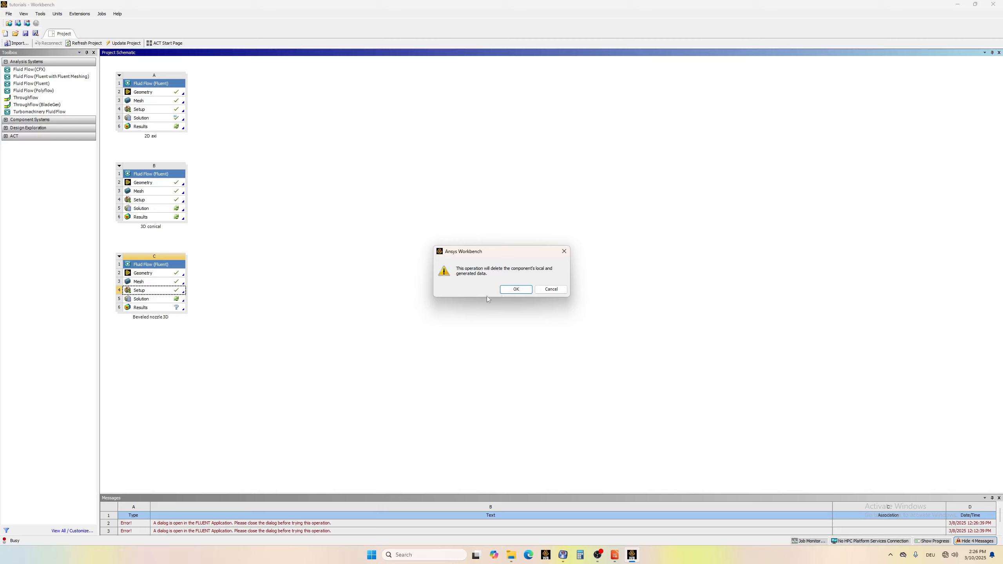
Reset the Setup data of the Beveled nozzle 3D system and open its geometry in DesignModeler.
left_click(517, 289)
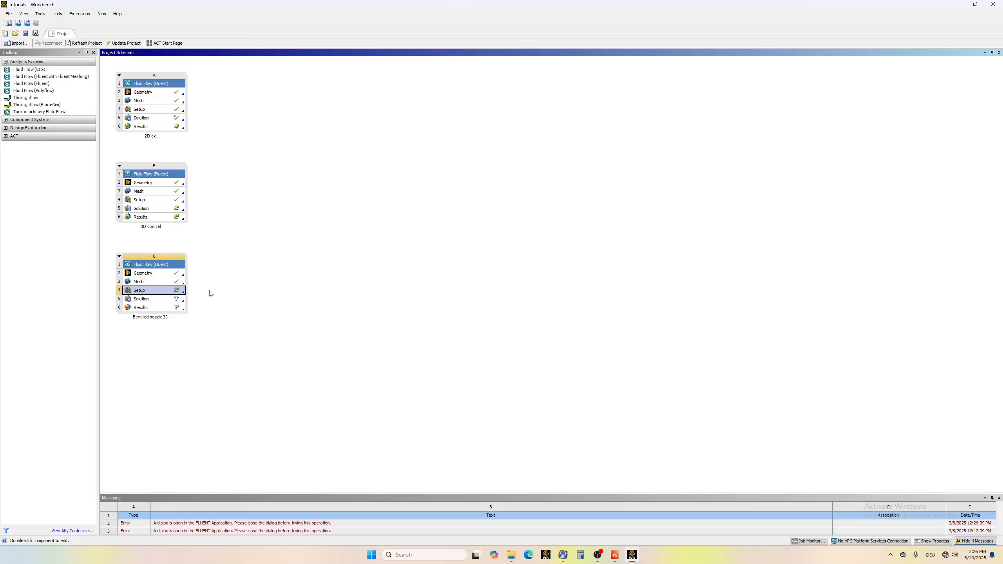
left_click(159, 276)
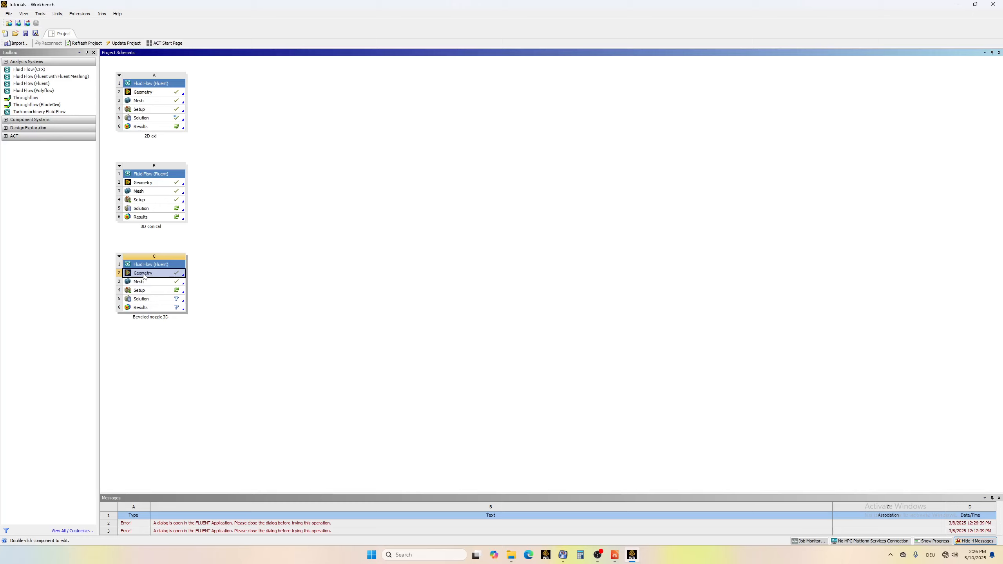
double_click(144, 276)
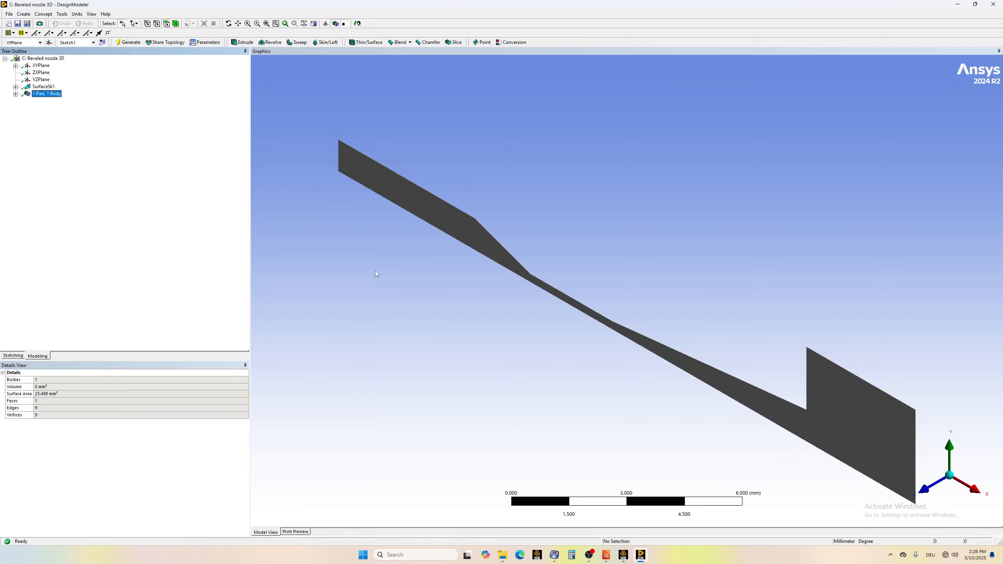
Delete the SurfaceSk1 surface feature from the Beveled nozzle 3D model.
left_click(38, 87)
right_click(38, 87)
left_click(70, 141)
left_click(485, 305)
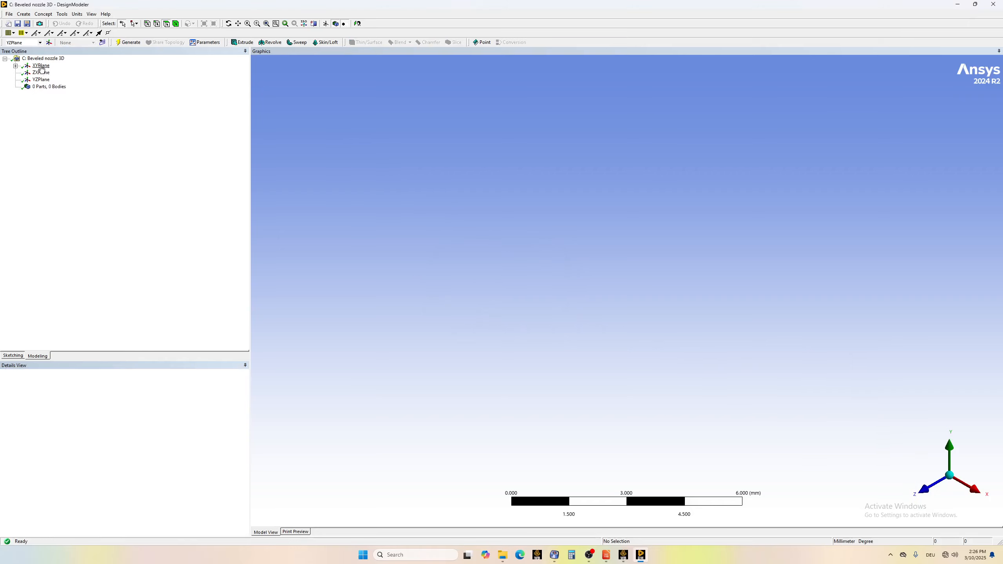
Delete the four lines of the rectangular outlet region downstream of the nozzle exit from Sketch1 on the XYPlane.
left_click(41, 66)
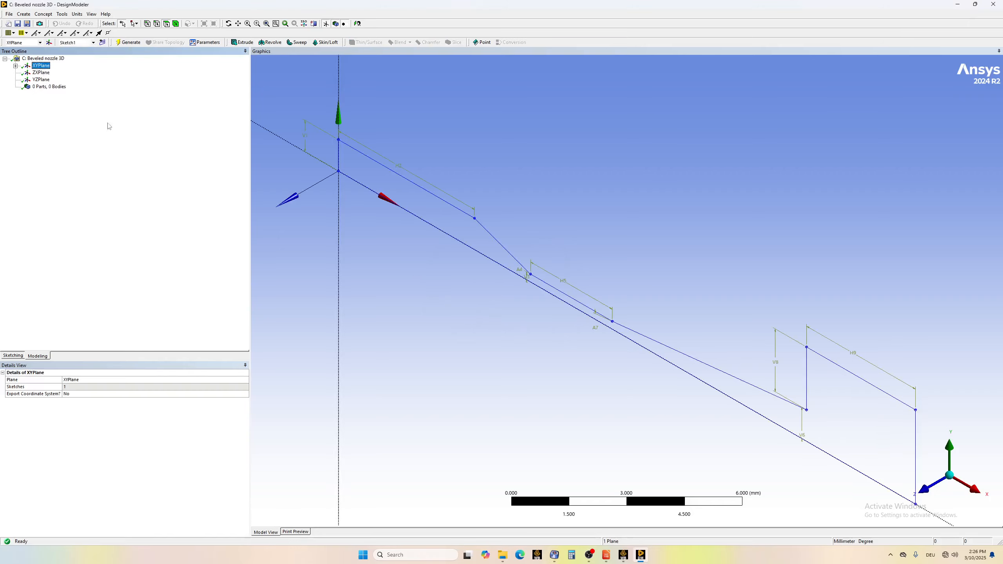
right_click(384, 263)
left_click(421, 343)
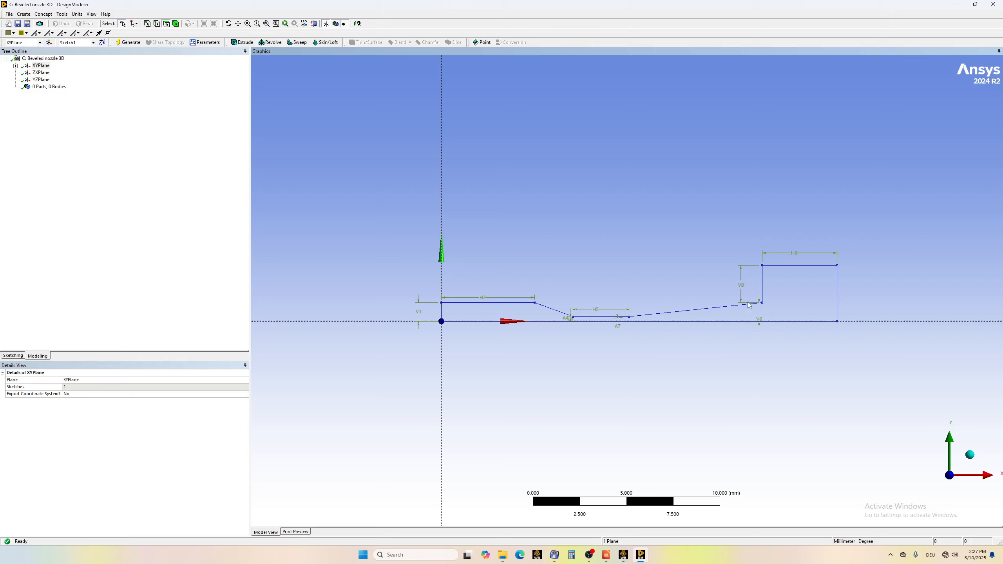
left_click(15, 65)
left_click(49, 73)
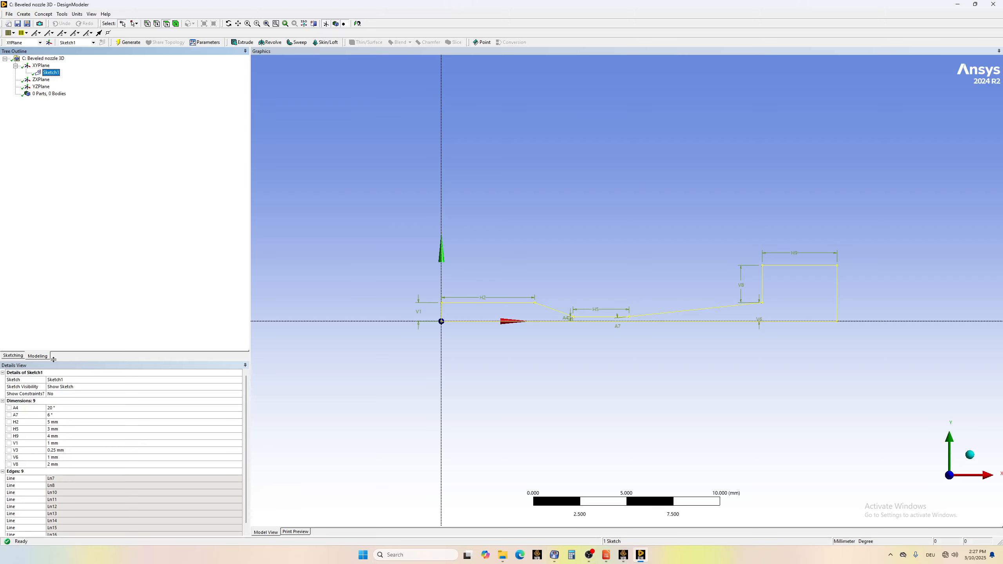
left_click(13, 356)
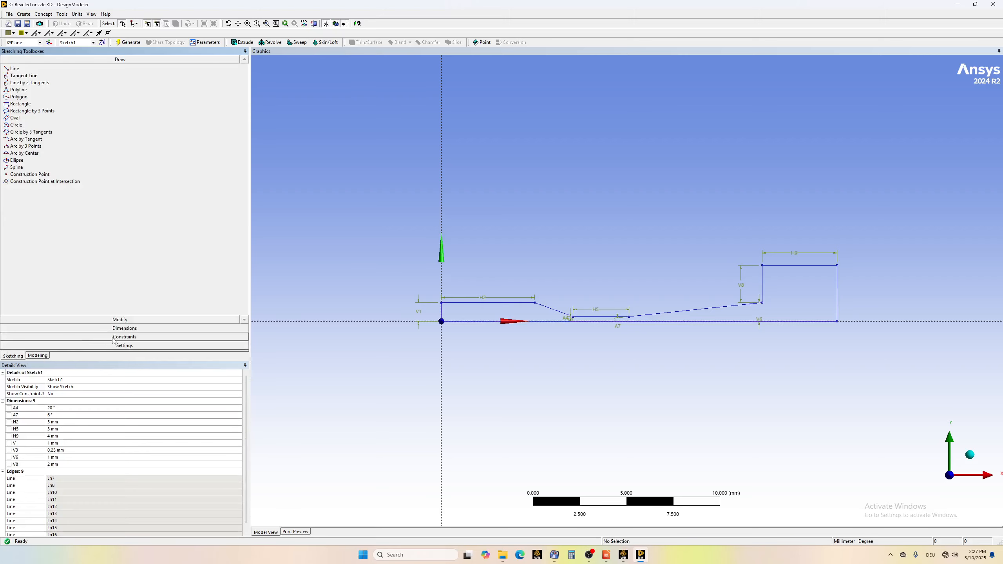
left_click(90, 319)
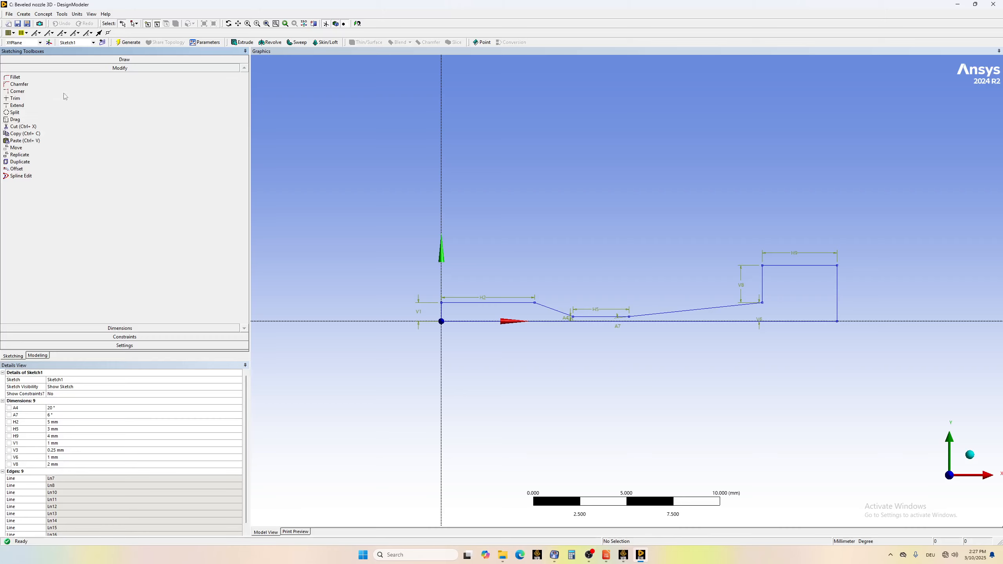
left_click(50, 127)
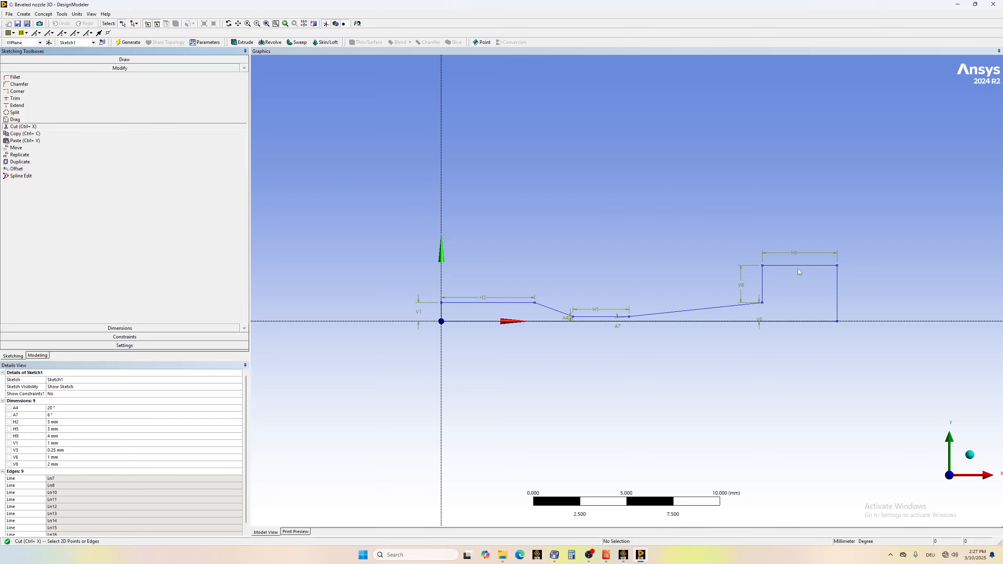
left_click(762, 289)
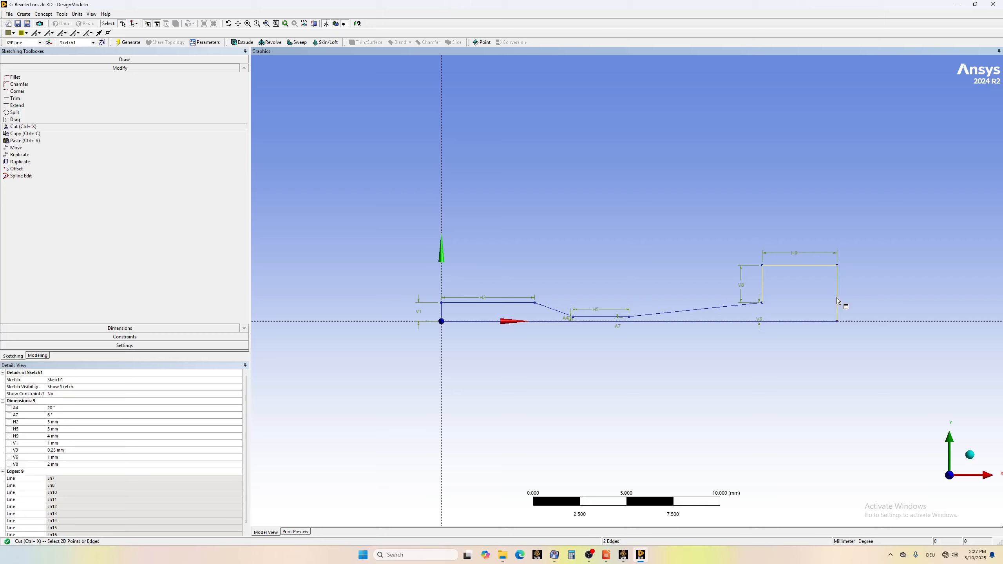
left_click(817, 325, "ctrl")
key("Delete")
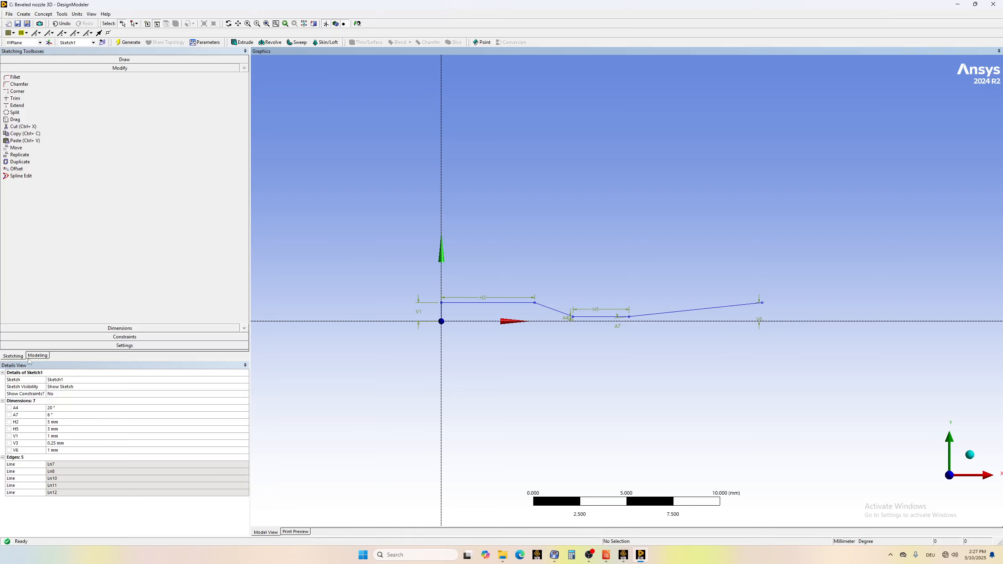
Close the nozzle profile with a vertical line from the exit's wall end to the X axis and a line along the axis from the origin.
left_click(123, 59)
left_click(13, 69)
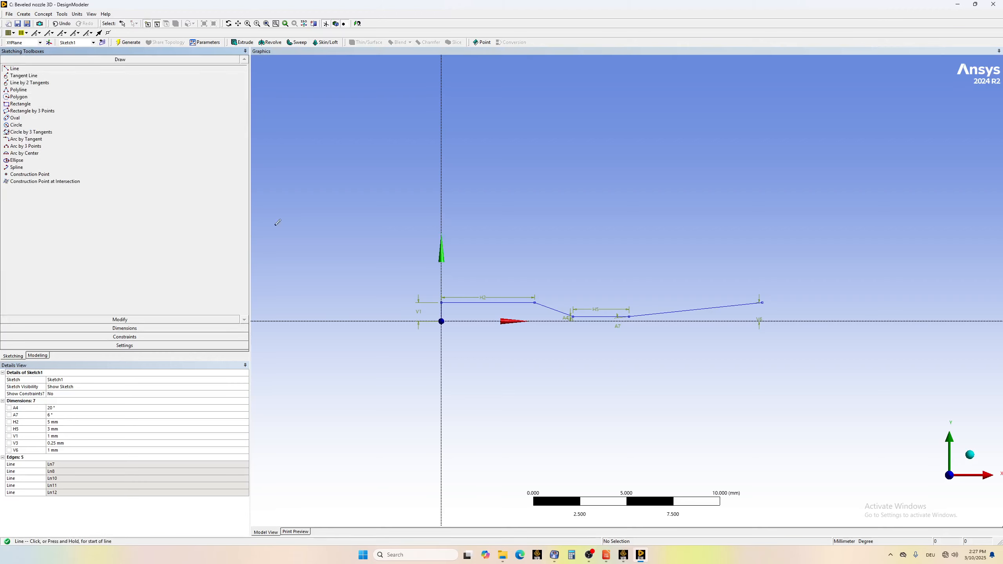
left_click(762, 302)
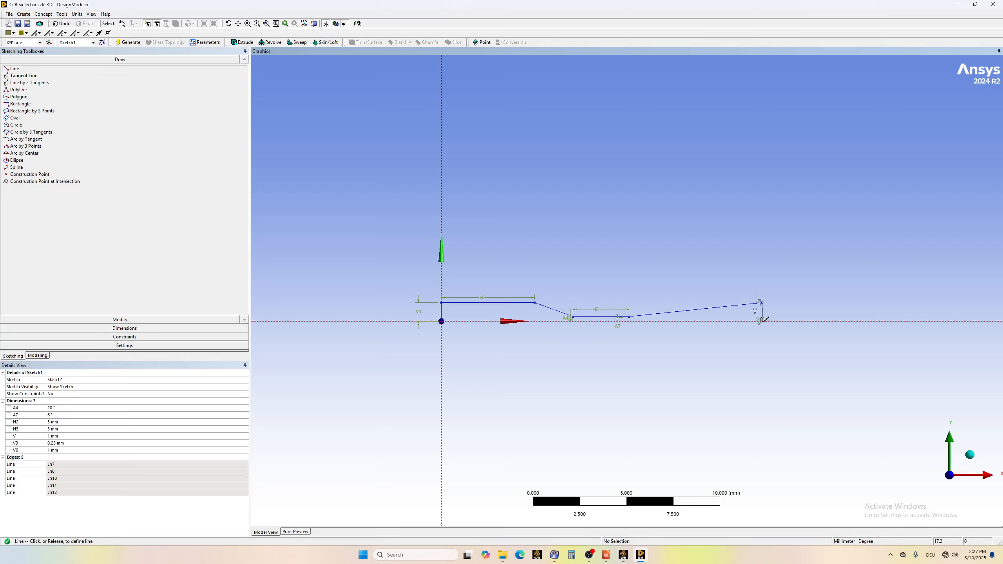
left_click(763, 321)
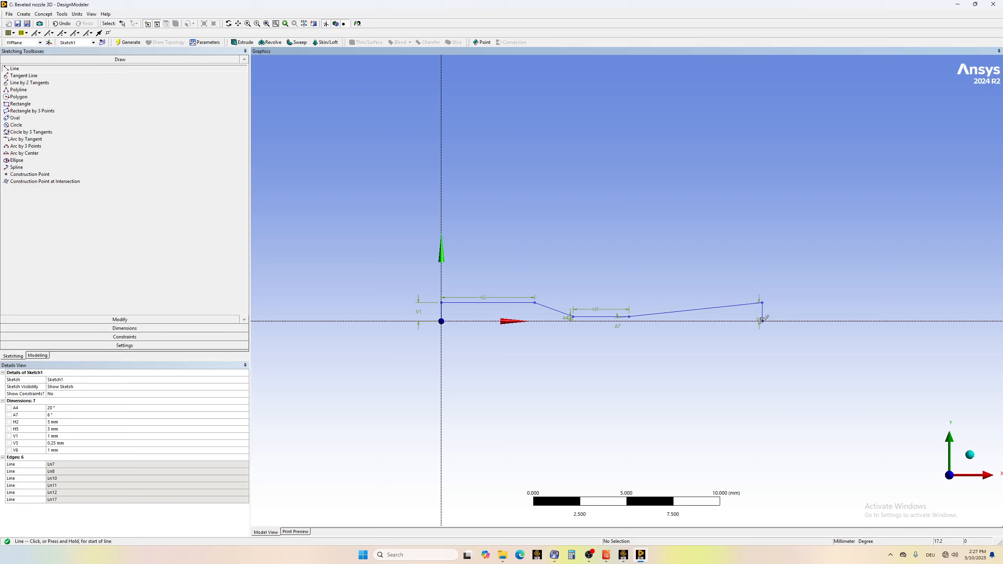
left_click(443, 321)
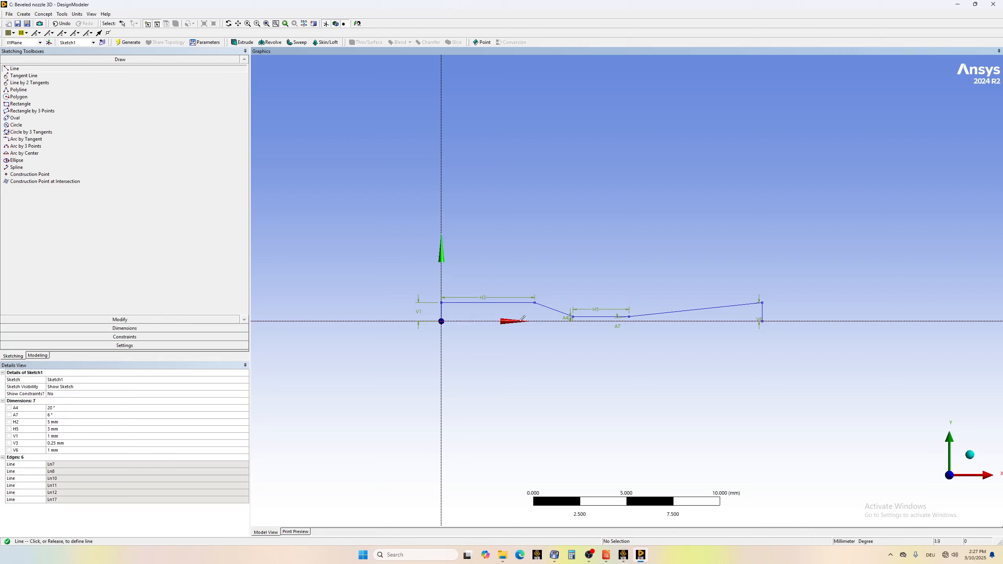
left_click(763, 320)
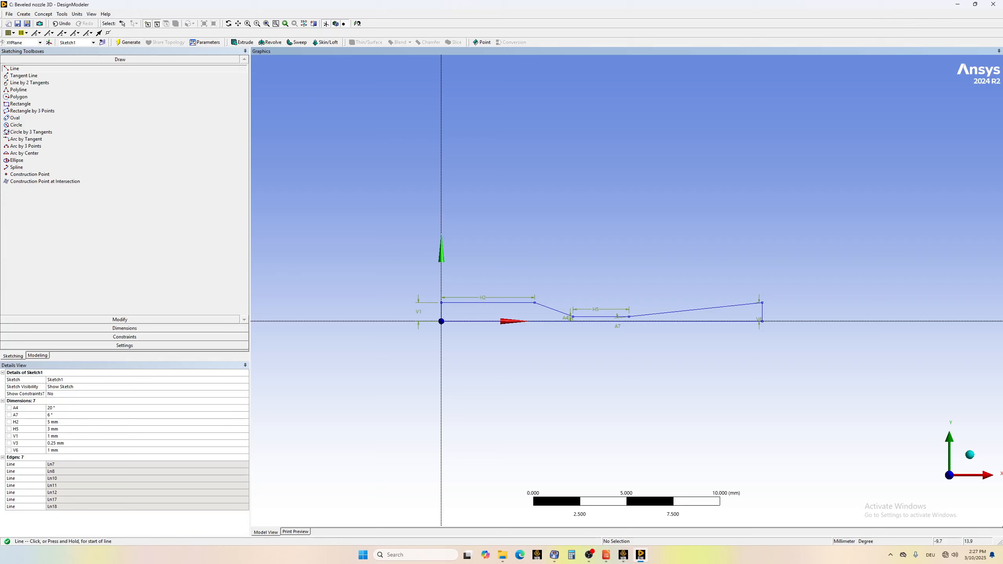
Start a Revolve feature using Sketch1 as its geometry.
left_click(24, 14)
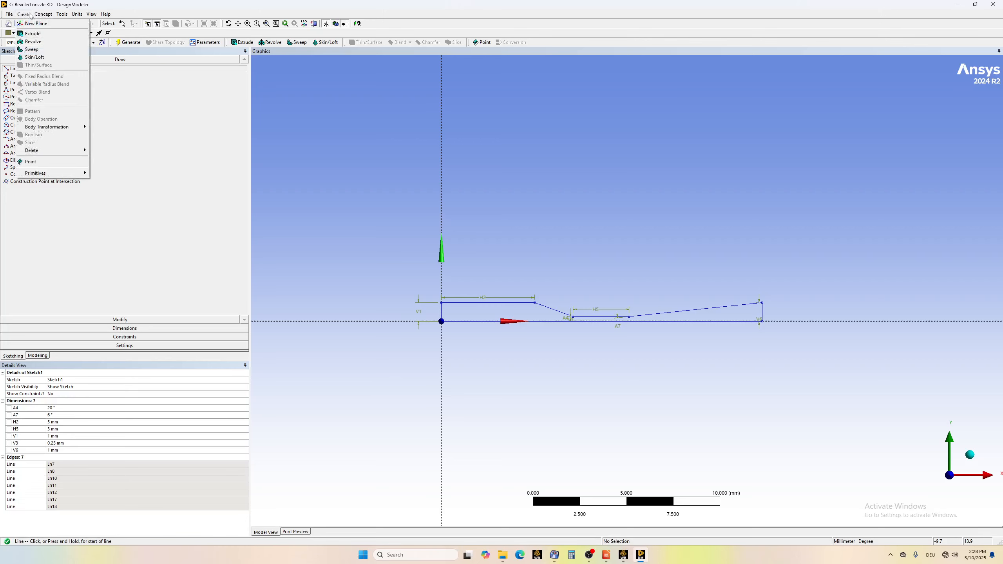
left_click(37, 44)
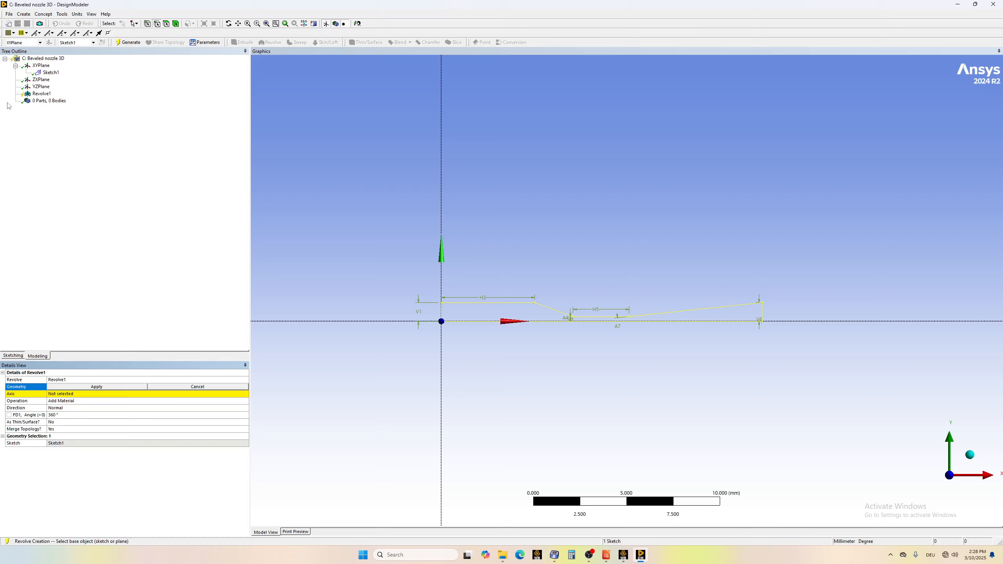
left_click(51, 72)
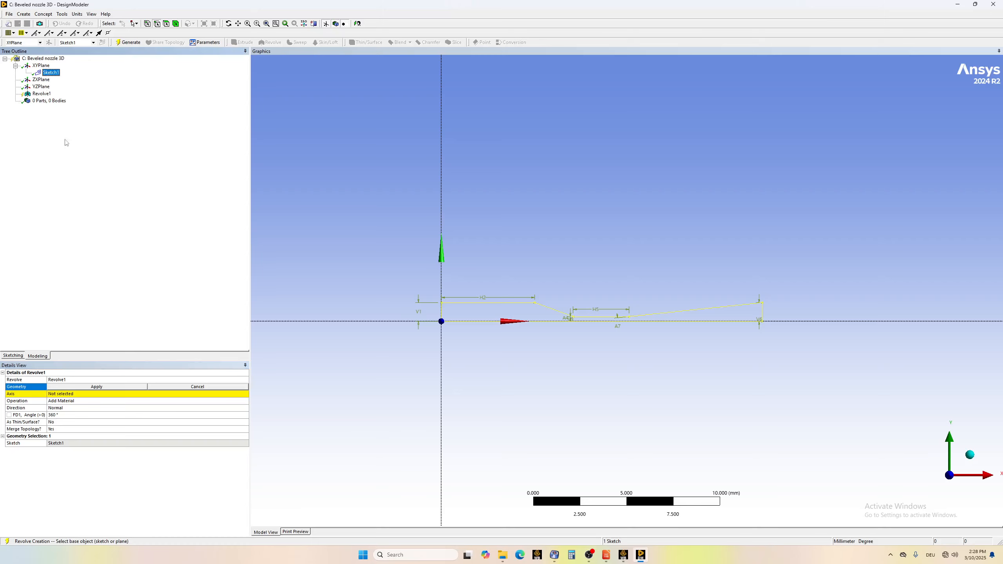
left_click(89, 387)
left_click(68, 395)
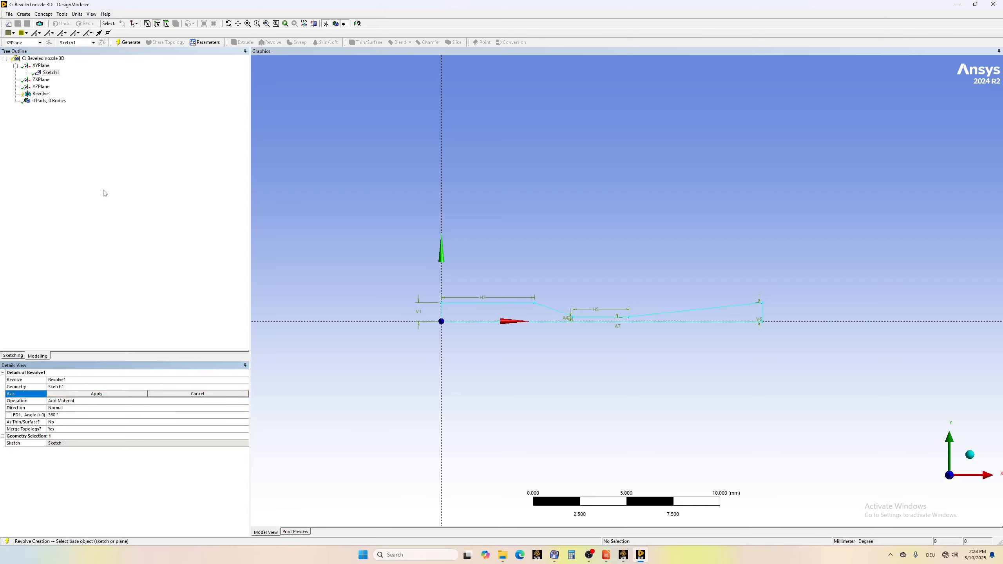
Set the YZPlane normal as the revolve axis and generate the nozzle solid over 360°.
left_click(41, 66)
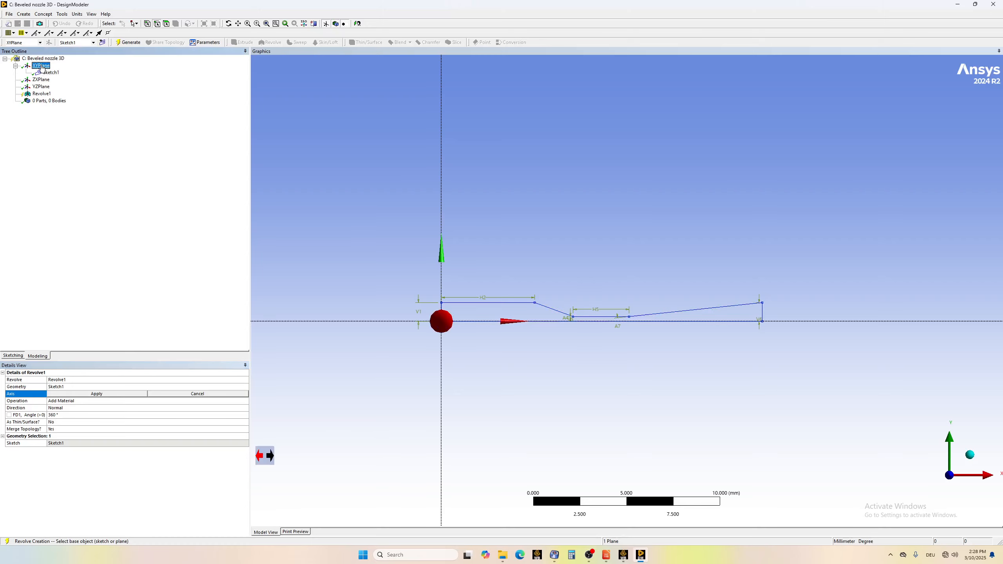
left_click(228, 23)
left_click_drag(490, 309, 542, 379)
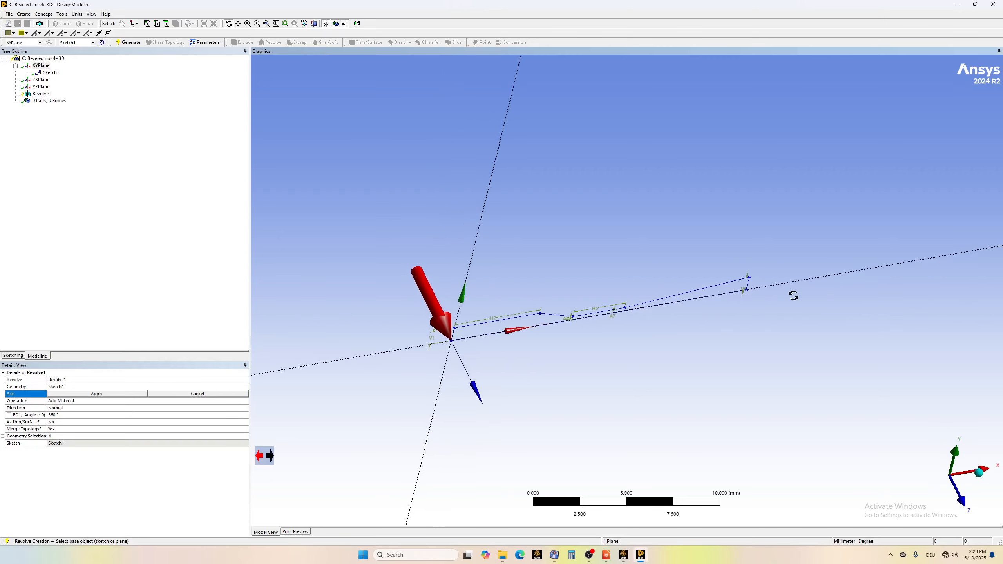
left_click(43, 87)
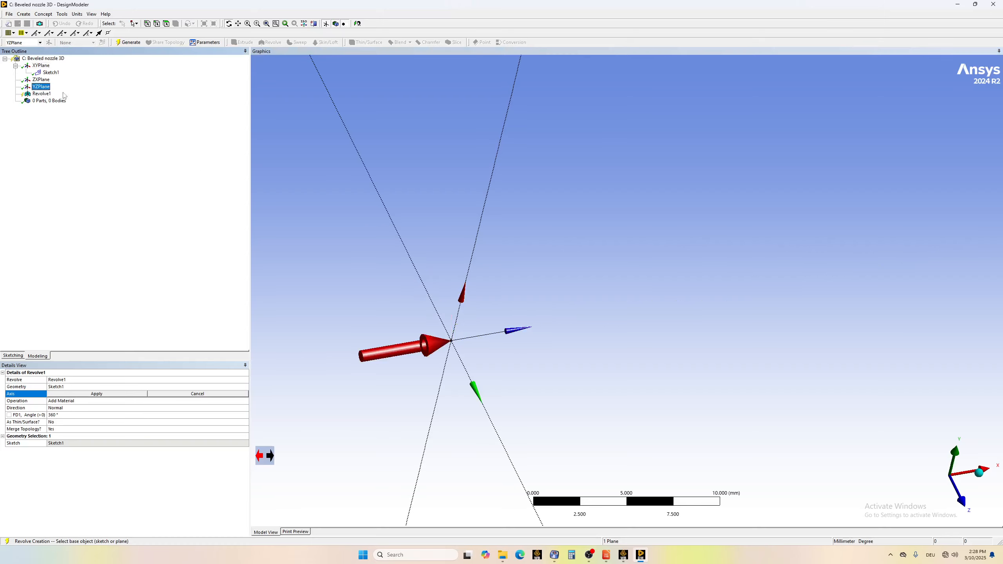
left_click(40, 81)
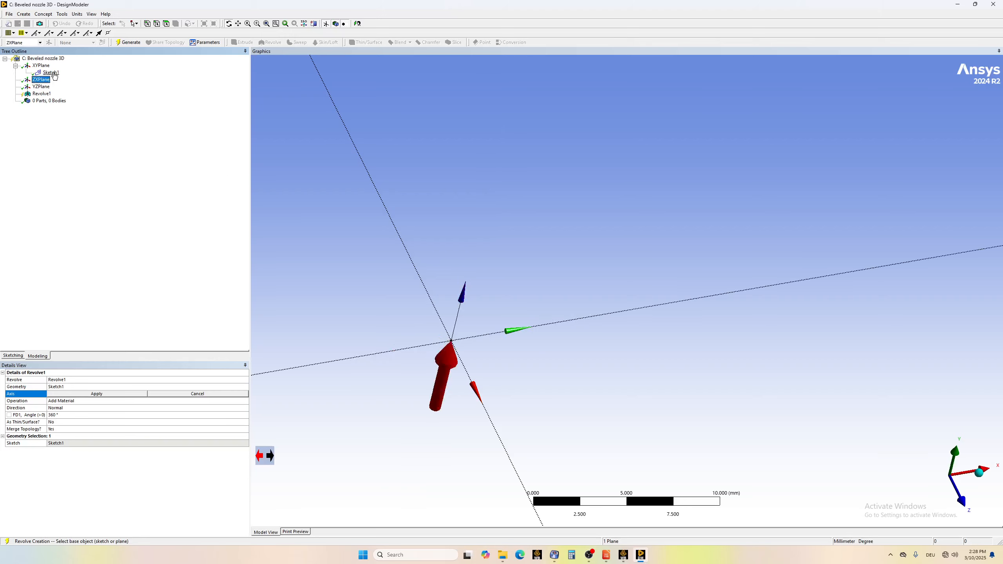
left_click(41, 86)
left_click(85, 393)
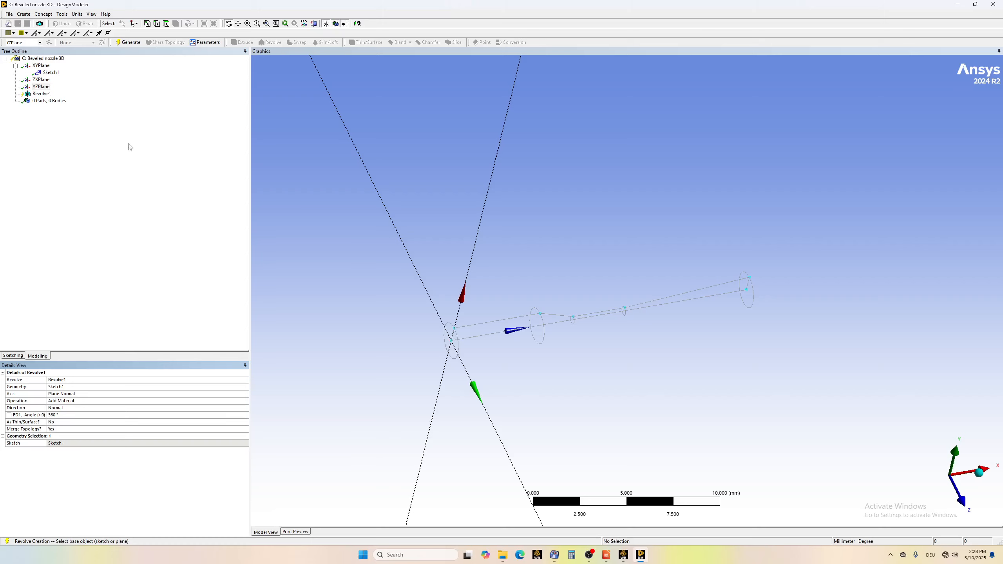
left_click(128, 43)
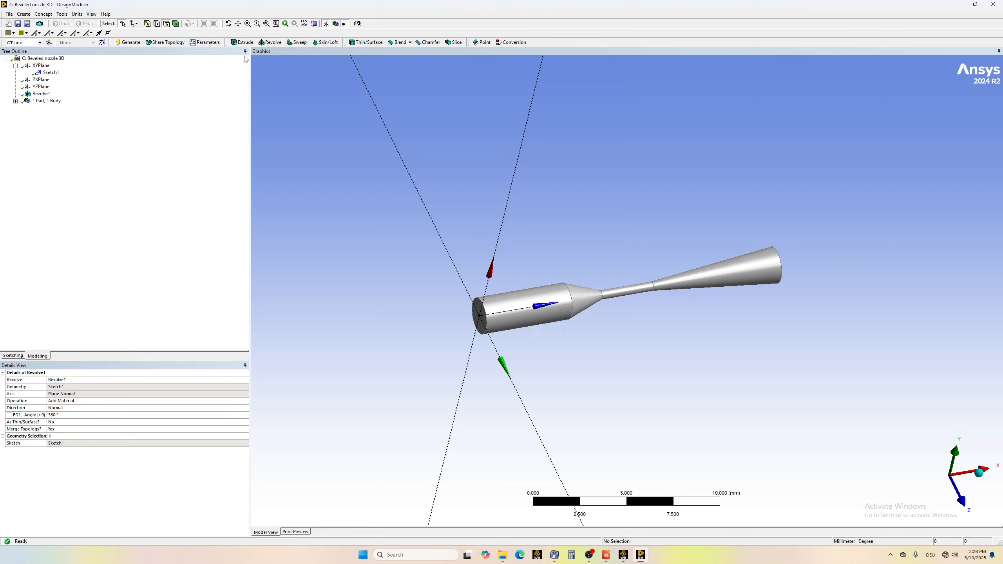
Add a new plane with the XYPlane as its base plane.
left_click(229, 23)
left_click_drag(621, 294, 883, 268)
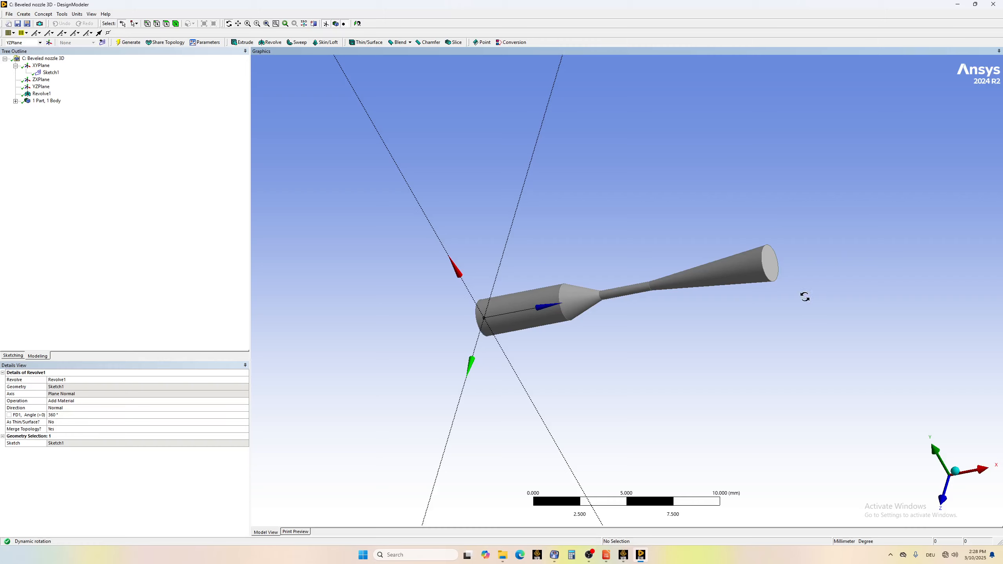
left_click_drag(761, 270, 813, 260)
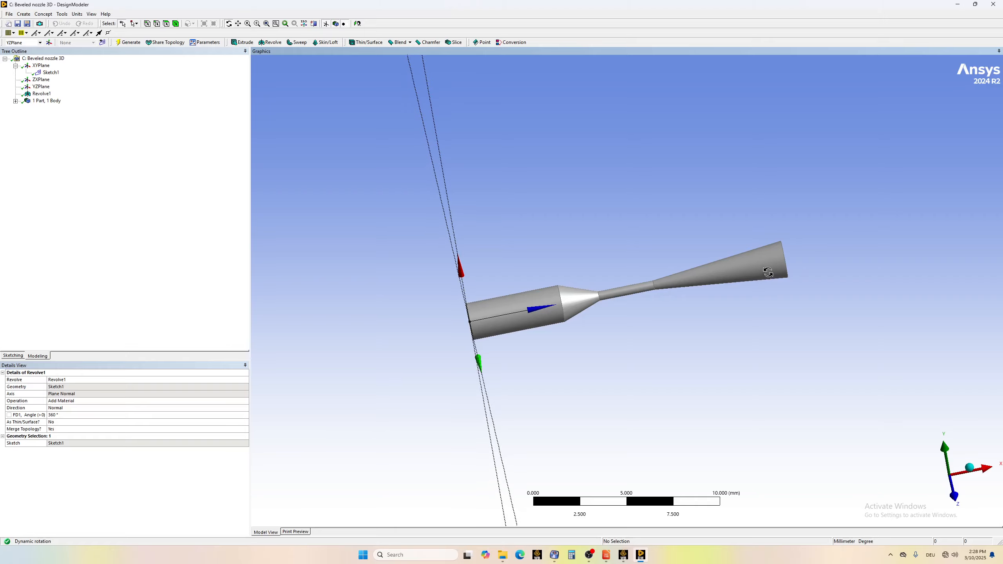
left_click_drag(768, 279, 723, 298)
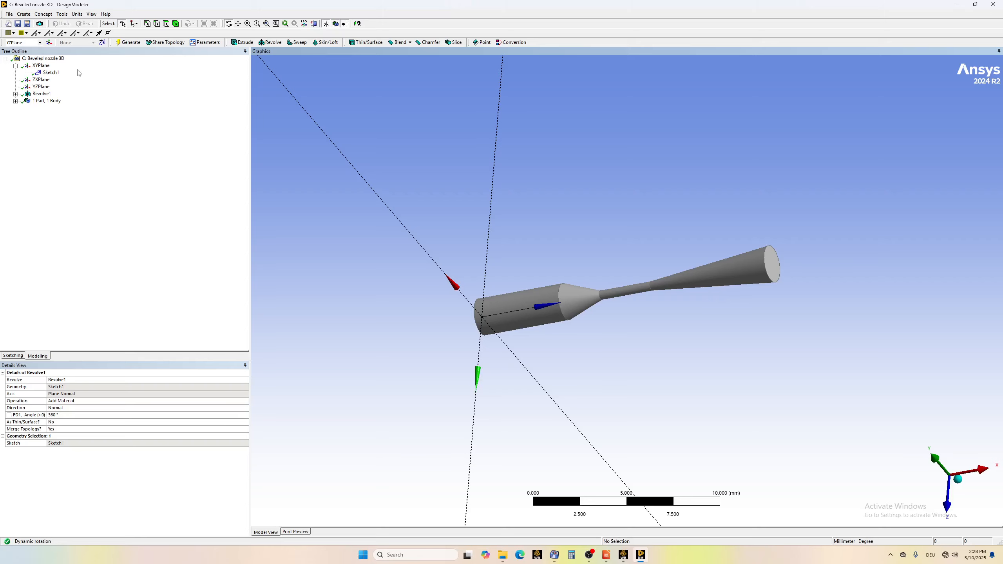
left_click(42, 66)
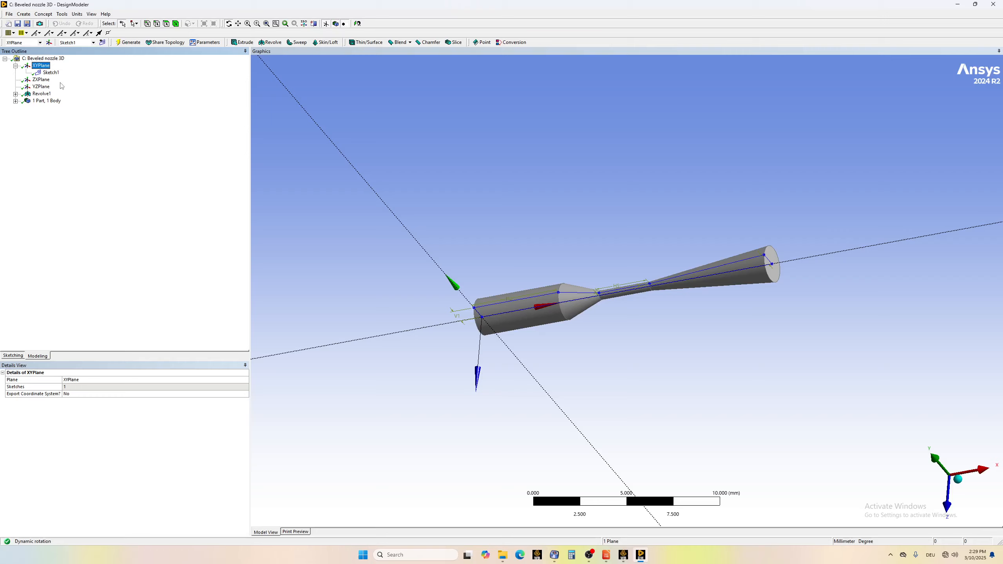
left_click(49, 43)
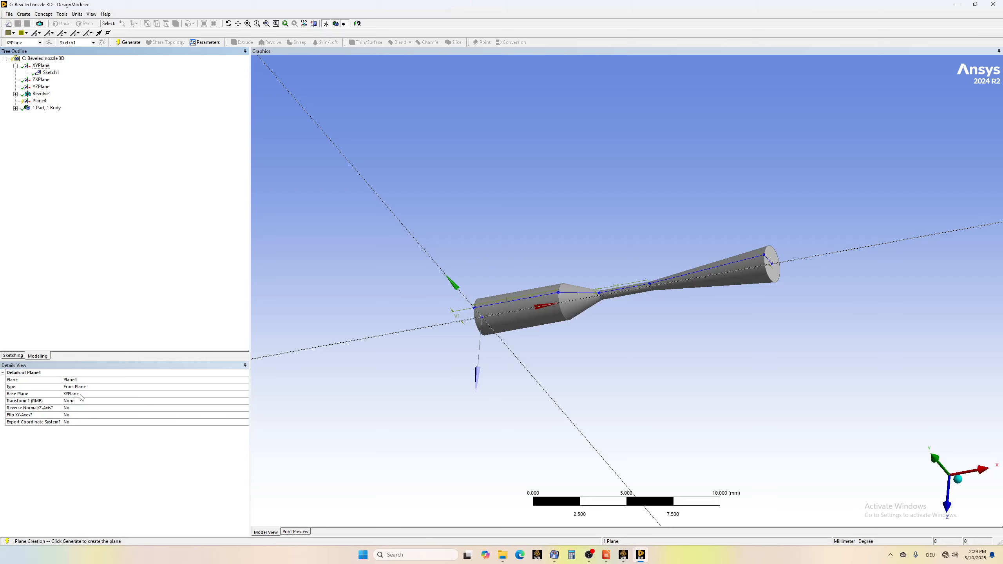
left_click(127, 394)
left_click(86, 395)
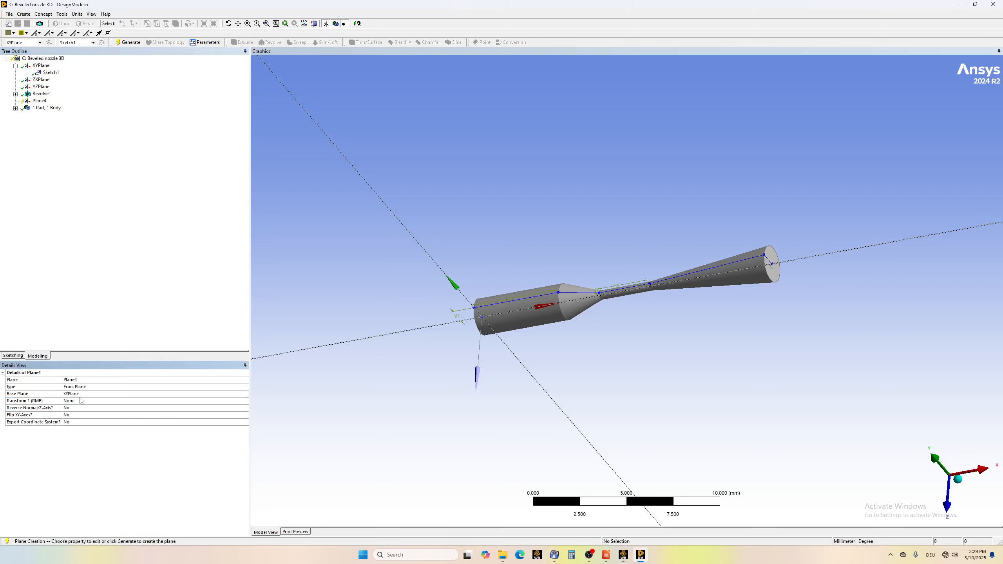
Set the new plane's first transform to Offset X and generate the plane.
left_click(75, 402)
left_click(245, 402)
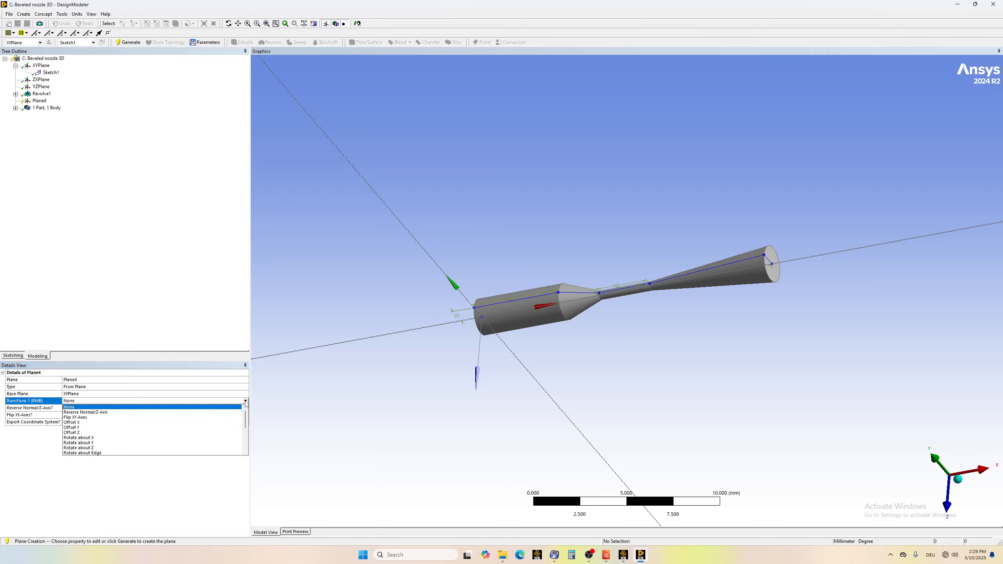
left_click(93, 423)
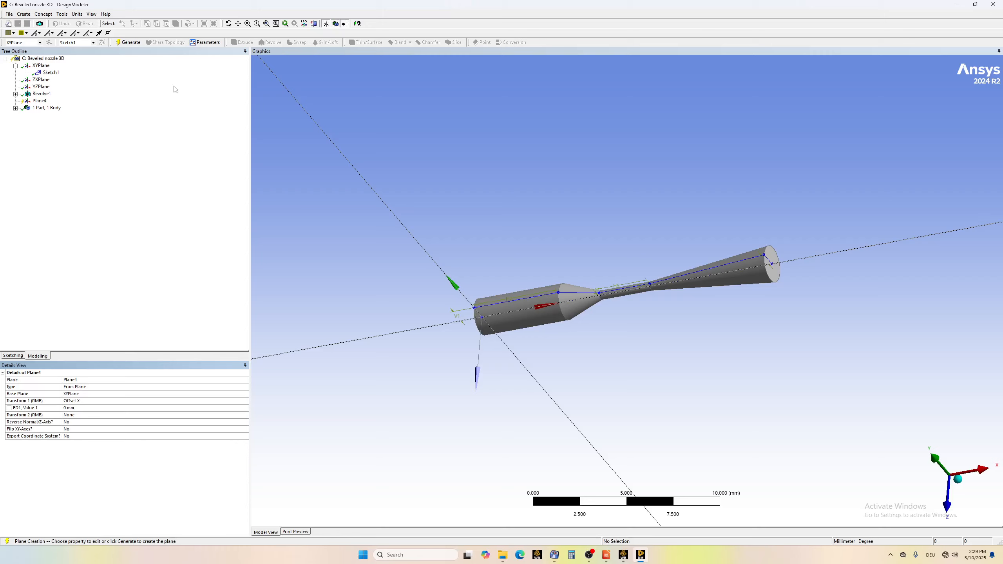
left_click(62, 14)
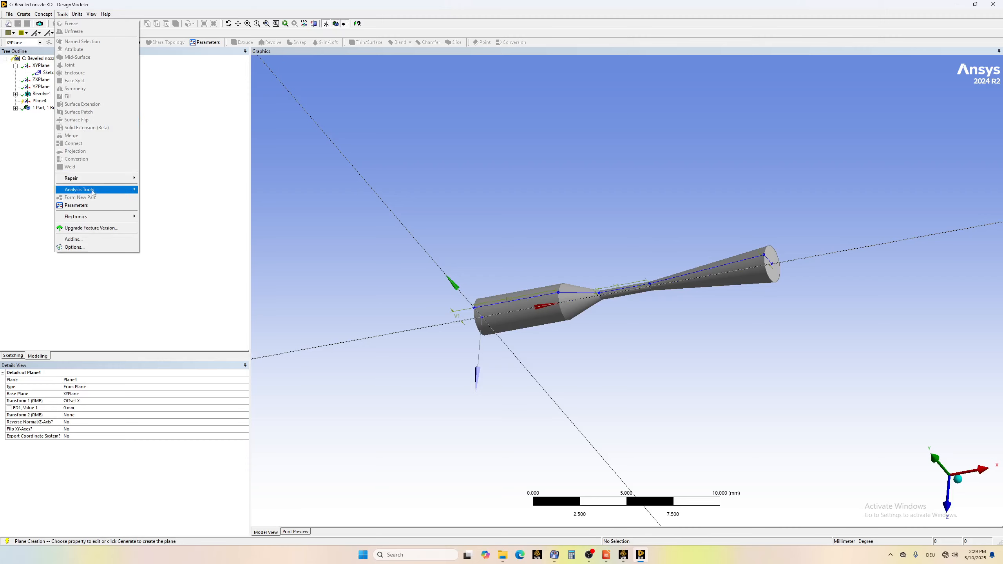
left_click(197, 6)
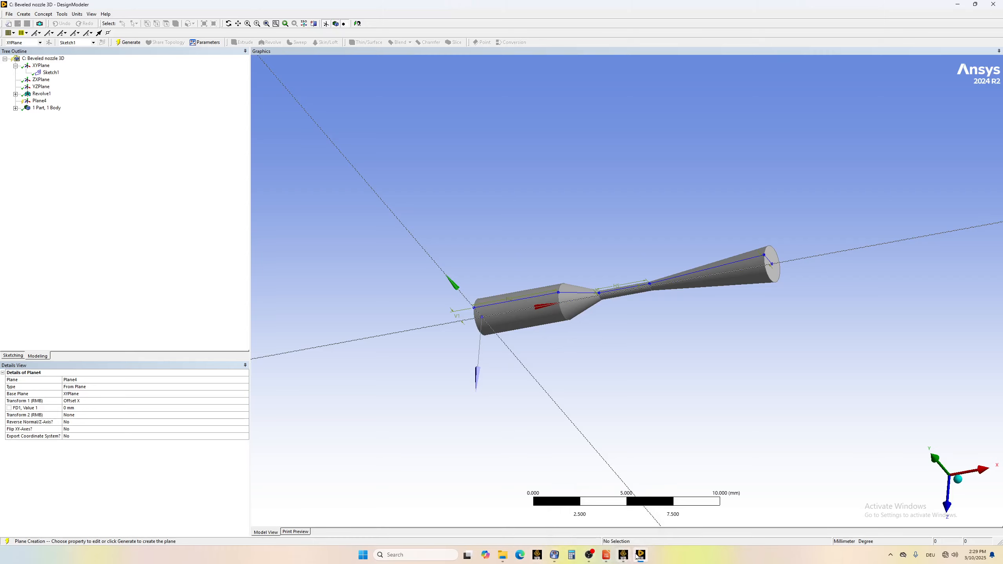
mouse_move(608, 560)
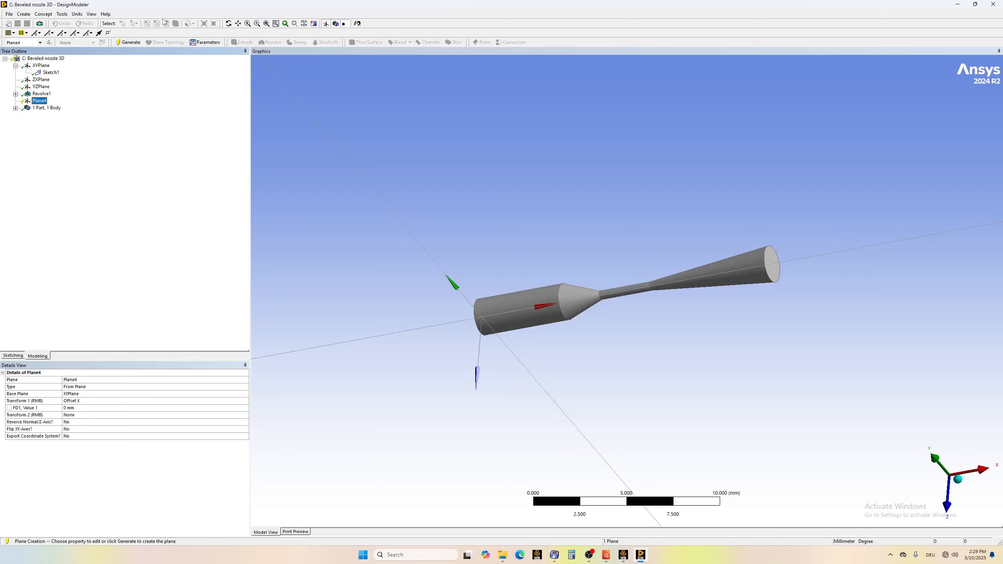
left_click(129, 42)
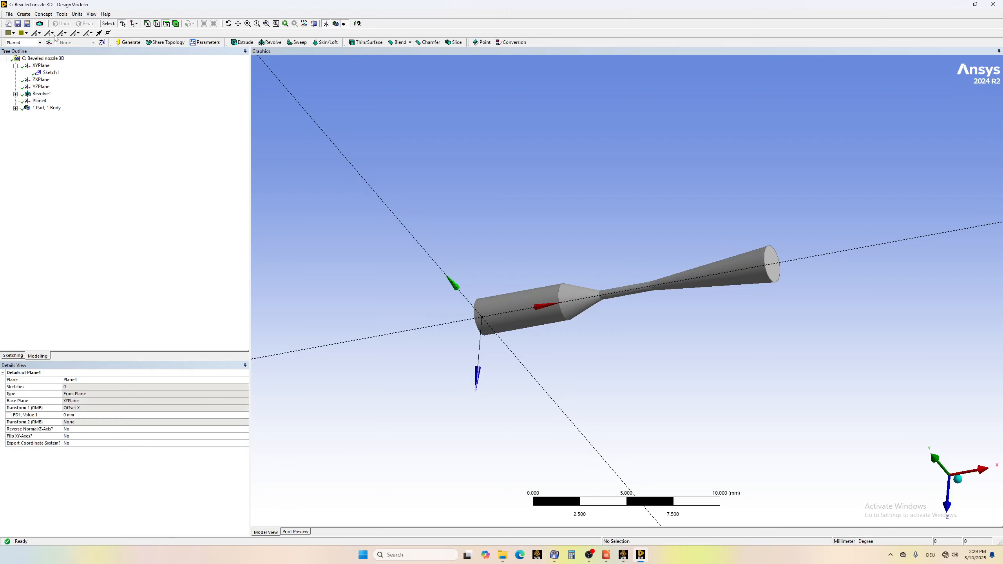
Measure the distance between the nozzle's inlet edge and exit edge with the Distance Finder.
left_click(62, 14)
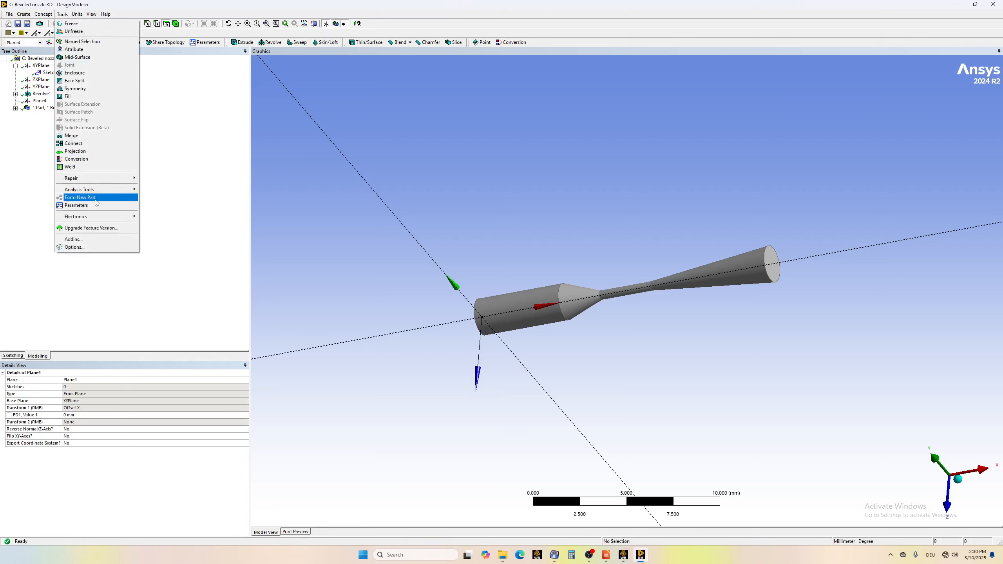
mouse_move(97, 191)
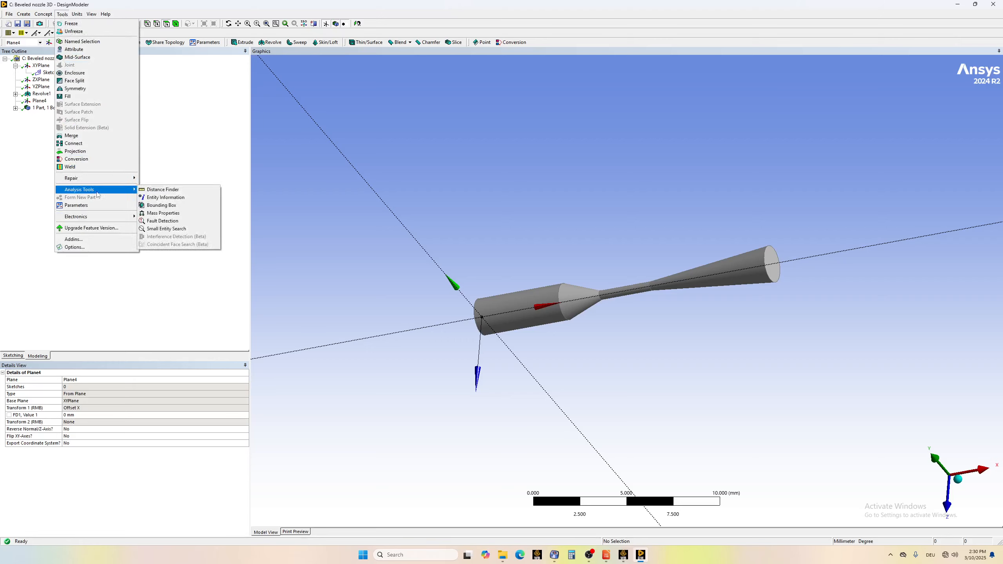
left_click(166, 190)
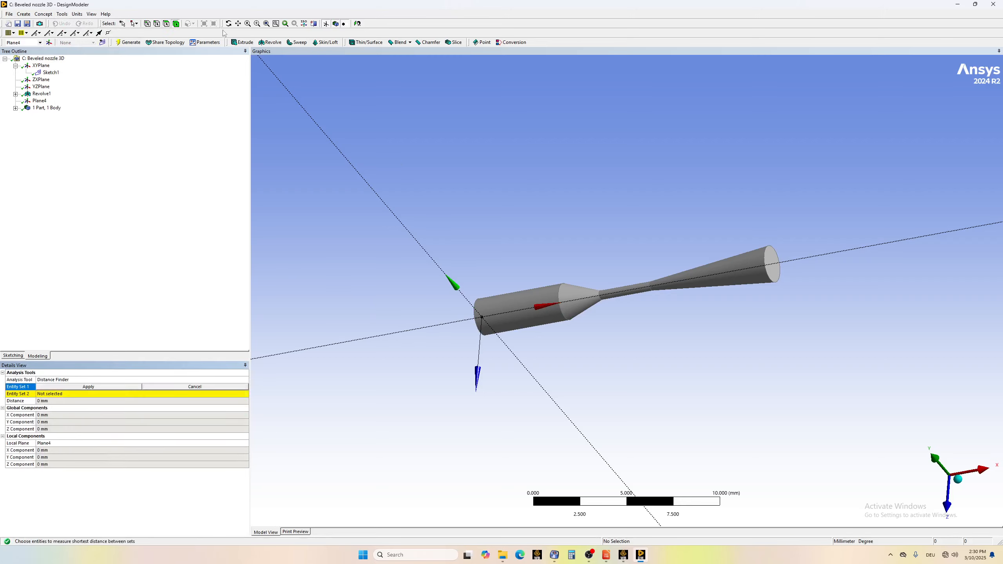
left_click(475, 314)
left_click(93, 386)
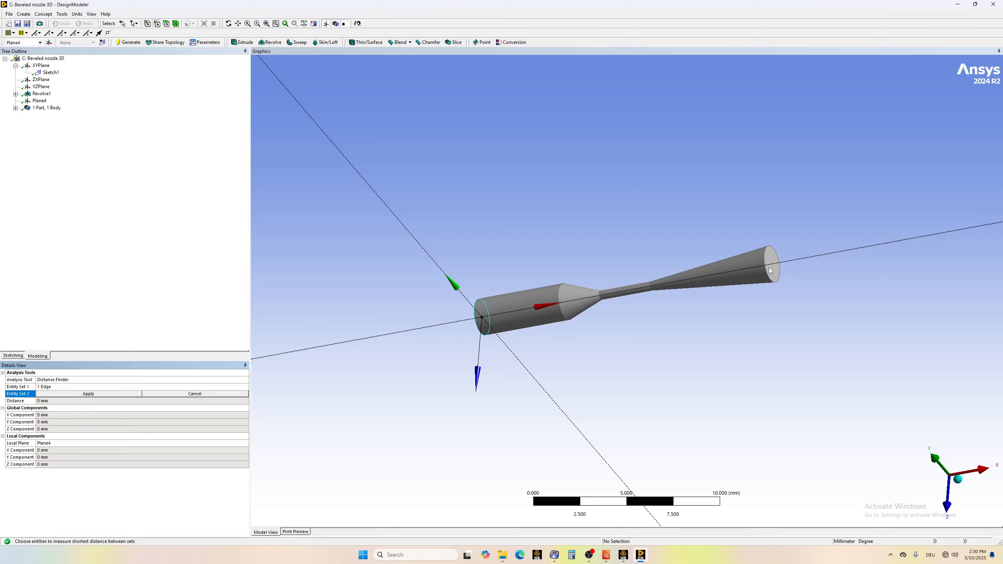
left_click(767, 271)
left_click(99, 394)
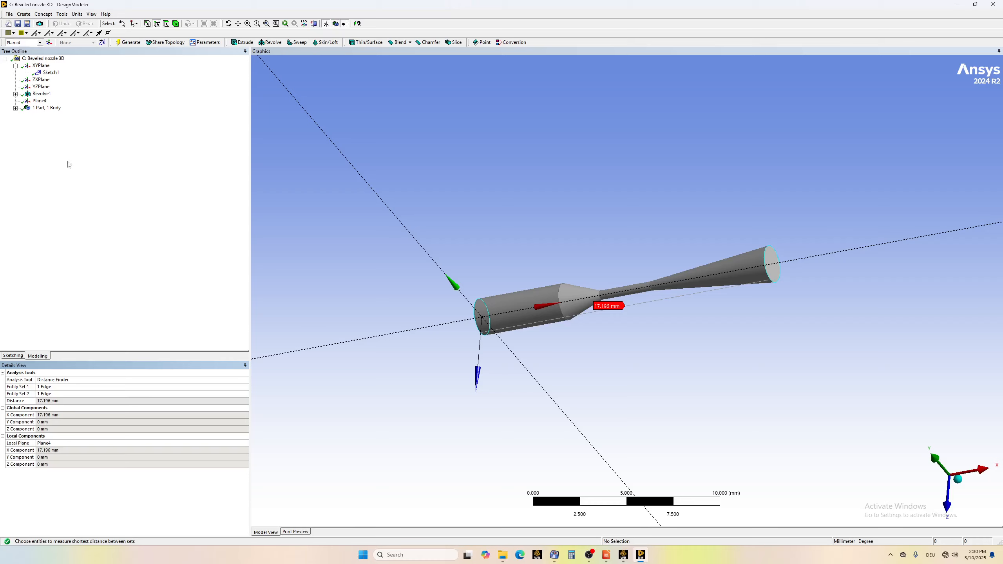
Edit Plane4 to set its X offset to 17.196 mm and regenerate it.
left_click(39, 101)
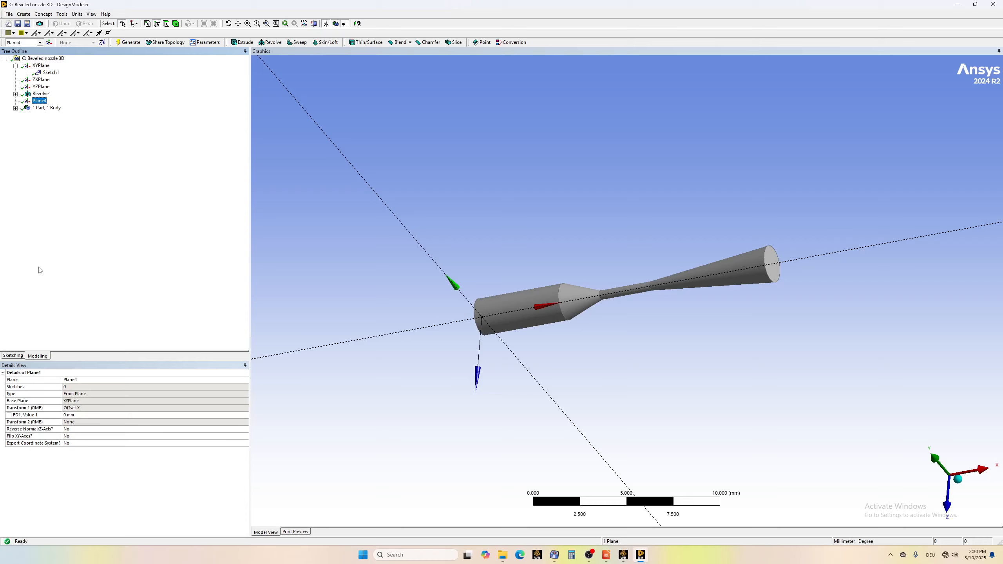
right_click(38, 102)
left_click(60, 105)
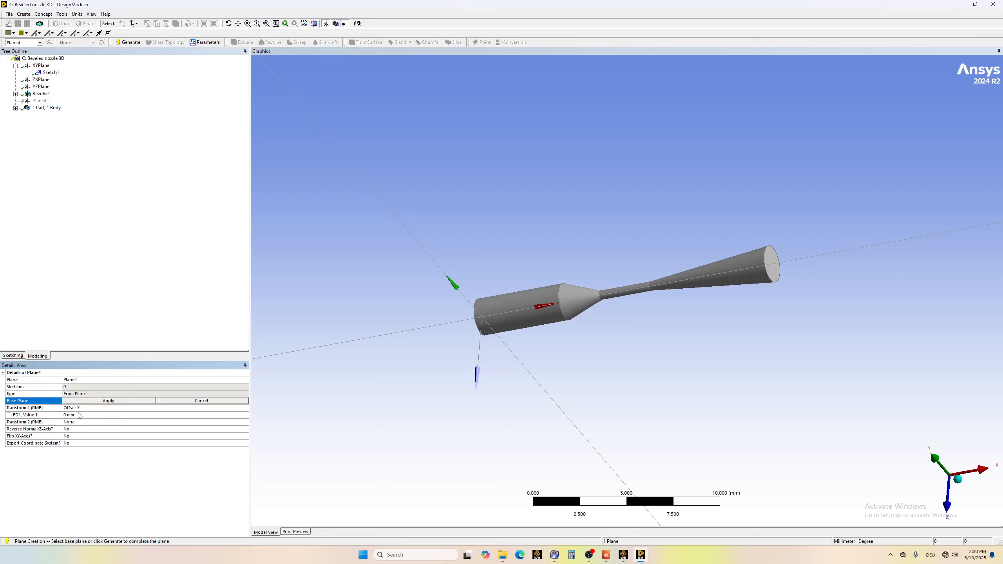
left_click(78, 415)
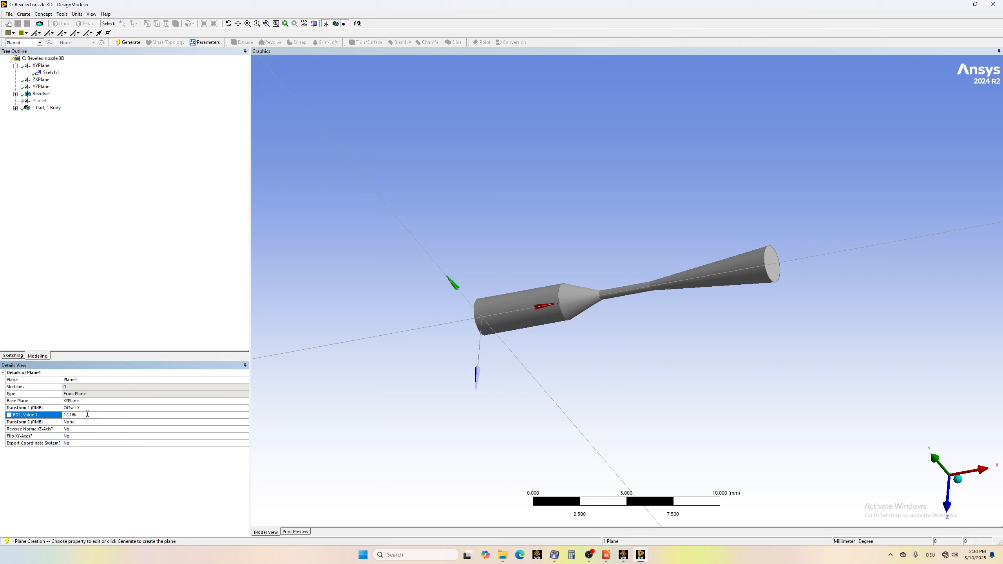
left_click(128, 43)
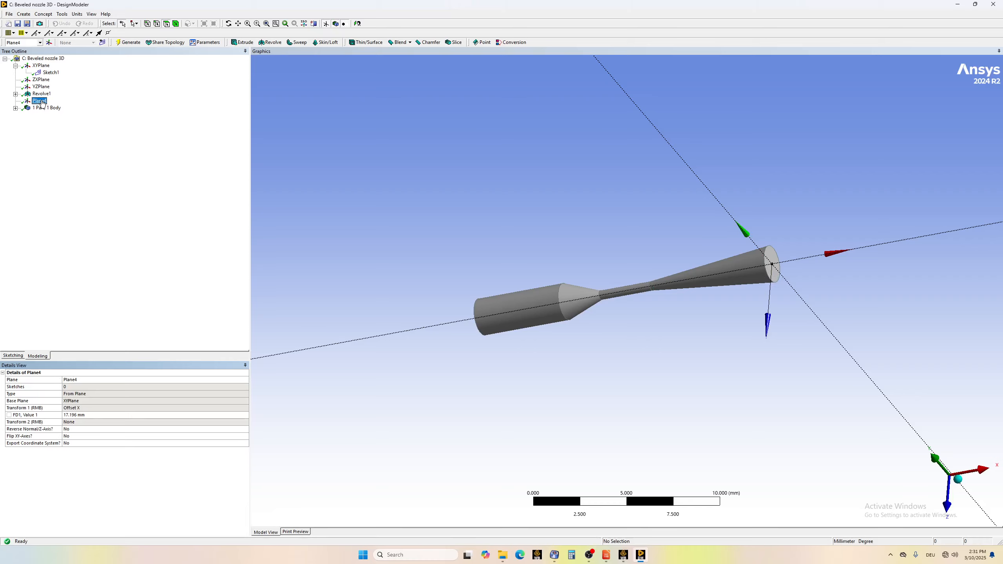
Edit Plane4 again and add a second transform that rotates it 45° about Y.
left_click(40, 102)
right_click(41, 102)
left_click(60, 106)
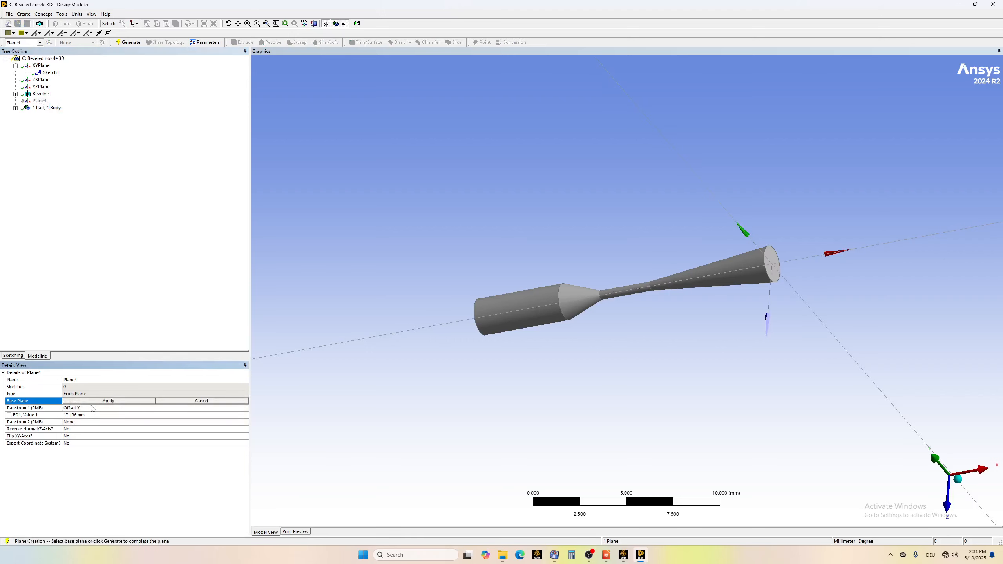
left_click(81, 423)
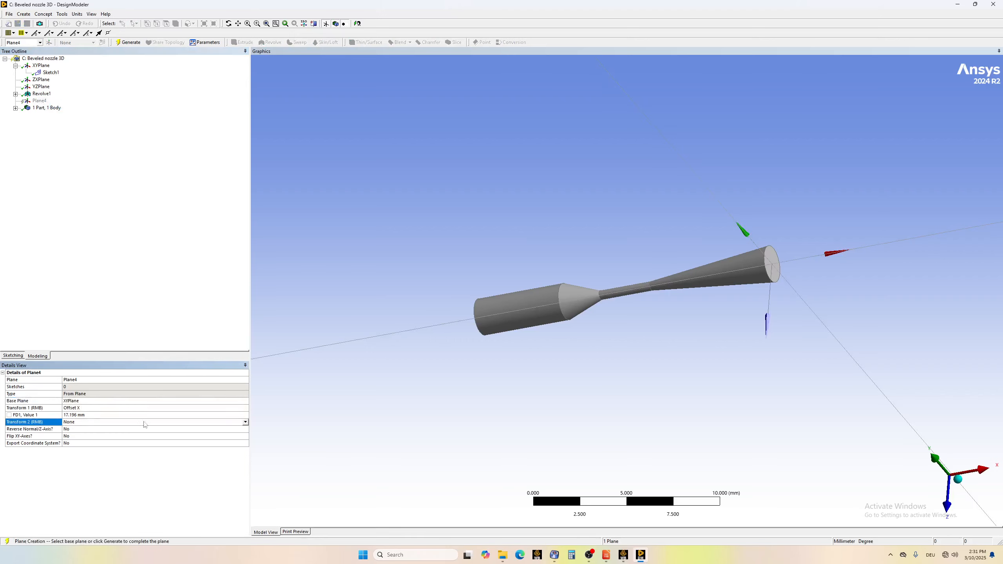
left_click(246, 423)
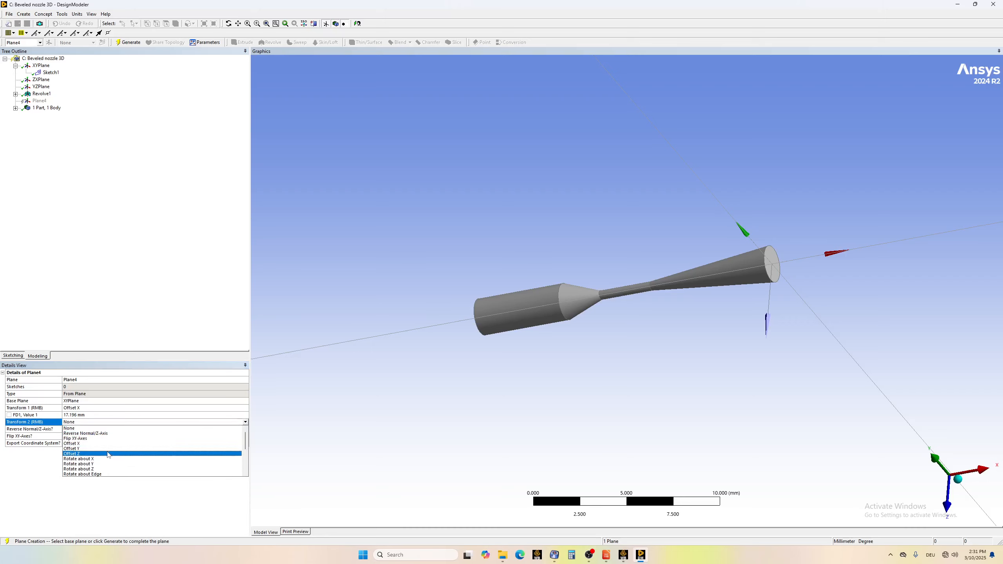
scroll(96, 447, "down", 1)
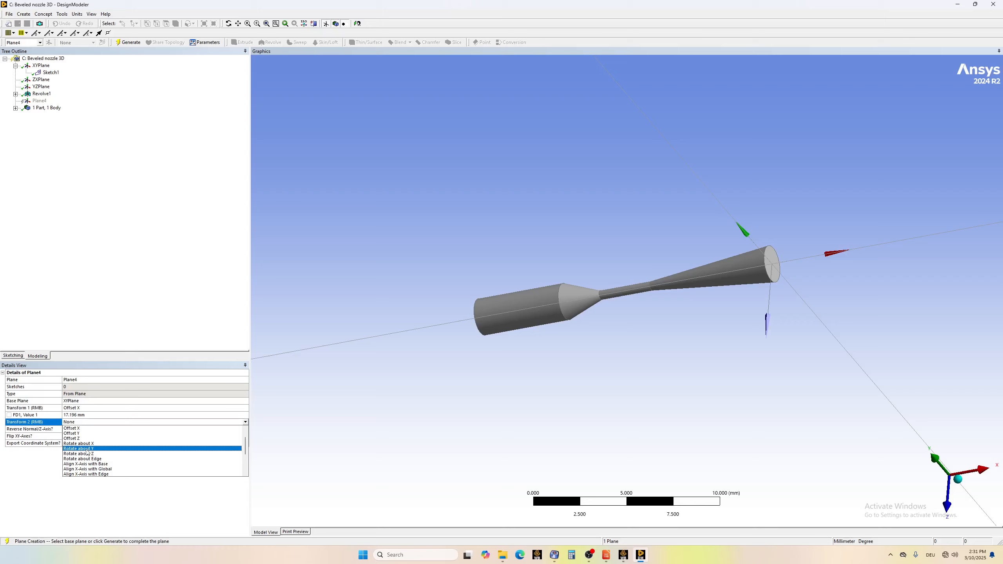
left_click(87, 449)
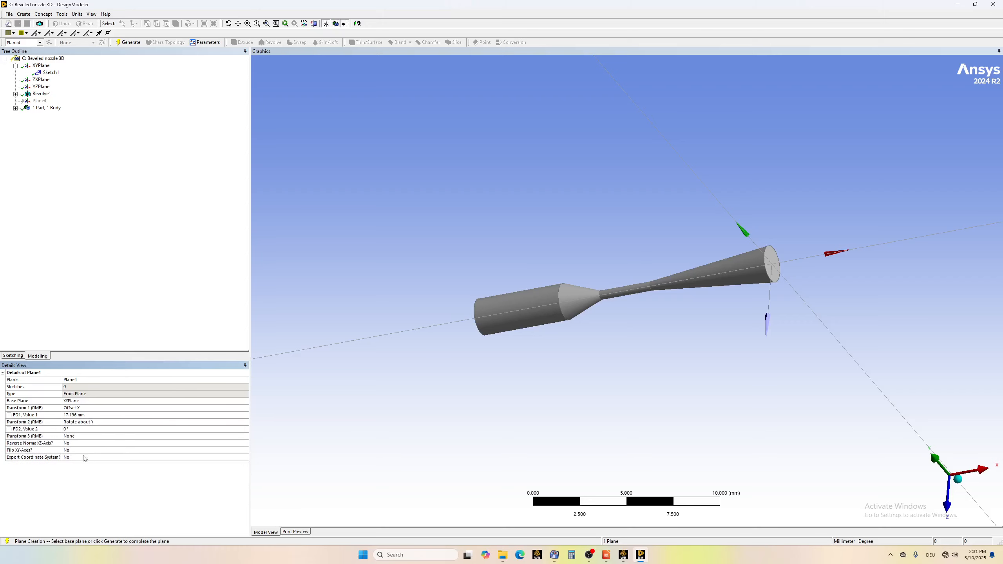
left_click(71, 431)
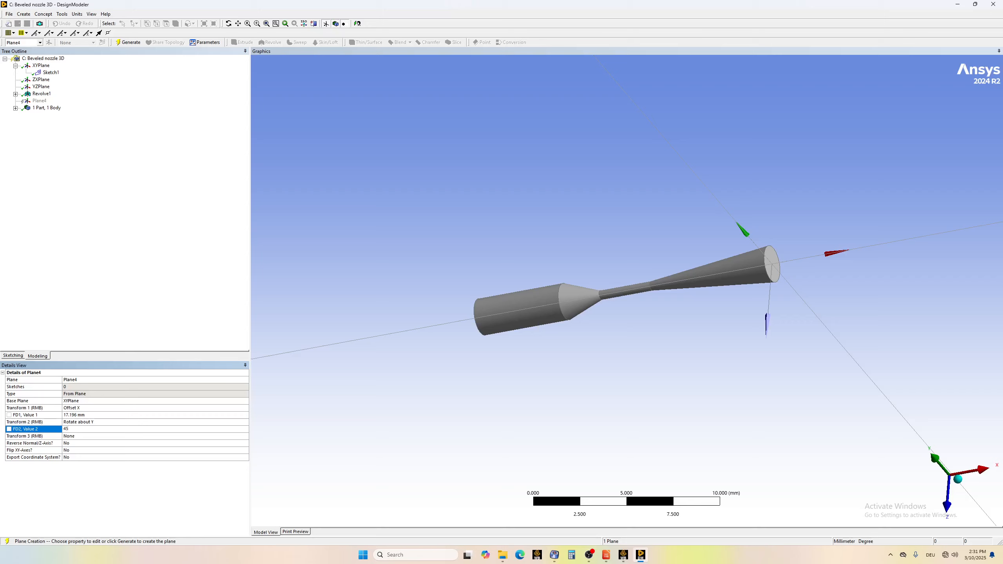
left_click(96, 477)
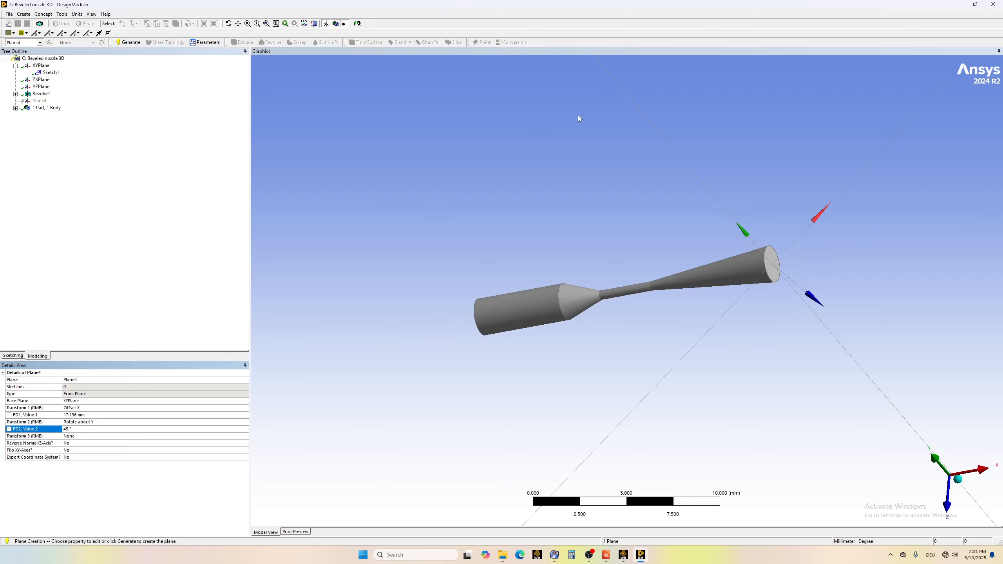
left_click(228, 23)
left_click_drag(740, 286, 795, 309)
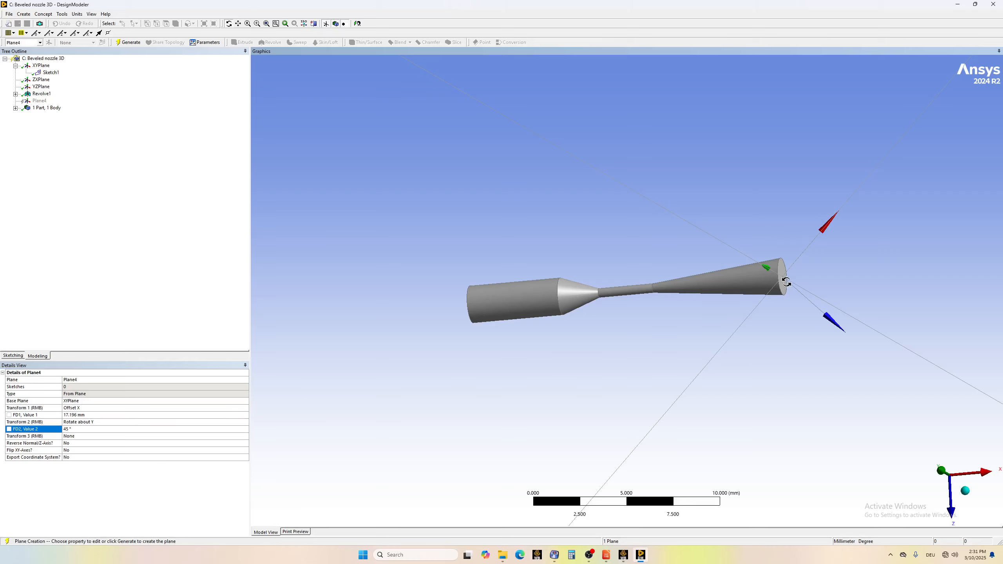
left_click(74, 437)
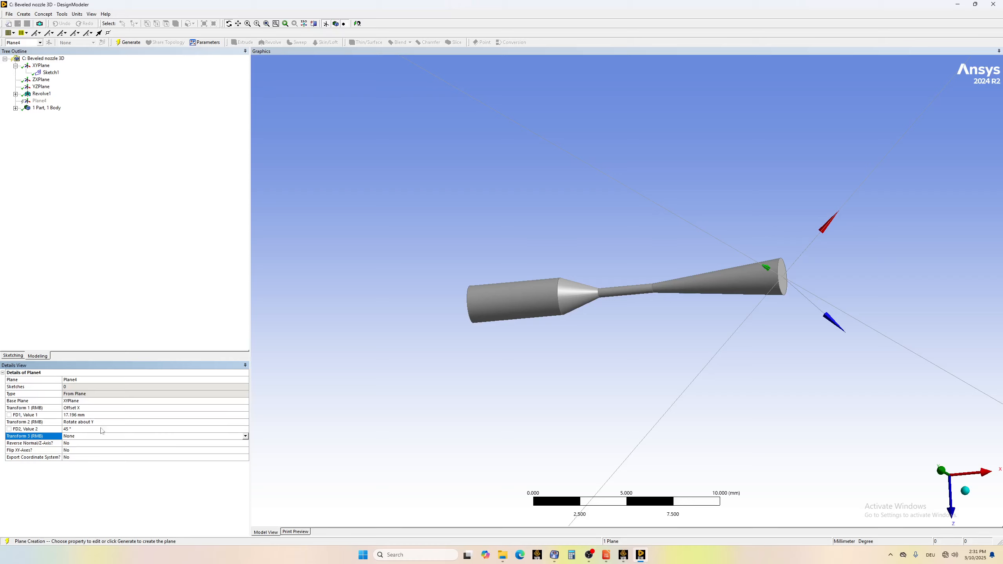
left_click(246, 436)
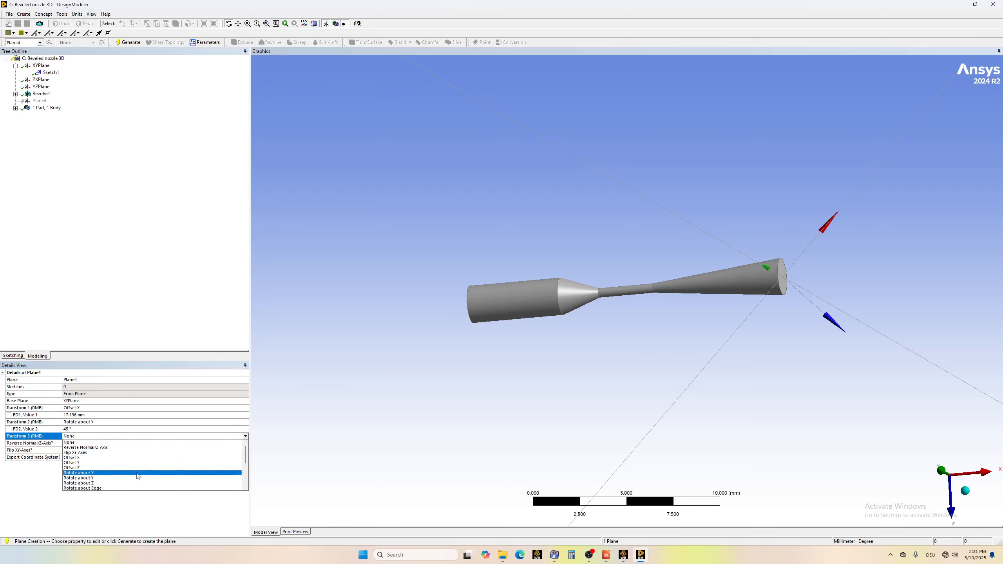
scroll(135, 475, "down", 3)
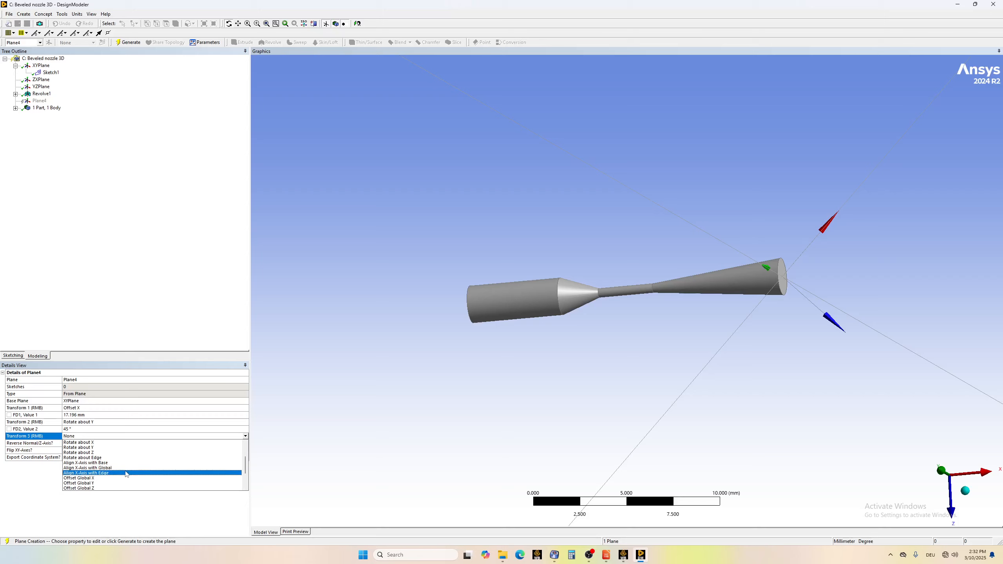
left_click(112, 489)
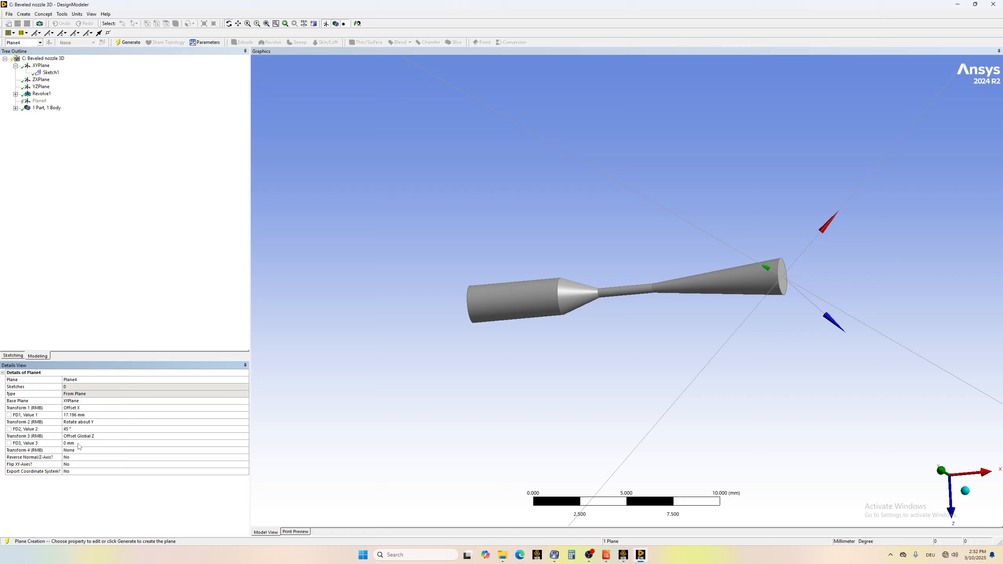
left_click(99, 436)
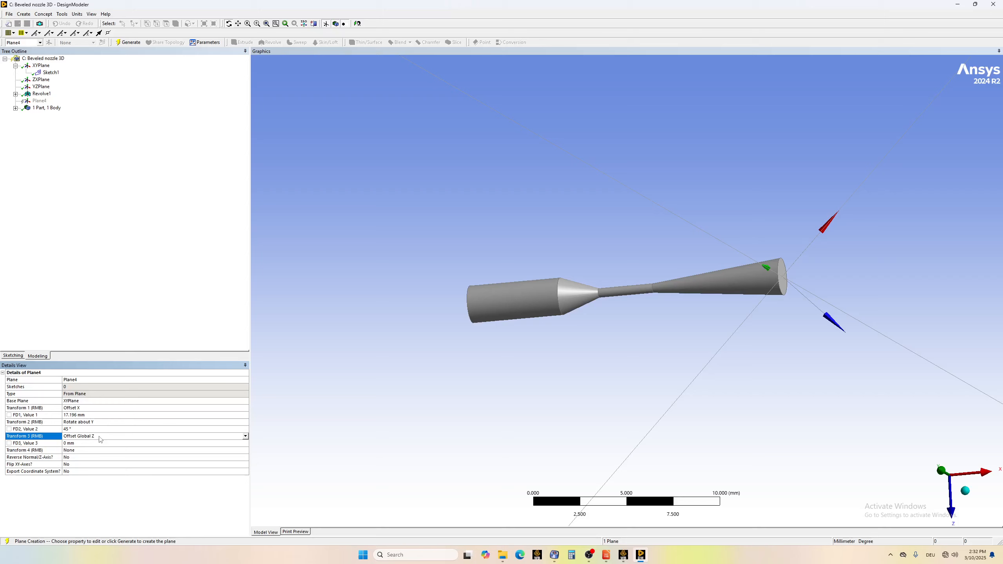
left_click(245, 436)
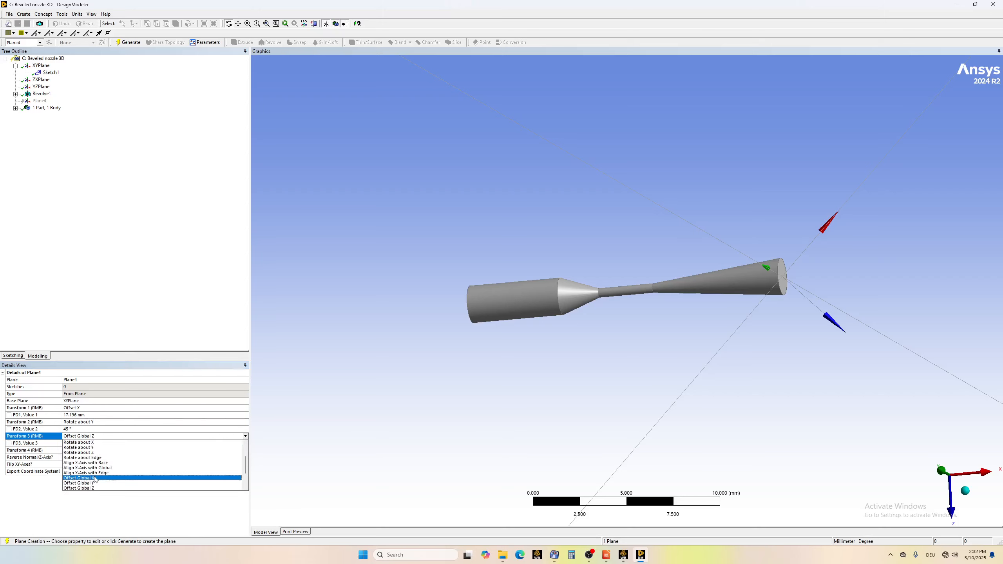
scroll(95, 474, "up", 3)
left_click(89, 443)
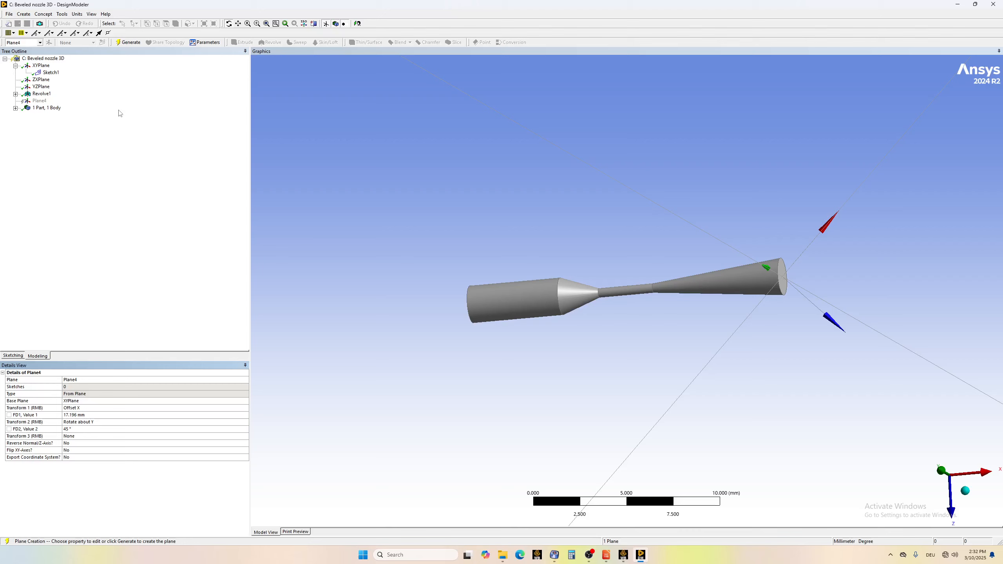
Regenerate Plane4 and slice all bodies with it using Slice by Plane.
left_click(130, 42)
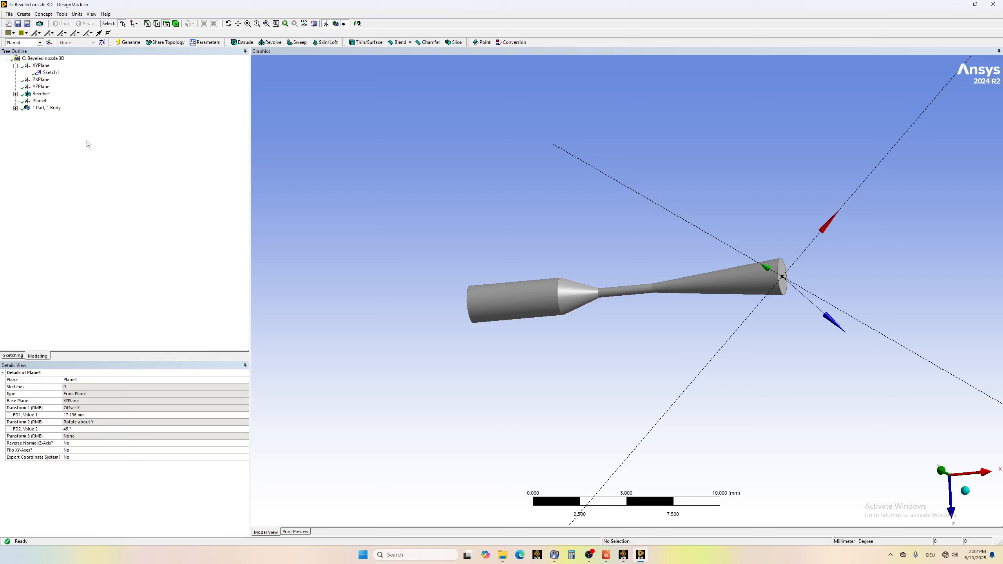
left_click(40, 101)
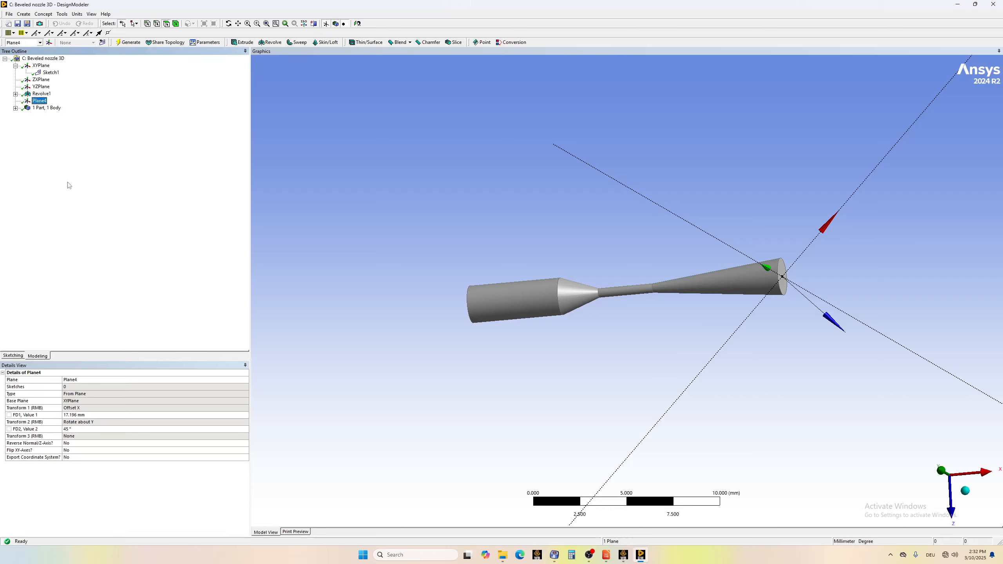
left_click(23, 15)
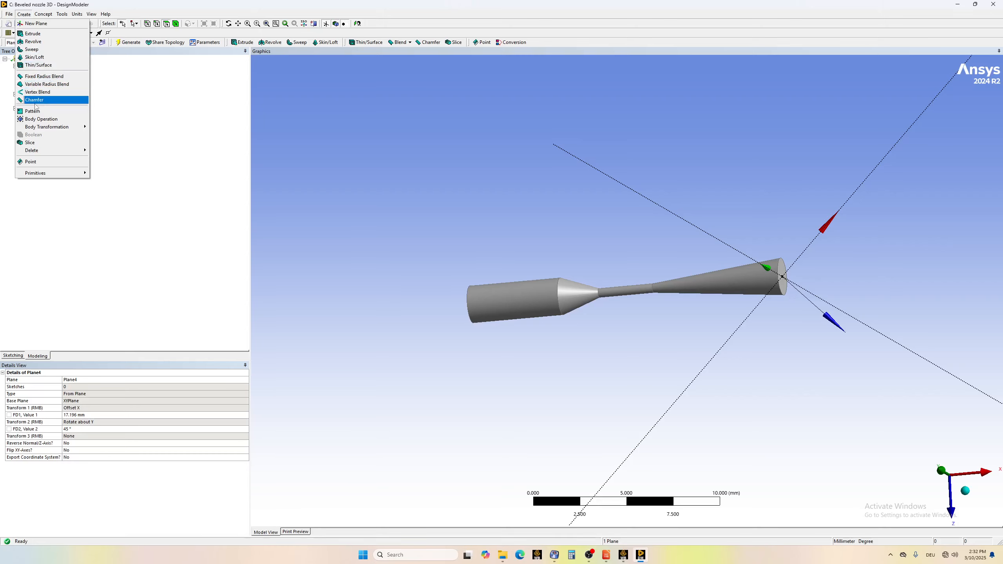
left_click(39, 145)
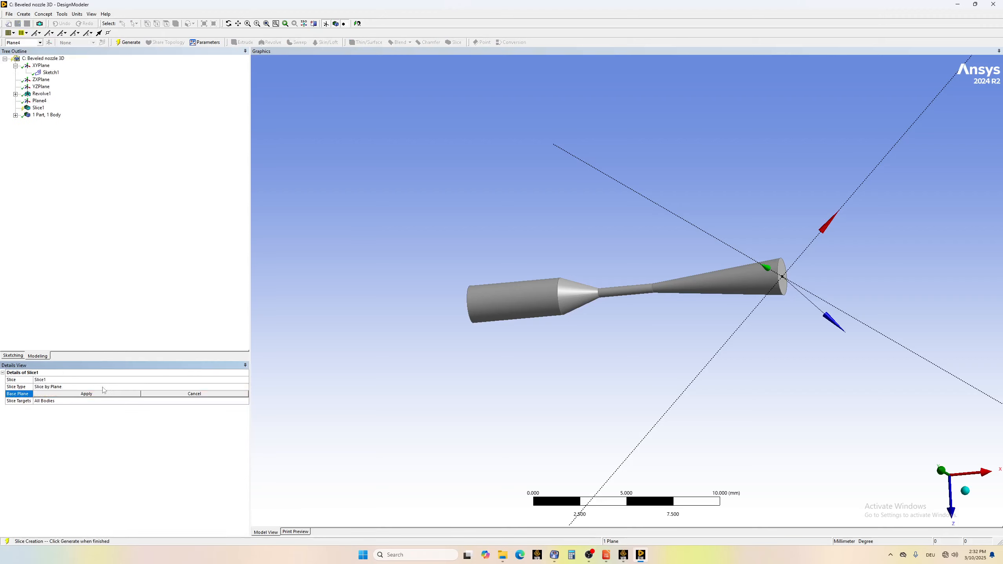
left_click(89, 387)
left_click(245, 388)
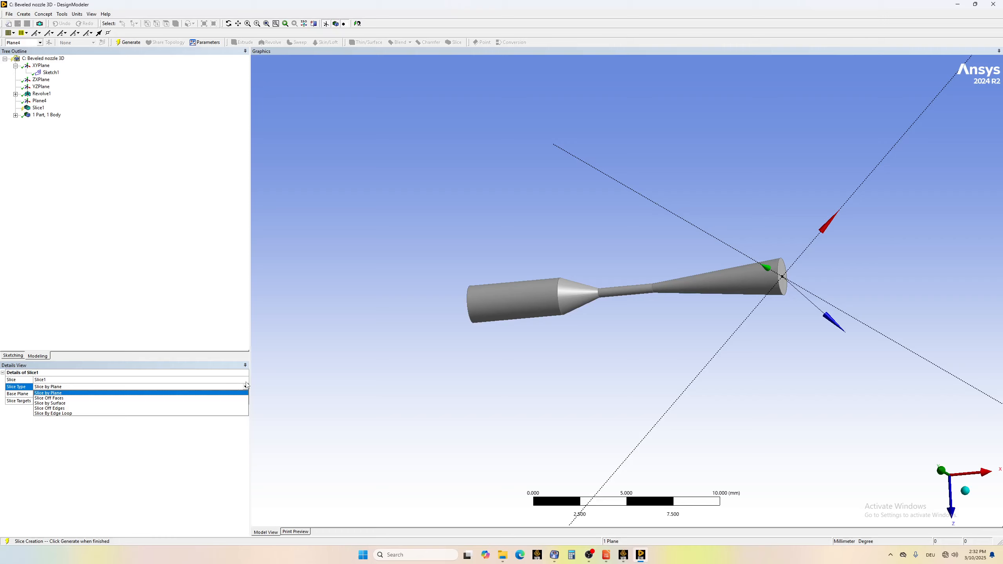
left_click(66, 394)
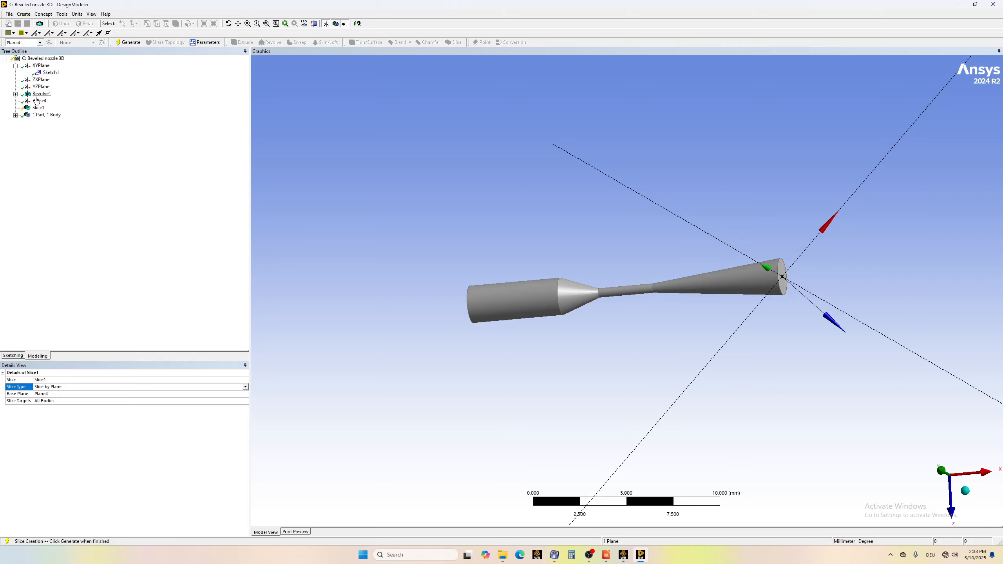
left_click(133, 45)
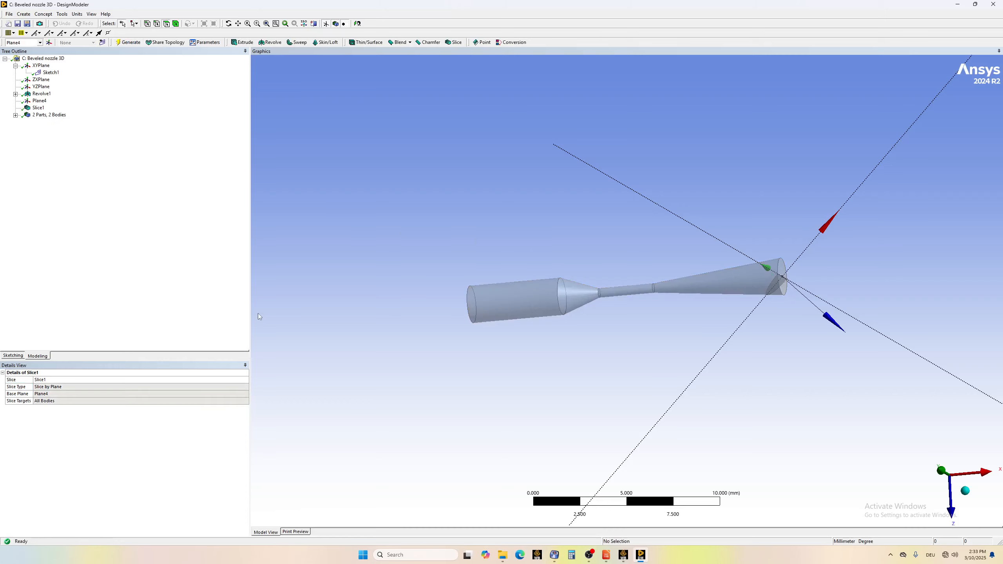
Identify the two sliced solids and suppress the small cut-off body at the nozzle exit.
left_click(15, 115)
left_click(48, 123)
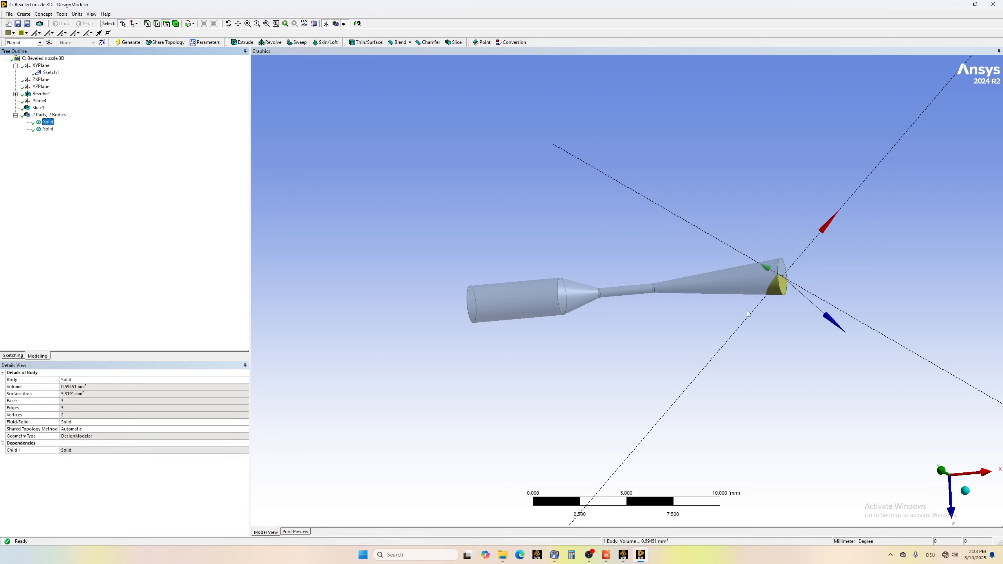
left_click(49, 129)
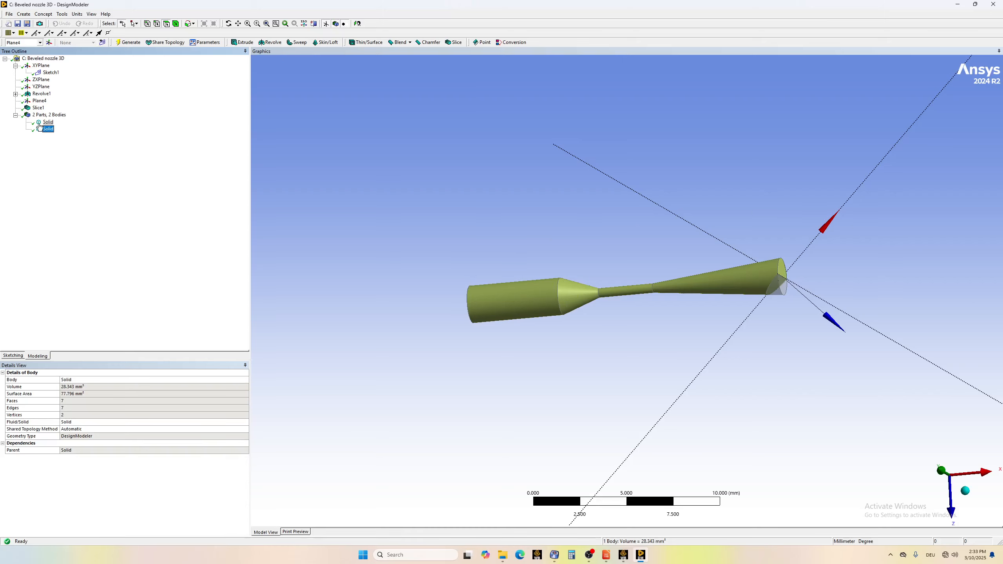
left_click(46, 123)
right_click(47, 122)
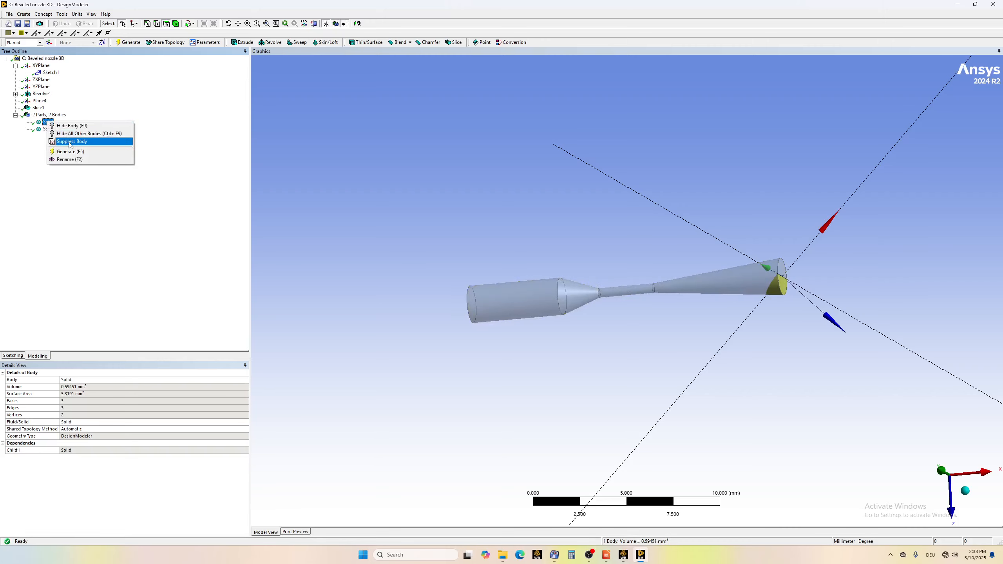
left_click(69, 141)
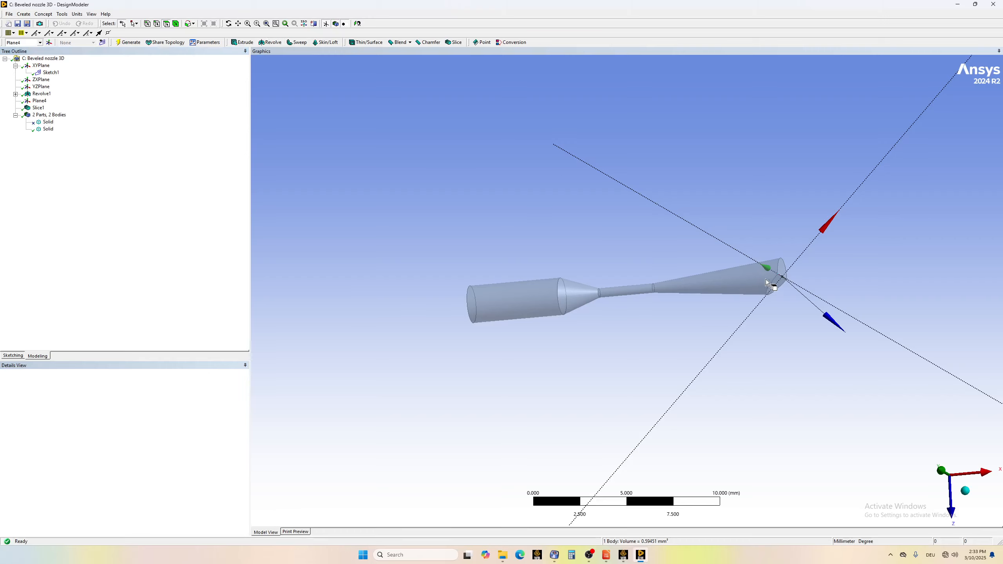
mouse_move(783, 302)
middle_mouse_down()
mouse_move(771, 282)
mouse_move(716, 265)
mouse_move(649, 267)
mouse_move(782, 253)
mouse_move(829, 280)
mouse_move(833, 312)
mouse_move(755, 247)
mouse_move(692, 242)
mouse_move(674, 251)
mouse_move(776, 261)
mouse_move(788, 287)
middle_mouse_up()
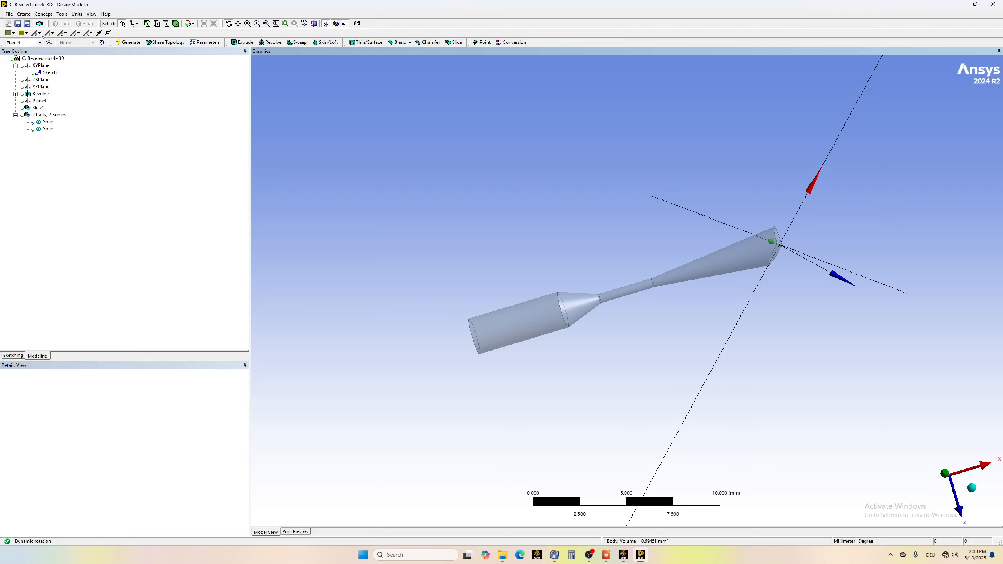
Add a cylinder primitive on the XYPlane with a 6 mm X axis component, 0 mm Z component and 4 mm radius.
left_click(25, 14)
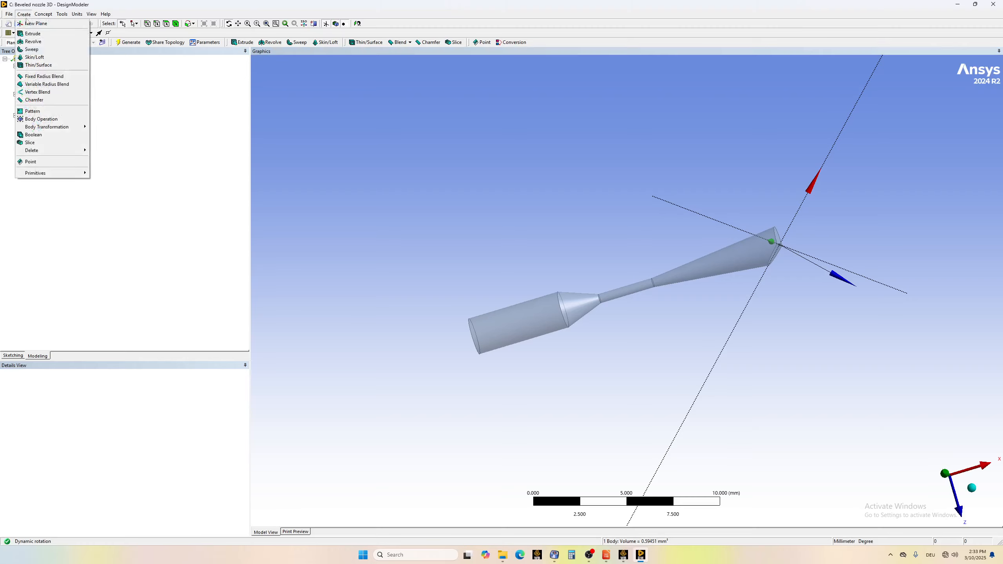
mouse_move(37, 175)
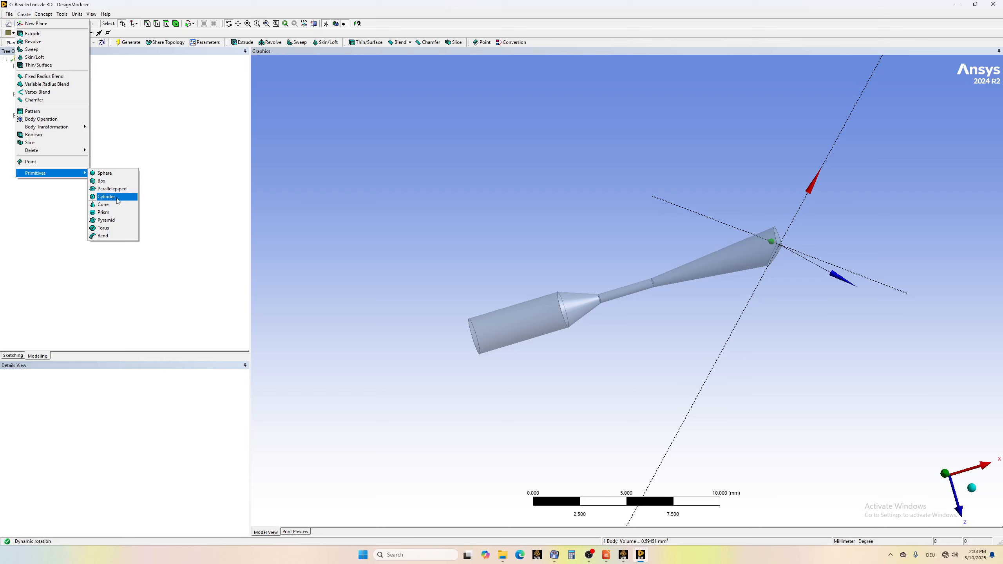
left_click(114, 197)
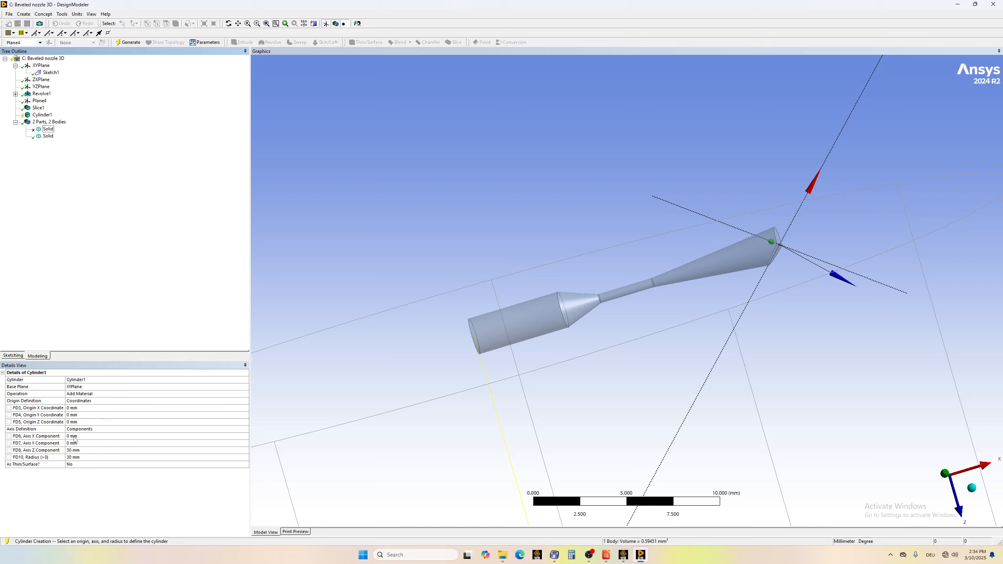
left_click(75, 437)
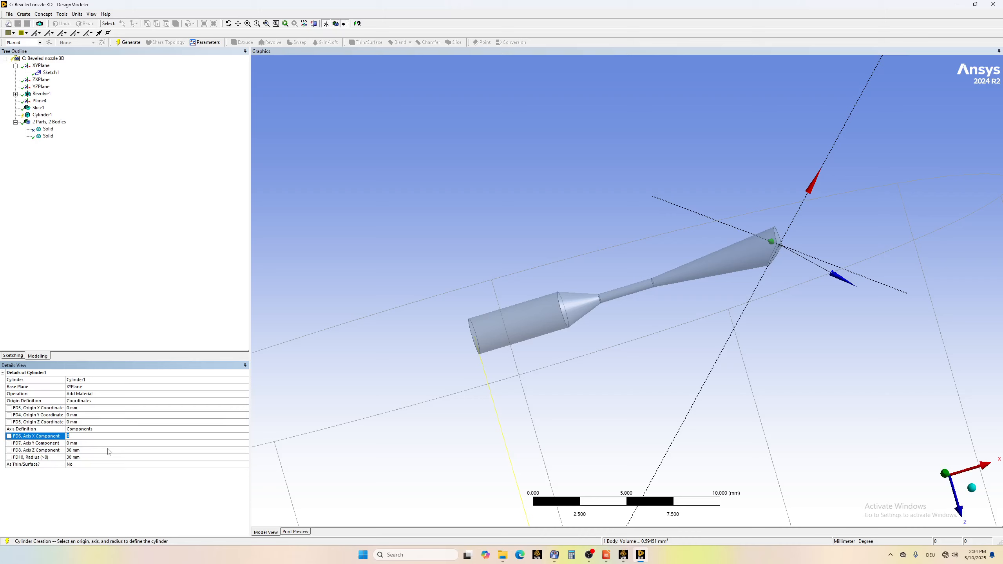
key("Return")
left_click(80, 450)
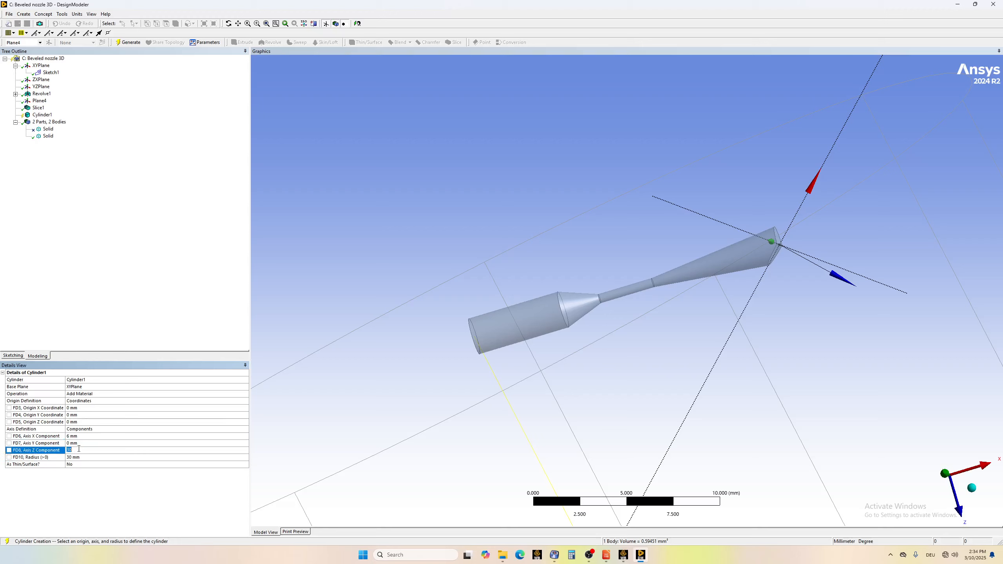
type("0")
left_click(77, 457)
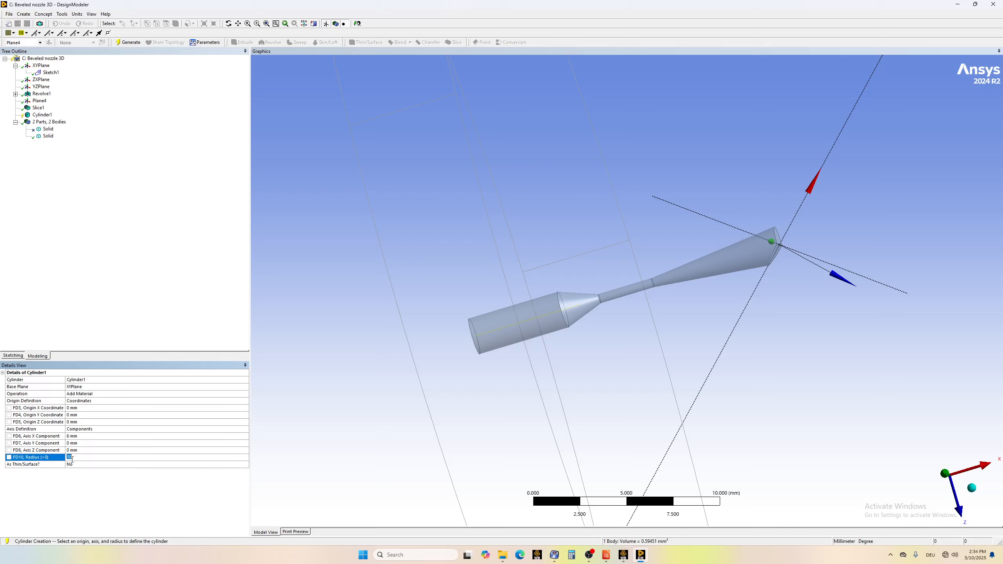
type("4")
key("Return")
Set the cylinder's origin X coordinate to 16.196 mm and generate it around the nozzle exit.
left_click(73, 409)
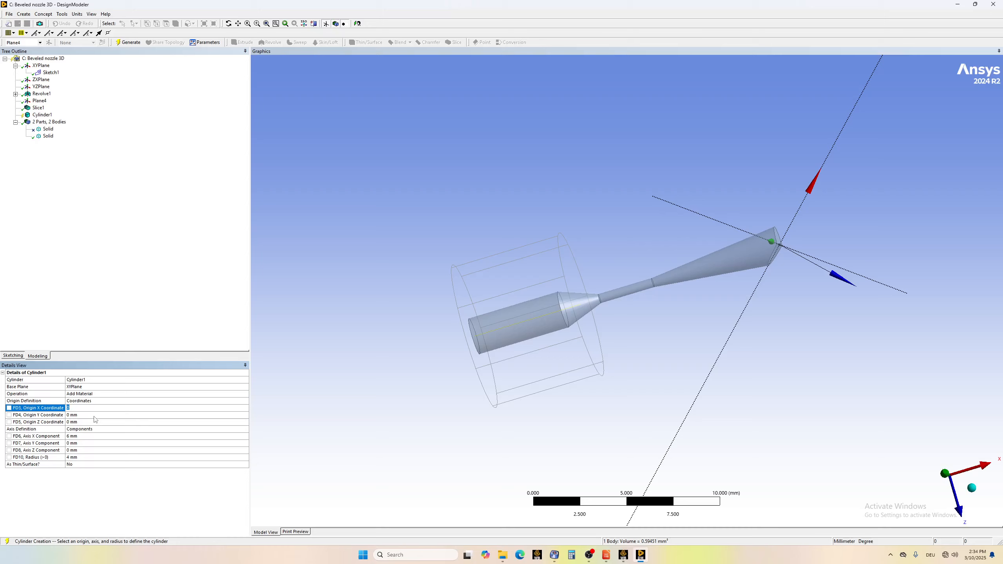
type("16.196")
left_click(103, 494)
left_click(229, 23)
left_click_drag(803, 286, 742, 197)
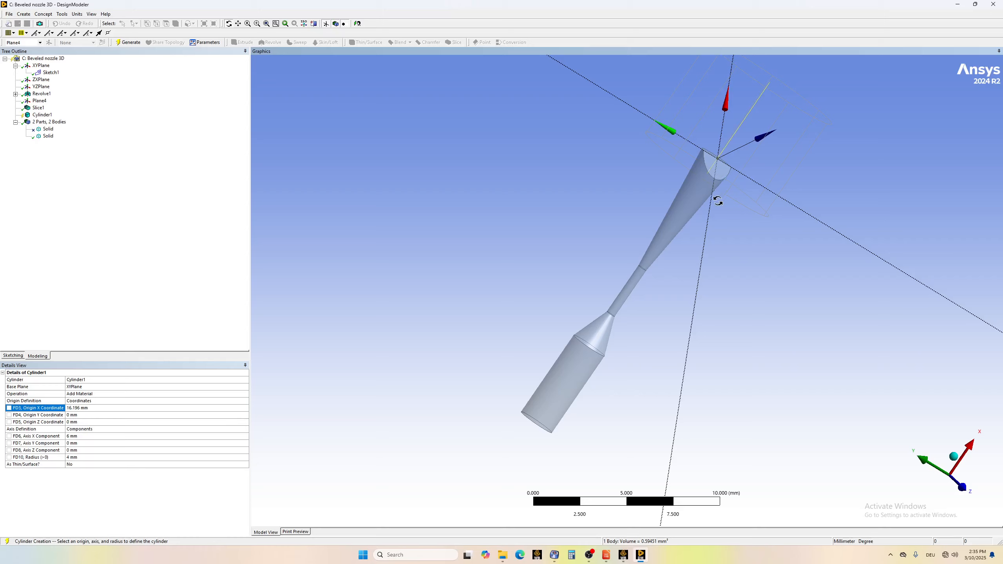
left_click(128, 44)
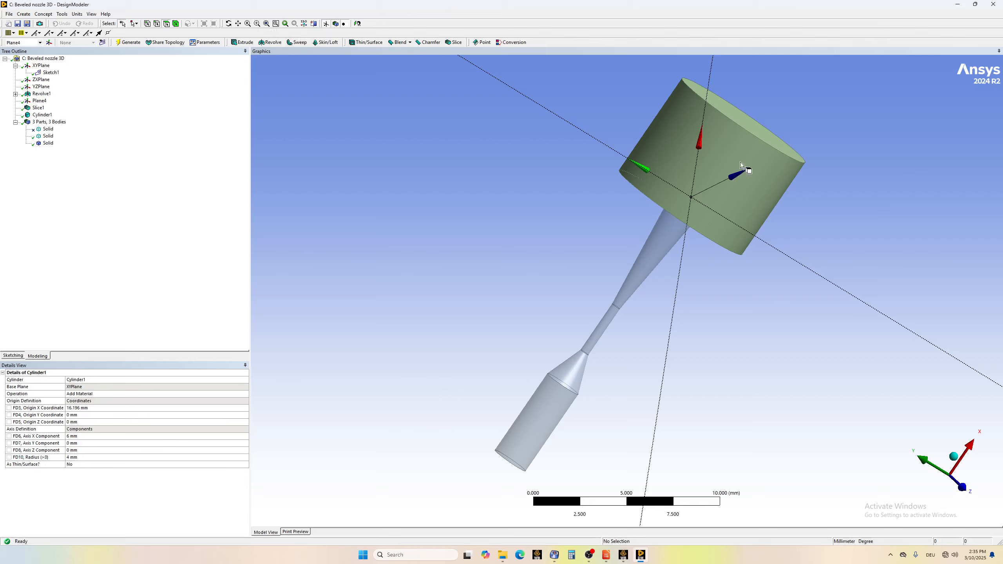
Hide the cylinder's curved outer face and inspect the beveled nozzle exit inside it.
left_click(730, 155)
right_click(724, 151)
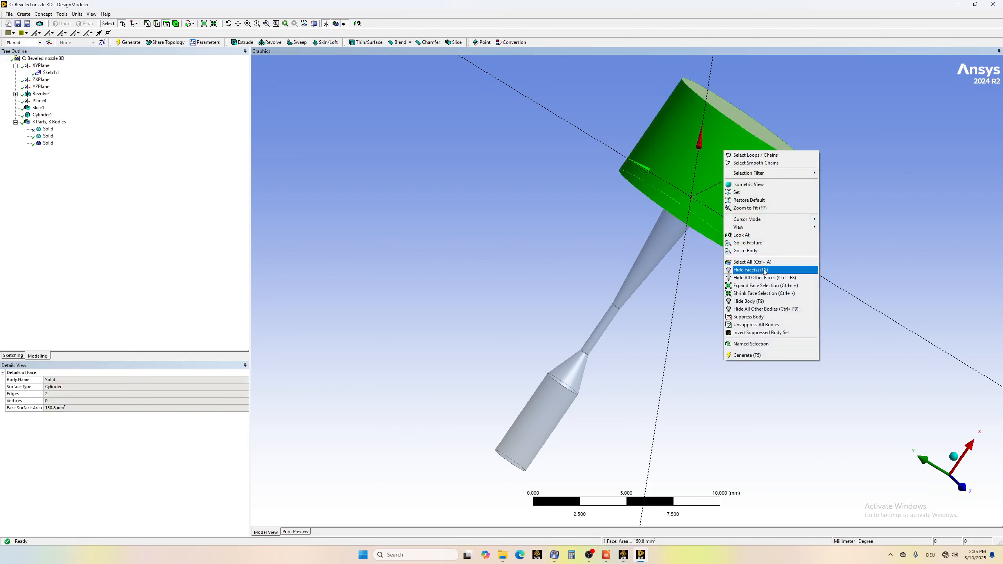
left_click(762, 271)
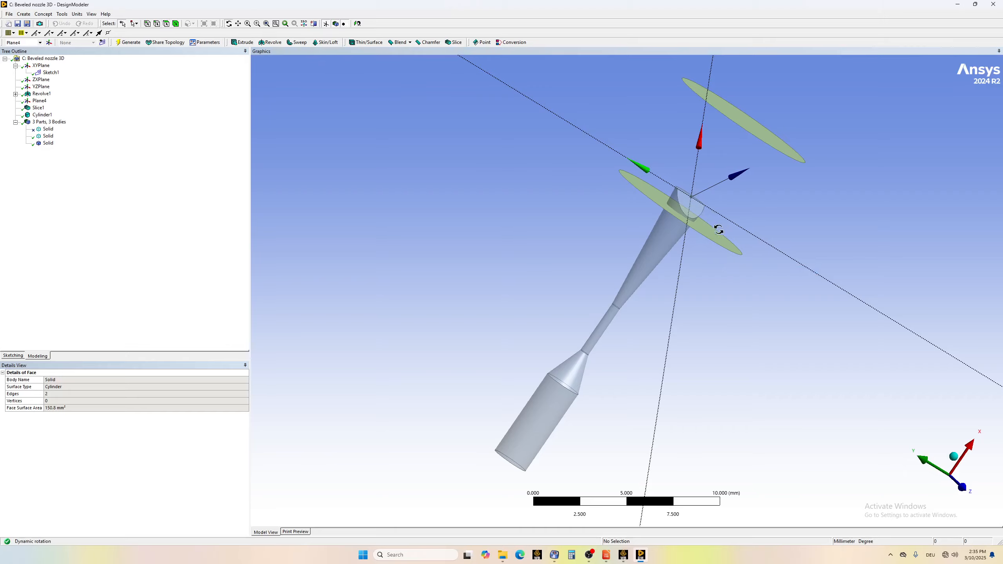
middle_click_drag(717, 231, 658, 345)
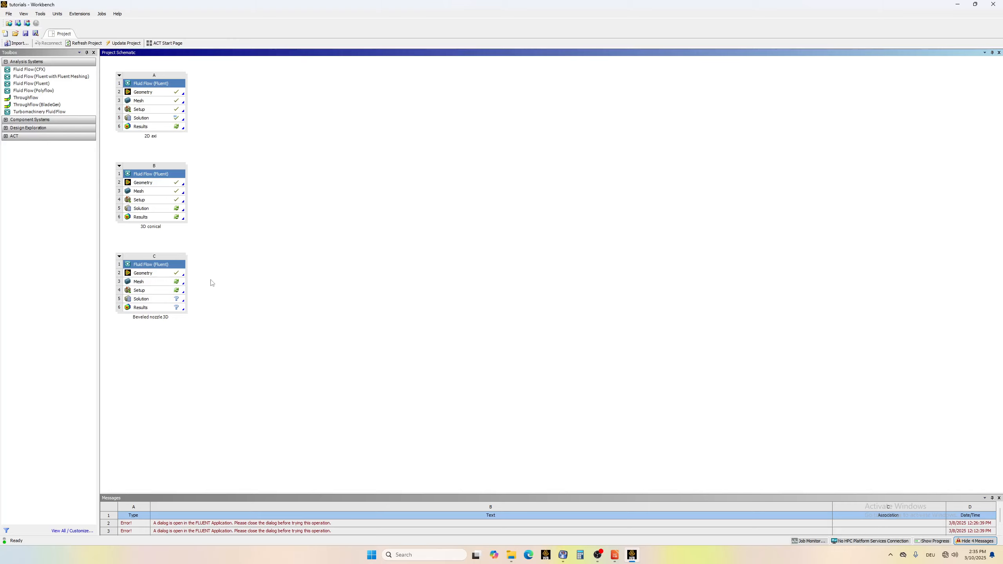
From Workbench, open the Beveled nozzle 3D mesh with the upstream data re-read, expand the named selections and close the Scoping Wizard worksheet.
left_click(141, 282)
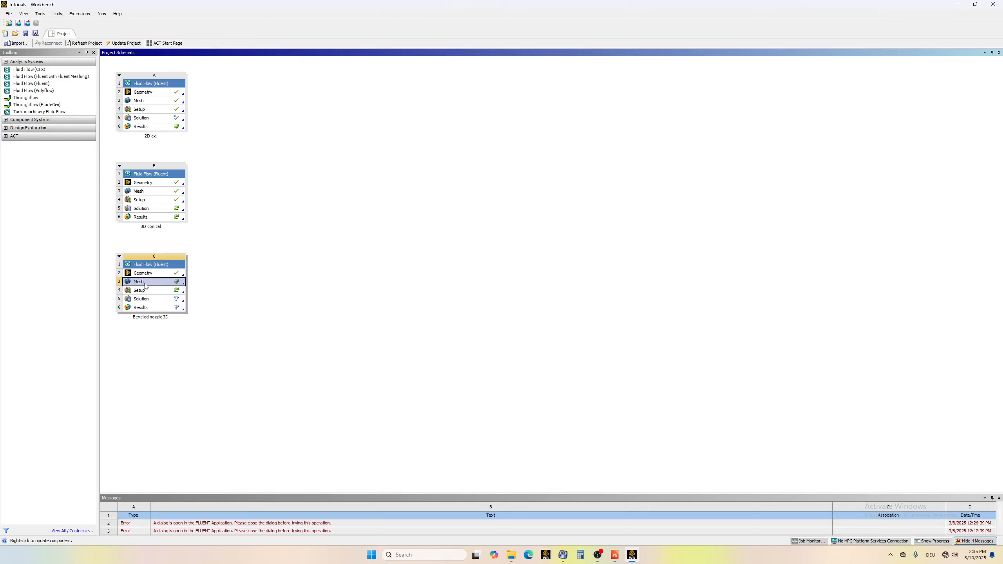
double_click(141, 284)
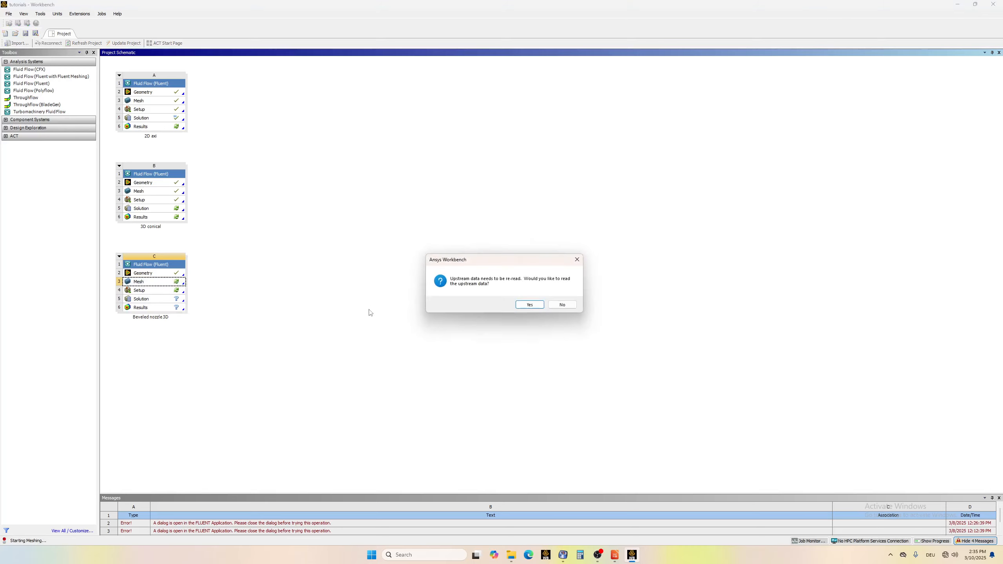
left_click(542, 308)
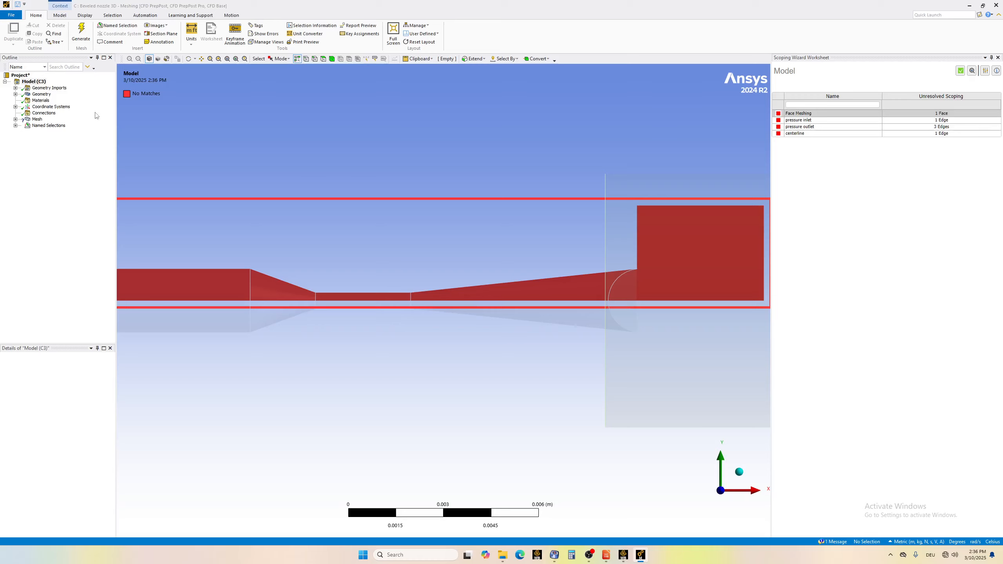
left_click(15, 126)
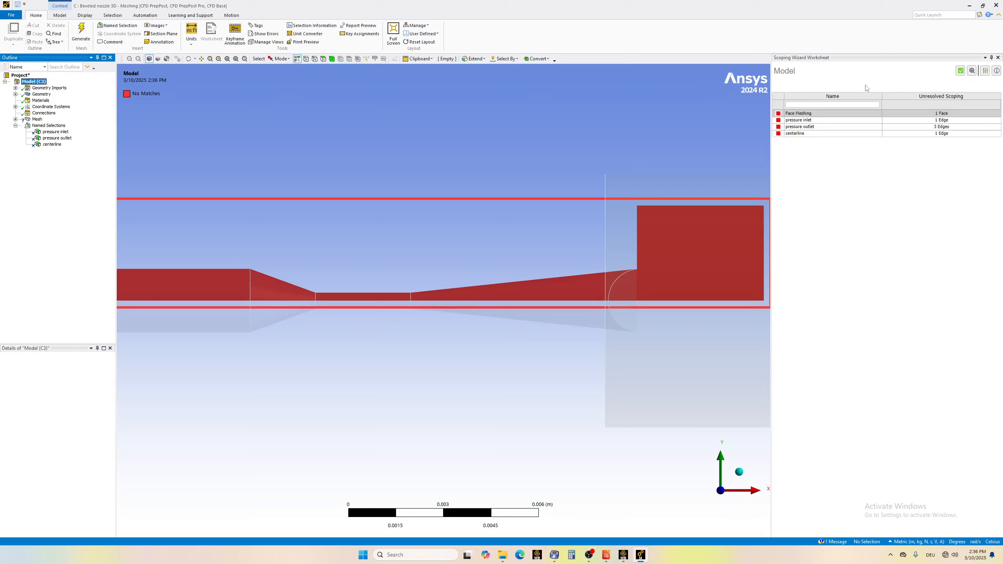
left_click(998, 58)
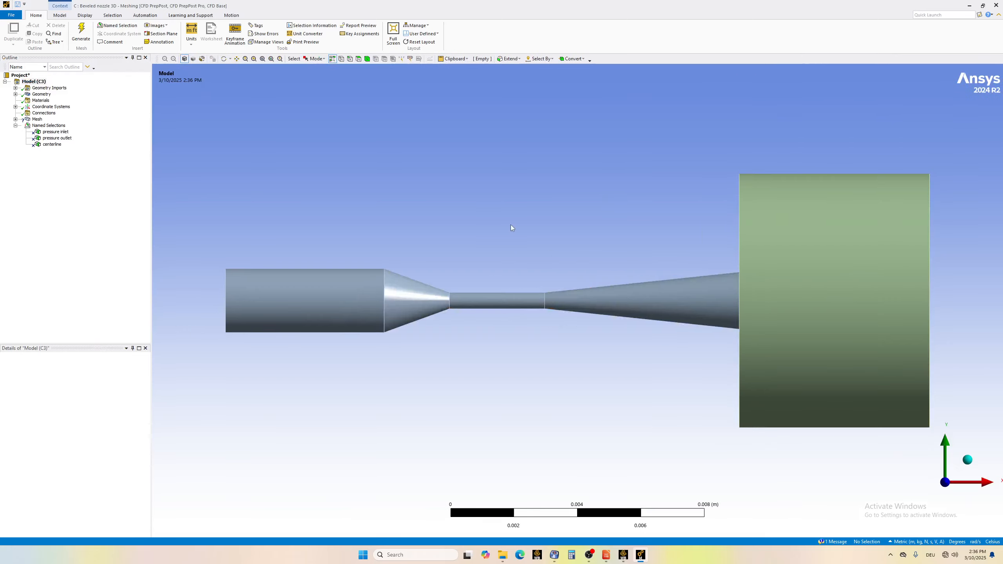
Delete the centerline named selection.
left_click(52, 144)
right_click(51, 145)
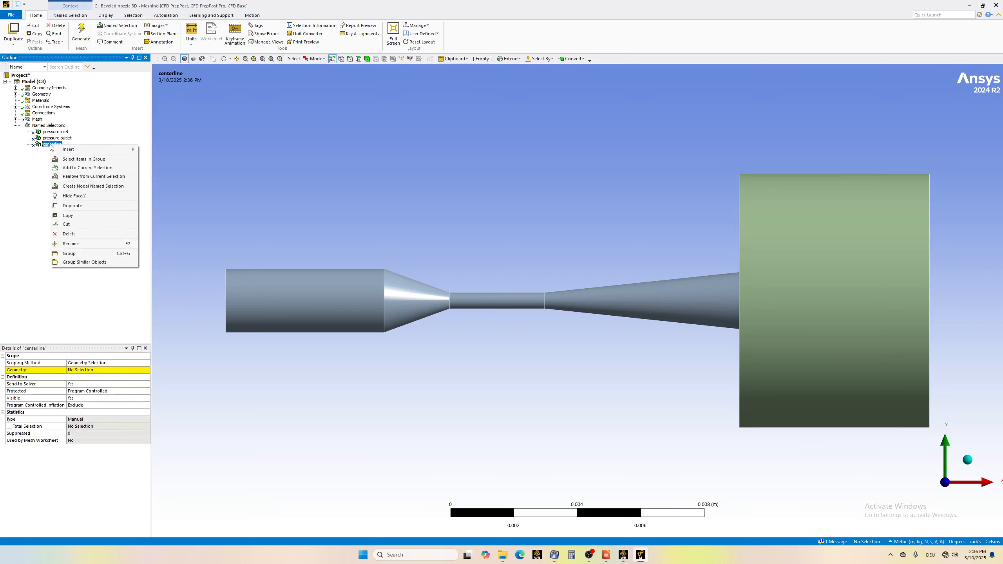
left_click(86, 235)
left_click(502, 304)
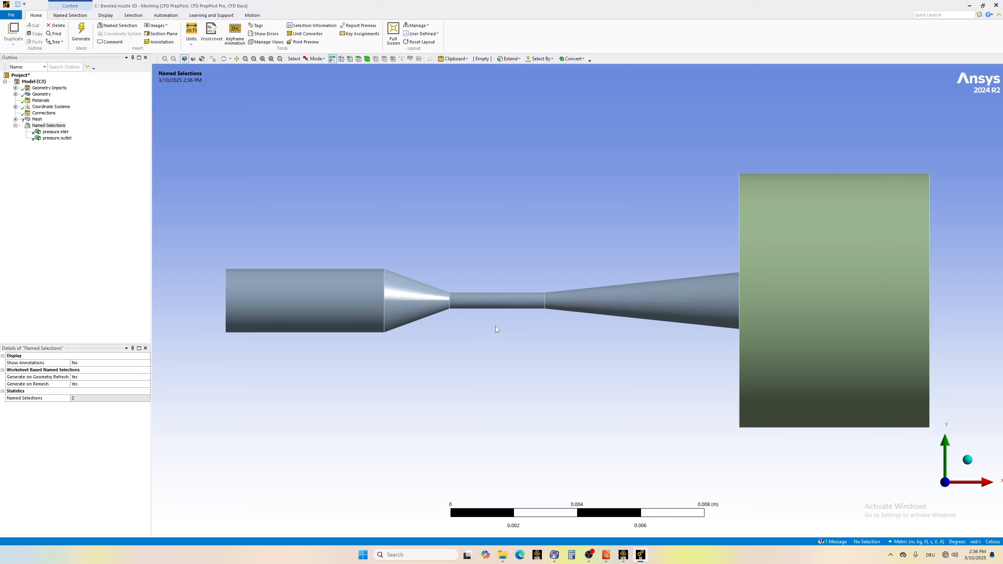
Scope the pressure inlet named selection to the circular inlet face at the nozzle's upstream end.
left_click(55, 132)
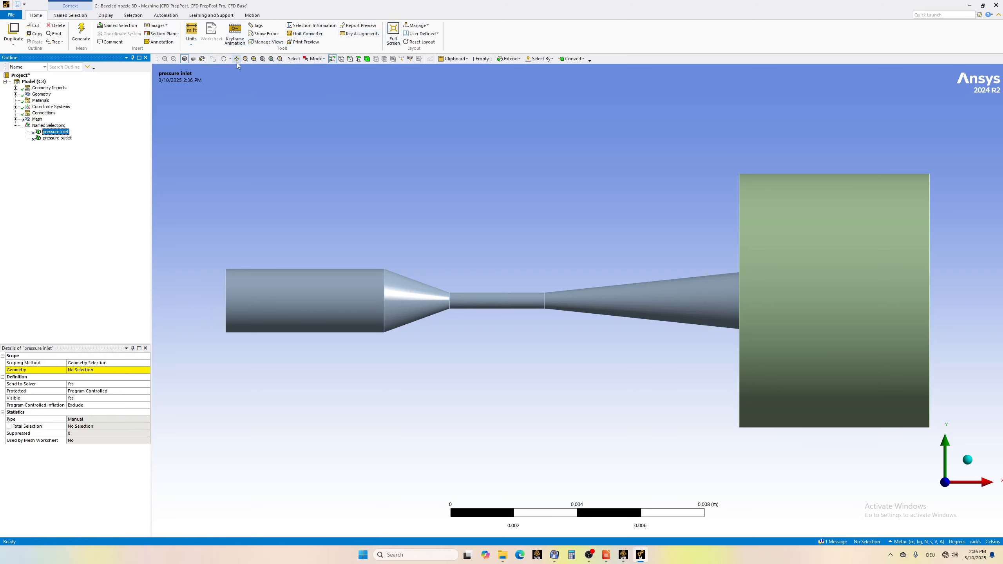
left_click(223, 58)
left_click_drag(312, 296, 380, 296)
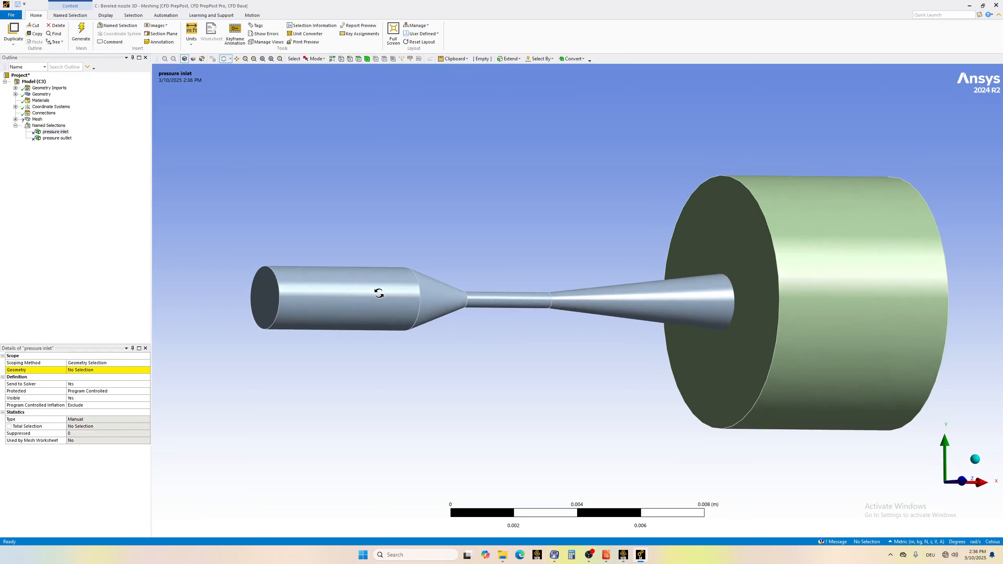
left_click(359, 58)
left_click(271, 299)
left_click(85, 372)
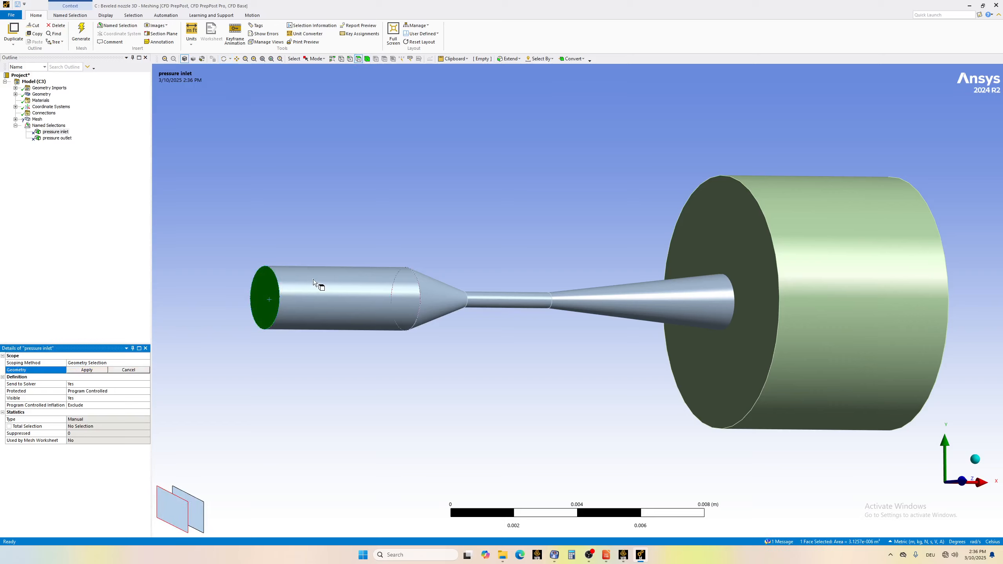
left_click(269, 297)
left_click(87, 370)
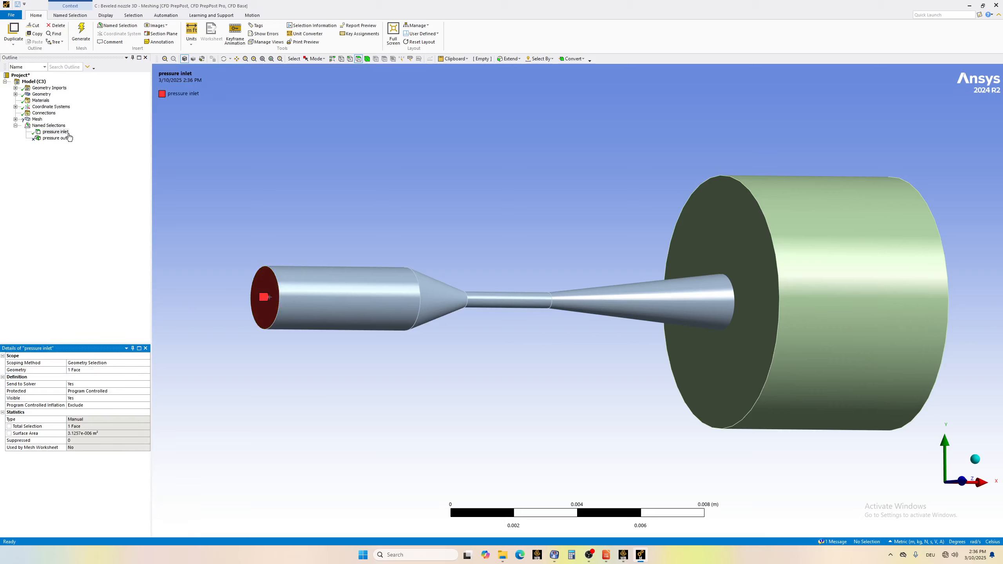
Scope the pressure outlet named selection to the large cylinder's three outer faces: the end around the nozzle, the curved side and the far end.
left_click(47, 139)
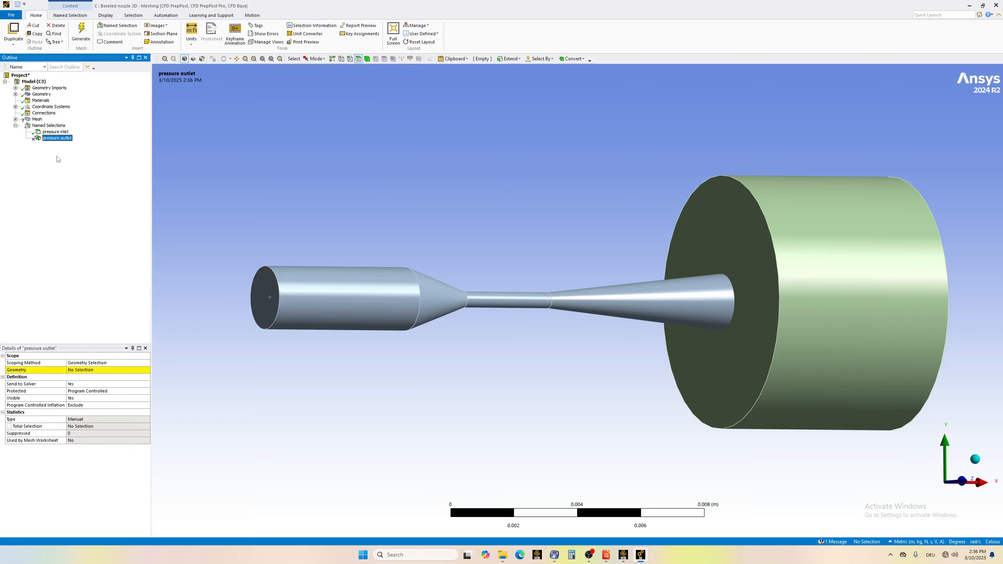
left_click(83, 370)
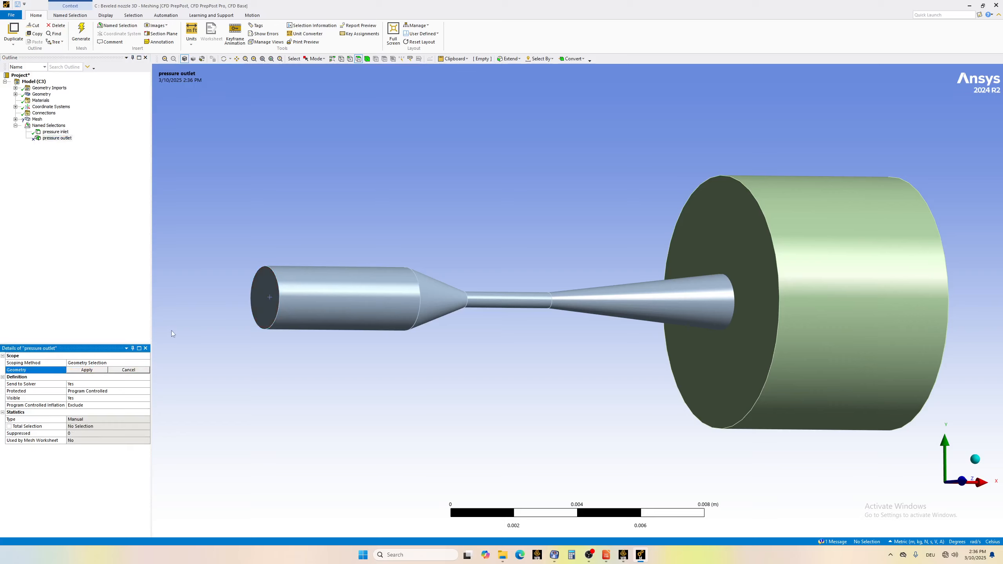
left_click(759, 291)
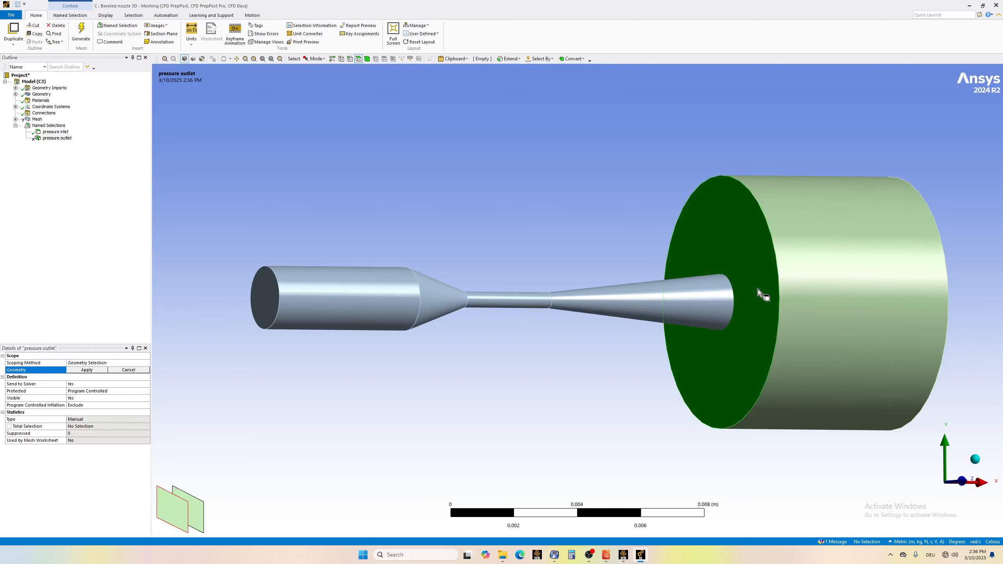
left_click(831, 282, "ctrl")
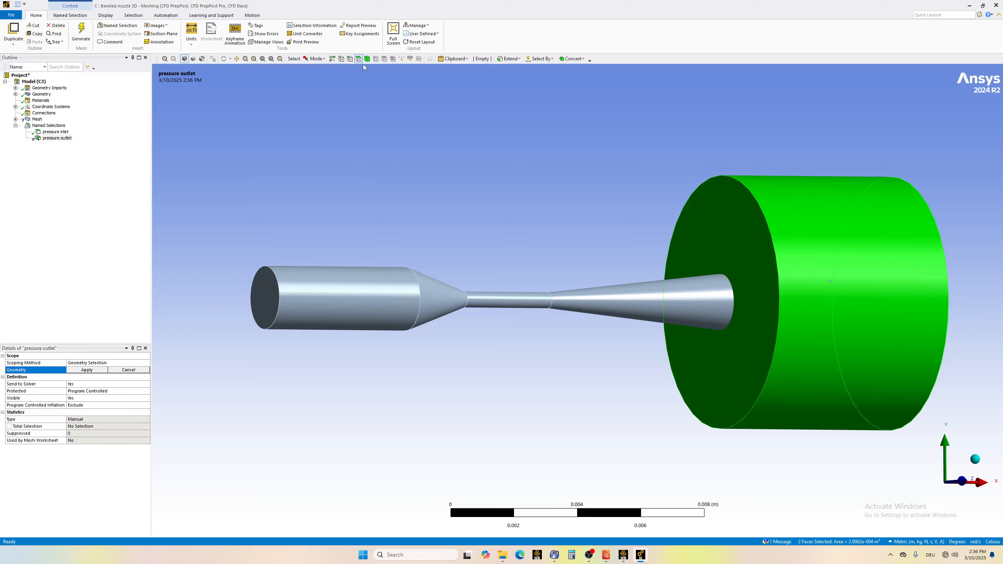
left_click(224, 58)
left_click_drag(815, 279, 658, 236)
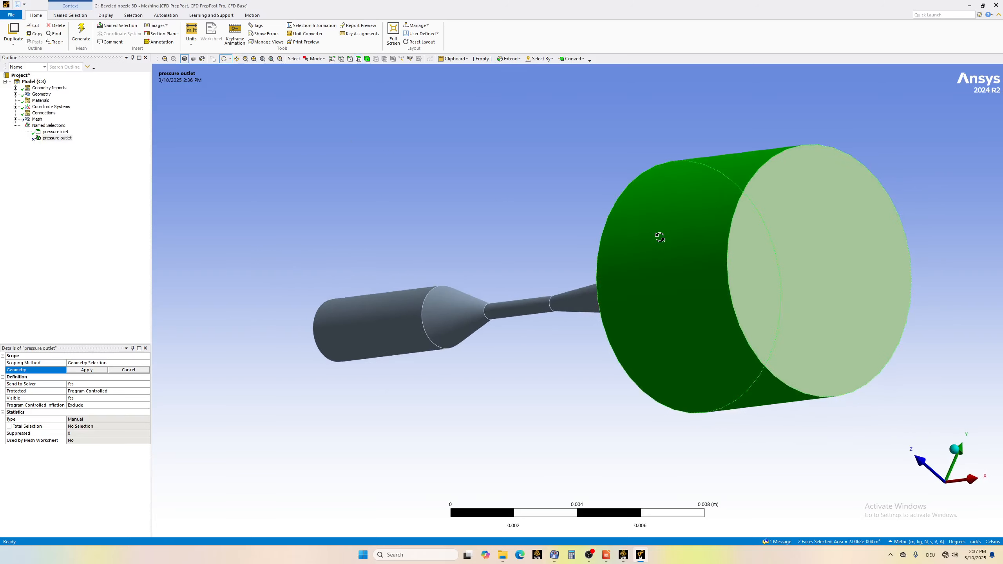
left_click(358, 59)
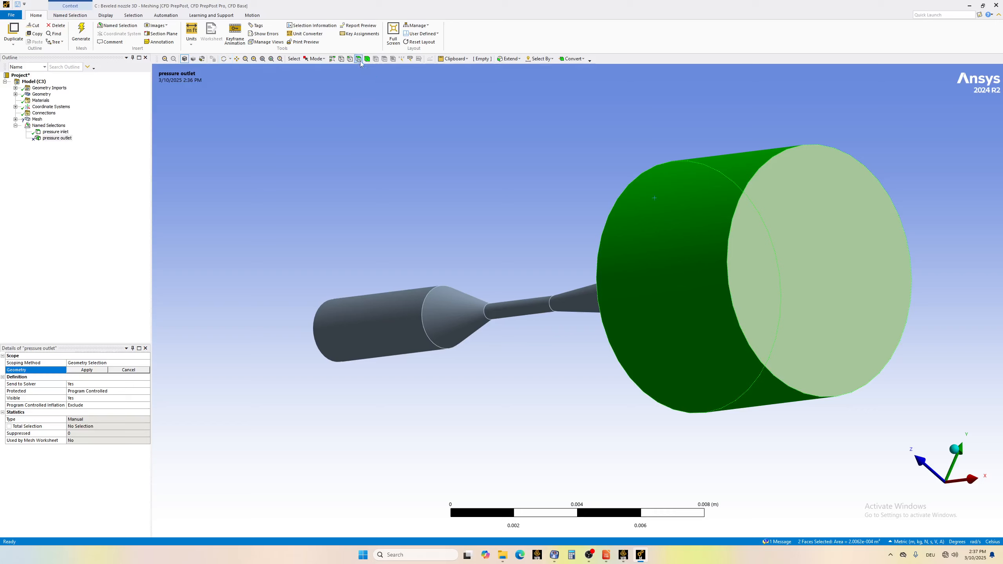
left_click(813, 261, "ctrl")
left_click(87, 370)
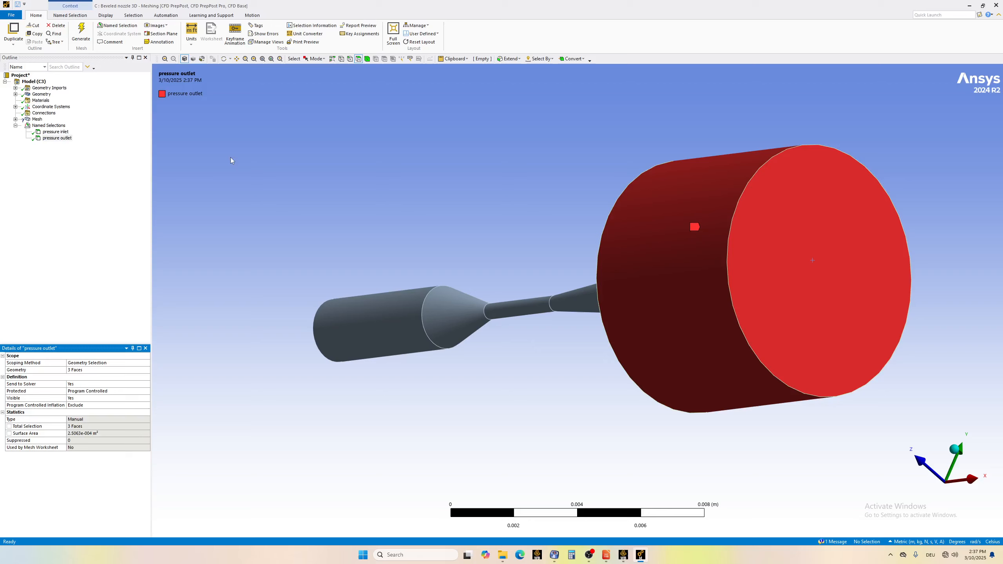
Hide the large cylinder's curved outer face.
left_click(711, 293)
right_click(675, 258)
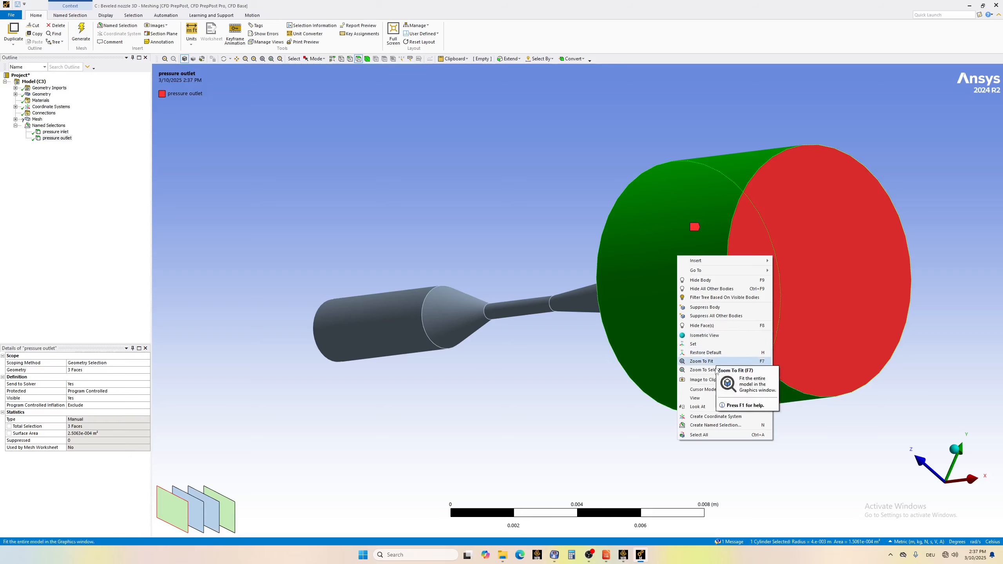
left_click(703, 326)
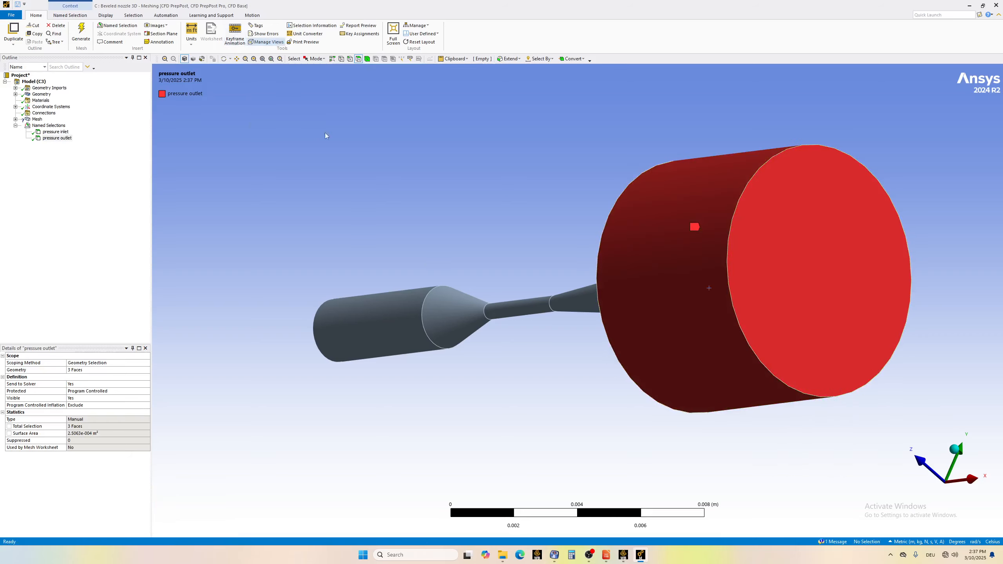
left_click(223, 59)
left_click_drag(668, 300, 803, 284)
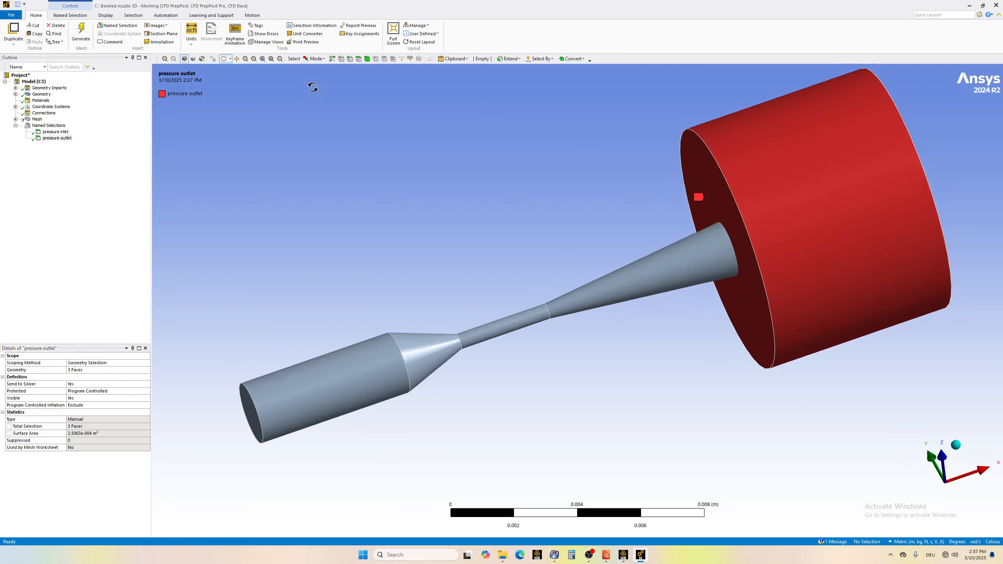
left_click(316, 59)
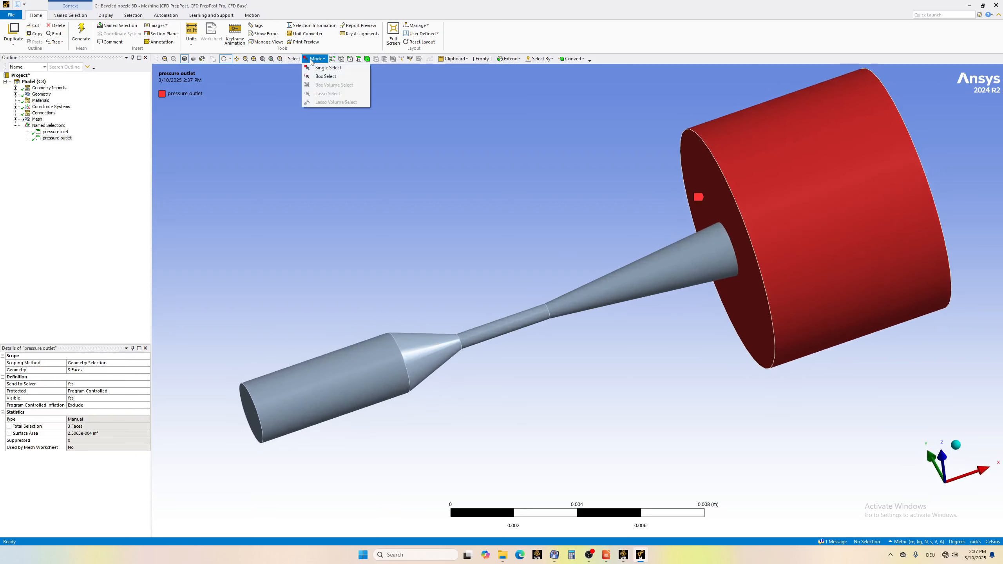
left_click(335, 77)
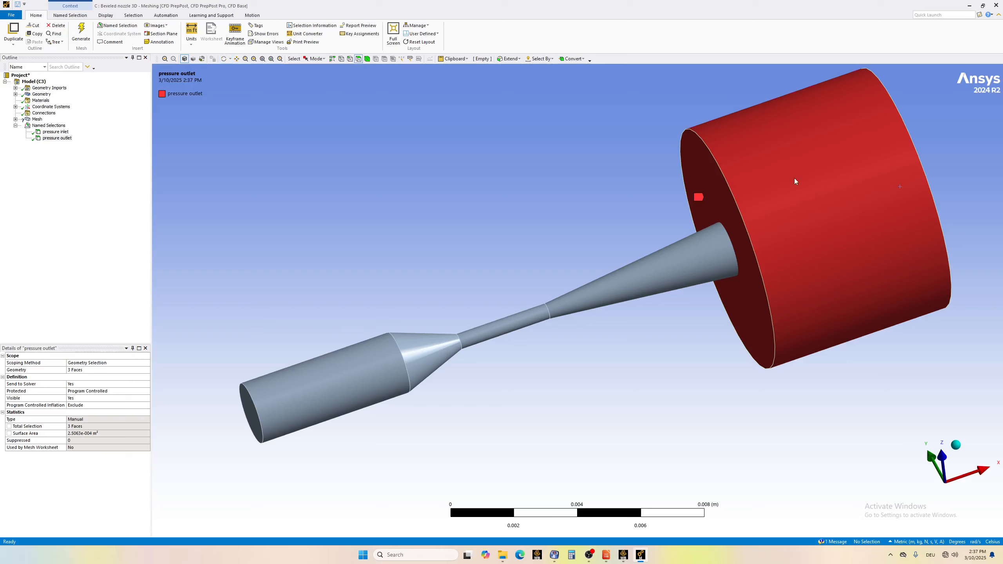
right_click(781, 173)
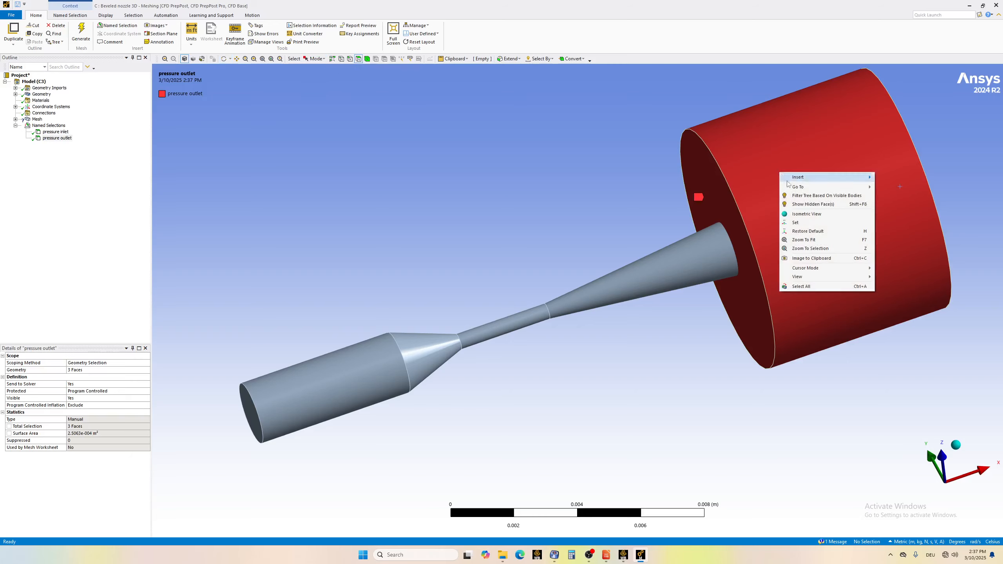
left_click(767, 200)
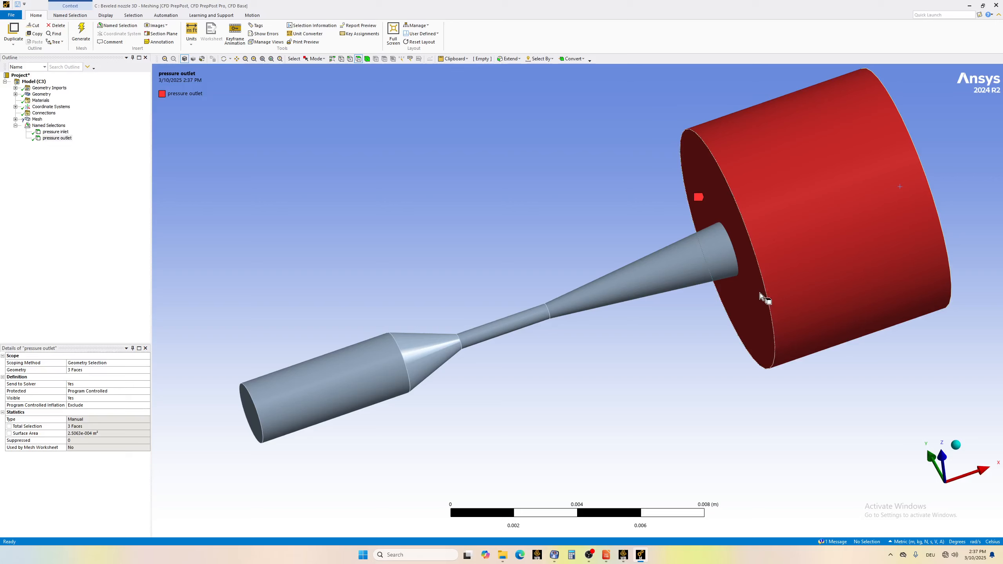
right_click(791, 178)
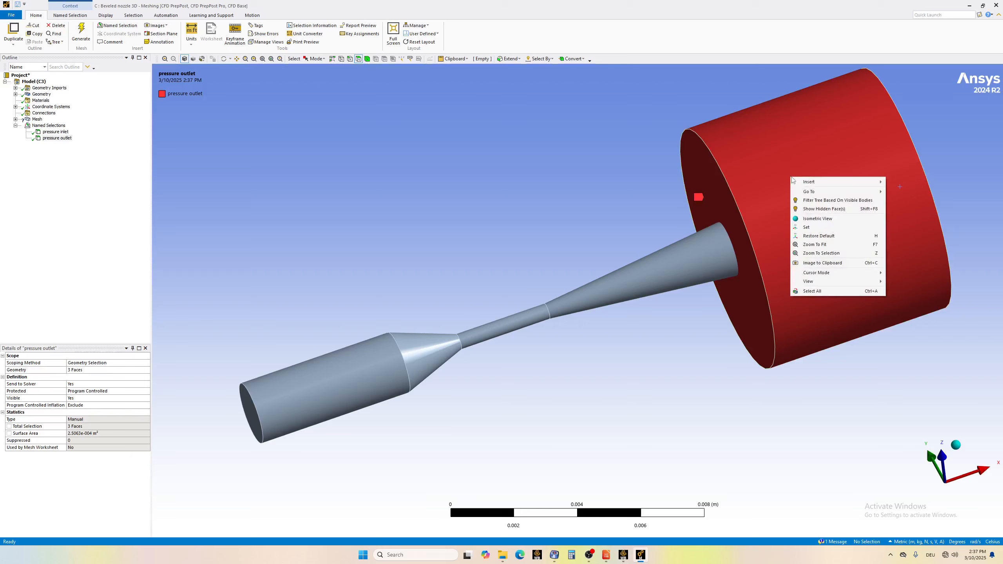
mouse_move(829, 282)
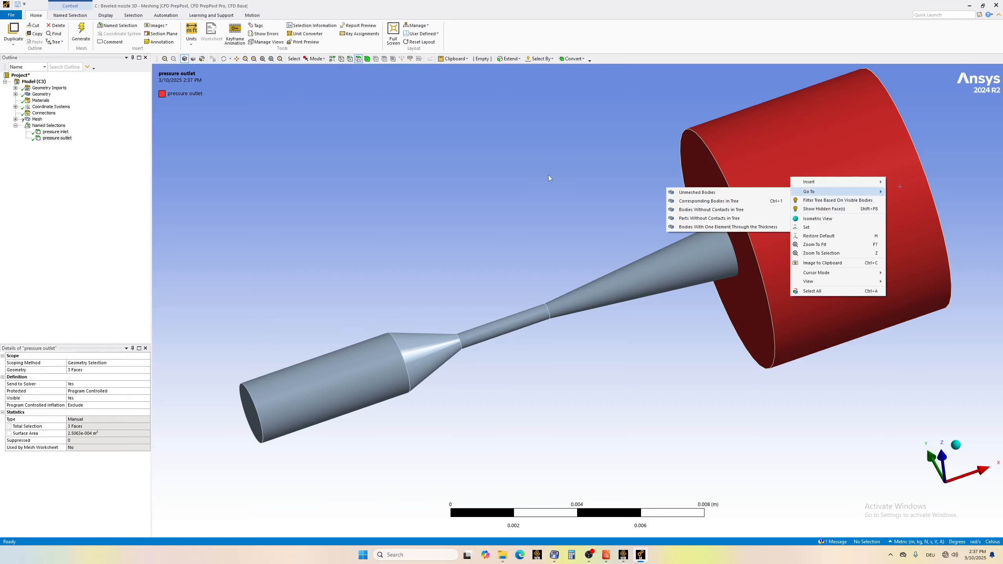
left_click(452, 178)
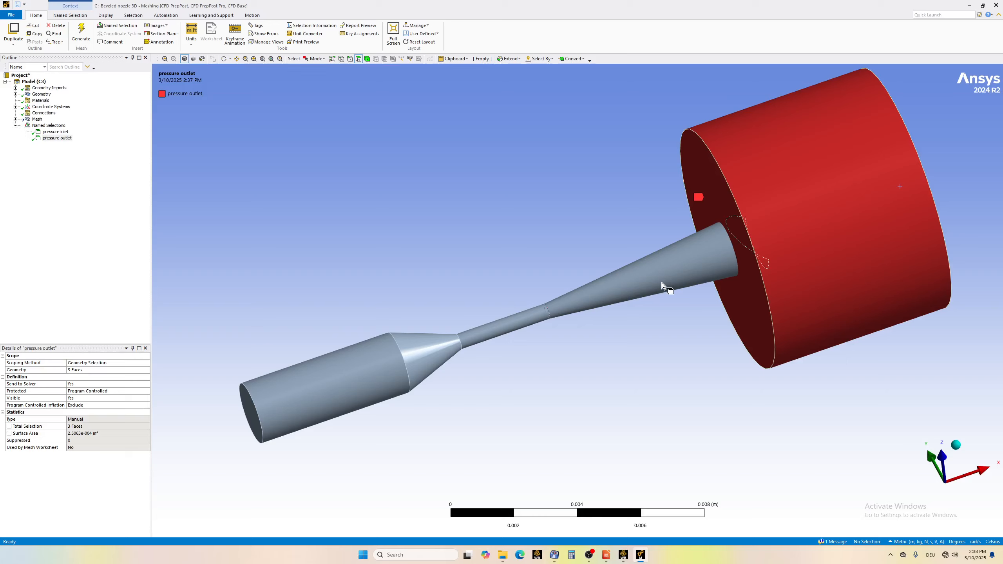
Create a named selection called wall from the nozzle's diverging, throat, converging and inlet cylinder side faces.
left_click(680, 270)
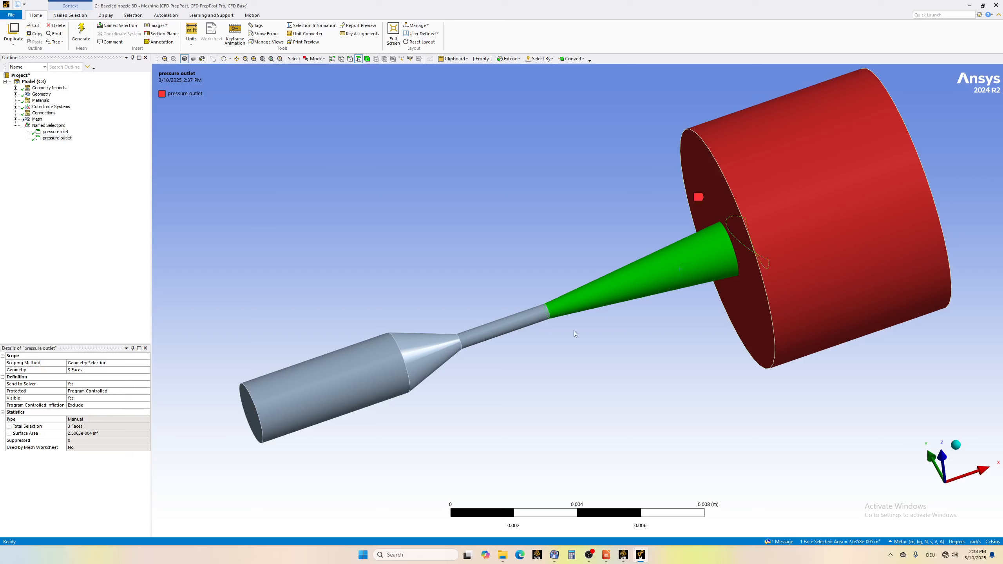
left_click(521, 321, "ctrl")
left_click(420, 343, "ctrl")
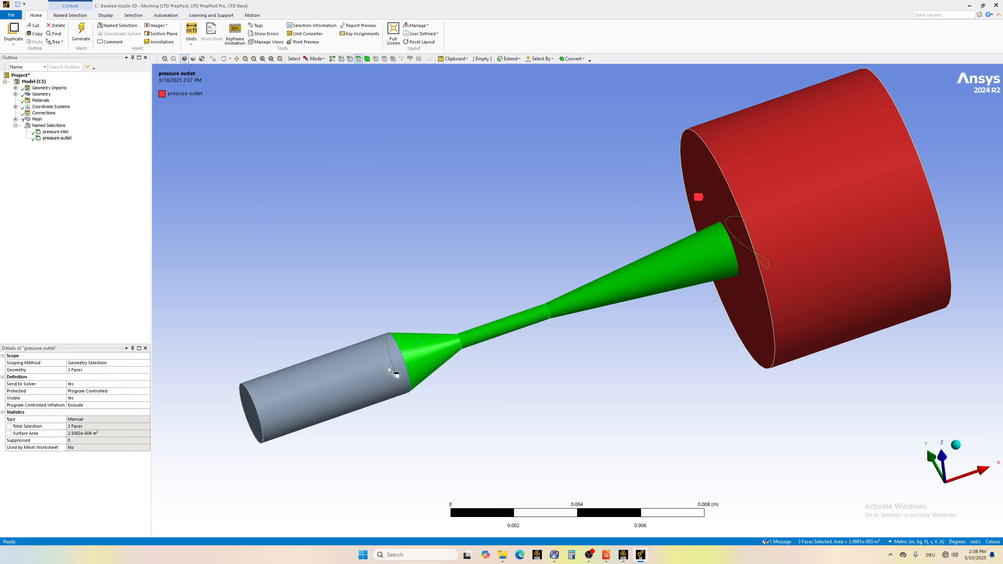
left_click(383, 364, "ctrl")
right_click(382, 364)
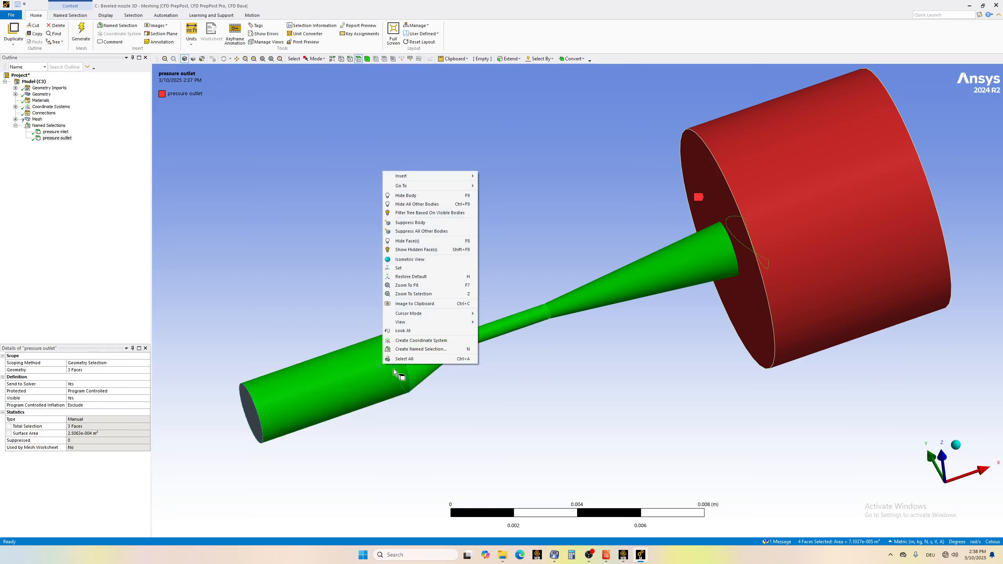
left_click(432, 349)
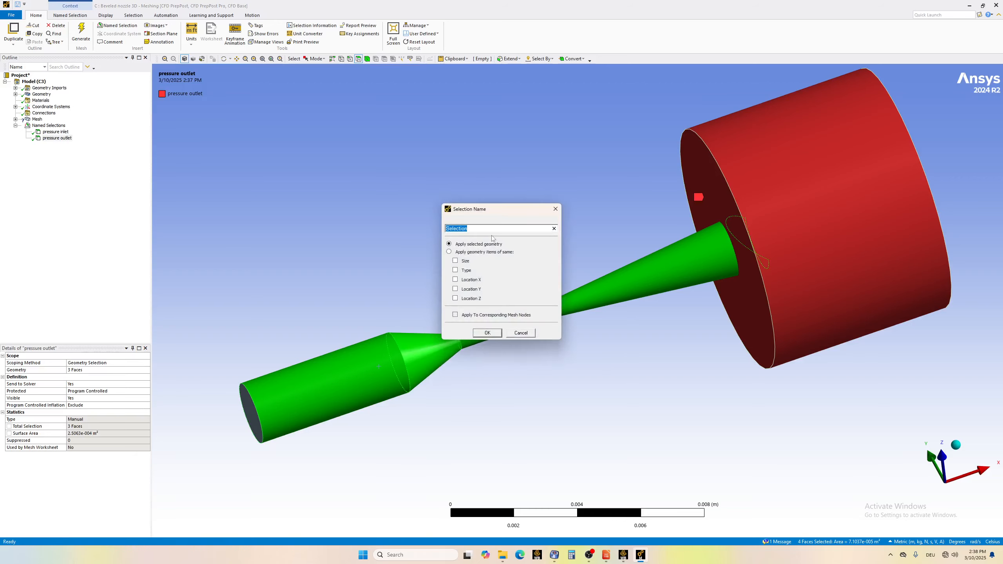
type("wall")
left_click(488, 334)
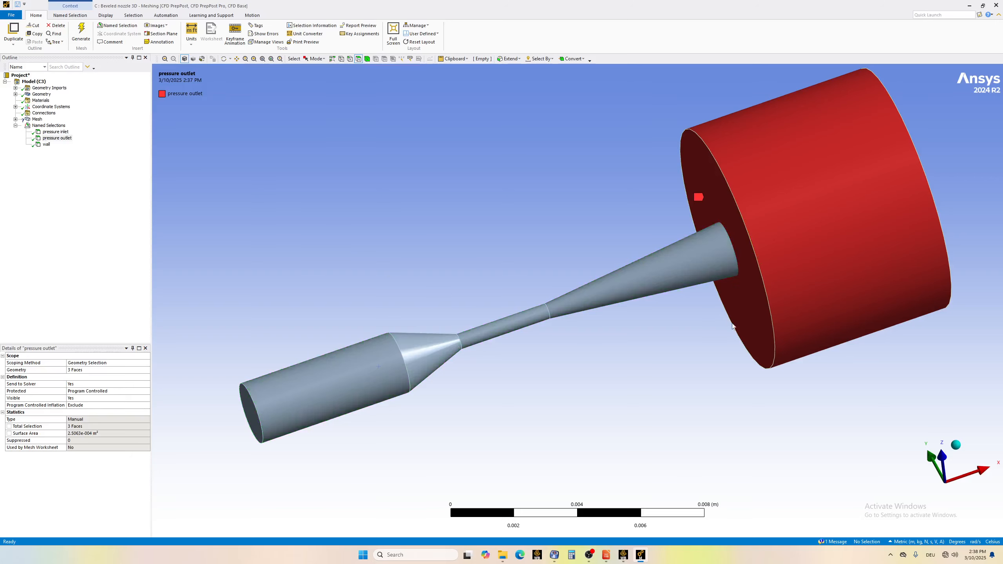
Hide the large cylinder's end face around the nozzle and select the nozzle's diverging face for a side view.
right_click(800, 214)
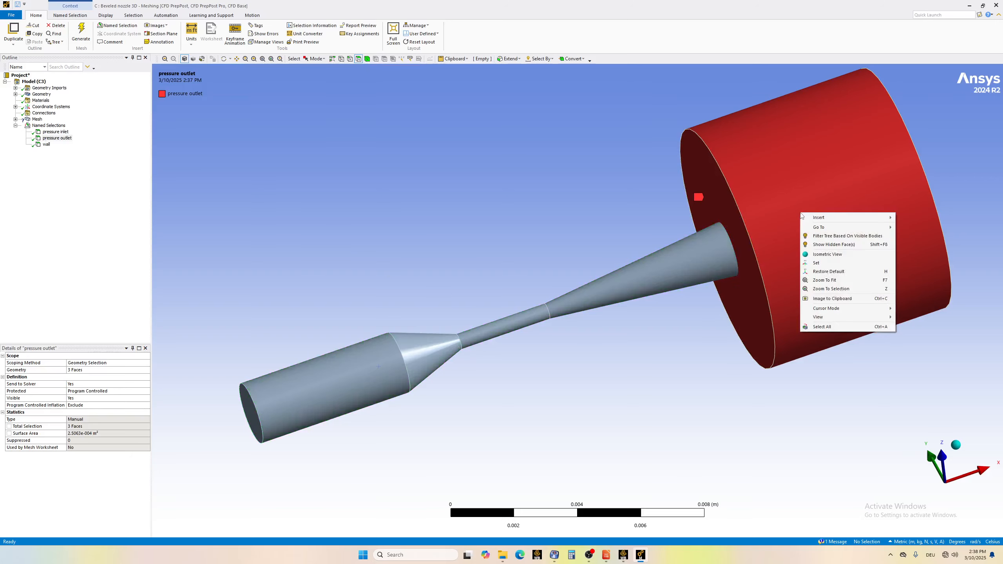
left_click(761, 307)
right_click(758, 304)
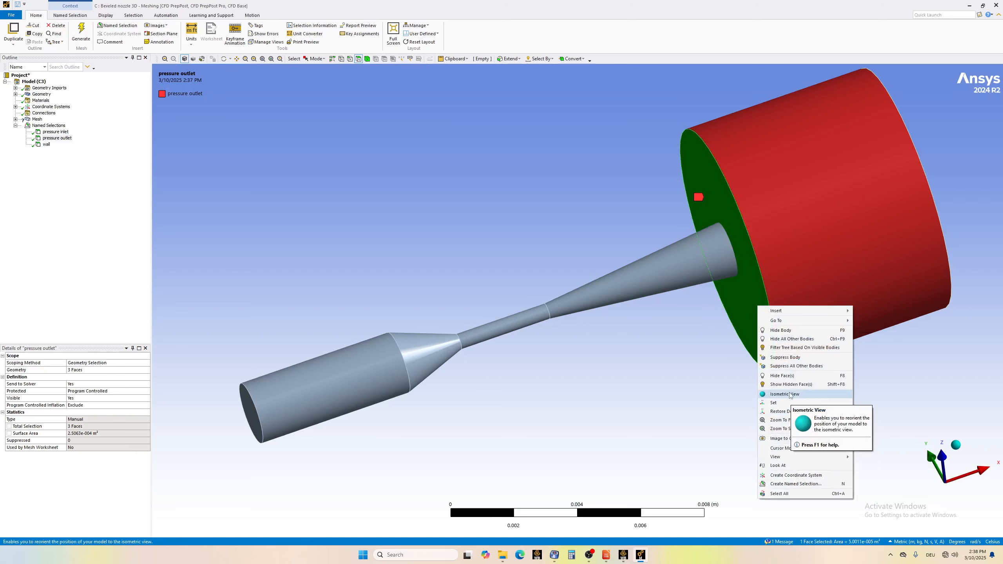
left_click(787, 376)
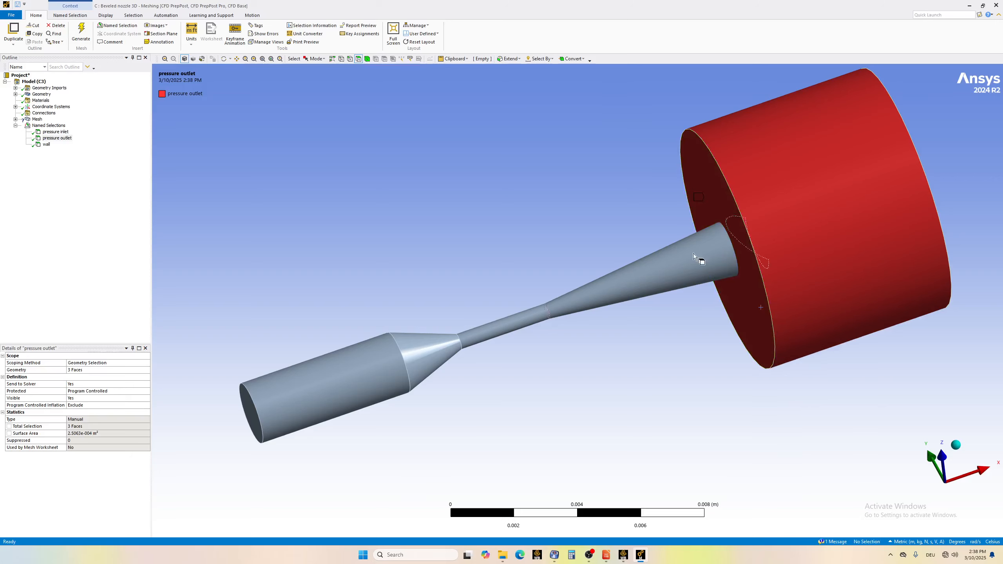
left_click(679, 267)
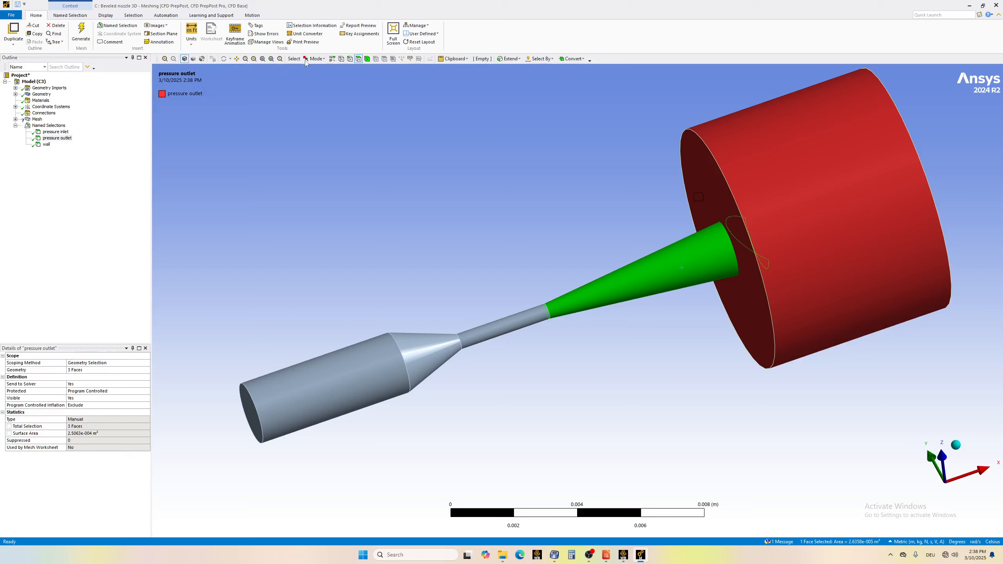
left_click(223, 58)
mouse_move(825, 229)
left_mouse_down()
mouse_move(634, 226)
mouse_move(632, 273)
mouse_move(864, 250)
mouse_move(814, 164)
mouse_move(816, 216)
left_mouse_up()
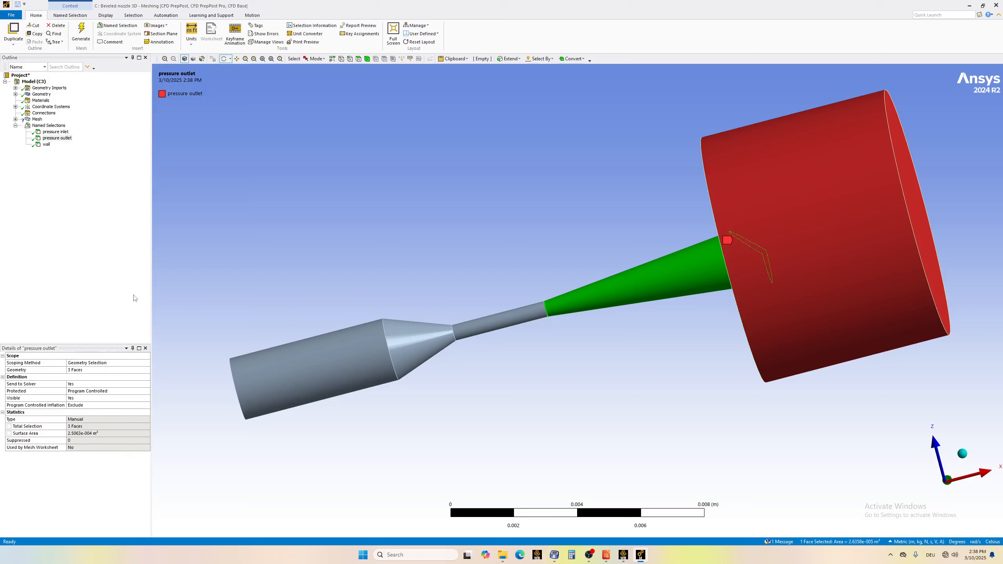
Review the existing Face Meshing control and the mesh controls available for insertion.
left_click(16, 119)
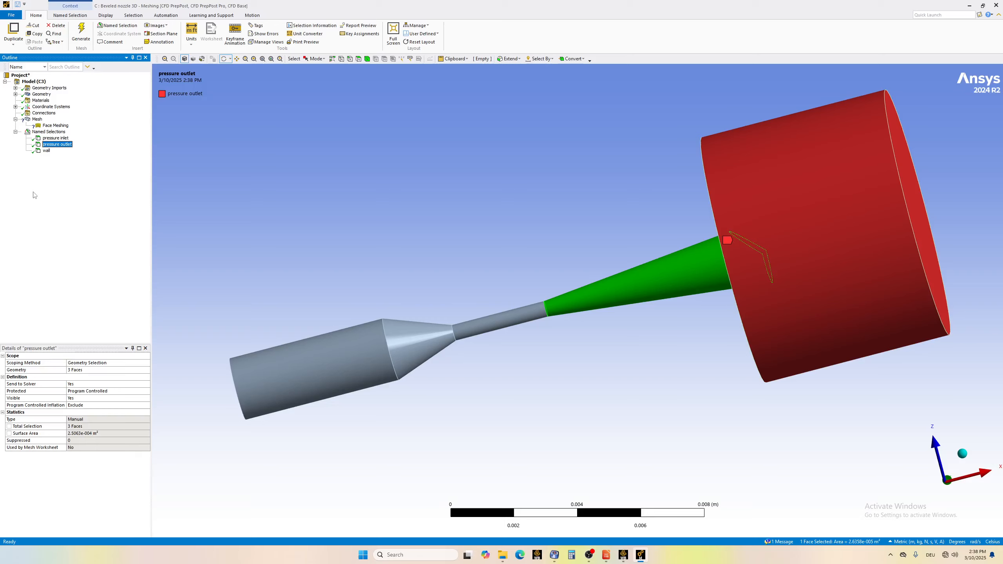
left_click(51, 127)
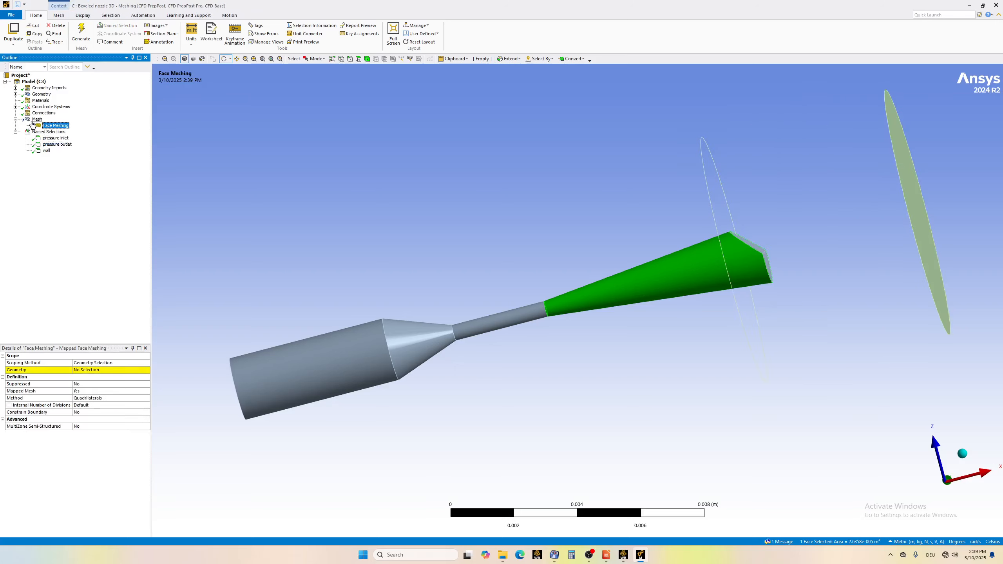
left_click(38, 120)
left_click(49, 126)
left_click(37, 120)
right_click(37, 120)
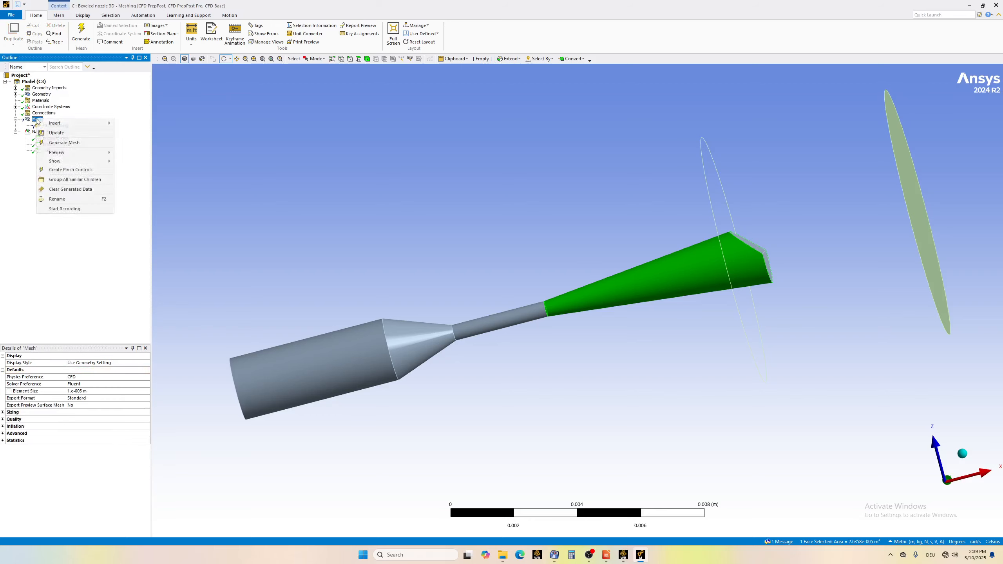
mouse_move(72, 124)
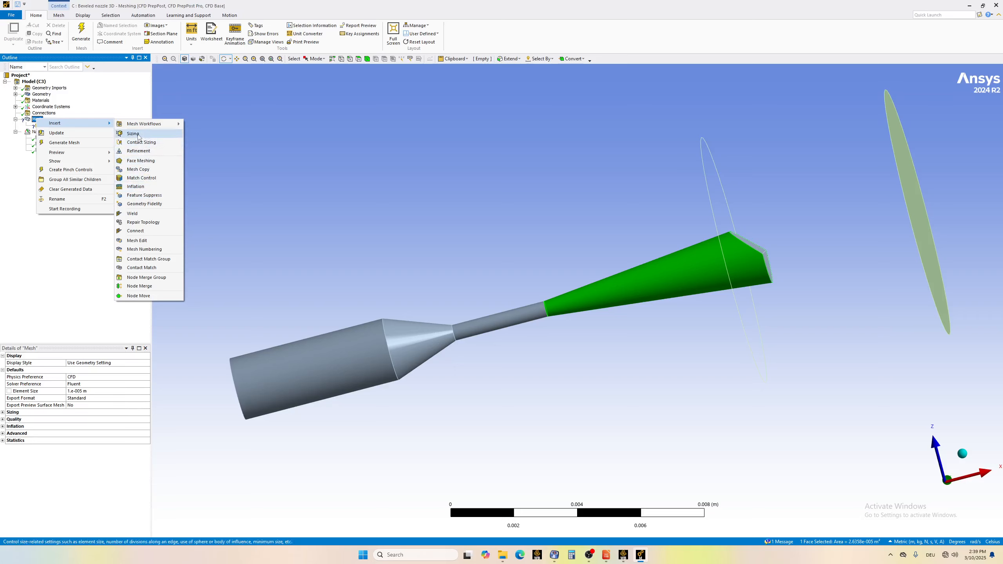
mouse_move(151, 127)
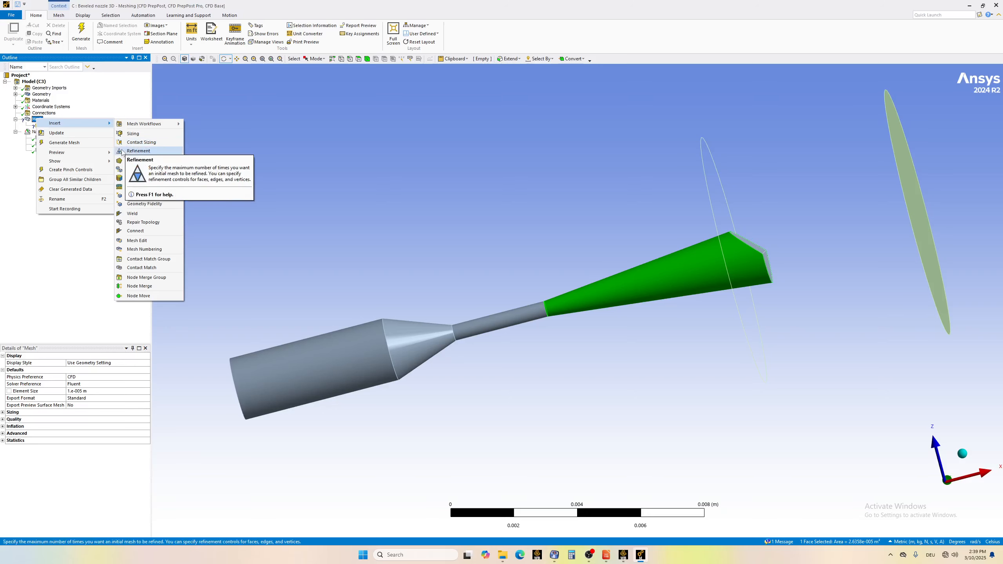
Delete the unscoped Face Meshing control from the mesh and confirm the deletion.
left_click(136, 160)
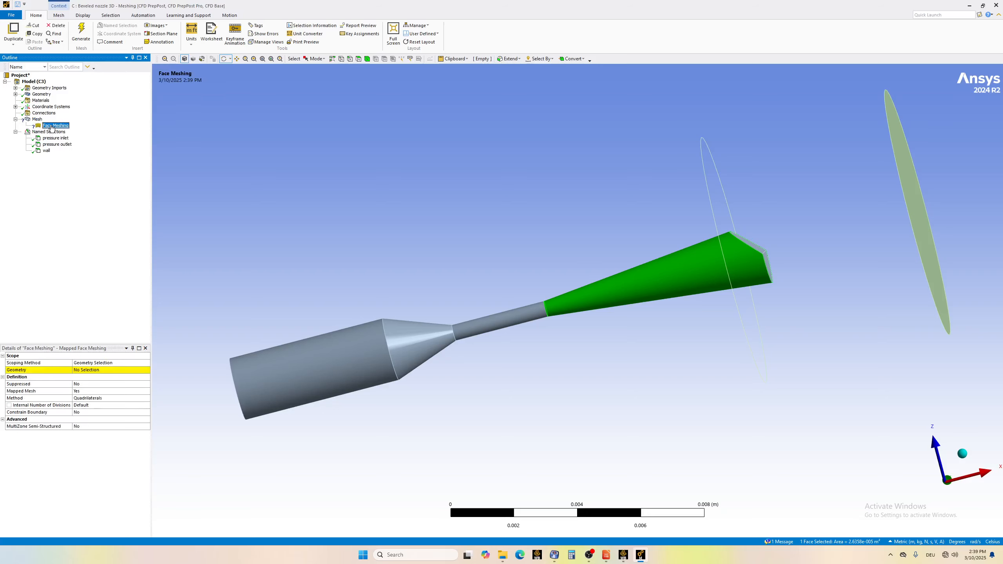
right_click(52, 127)
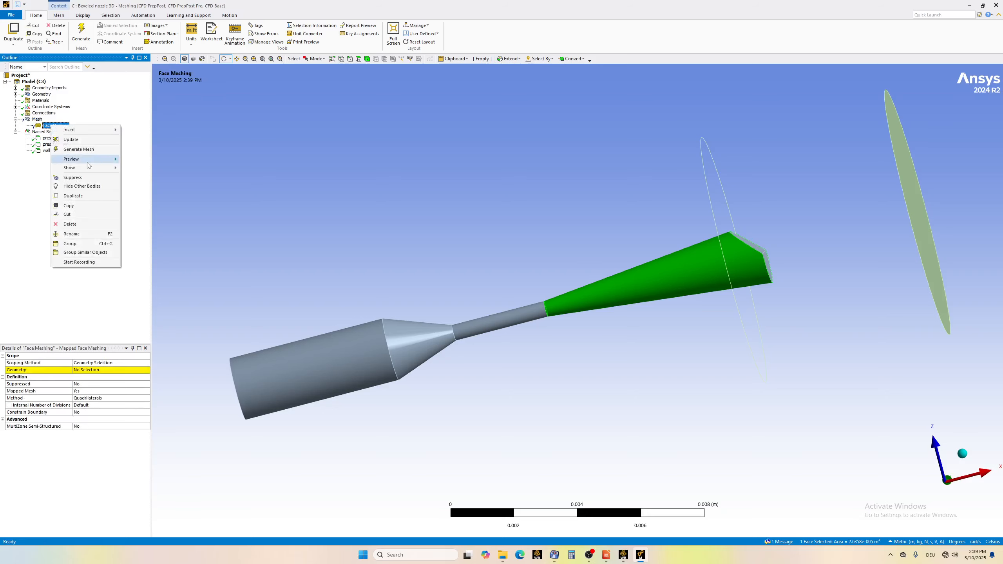
left_click(88, 220)
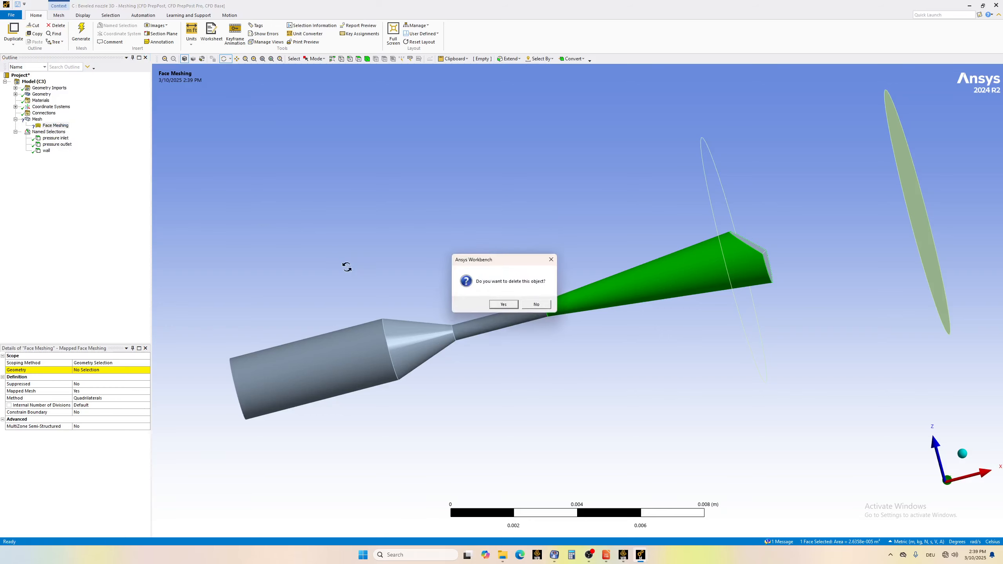
left_click(513, 307)
Insert a mesh method scoped to the nozzle body and set it to MultiZone.
left_click(37, 120)
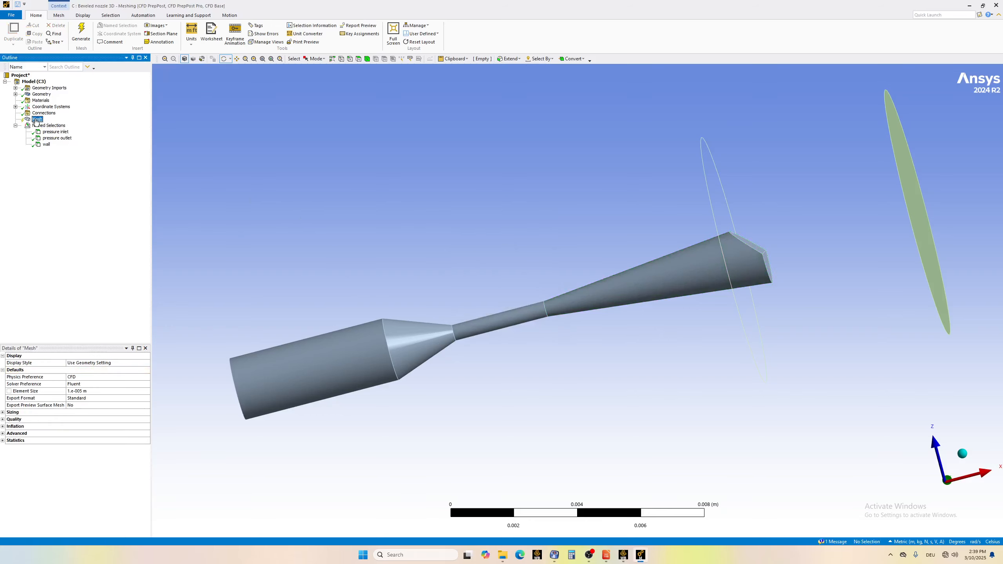
right_click(37, 121)
mouse_move(66, 124)
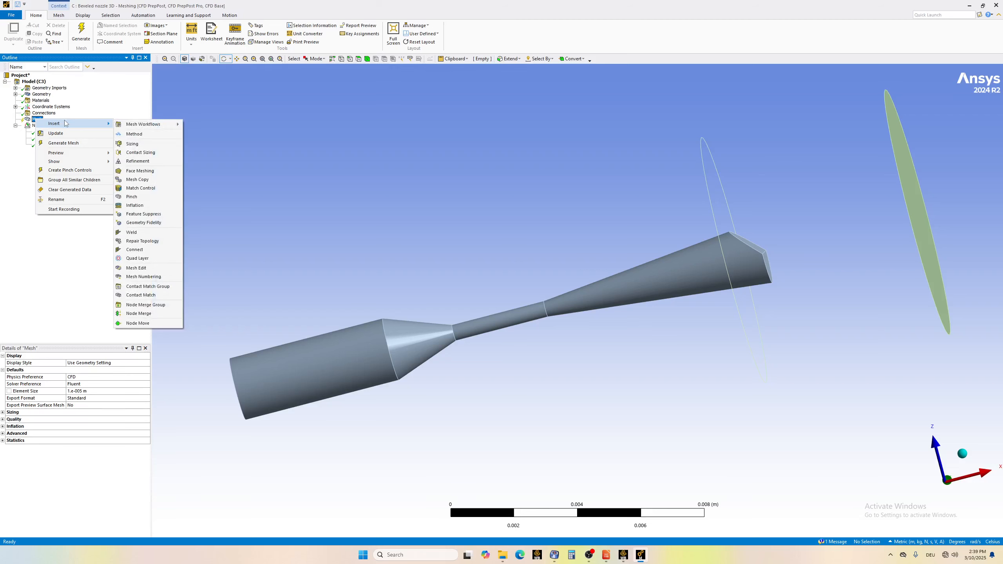
left_click(134, 134)
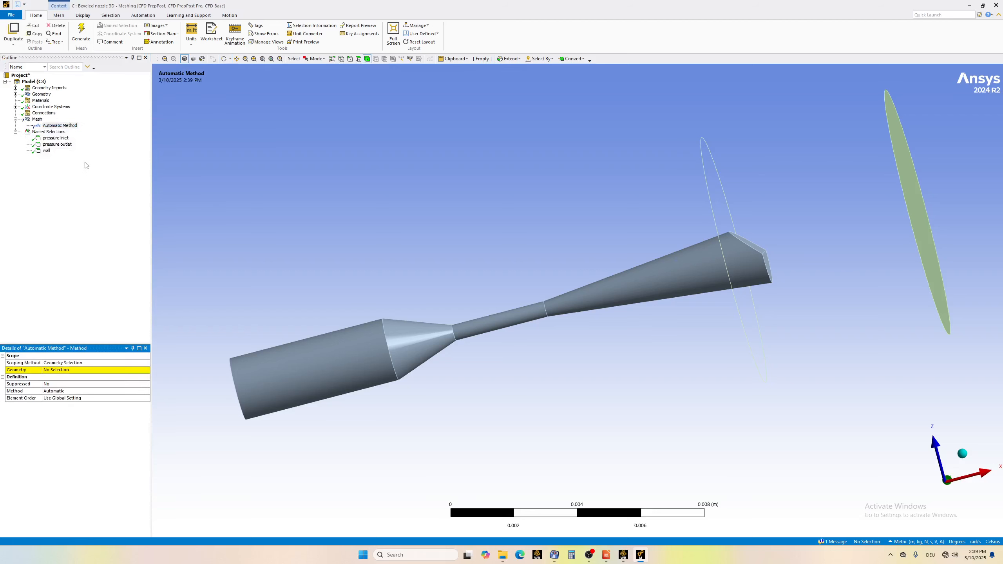
left_click(360, 374)
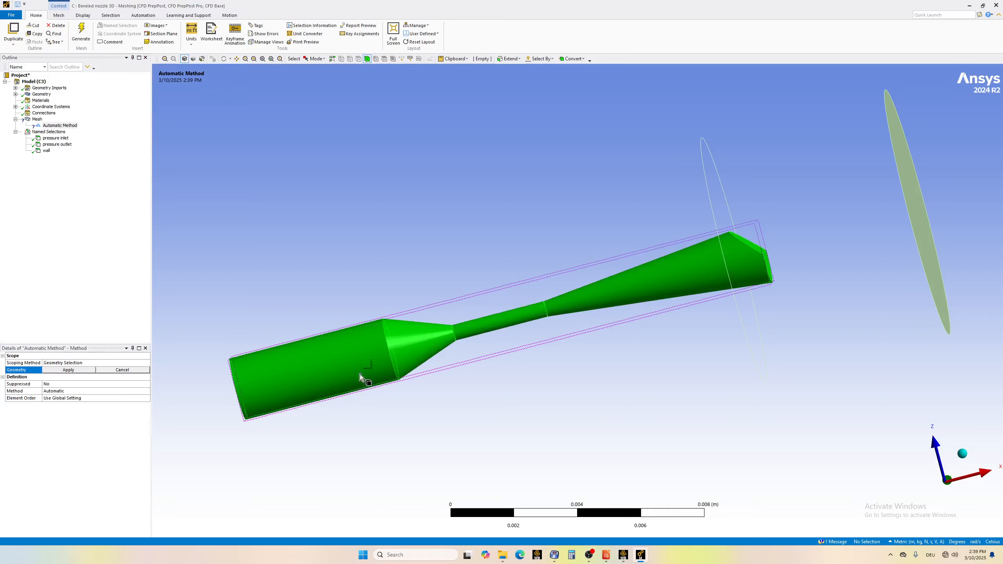
left_click(63, 371)
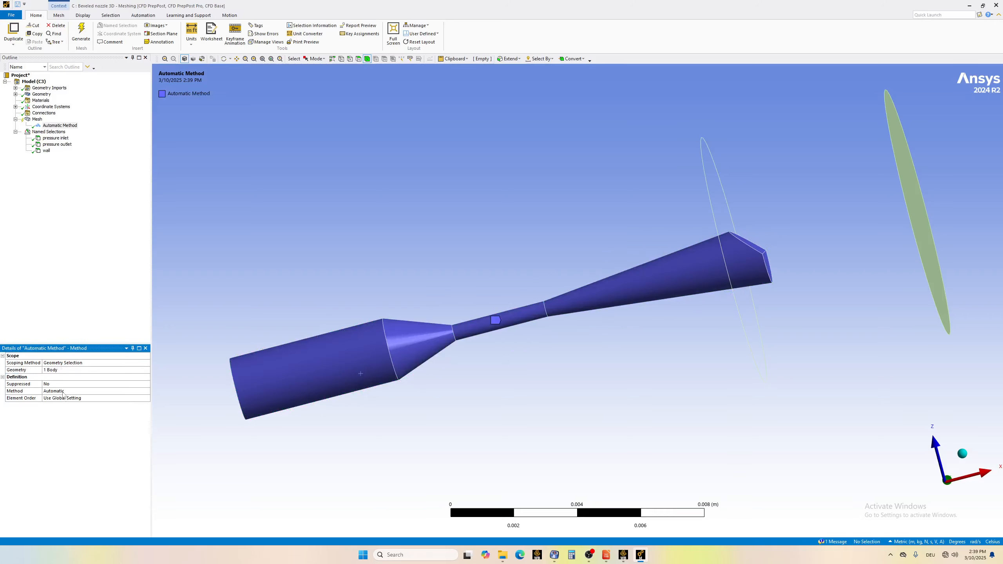
left_click(131, 390)
left_click(148, 392)
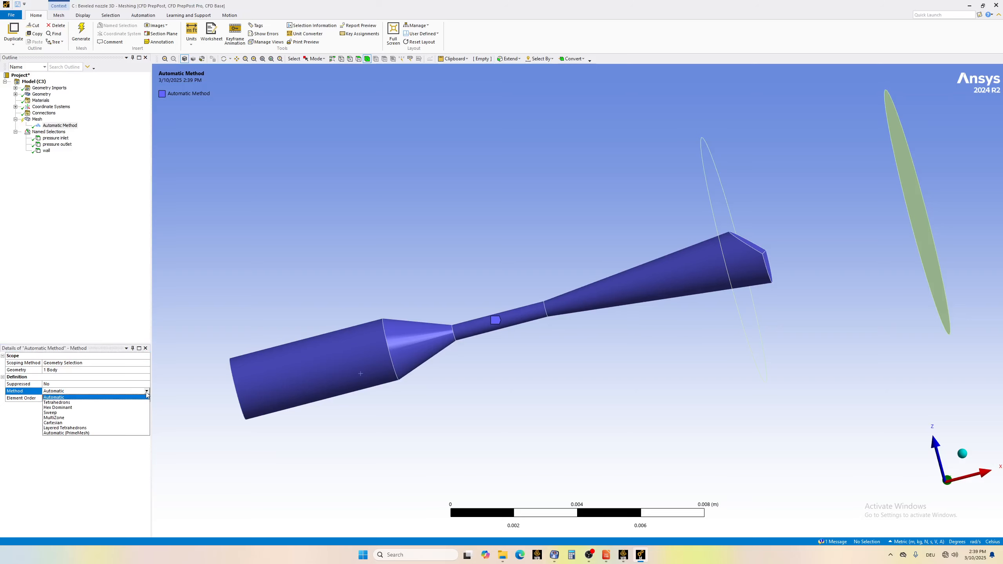
left_click(79, 419)
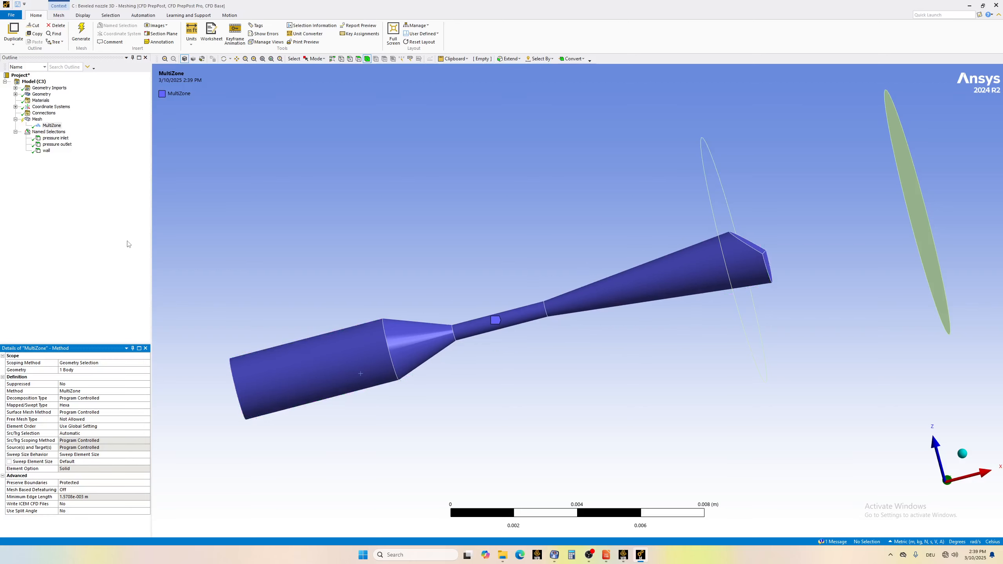
Set the global mesh element size to 0.0001 m.
left_click(37, 119)
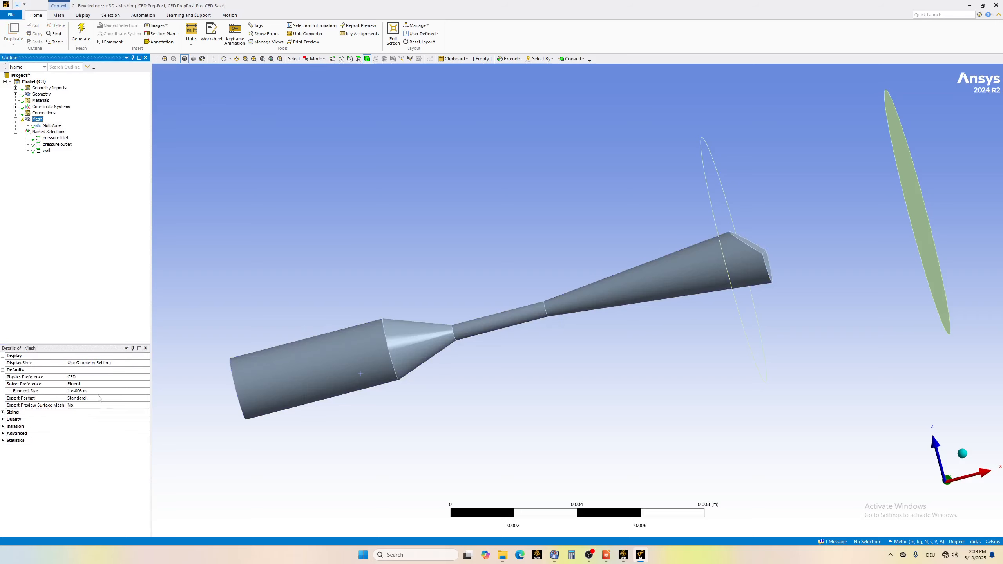
left_click(84, 391)
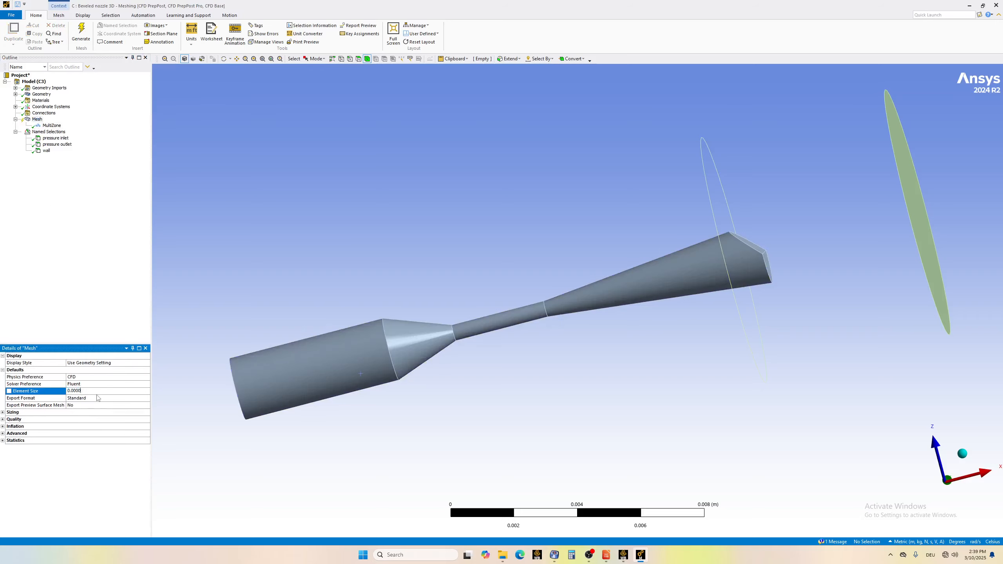
key("Return")
Try to update the mesh with the MultiZone method on the nozzle body.
left_click(37, 120)
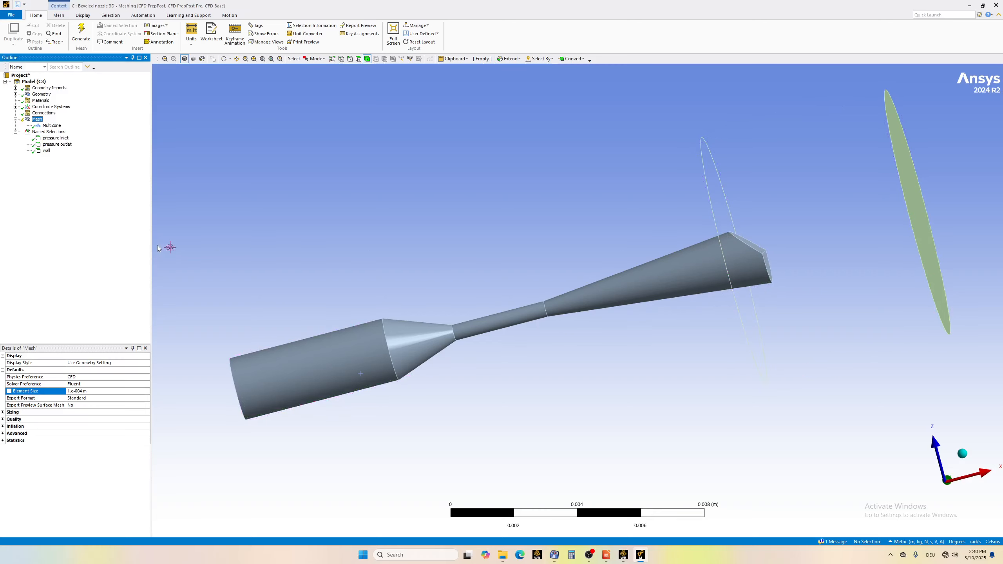
right_click(37, 122)
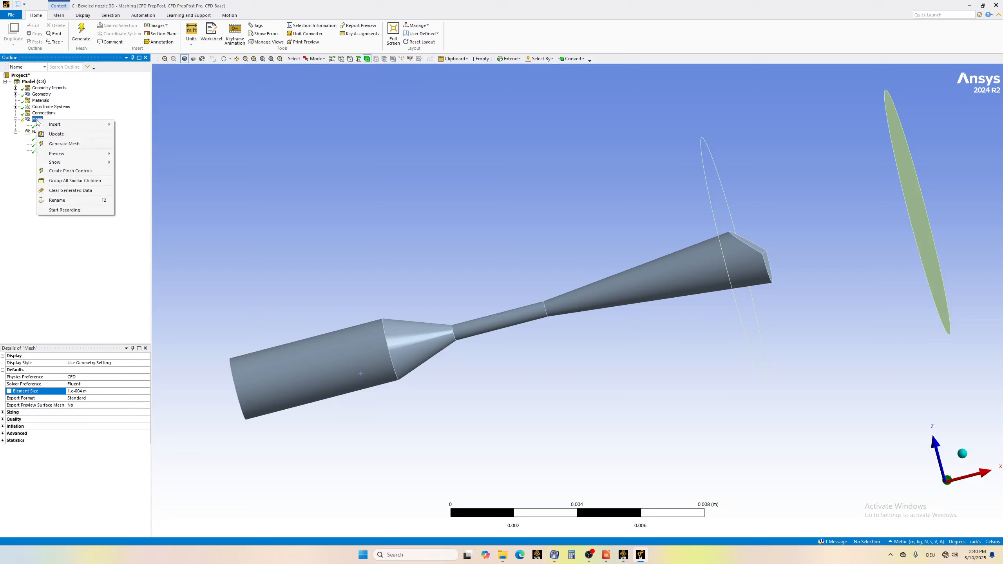
left_click(52, 135)
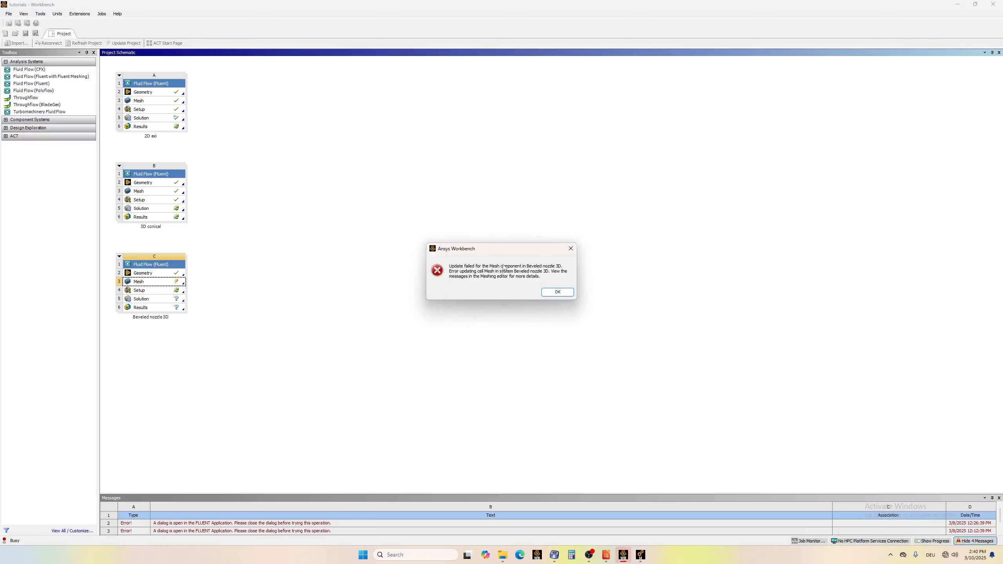
left_click(554, 293)
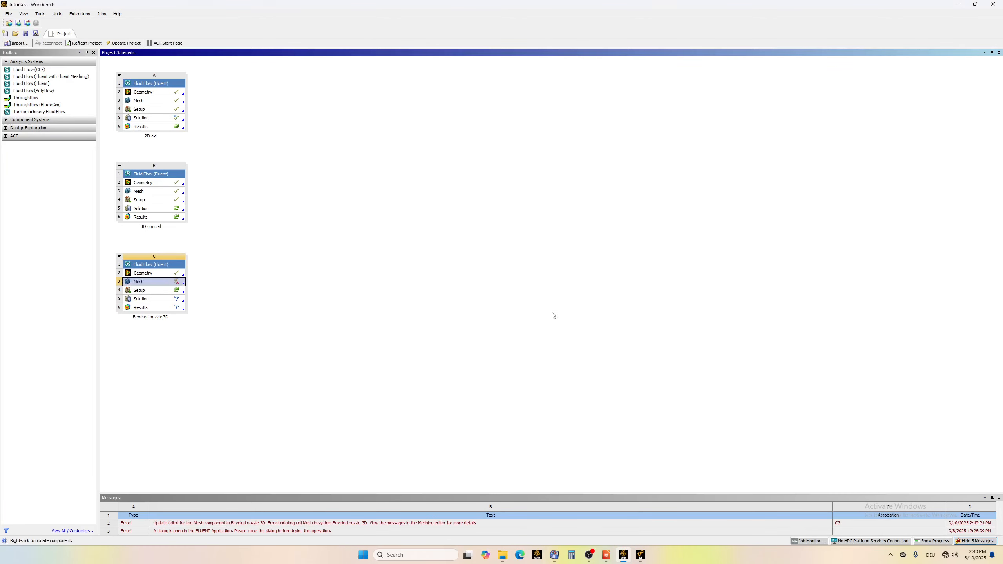
Return to the Meshing window and examine the partial mesh and the bodies listed under the geometry.
left_click(641, 554)
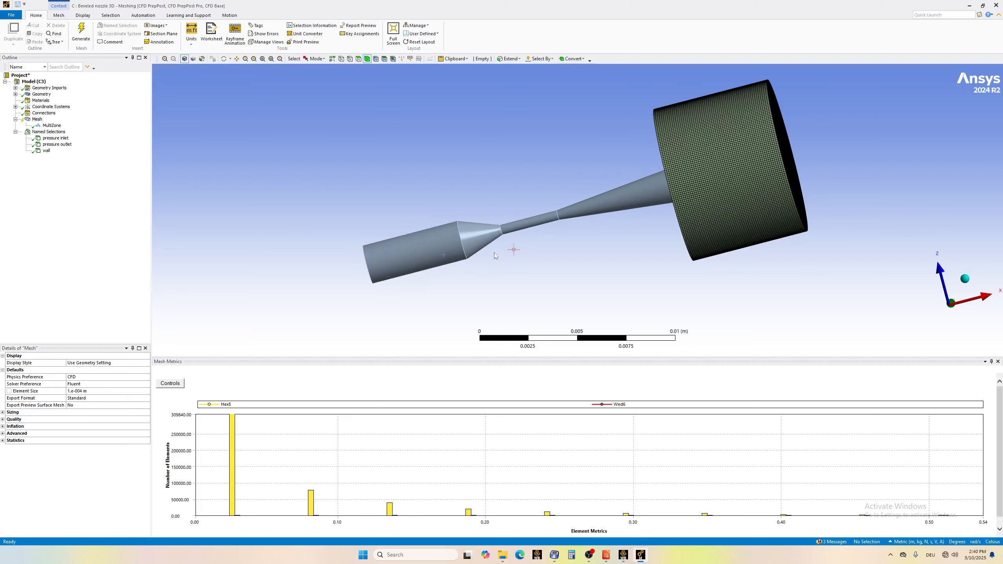
left_click(15, 94)
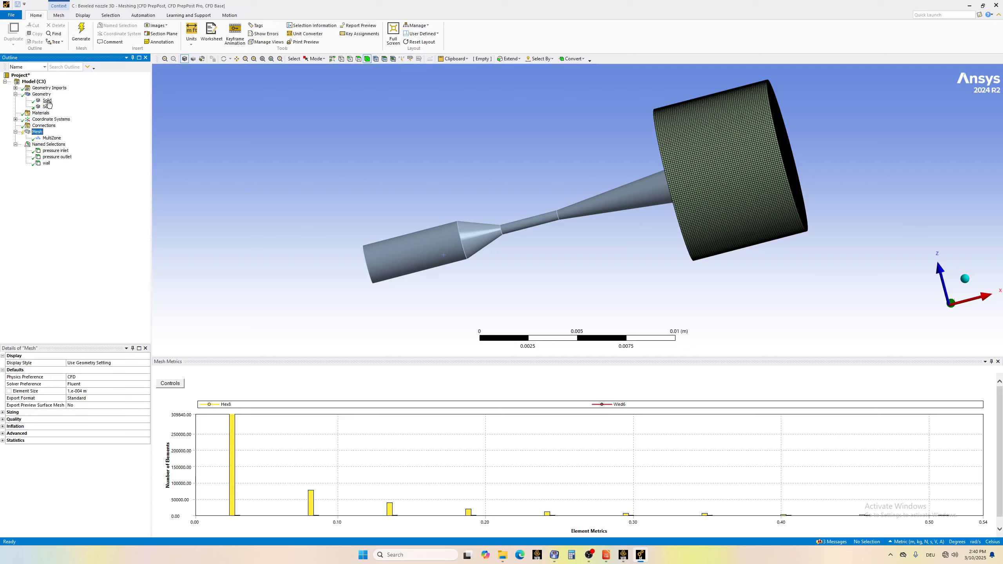
left_click(15, 94)
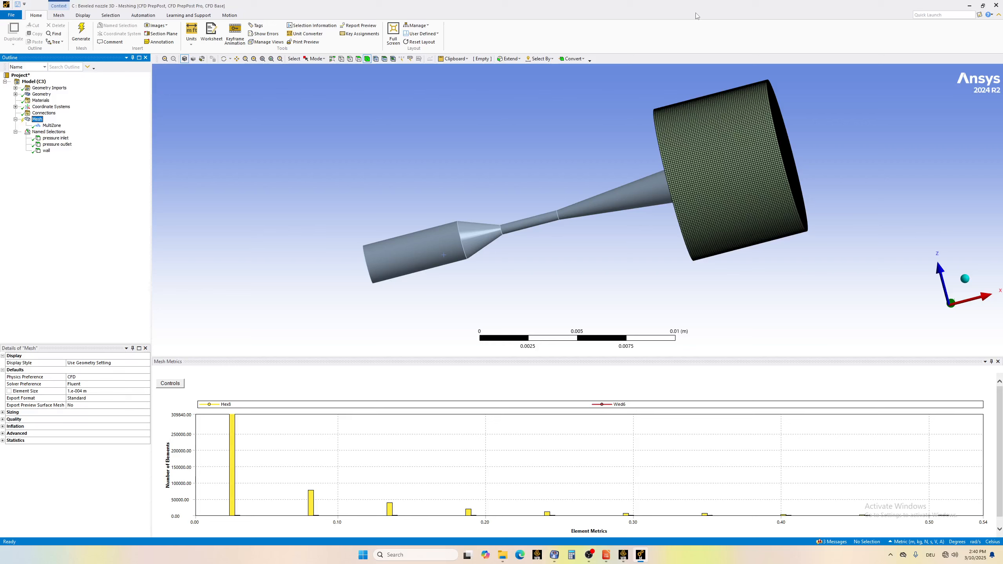
Close Meshing, open the Beveled nozzle 3D geometry in DesignModeler and identify the nozzle and outlet cylinder bodies.
left_click(997, 6)
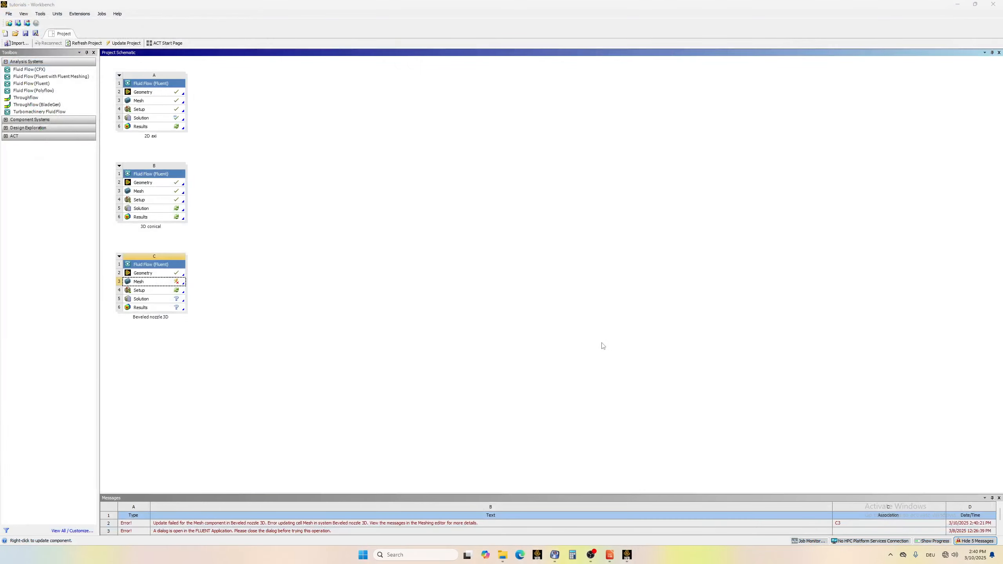
double_click(138, 275)
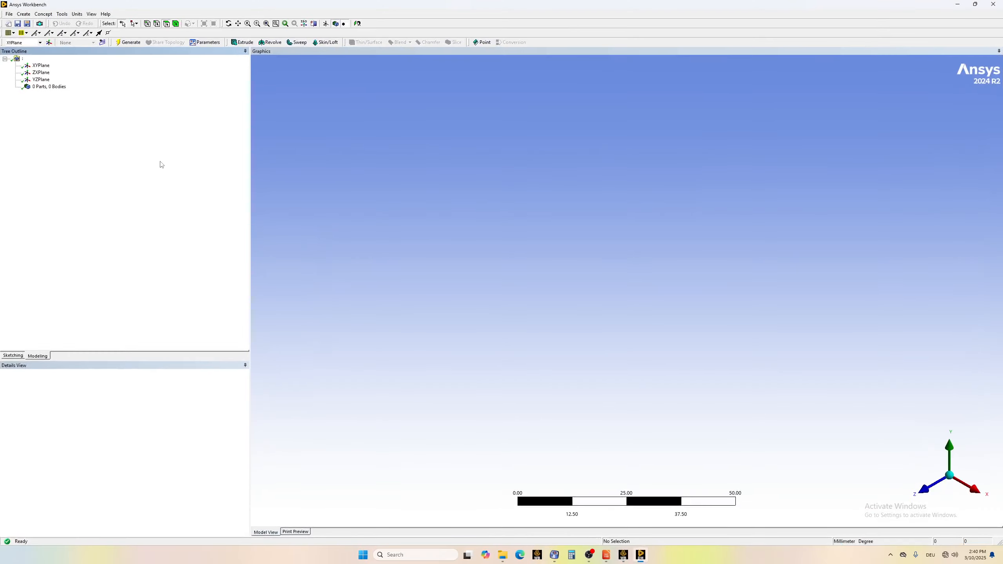
left_click(15, 116)
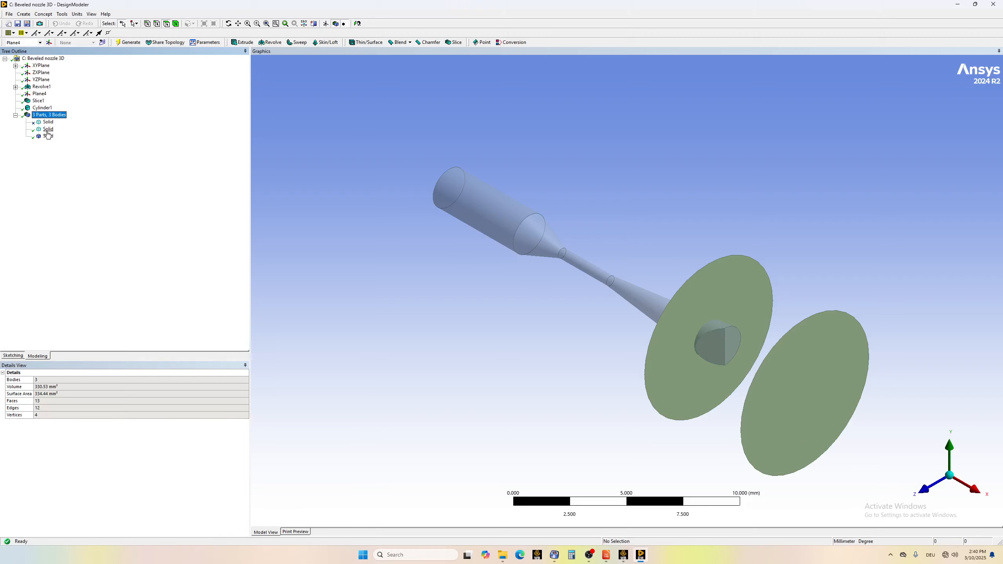
left_click(47, 129)
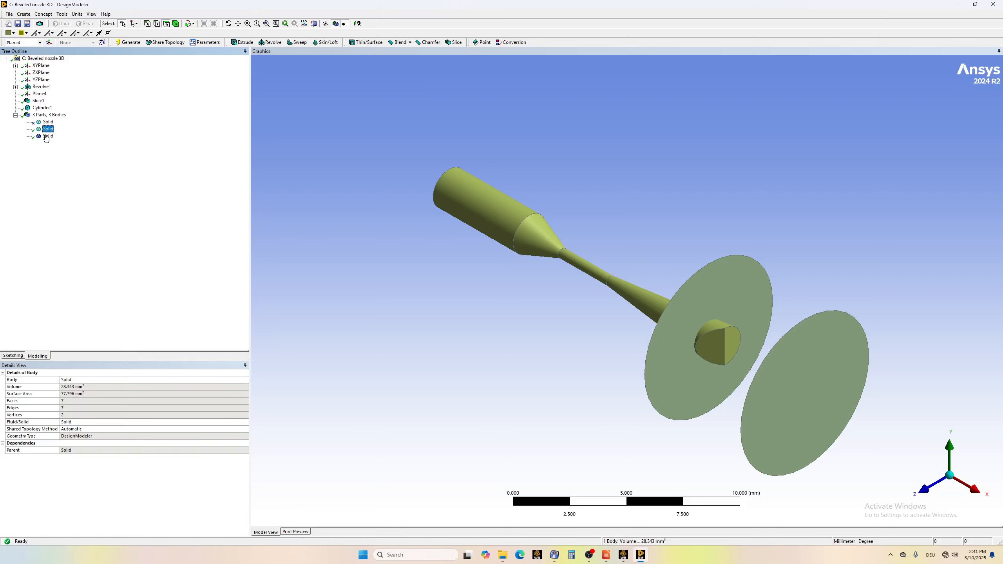
left_click(48, 136)
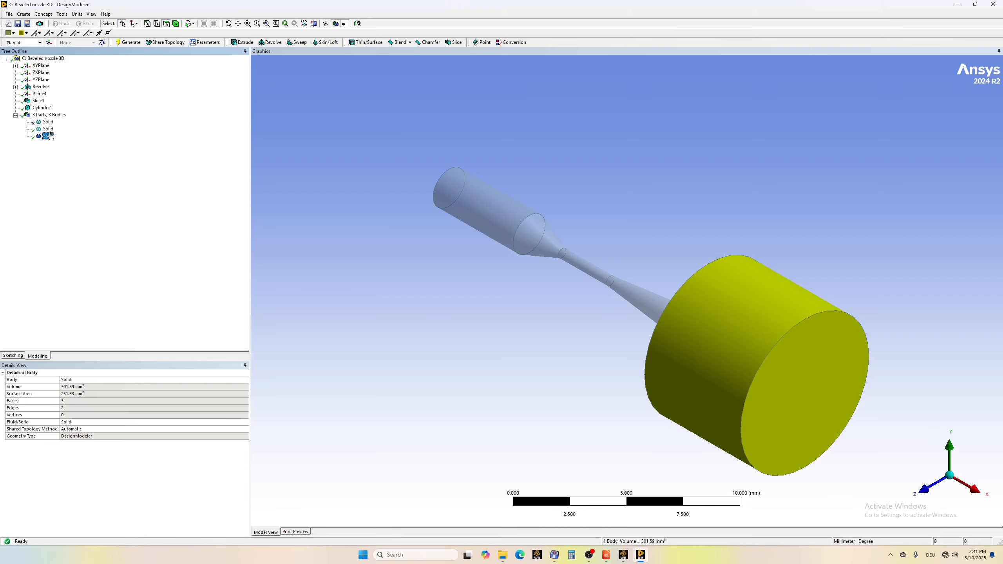
Form a new part from the nozzle body and the outlet cylinder body.
left_click(48, 130)
left_click(47, 137, "ctrl")
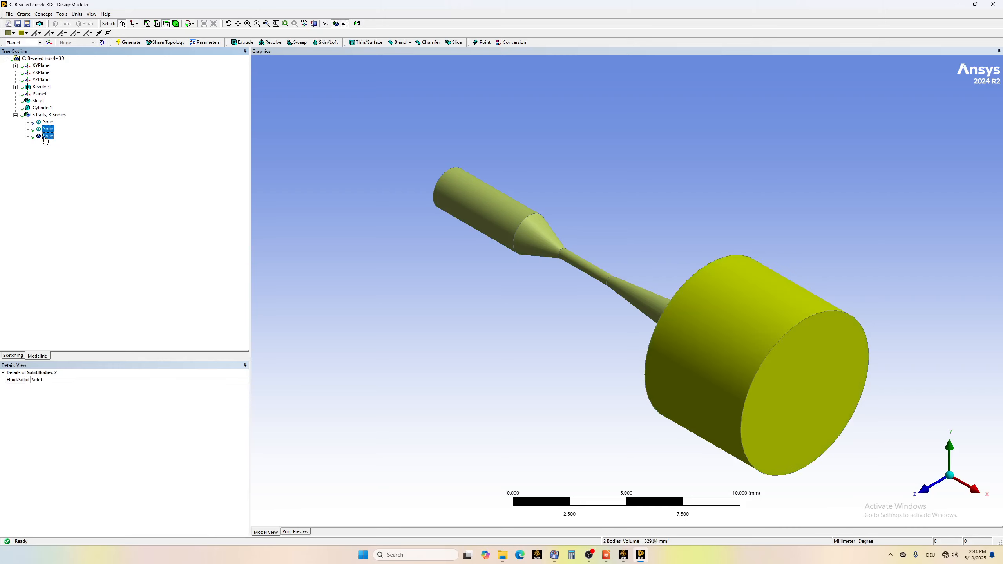
right_click(46, 136)
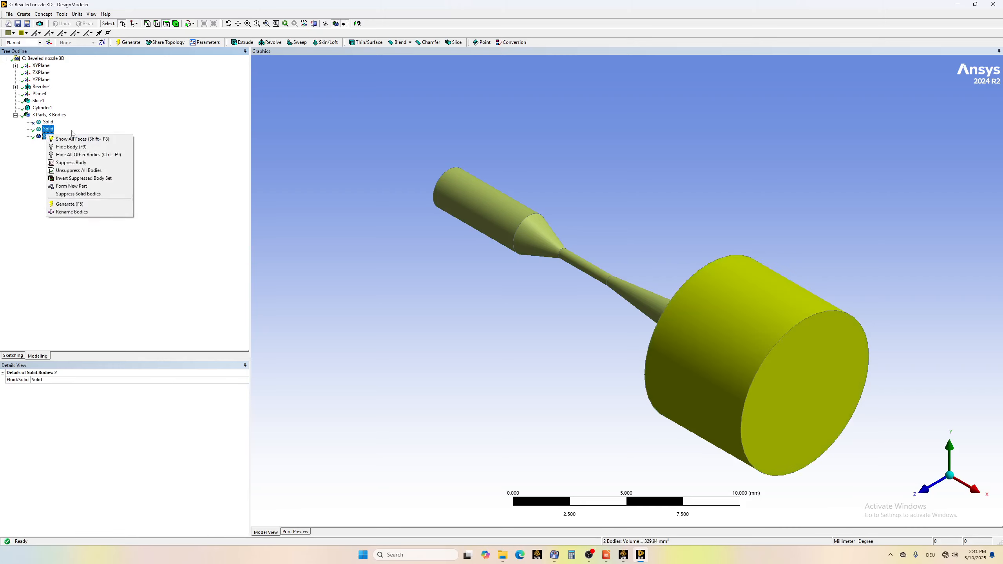
left_click(68, 189)
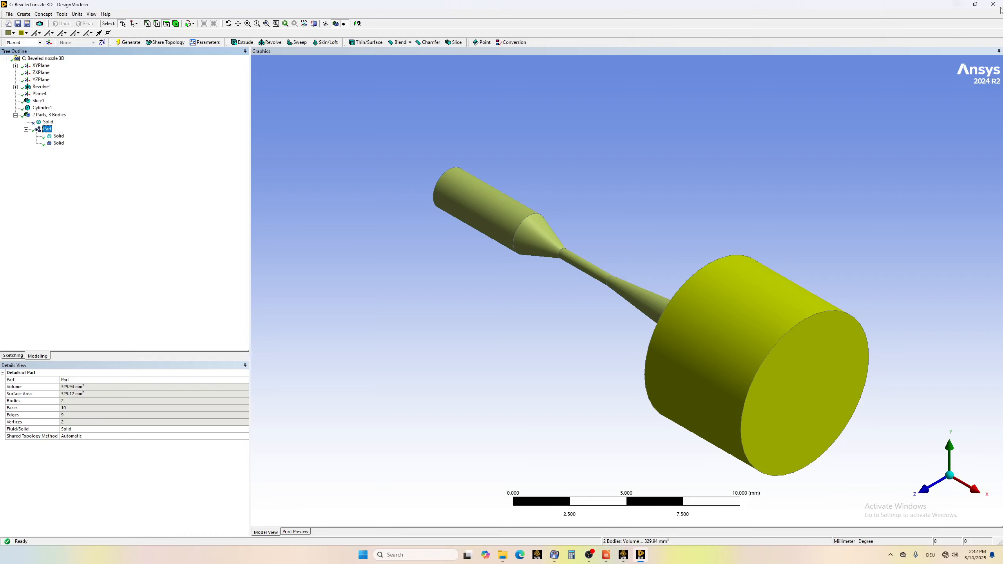
Close DesignModeler and reopen the Beveled nozzle 3D mesh from the Workbench project.
left_click(738, 234)
key("alt+F4")
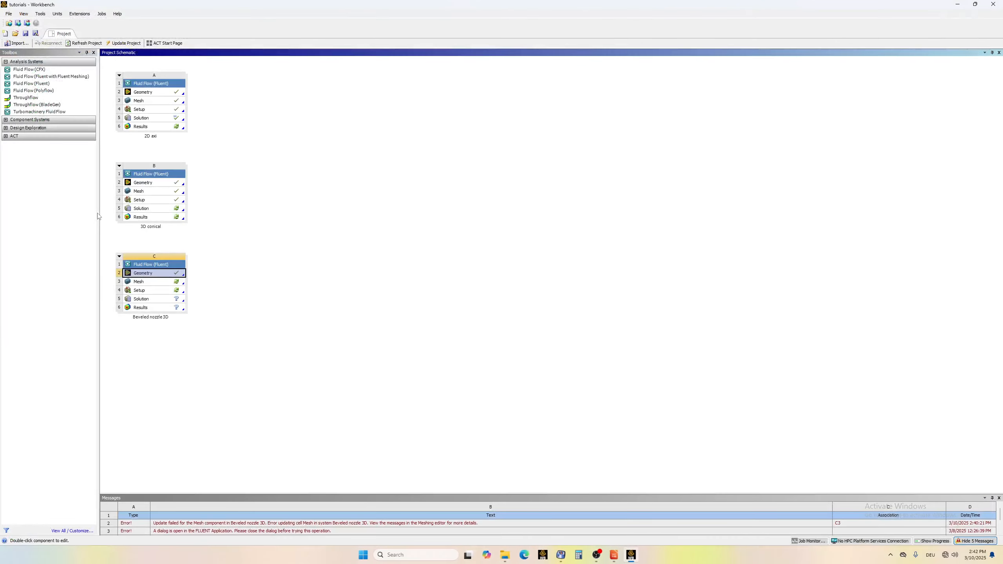
left_click(145, 283)
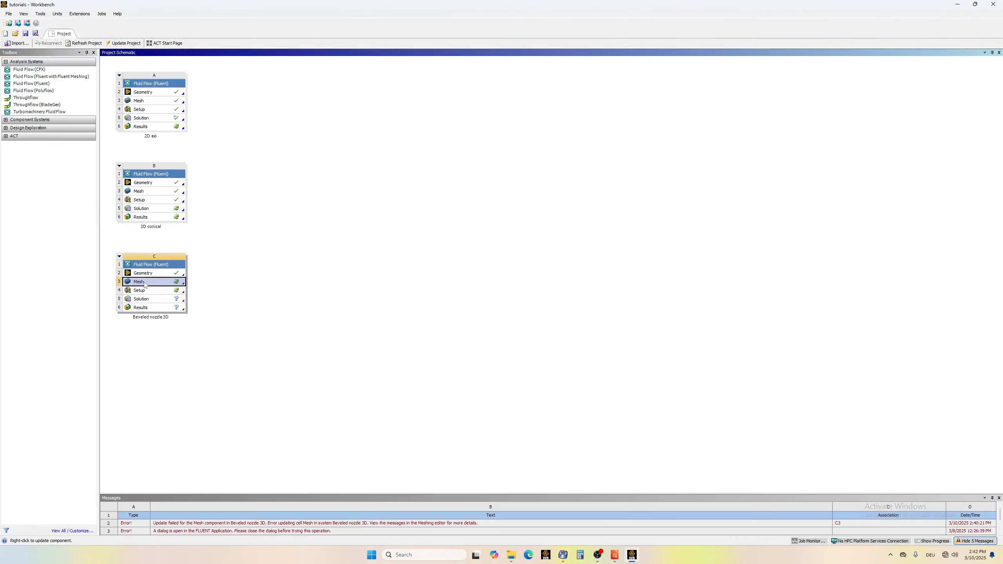
double_click(145, 285)
left_click(529, 306)
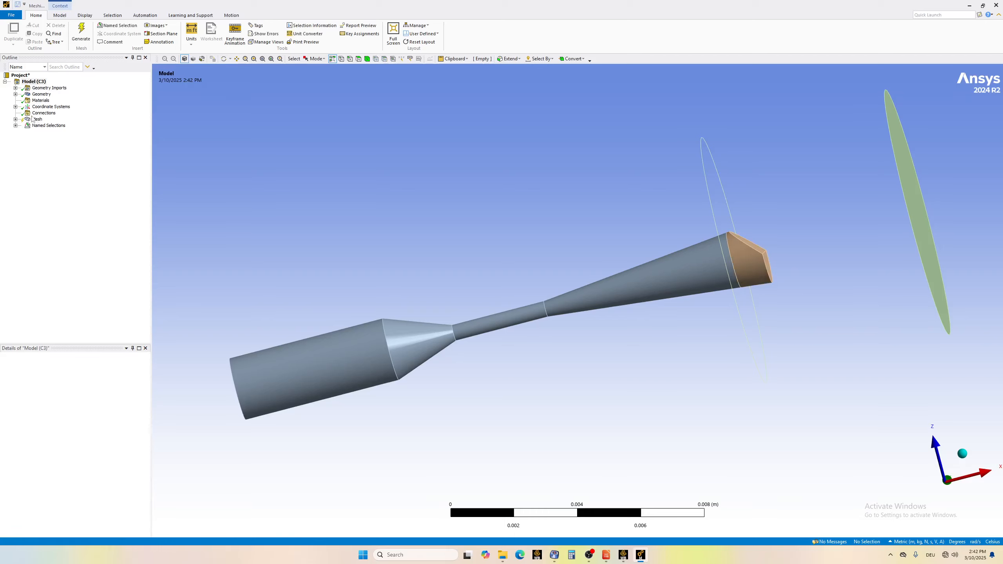
Update the mesh for the combined nozzle and outlet cylinder part.
left_click(35, 120)
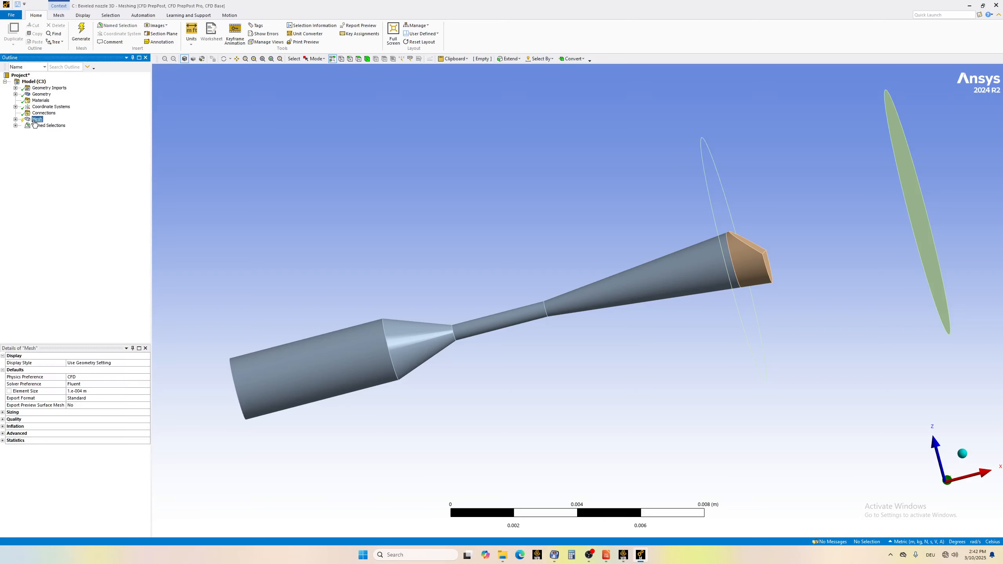
left_click(16, 119)
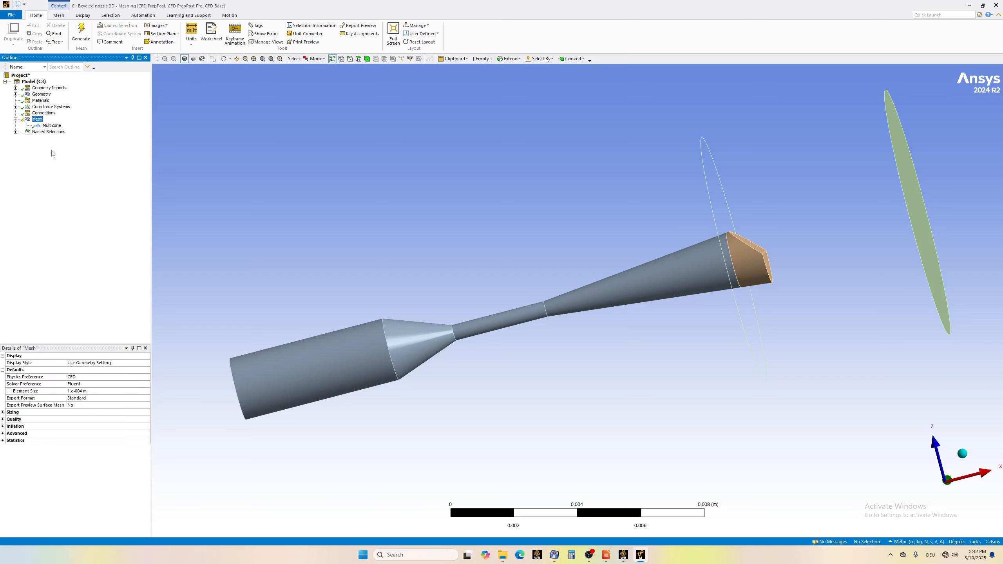
right_click(36, 121)
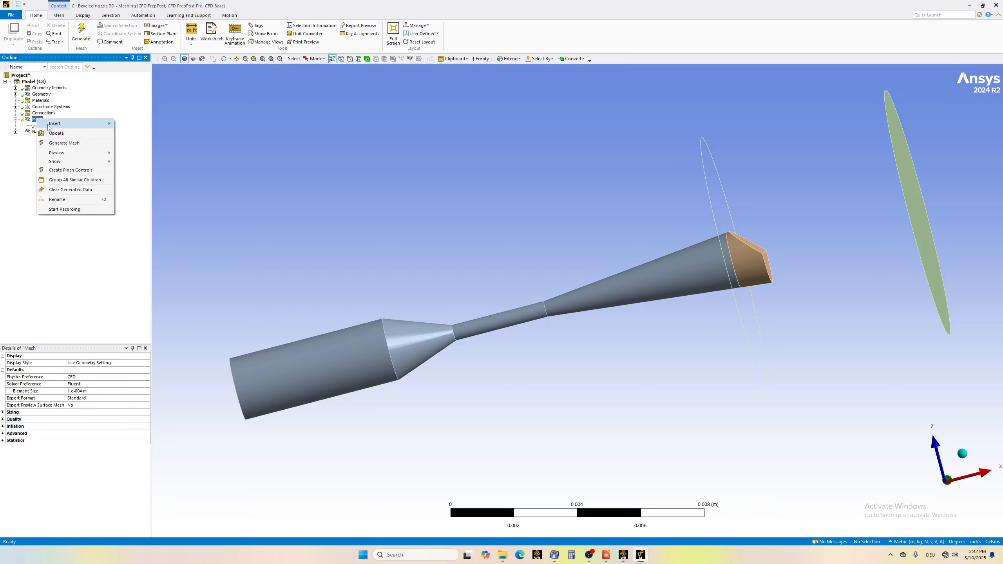
left_click(54, 133)
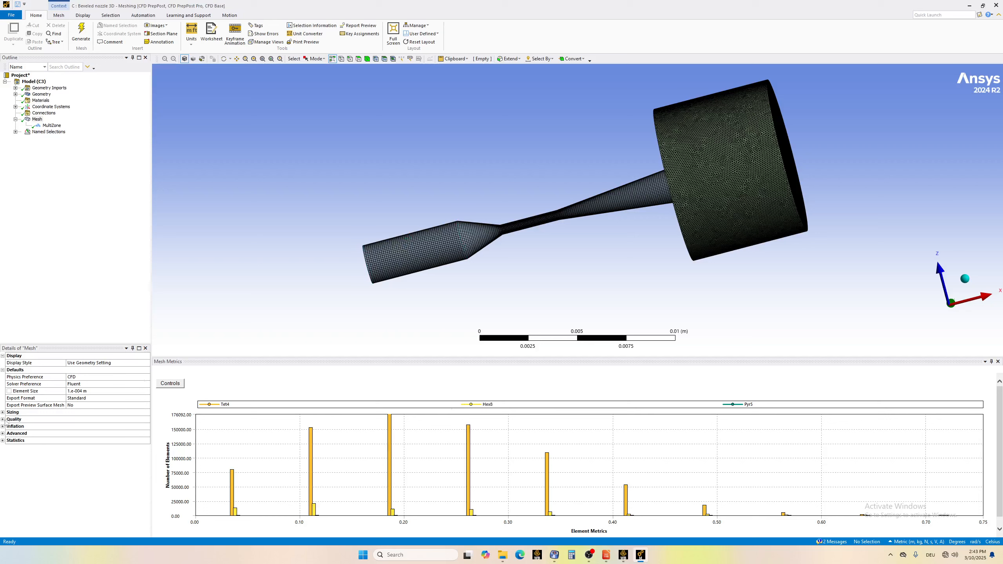
Change the MultiZone mesh method to Cartesian and scope it to all three bodies of the nozzle and outlet part.
left_click(51, 126)
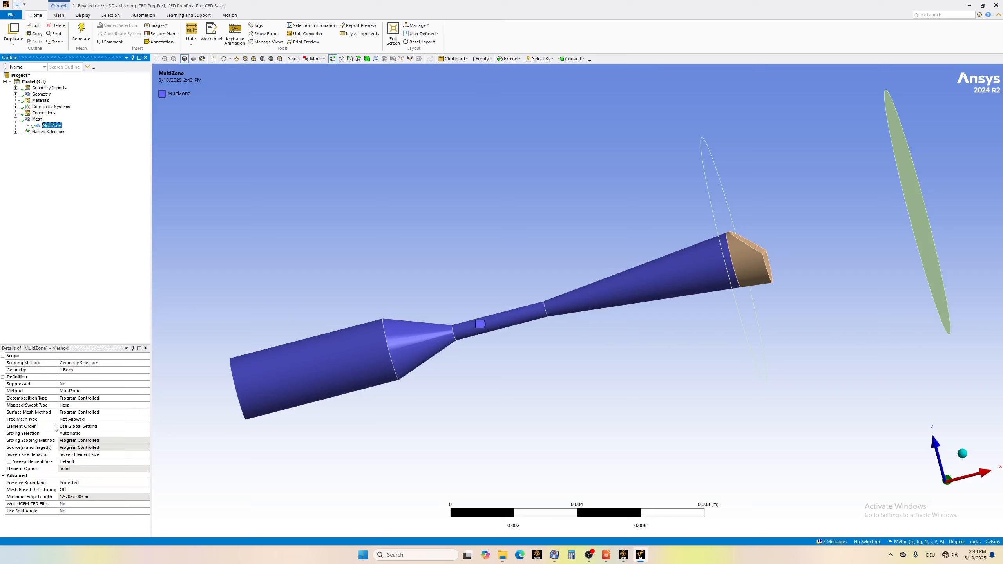
left_click(66, 389)
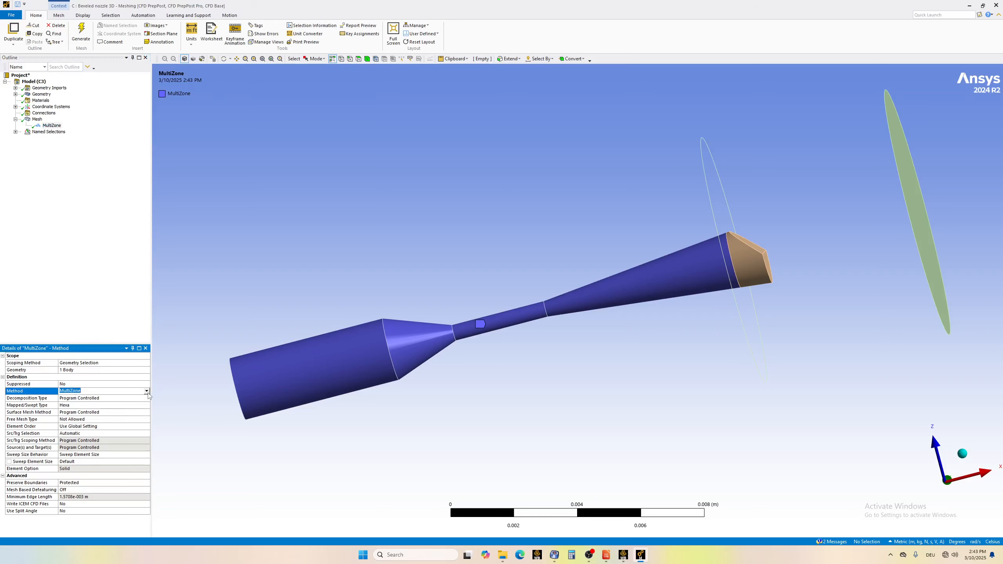
left_click(147, 392)
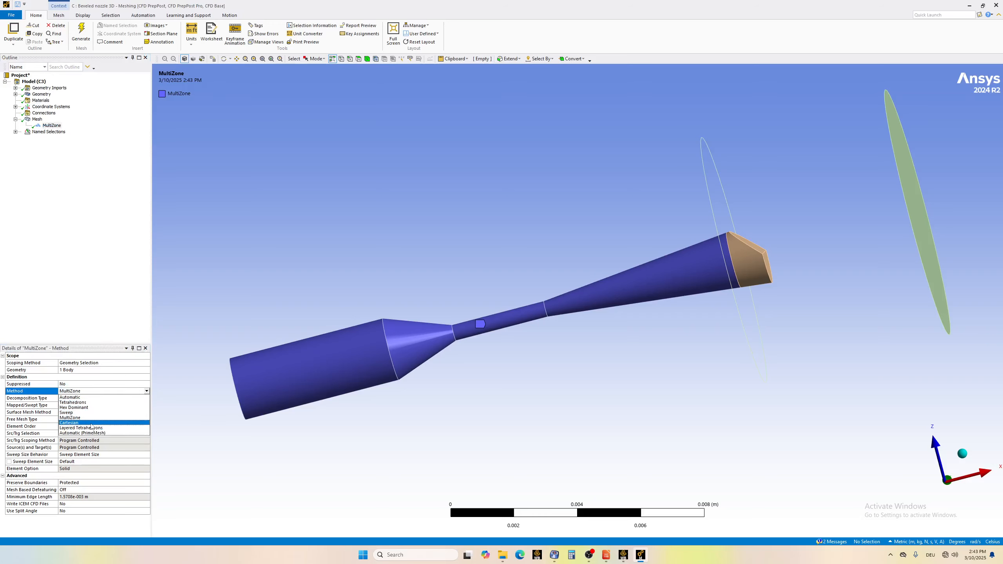
left_click(92, 423)
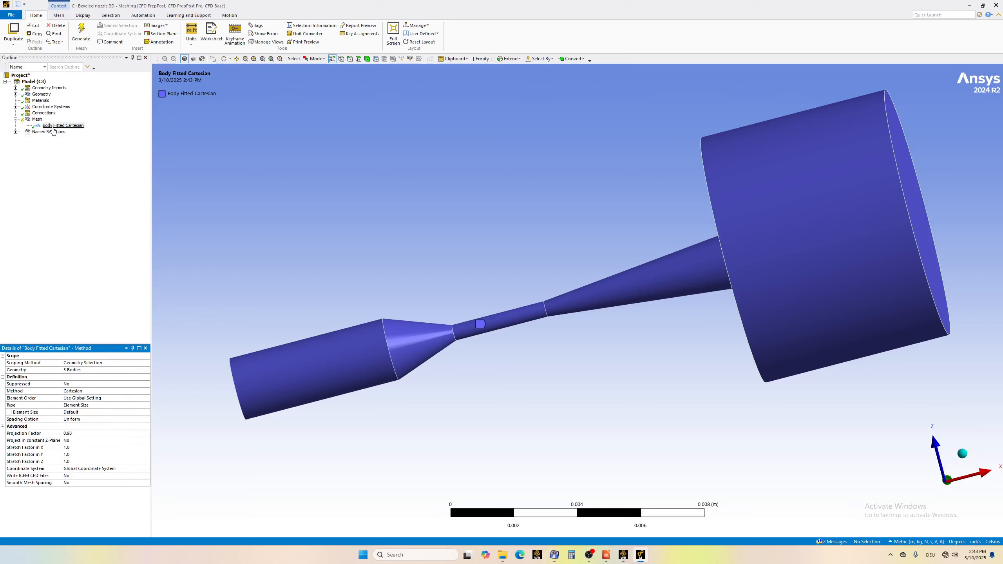
left_click(86, 371)
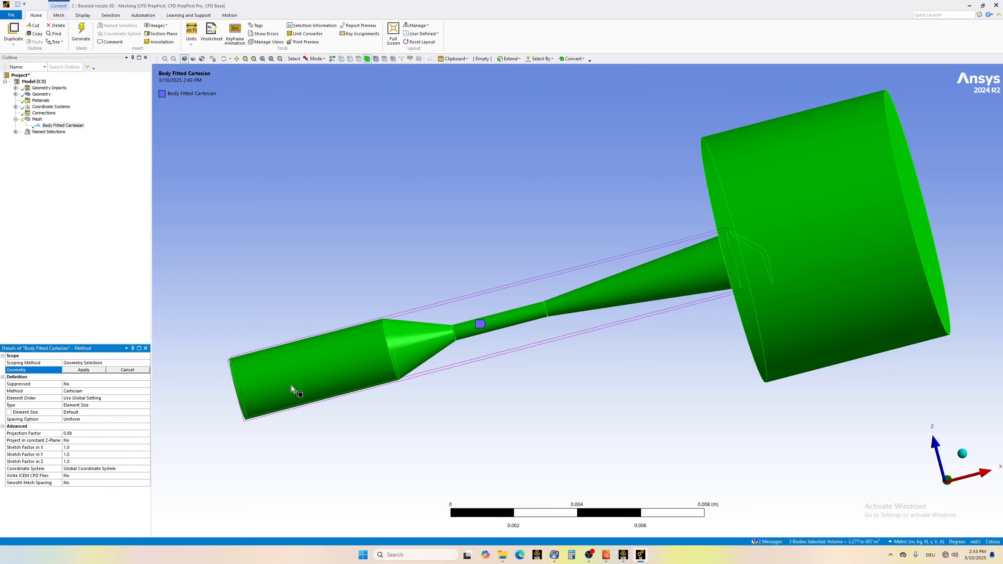
mouse_move(316, 382)
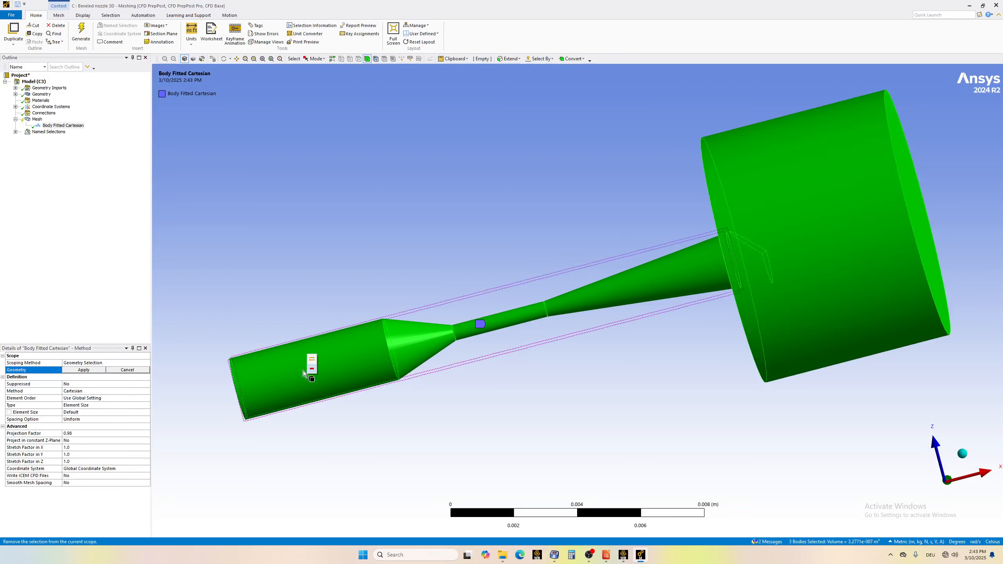
left_click(84, 370)
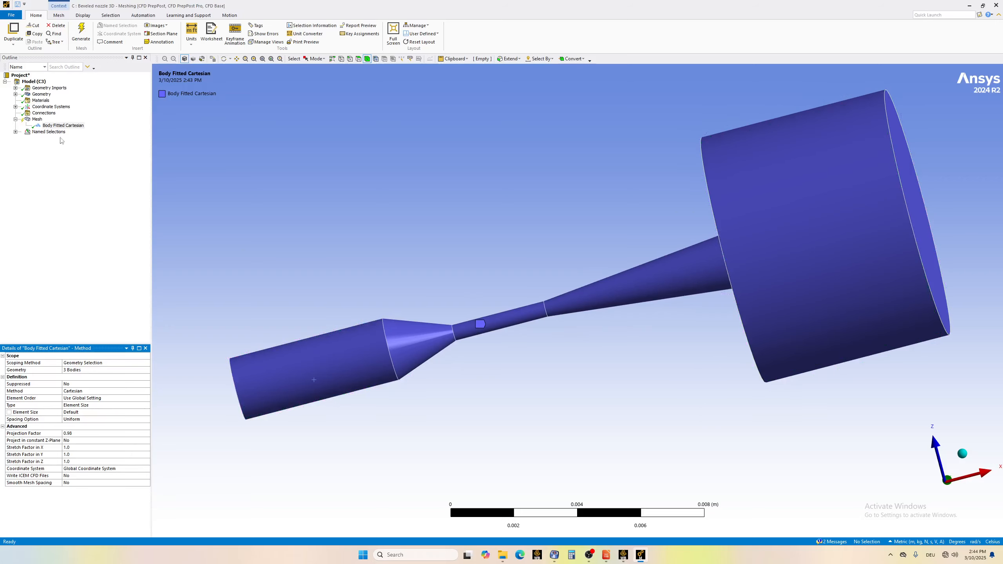
Update the mesh with the Cartesian method and review its node and element statistics and the named selections.
left_click(38, 120)
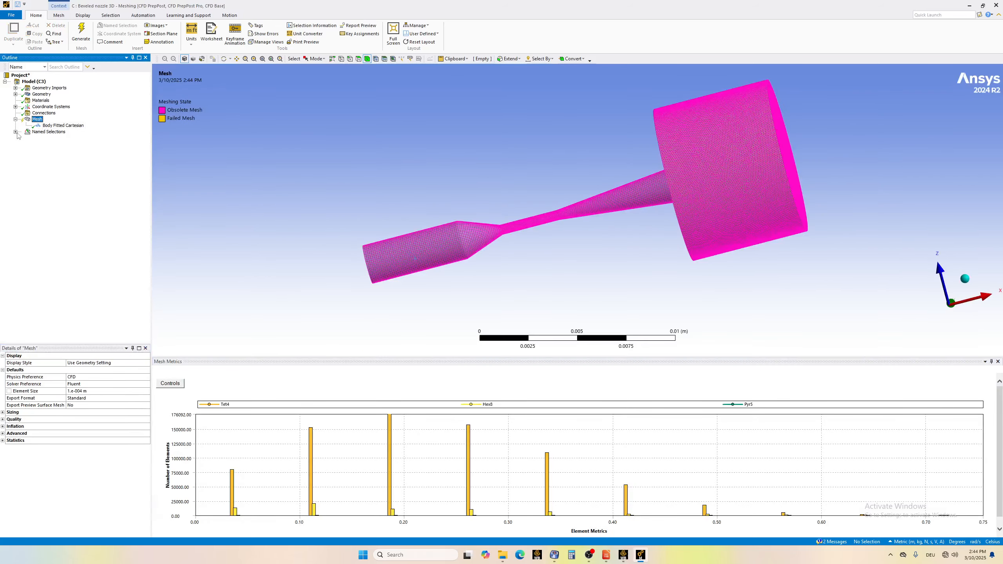
right_click(38, 119)
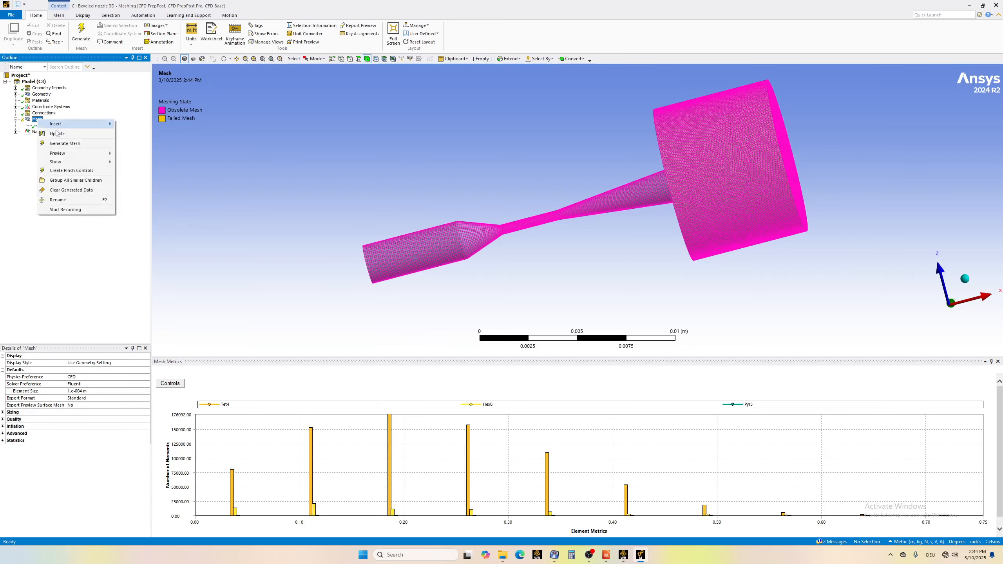
left_click(53, 133)
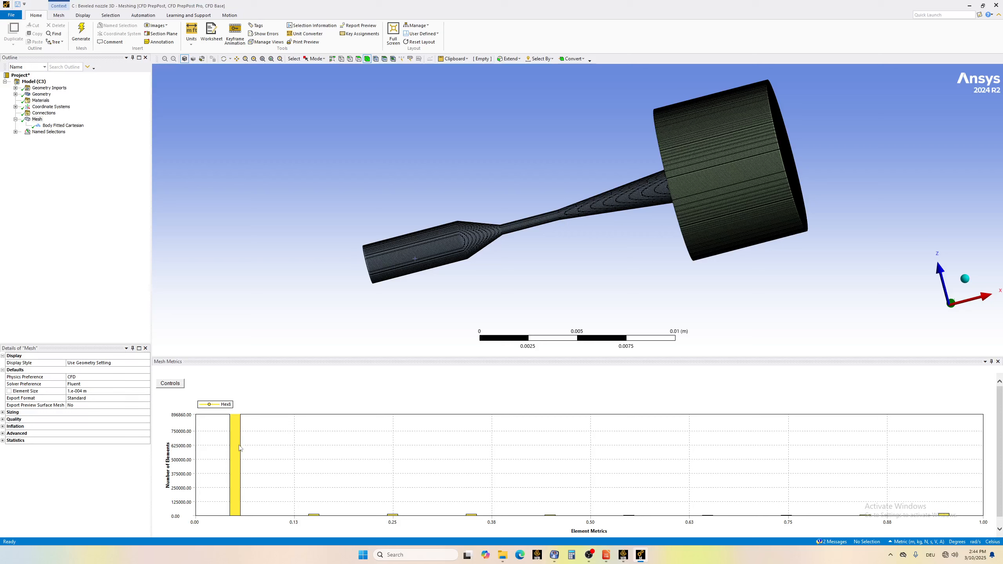
left_click(3, 441)
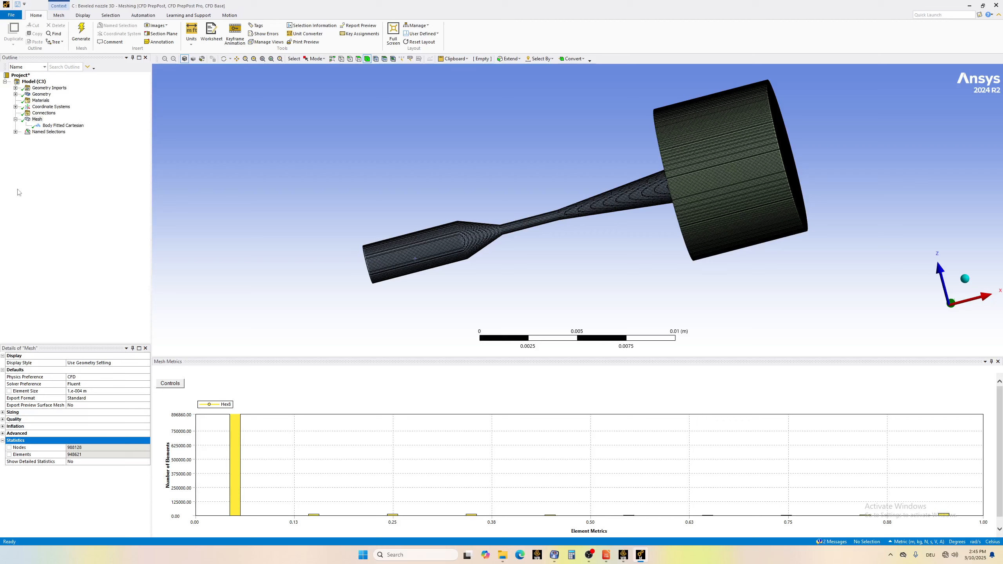
left_click(15, 132)
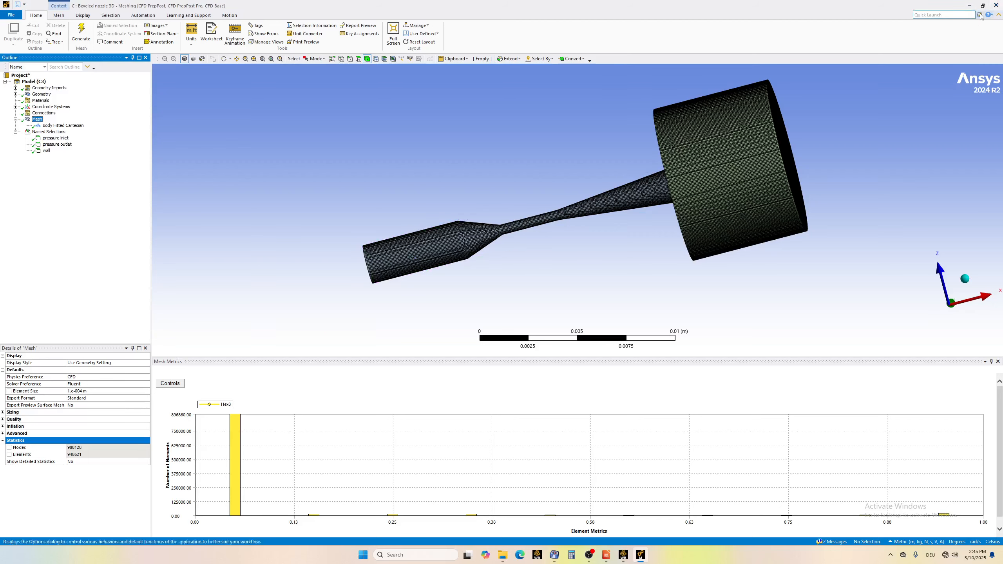
Close Meshing and open the Setup of the Beveled nozzle 3D system from the Workbench project.
left_click(1000, 3)
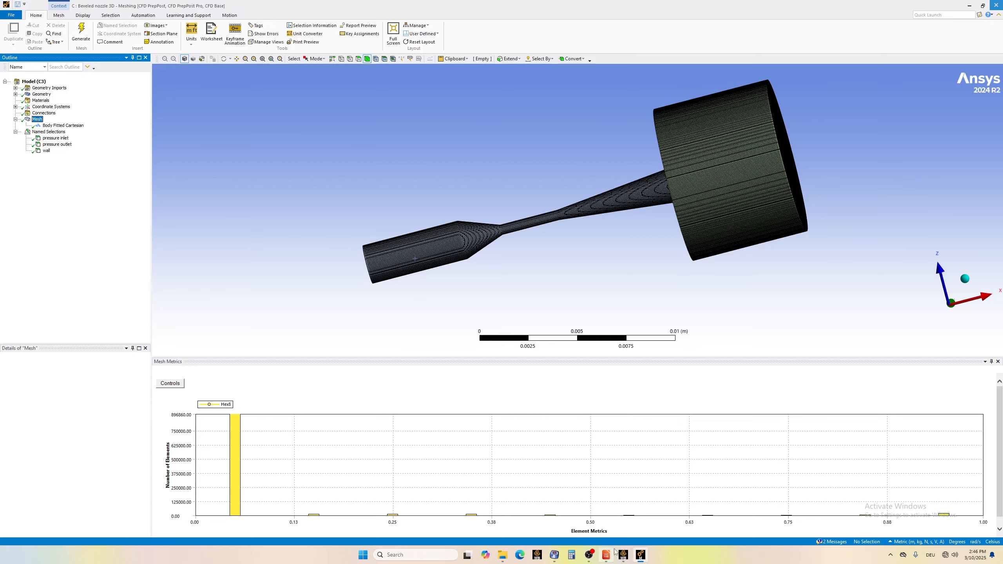
mouse_move(624, 556)
left_click(623, 558)
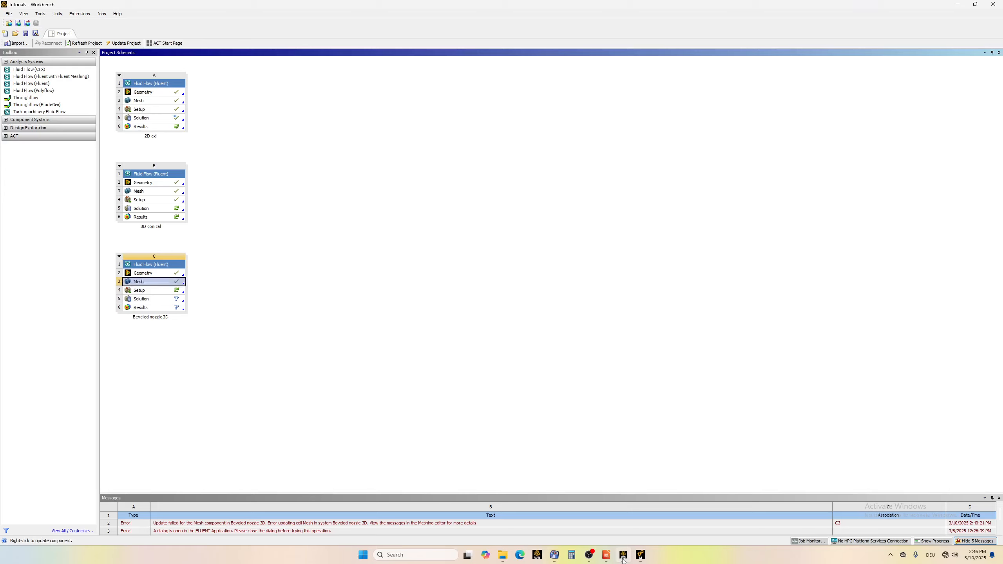
left_click(162, 292)
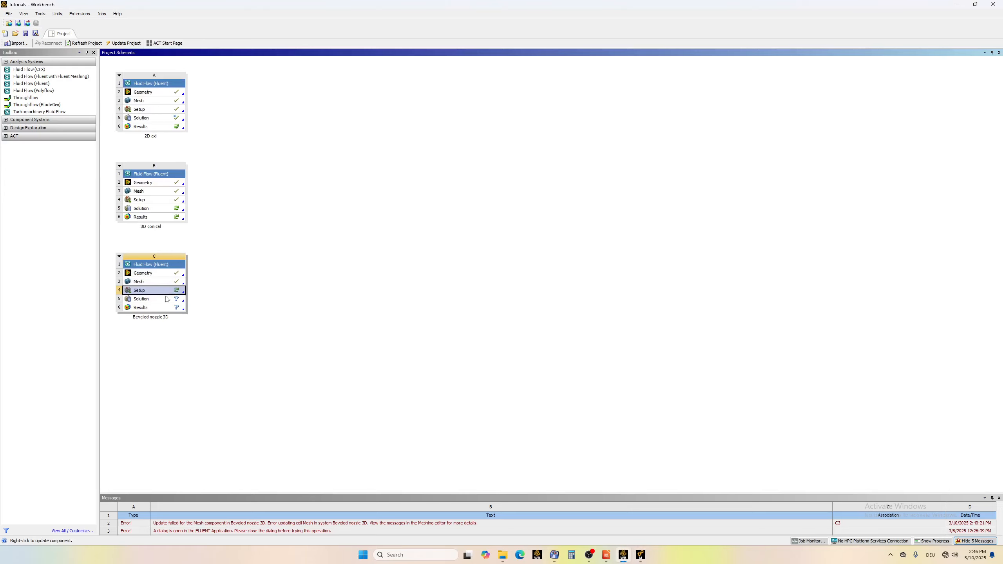
left_click(643, 560)
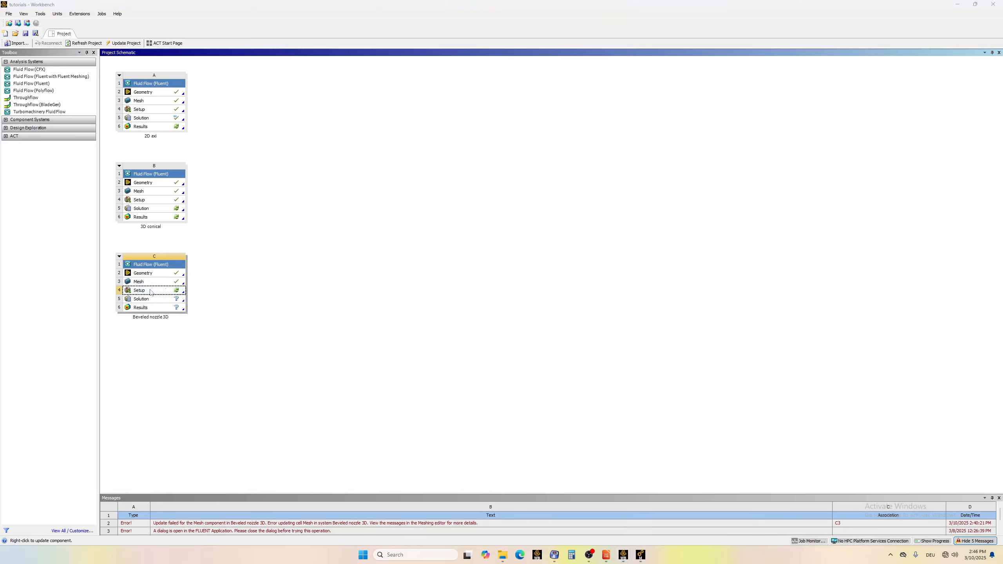
left_click(137, 293)
double_click(136, 292)
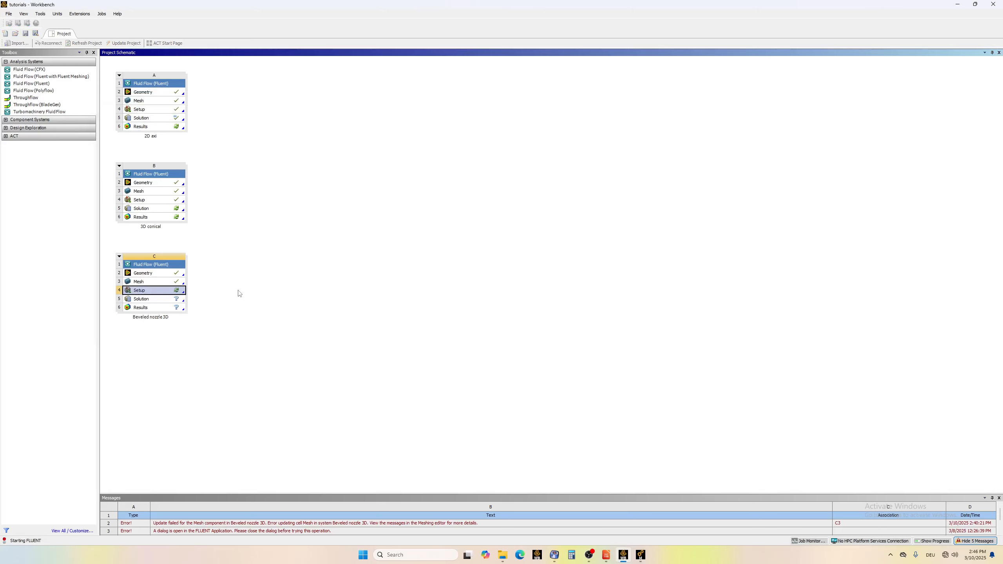
Start Fluent in double precision with 62 solver processes.
left_click(511, 220)
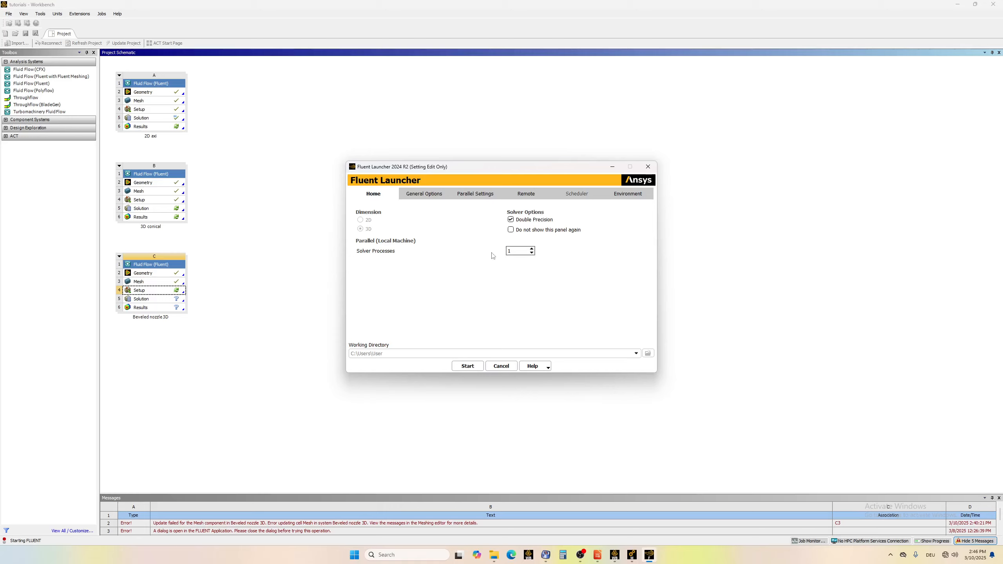
left_click_drag(514, 252, 500, 255)
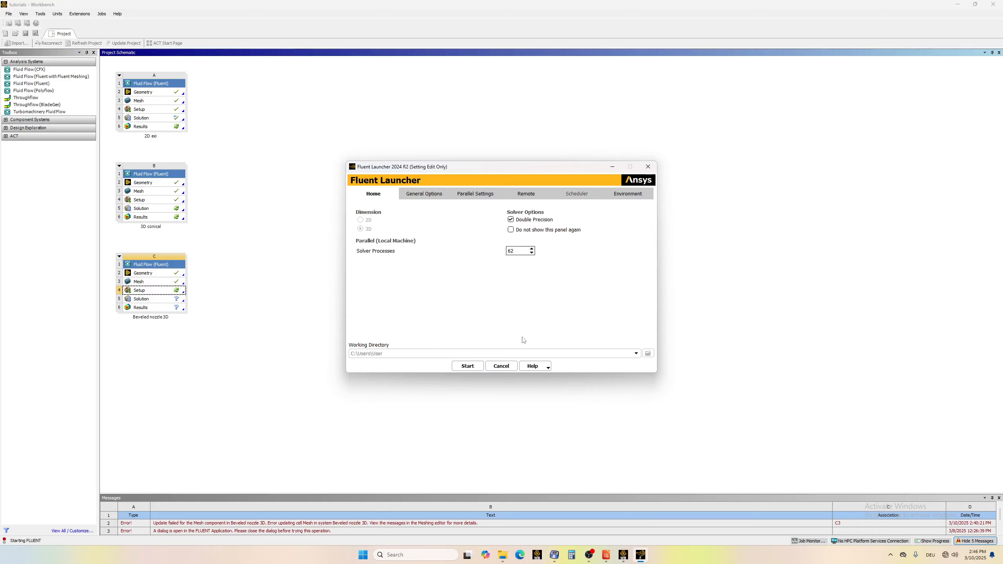
left_click(482, 368)
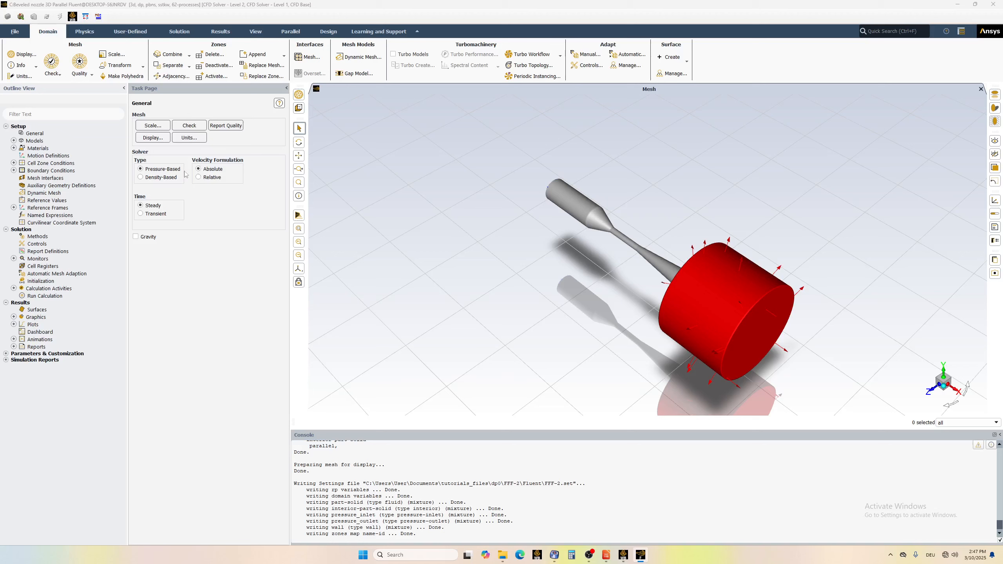
Set the mesh scale's view length unit to mm to examine the domain extents.
left_click(153, 126)
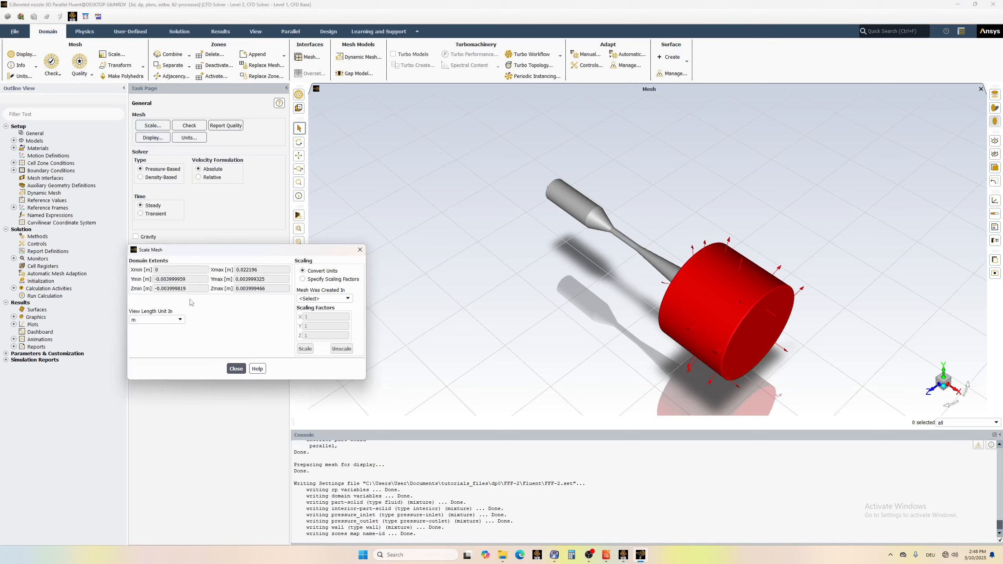
left_click(171, 320)
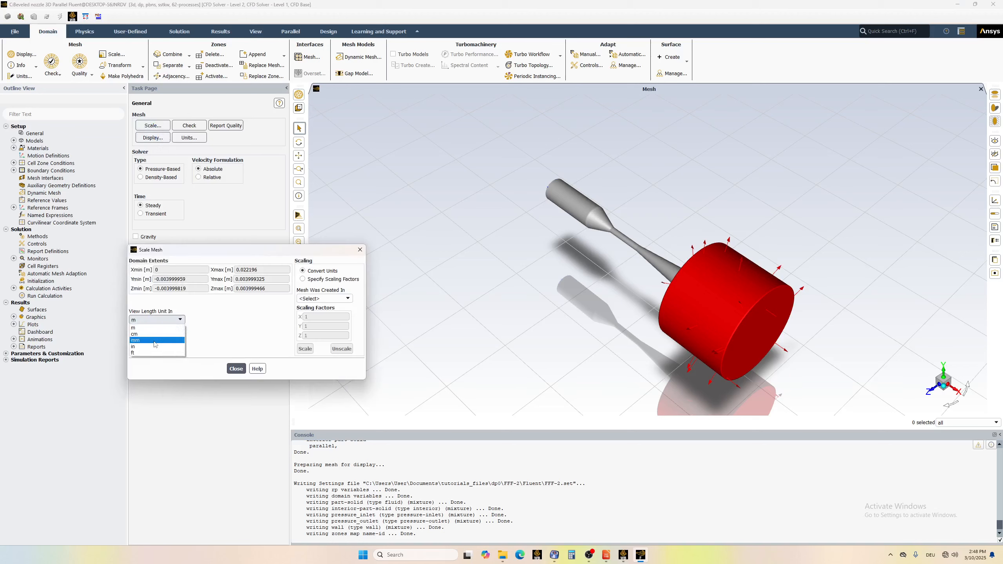
left_click(155, 341)
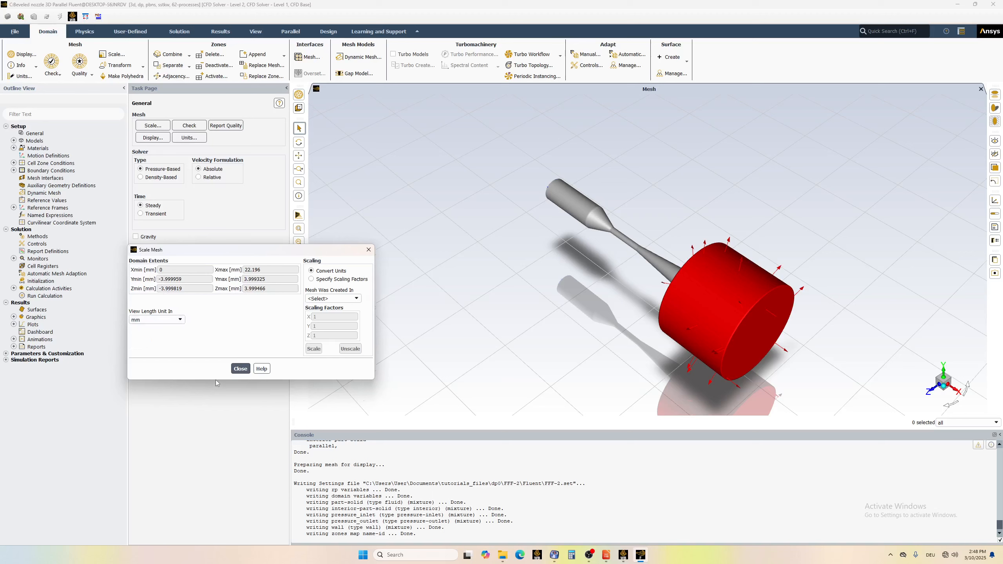
left_click(240, 370)
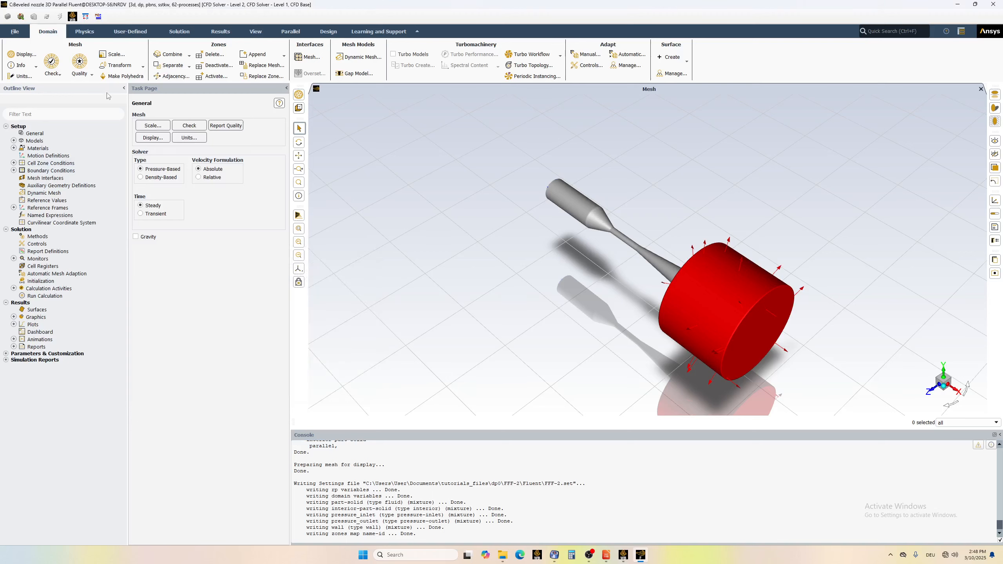
Check the mesh and report its quality, reading the results in the console.
left_click(192, 126)
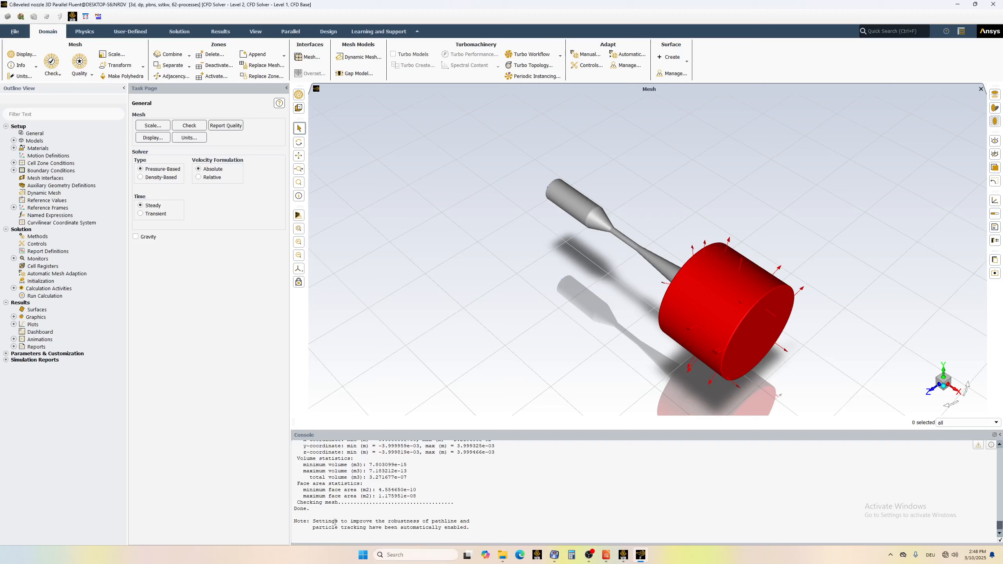
scroll(364, 503, "up", 3)
scroll(364, 503, "down", 4)
left_click(226, 125)
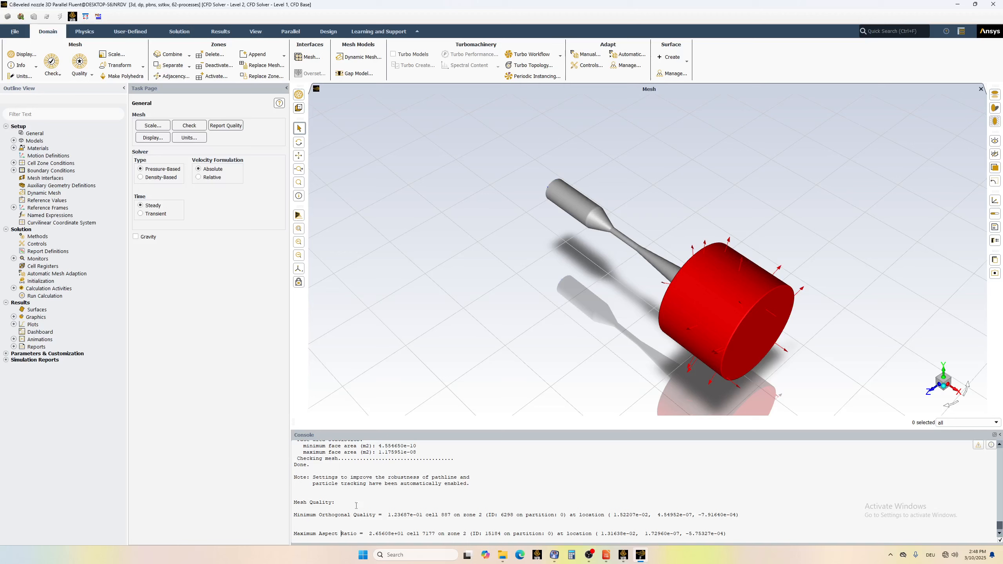
Define a new unit for the density quantity and name it x-10^19-atoms/cm^3.
left_click(189, 138)
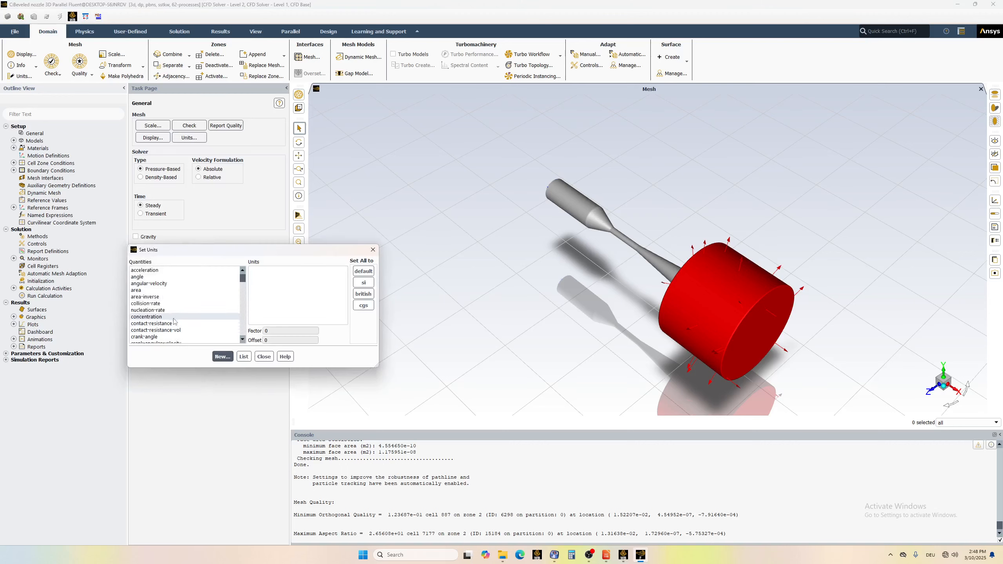
scroll(174, 322, "down", 2)
scroll(172, 325, "down", 1)
left_click(166, 310)
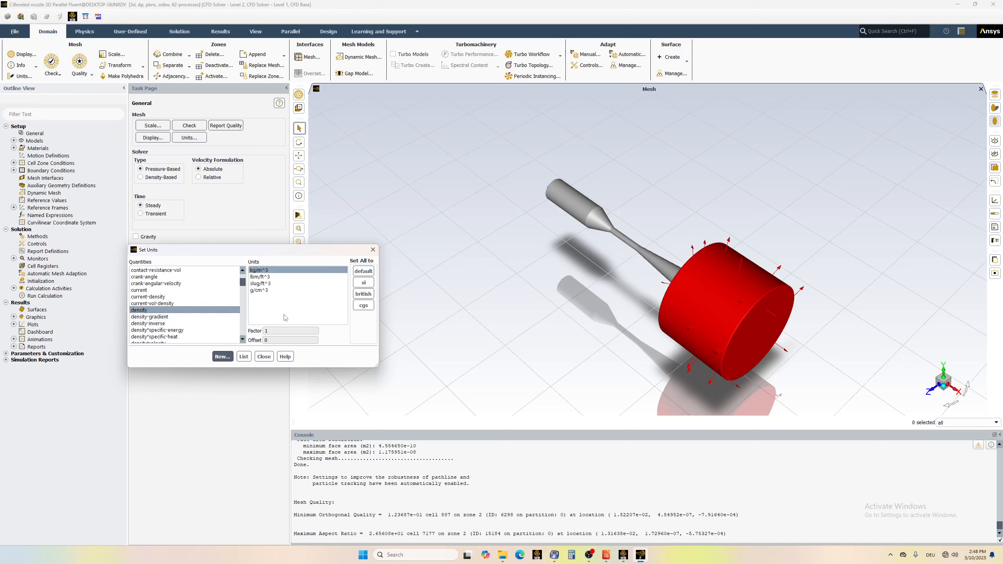
left_click(229, 357)
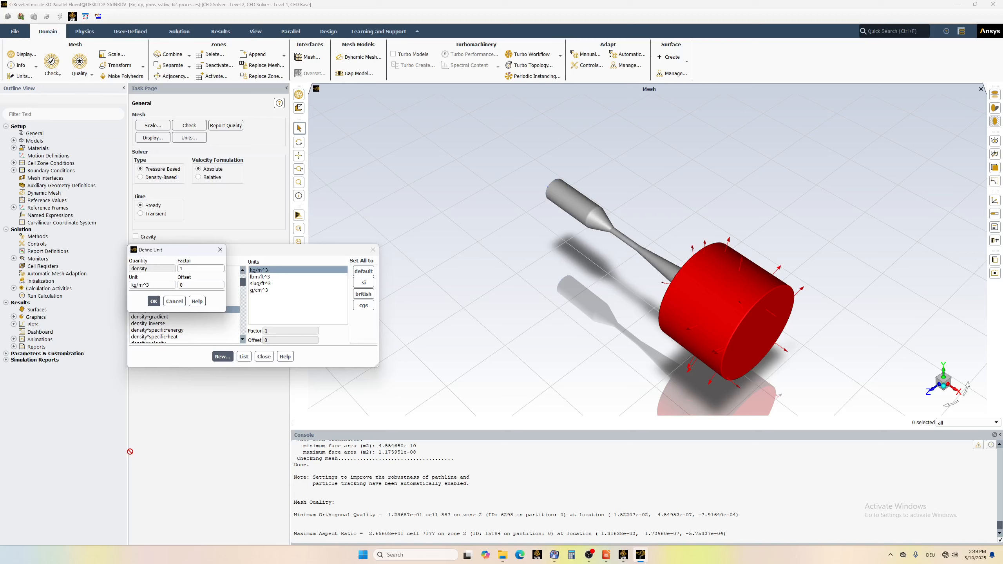
left_click(163, 285)
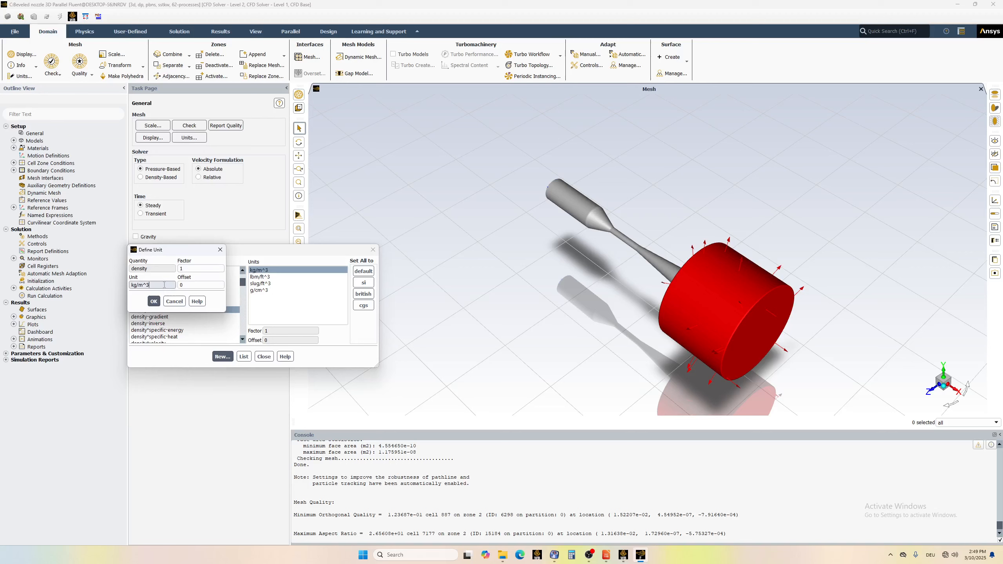
left_click_drag(163, 285, 121, 287)
type("x")
type("-10")
type("^^")
type("19")
type("-atoms-")
type("/")
type("cm")
type("^^")
key("BackSpace")
type("3")
Set the new density unit's conversion factor to 0.06646726 and save the unit.
double_click(181, 268)
type("0.06646726")
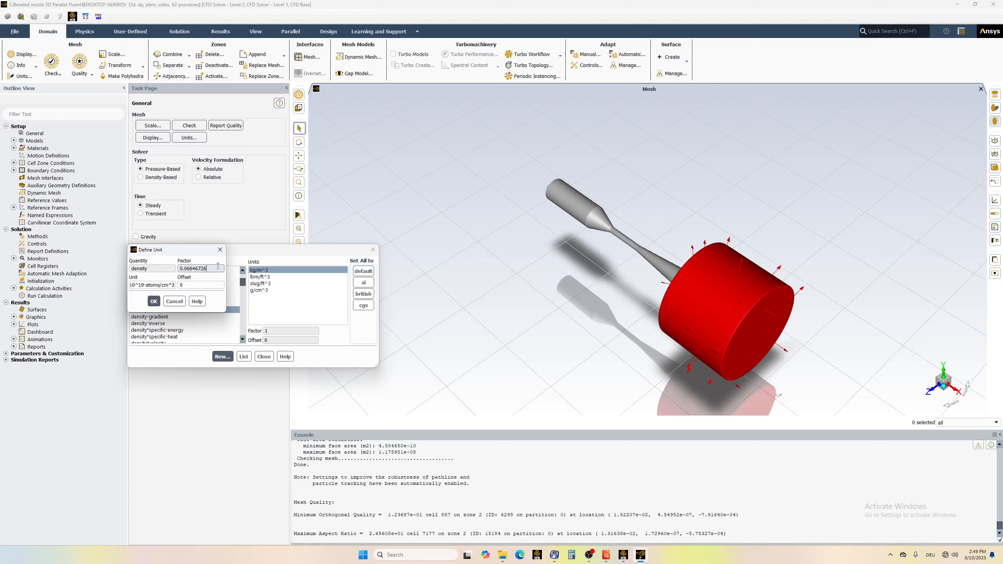
left_click(153, 301)
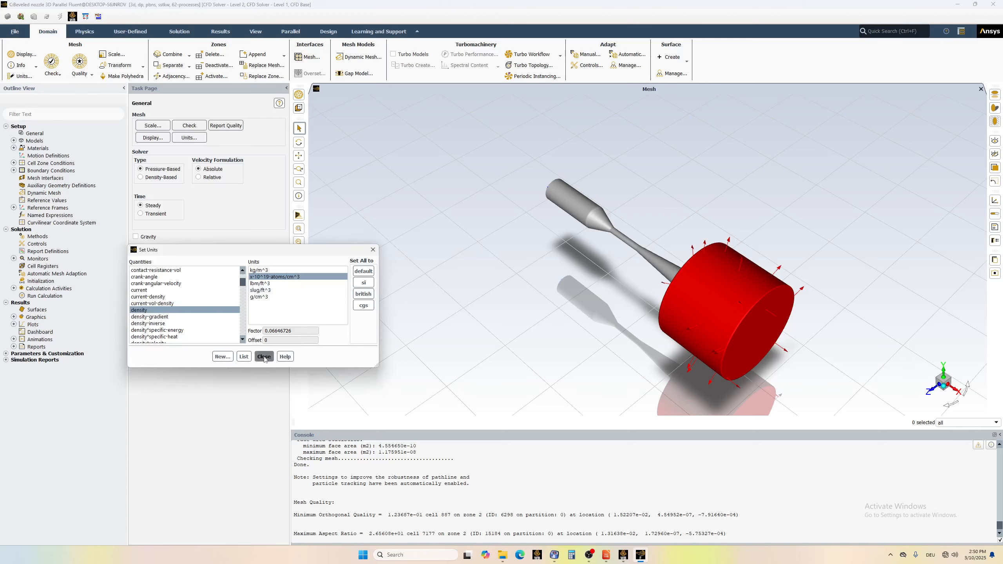
left_click(264, 357)
Switch the solver type to density-based and enable the energy equation.
left_click(154, 180)
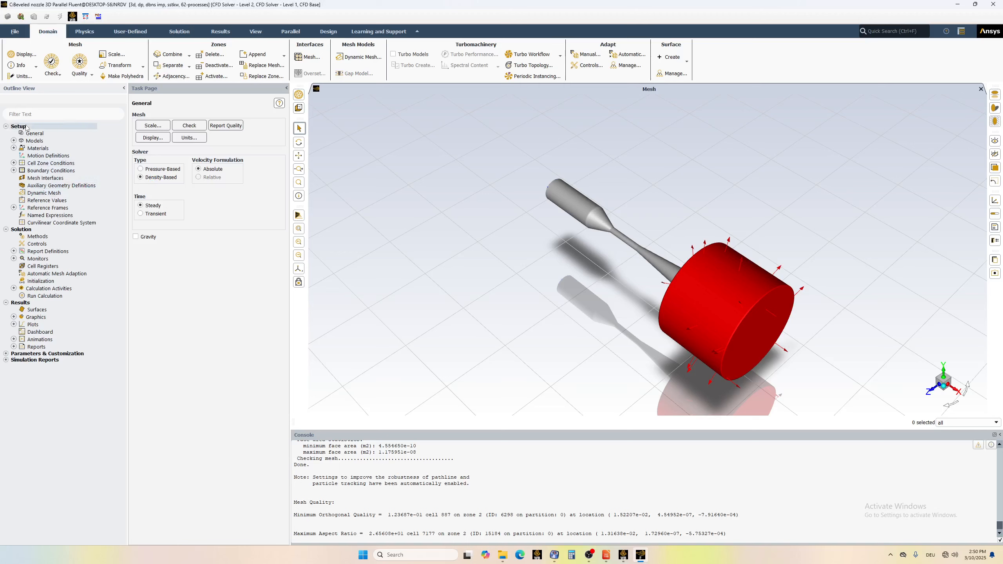
left_click(14, 141)
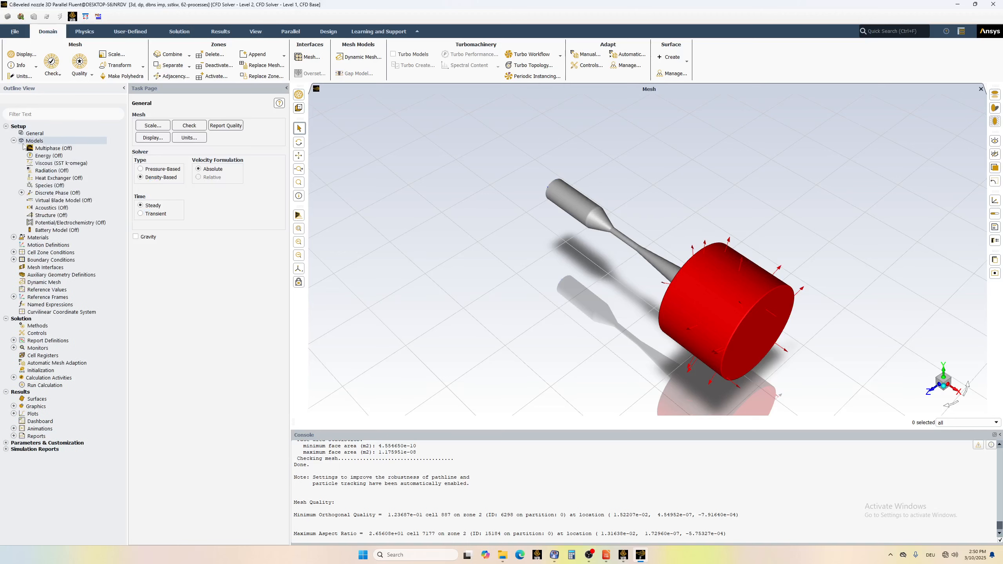
double_click(48, 156)
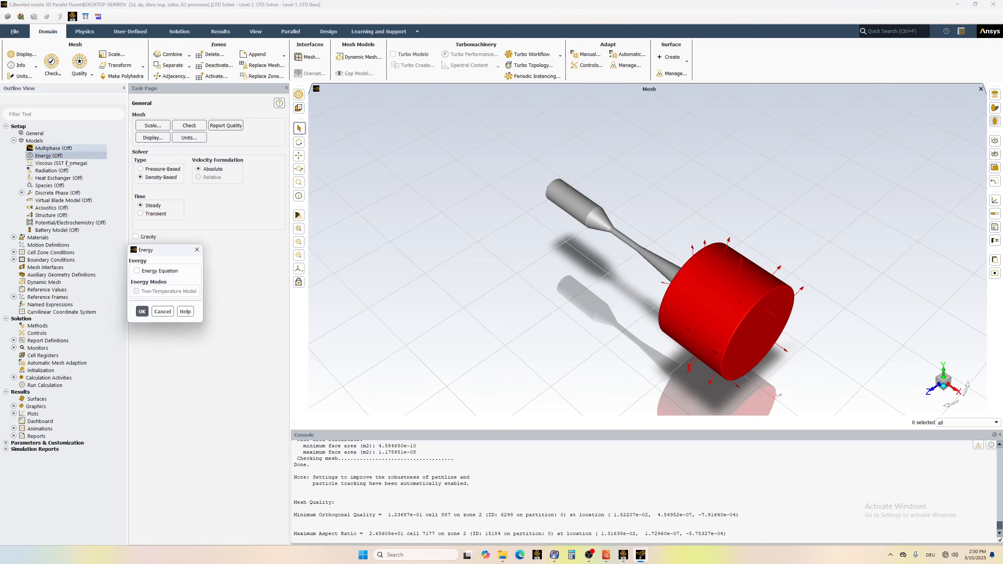
left_click(137, 271)
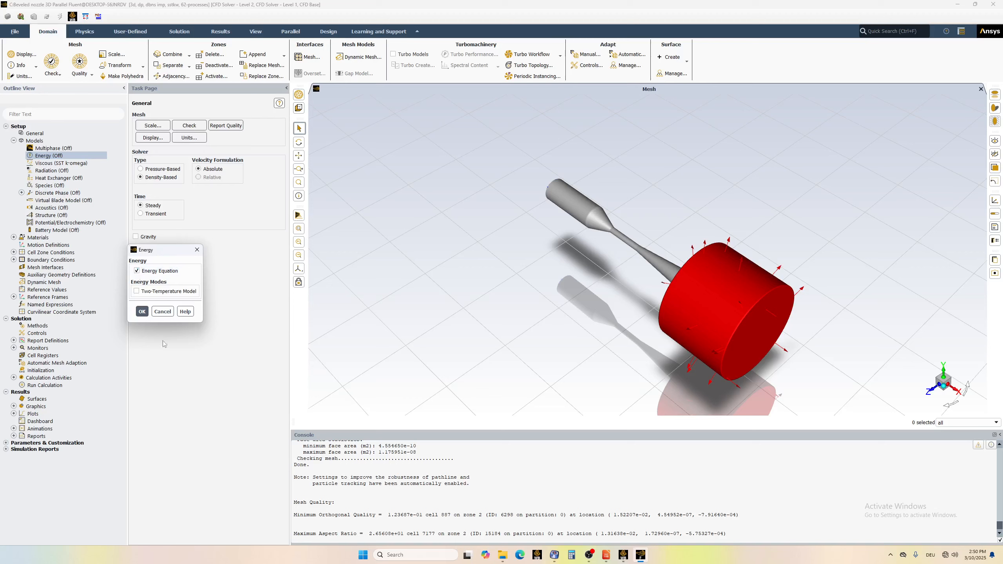
left_click(142, 312)
Review the viscous model settings and accept the SST k-omega turbulence model.
left_click(47, 163)
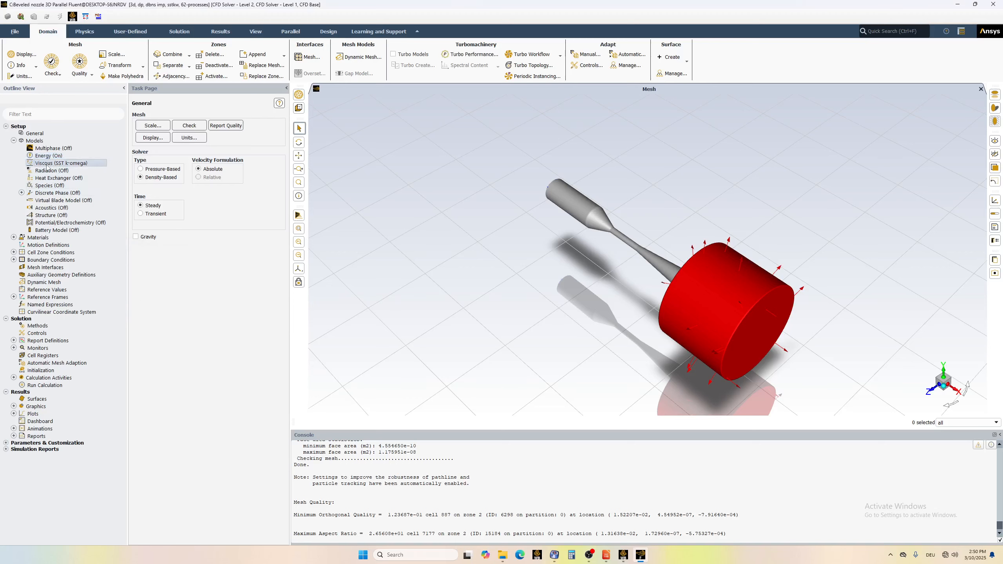
double_click(47, 163)
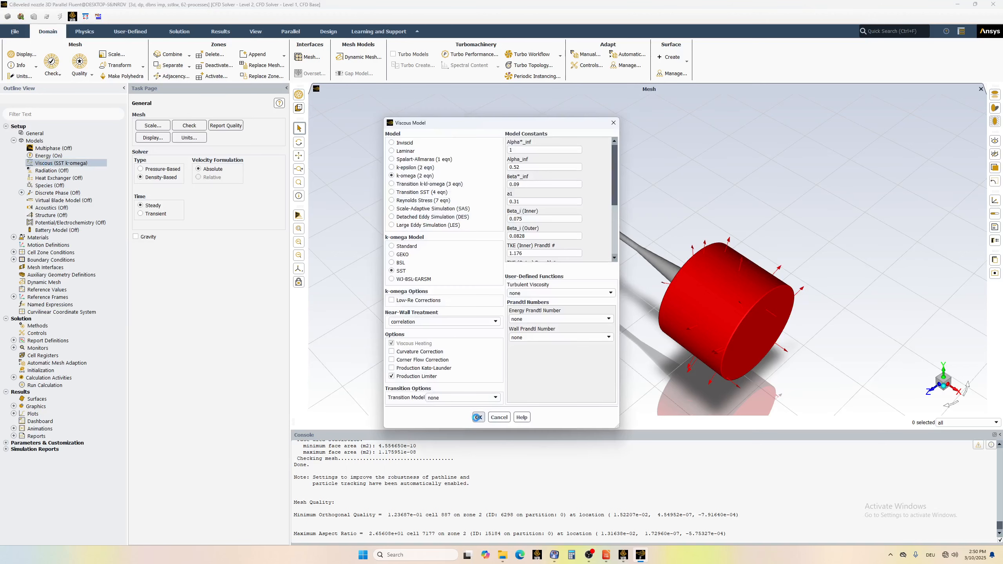
left_click(478, 418)
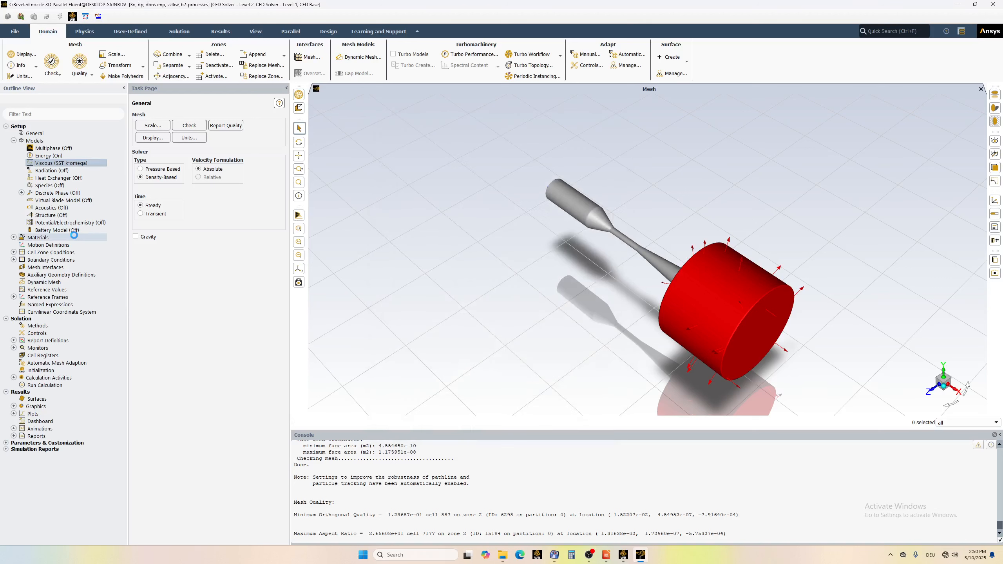
left_click(13, 141)
Copy helium (he) from the Fluent material database into the case's fluid materials.
left_click(14, 149)
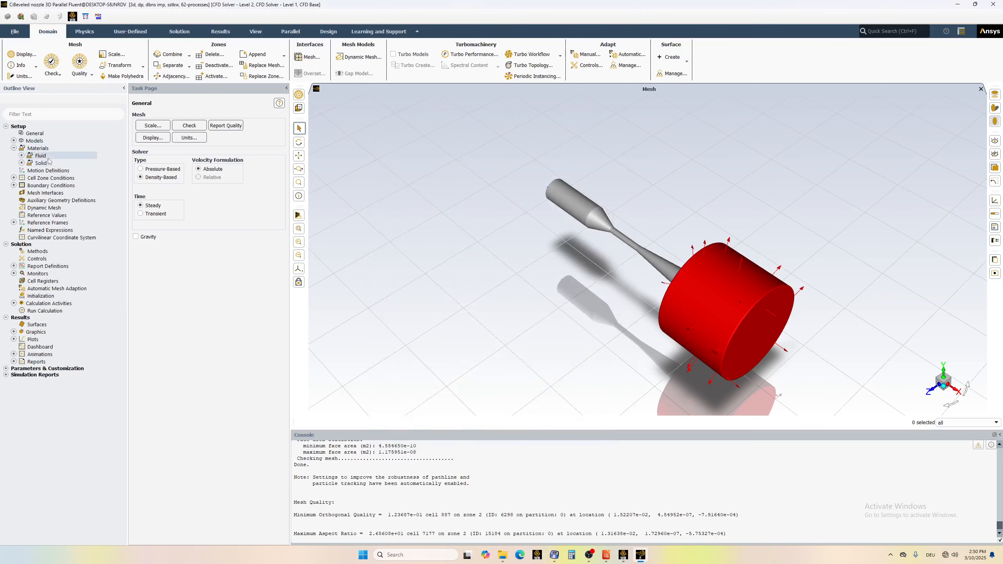
double_click(41, 150)
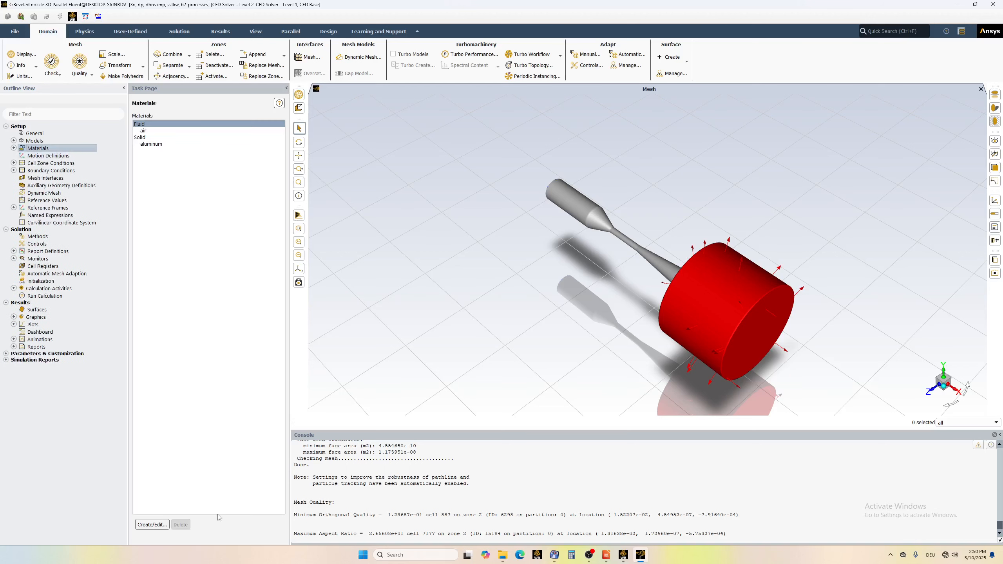
left_click(153, 524)
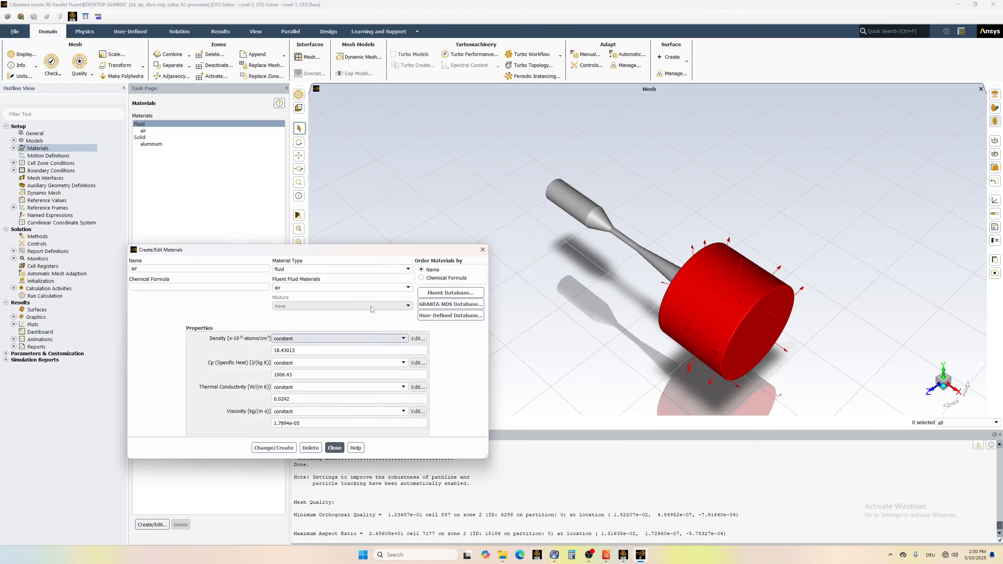
left_click(451, 293)
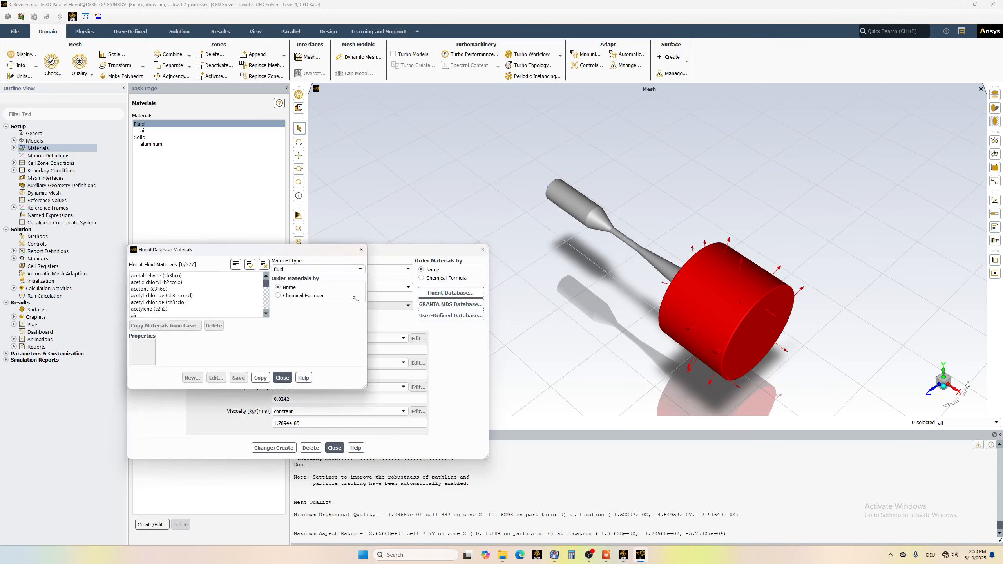
left_click_drag(266, 284, 272, 298)
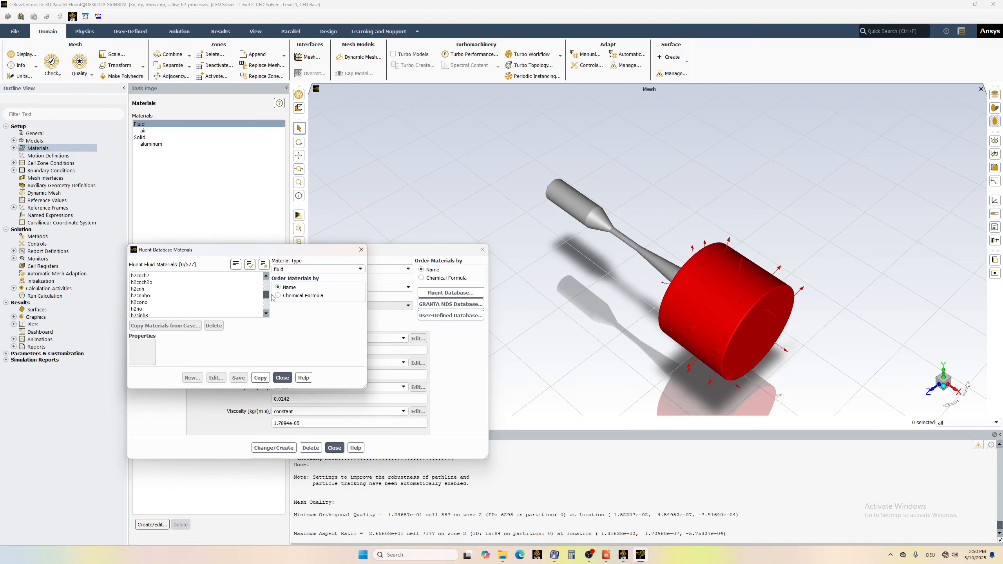
scroll(201, 299, "down", 2)
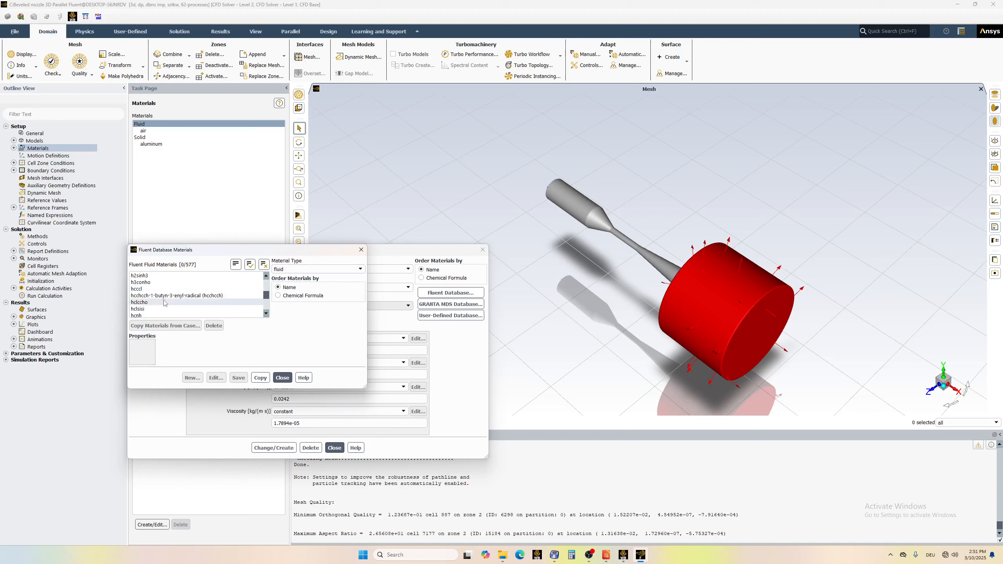
scroll(166, 302, "down", 1)
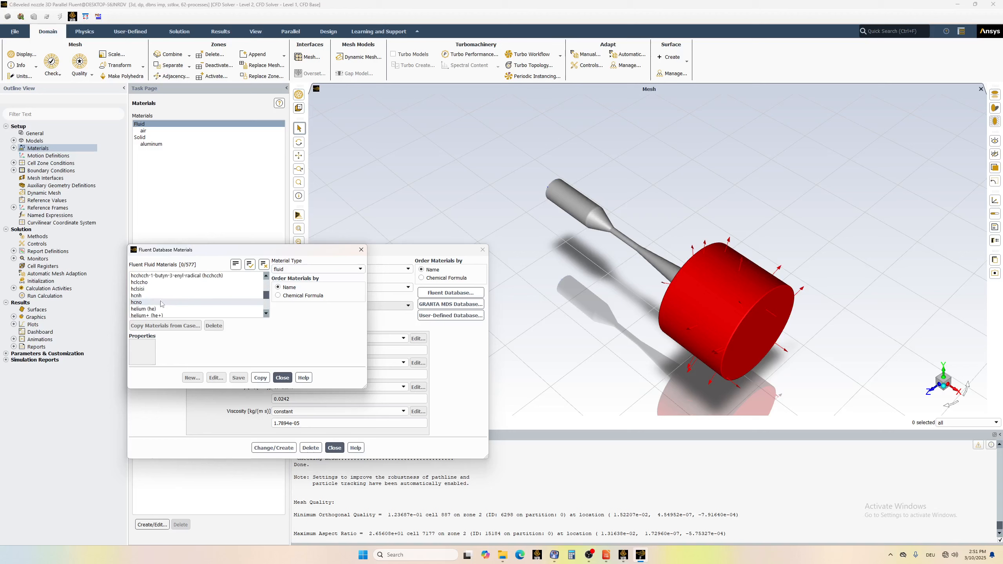
left_click(154, 310)
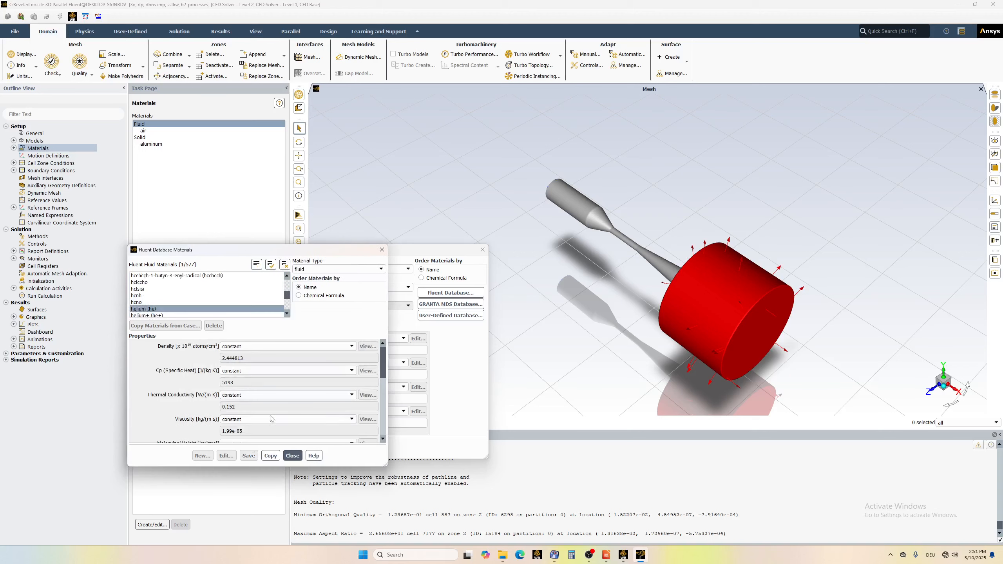
left_click(271, 457)
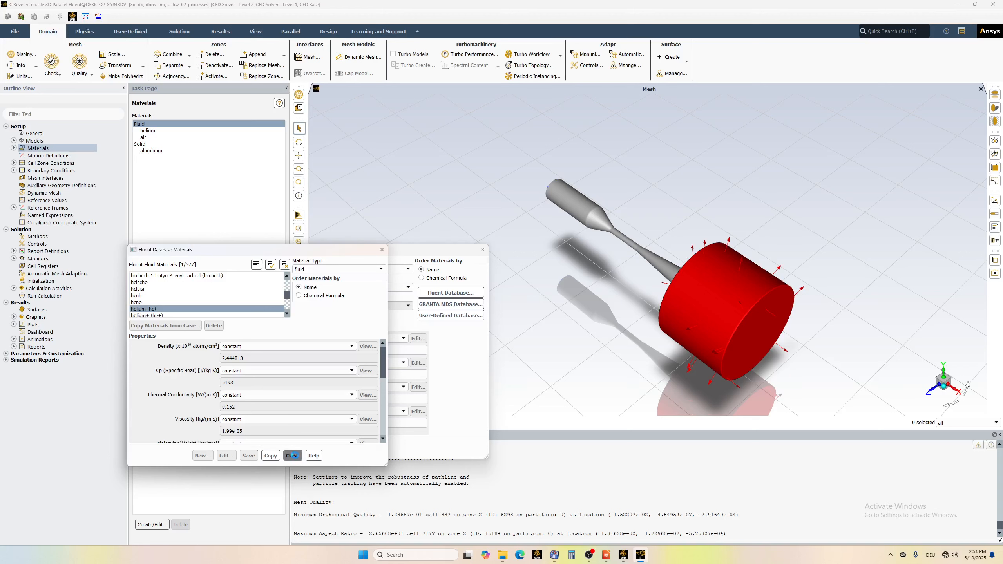
left_click(293, 455)
left_click(334, 450)
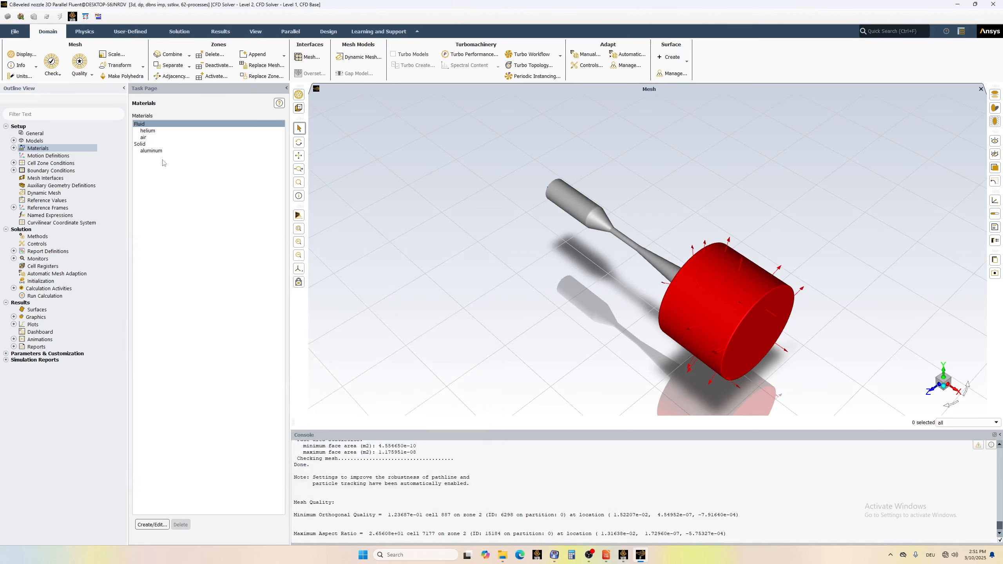
Set helium's density to ideal-gas, apply the change and check its remaining material properties.
left_click(14, 148)
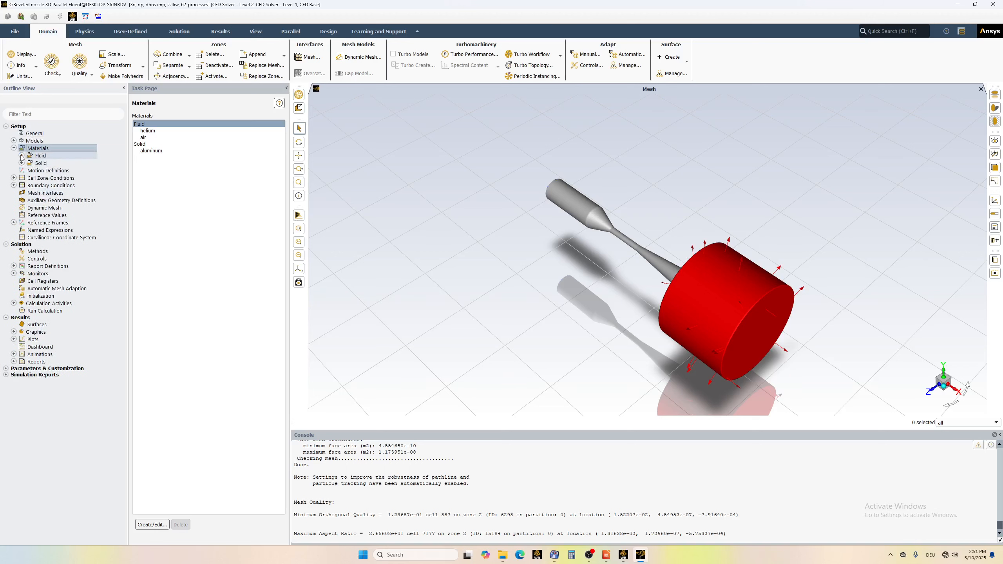
left_click(21, 155)
double_click(55, 171)
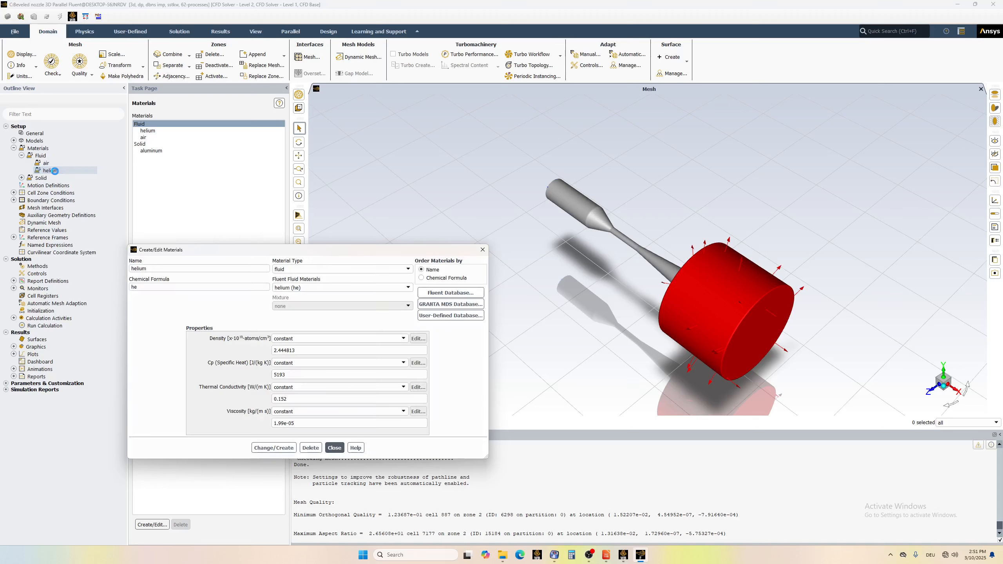
left_click(320, 338)
left_click(298, 358)
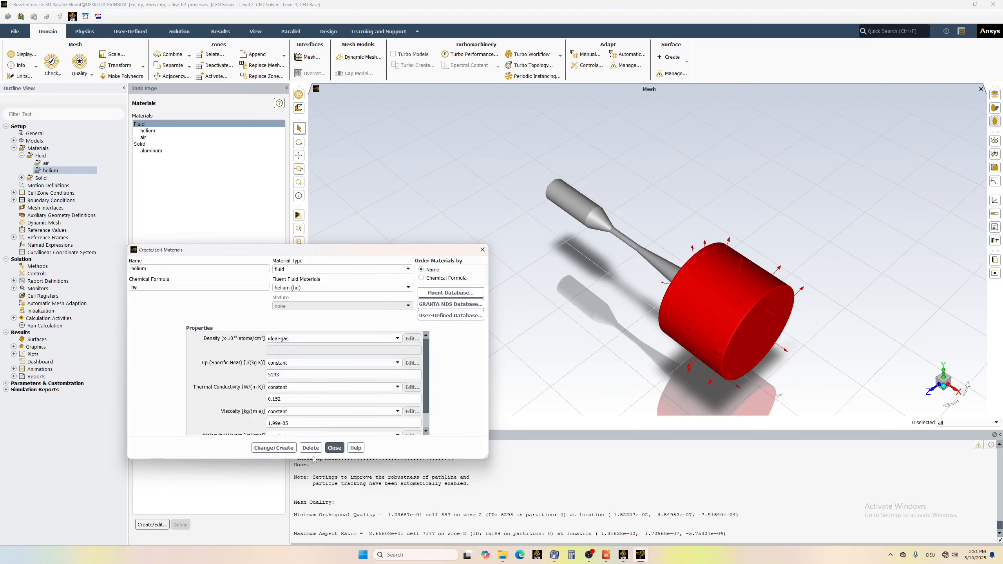
left_click(280, 449)
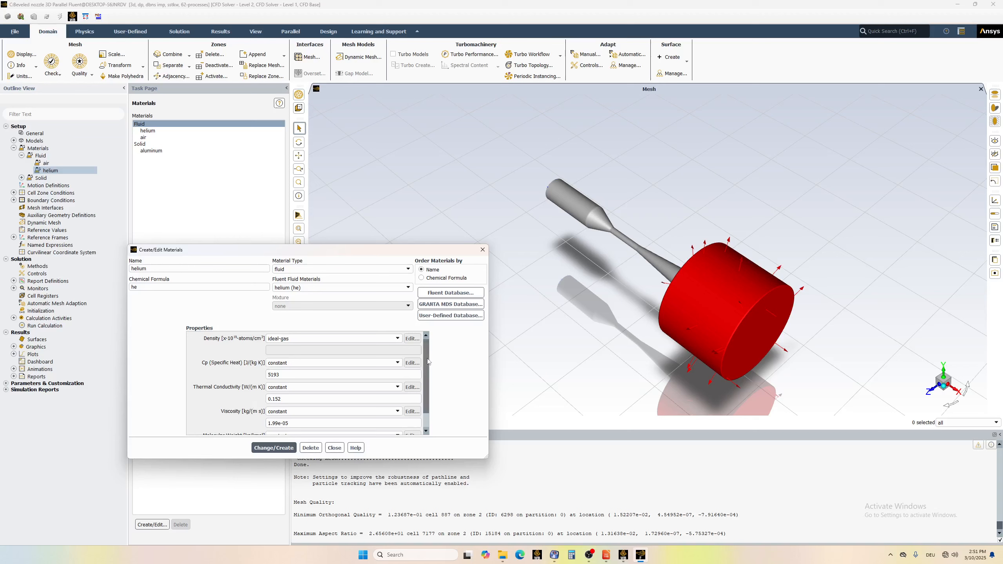
left_click_drag(426, 355, 428, 383)
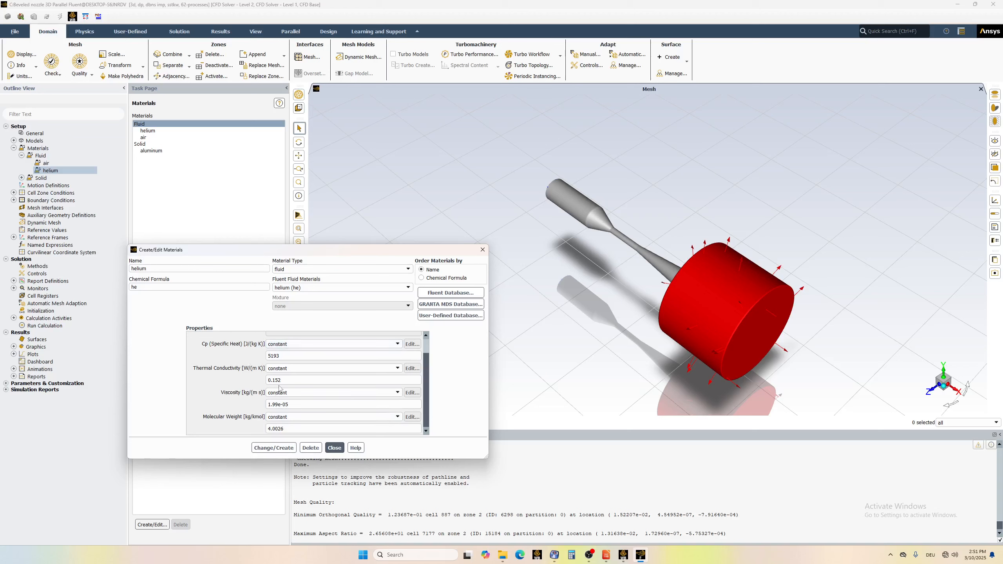
scroll(431, 423, "up", 2)
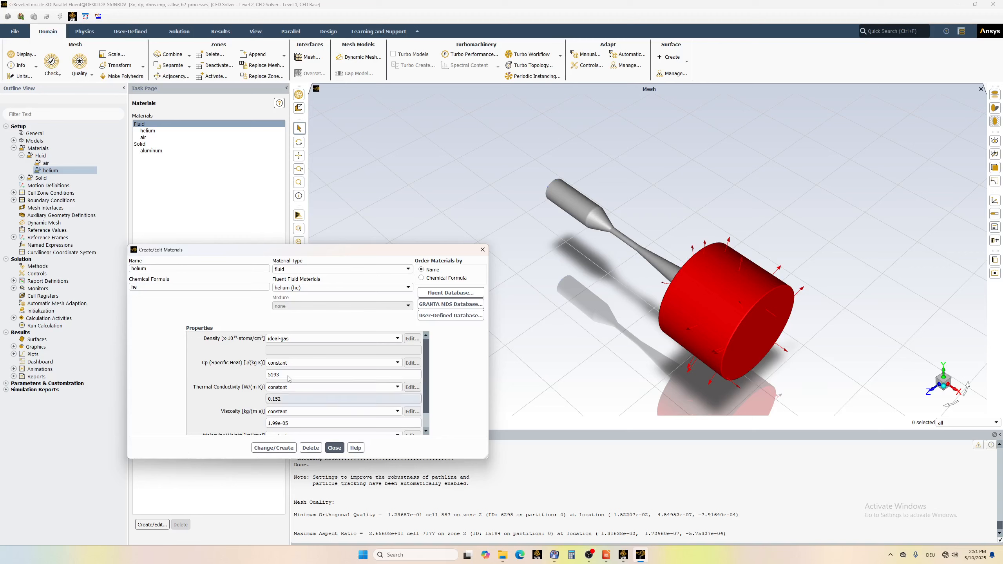
left_click(336, 448)
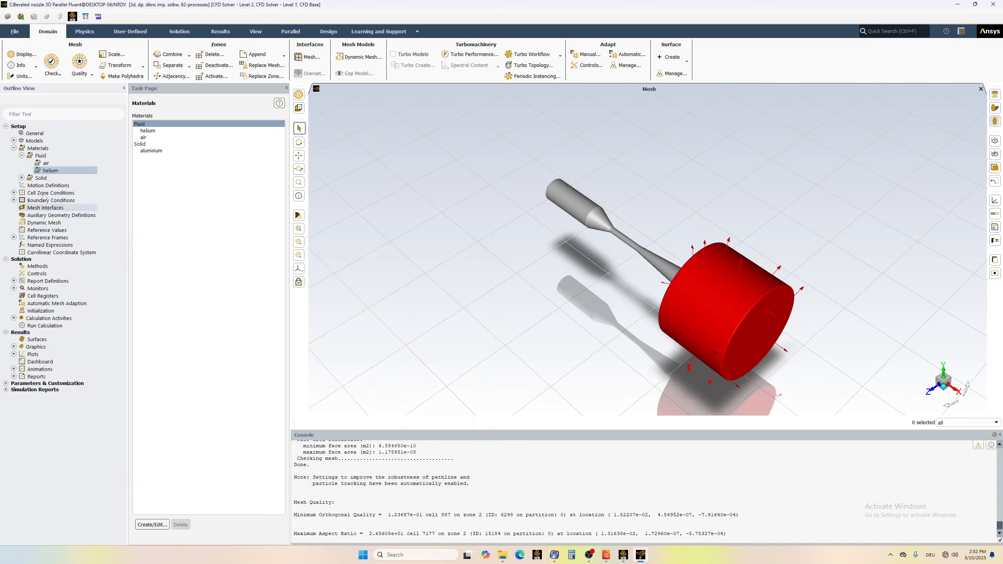
Review the solid material entry, aluminum, in the case's materials.
double_click(42, 180)
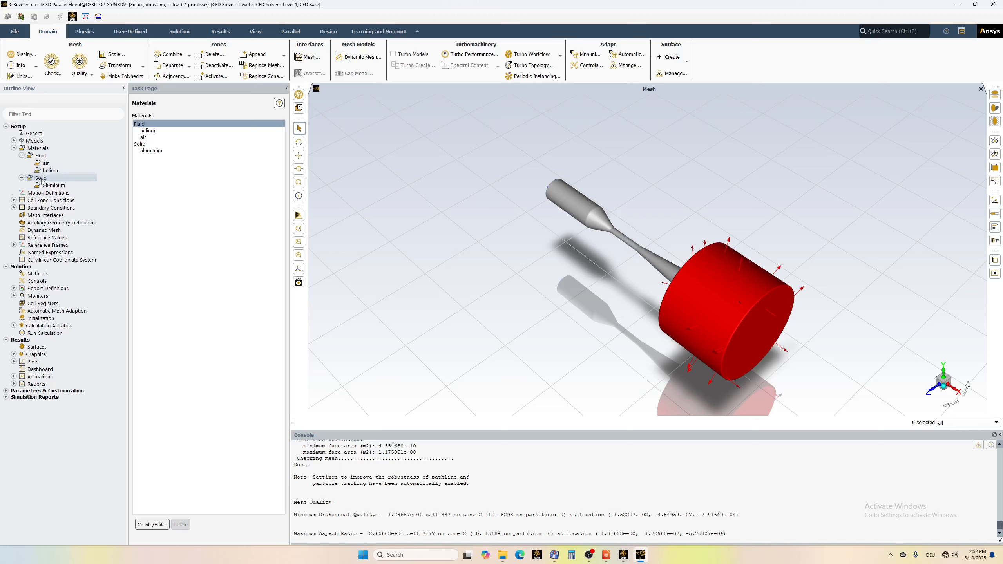
left_click(153, 152)
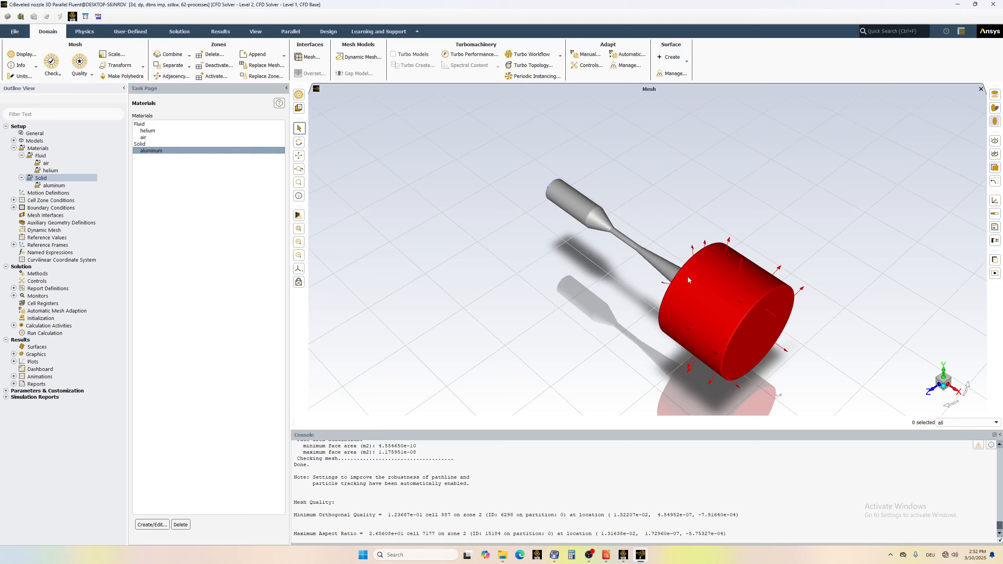
left_click(14, 149)
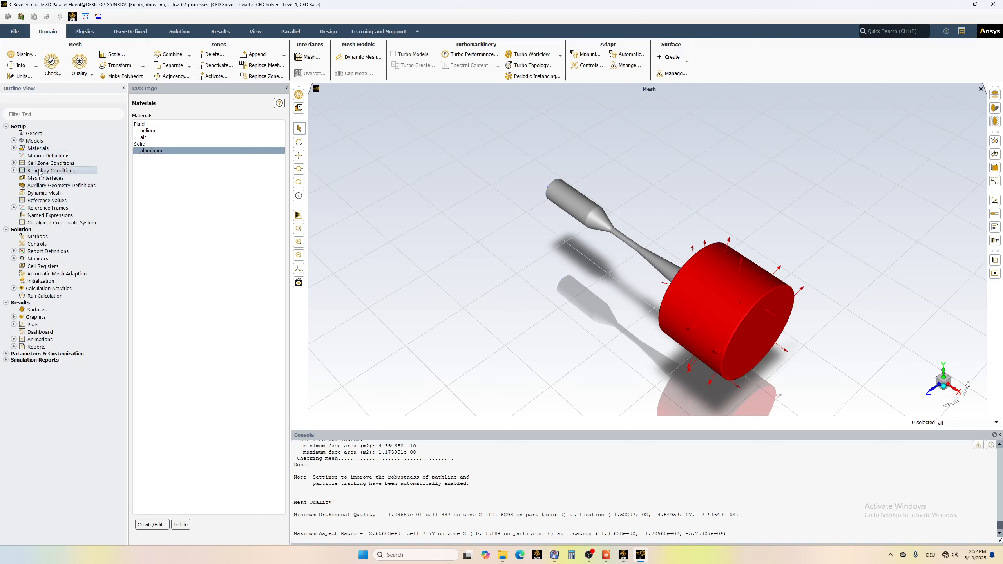
Set the operating pressure to 0 Pa in the cell zone's operating conditions.
left_click(13, 162)
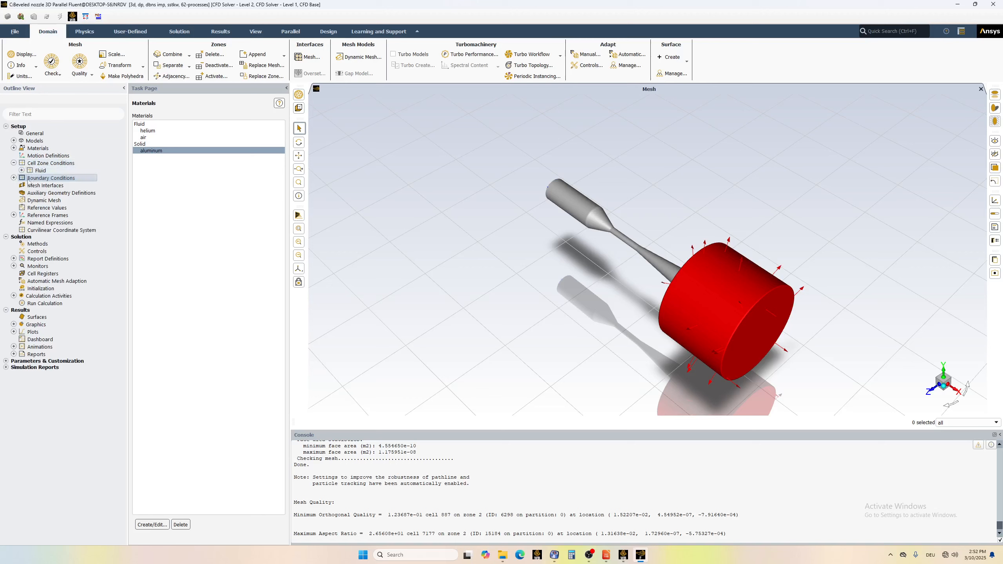
left_click(13, 178)
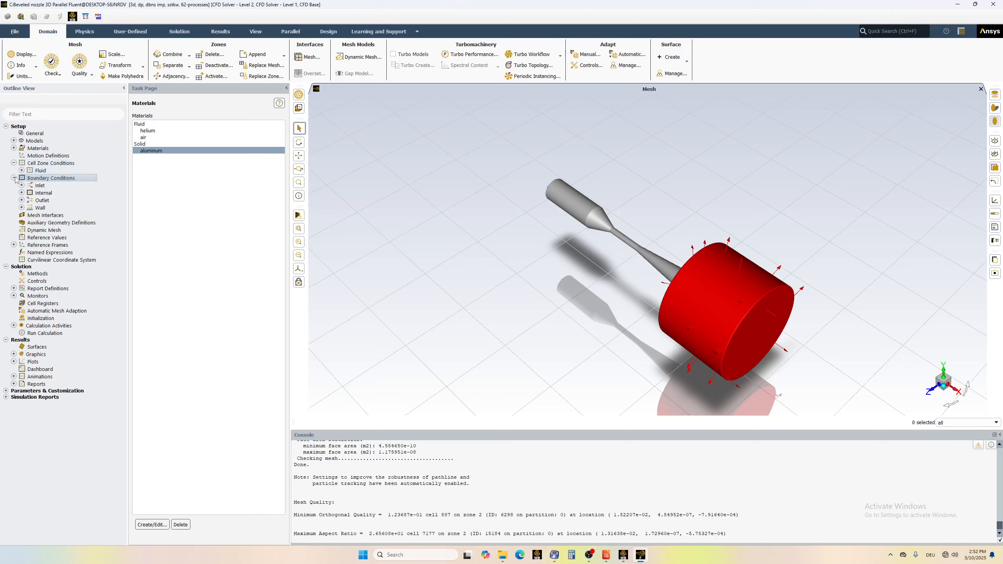
left_click(14, 163)
left_click(14, 163)
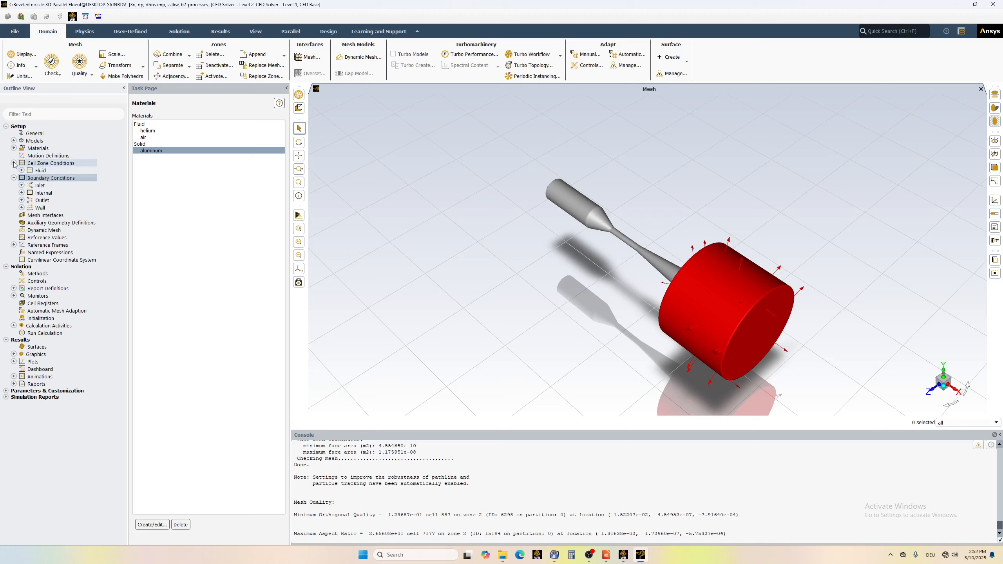
double_click(46, 163)
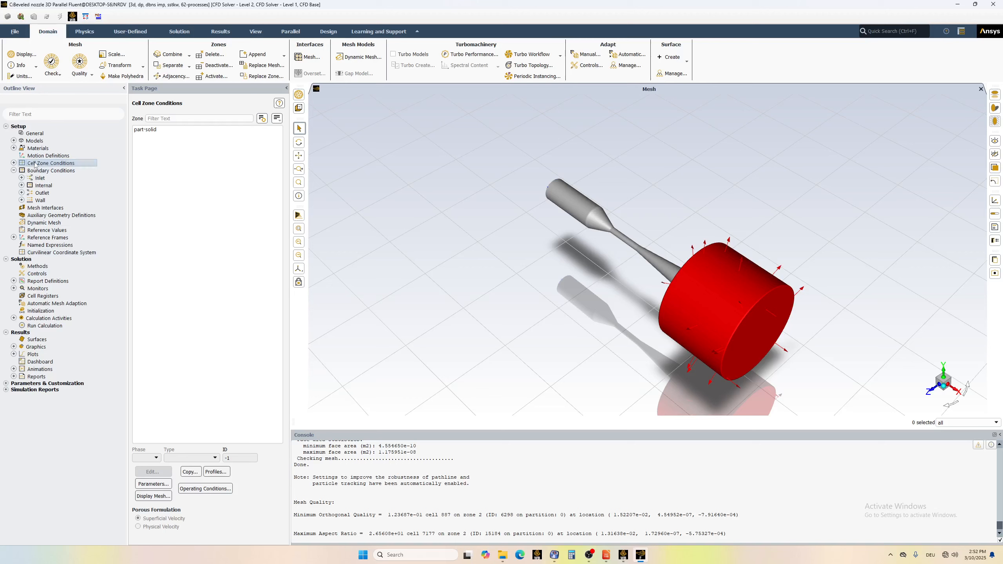
left_click(205, 489)
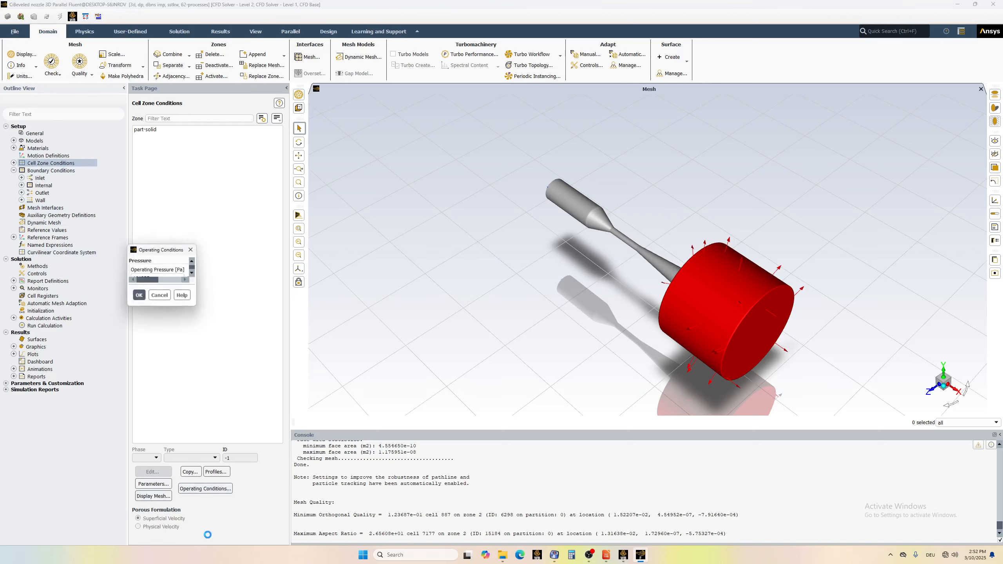
double_click(158, 278)
type("0")
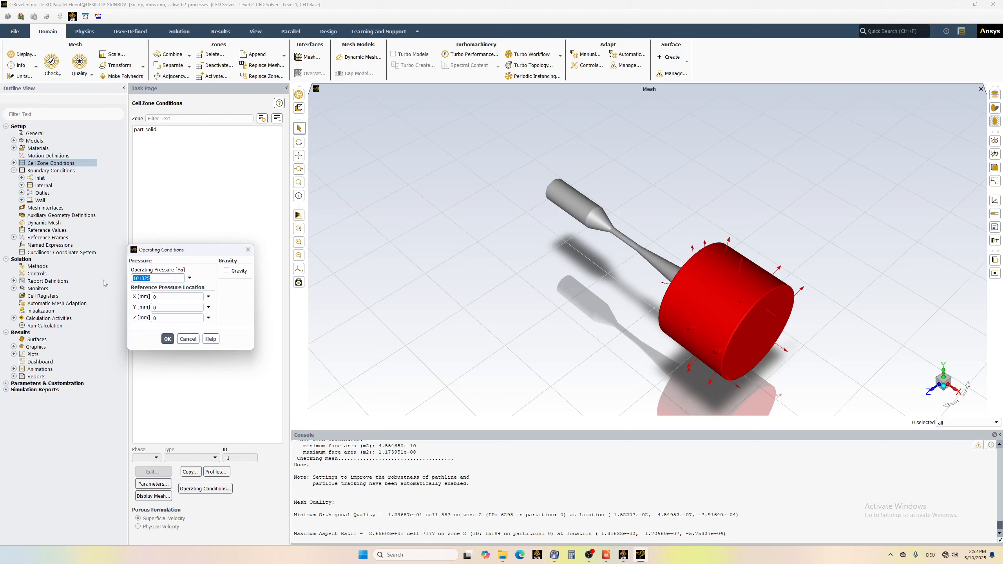
left_click(167, 339)
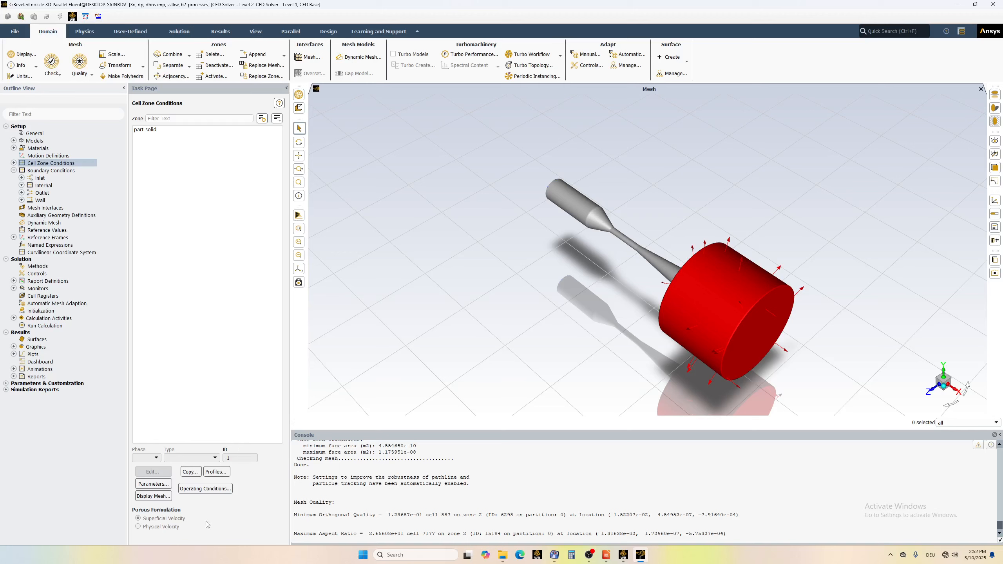
Assign helium as the material of the part-solid fluid cell zone and apply the change.
left_click(162, 129)
left_click(158, 473)
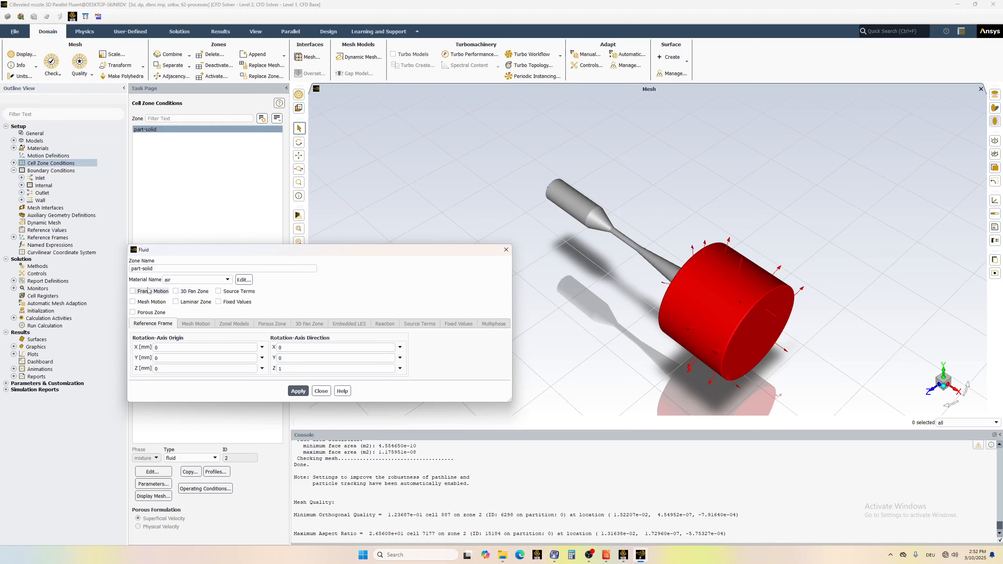
left_click(208, 280)
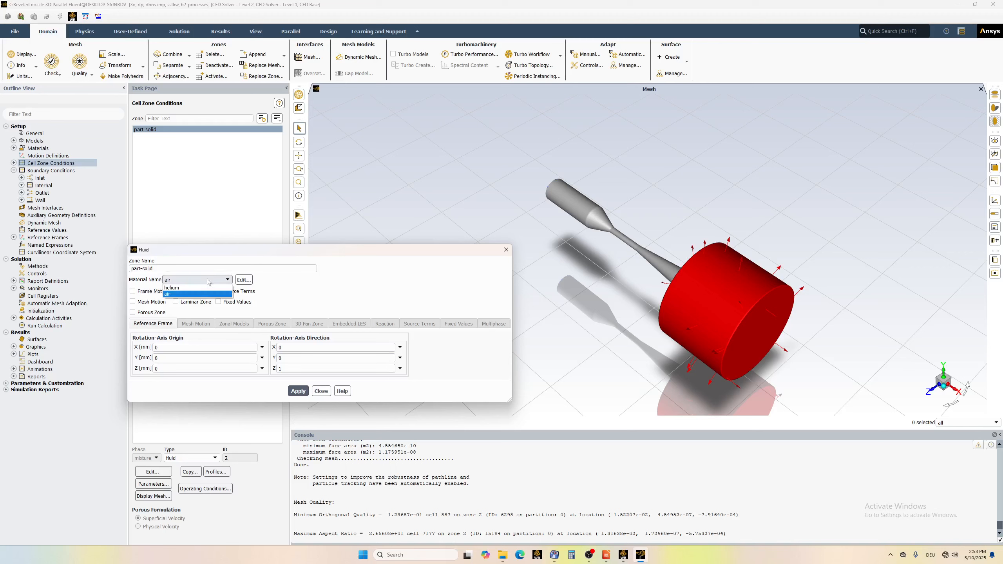
left_click(196, 295)
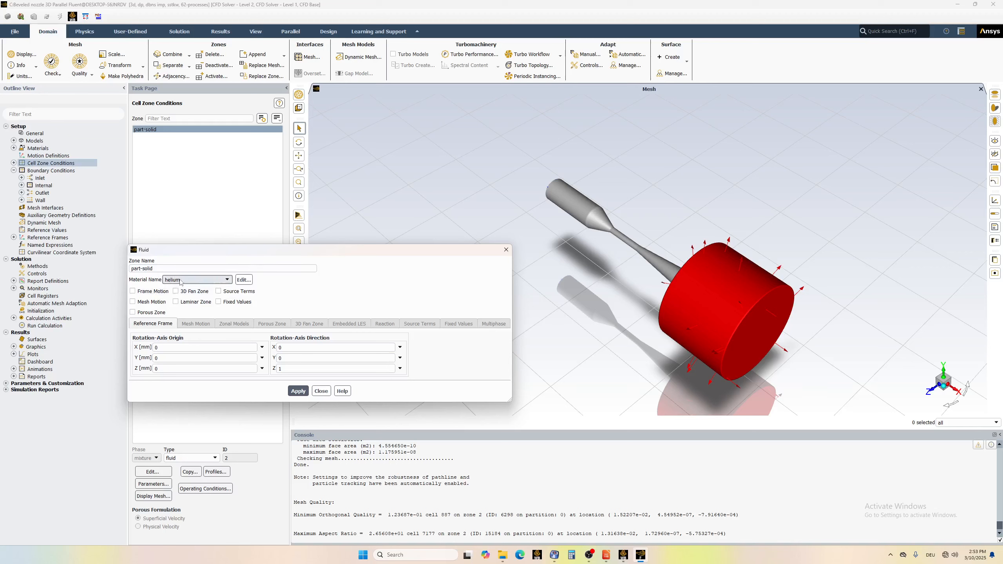
left_click(299, 392)
left_click(321, 391)
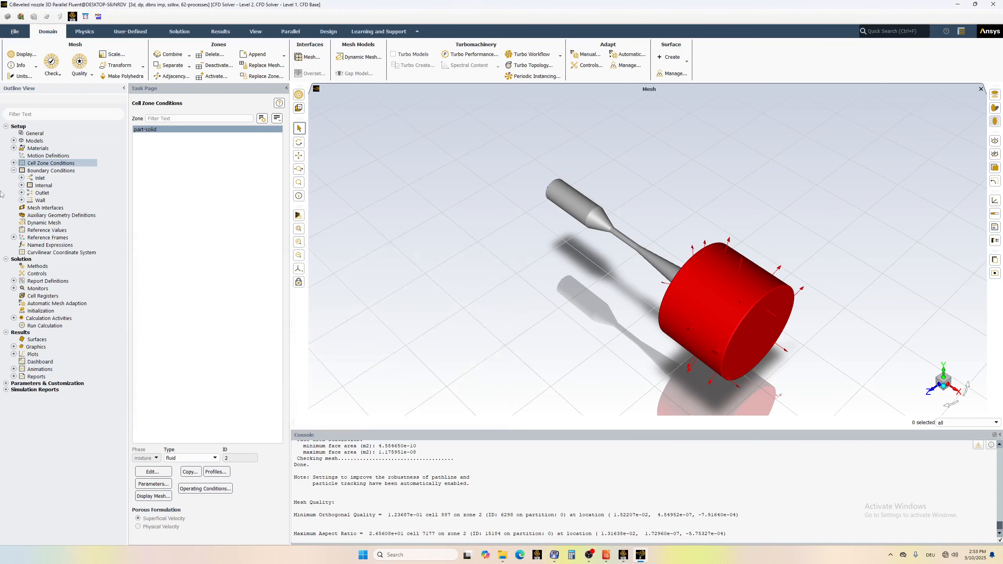
Set pressure_inlet's gauge total pressure to 3000000 Pa and its supersonic/initial gauge pressure to 2999000 Pa.
left_click(22, 178)
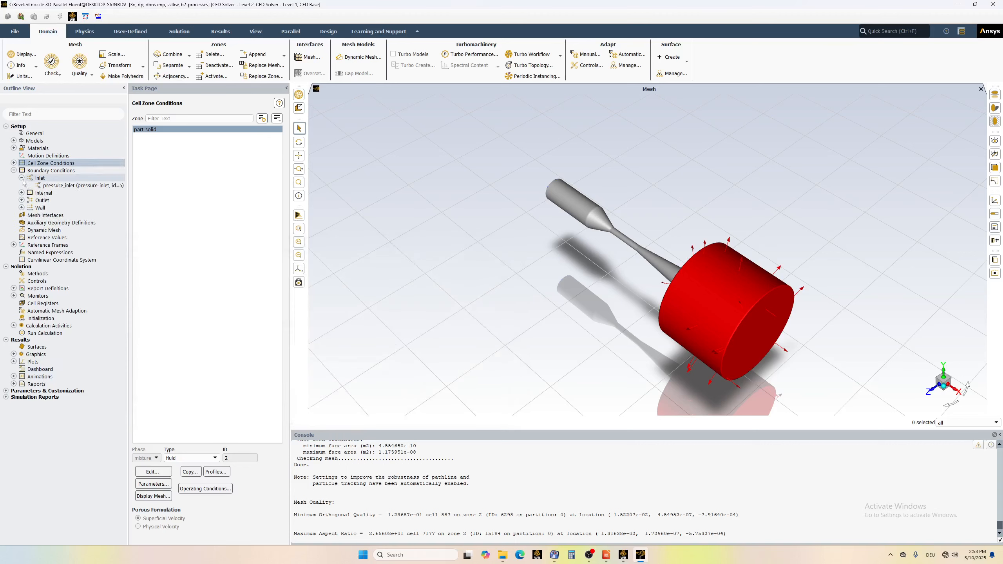
left_click(67, 186)
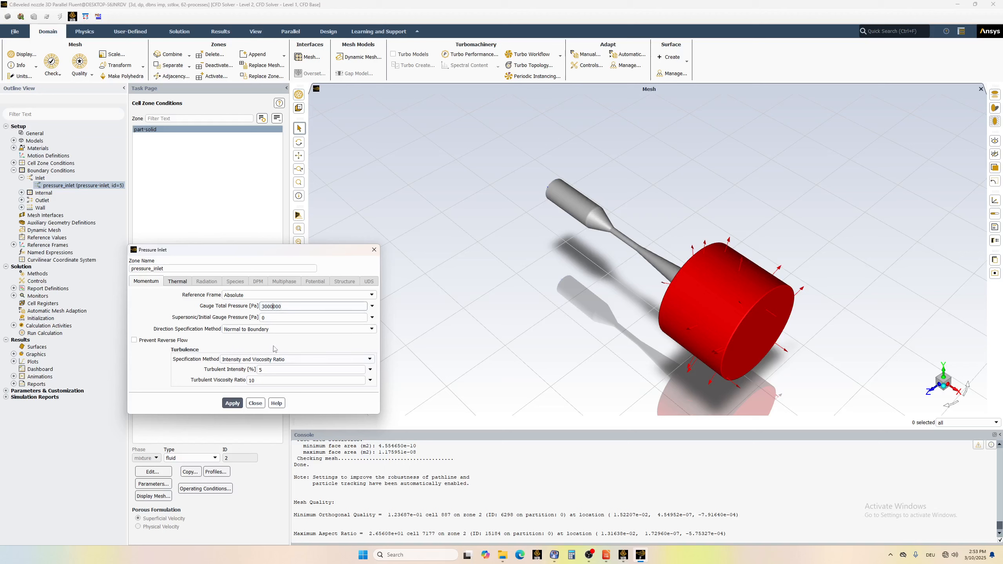
left_click(272, 318)
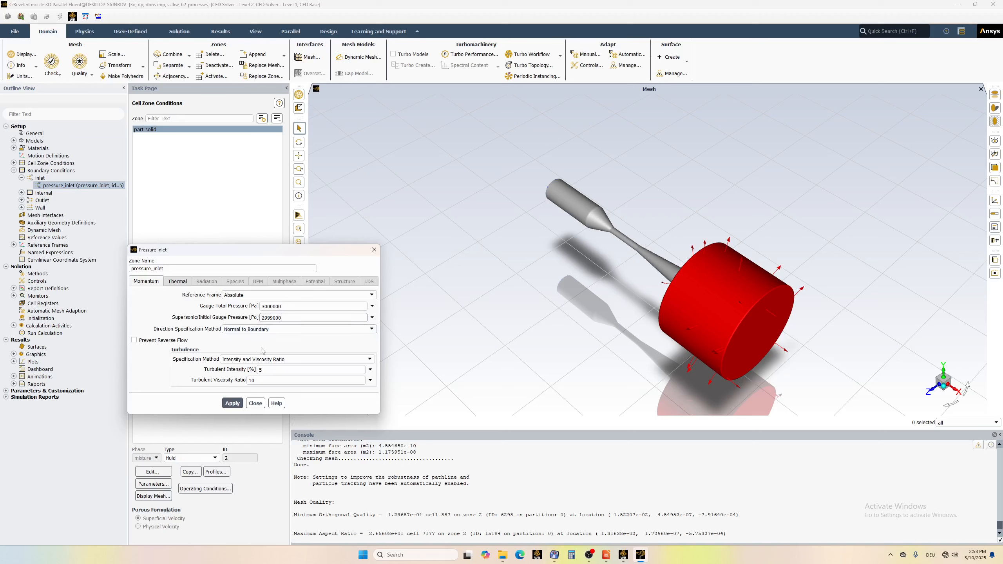
Specify the inlet turbulence by Intensity and Hydraulic Diameter, set the hydraulic diameter to 1 mm, and apply the settings.
left_click(256, 360)
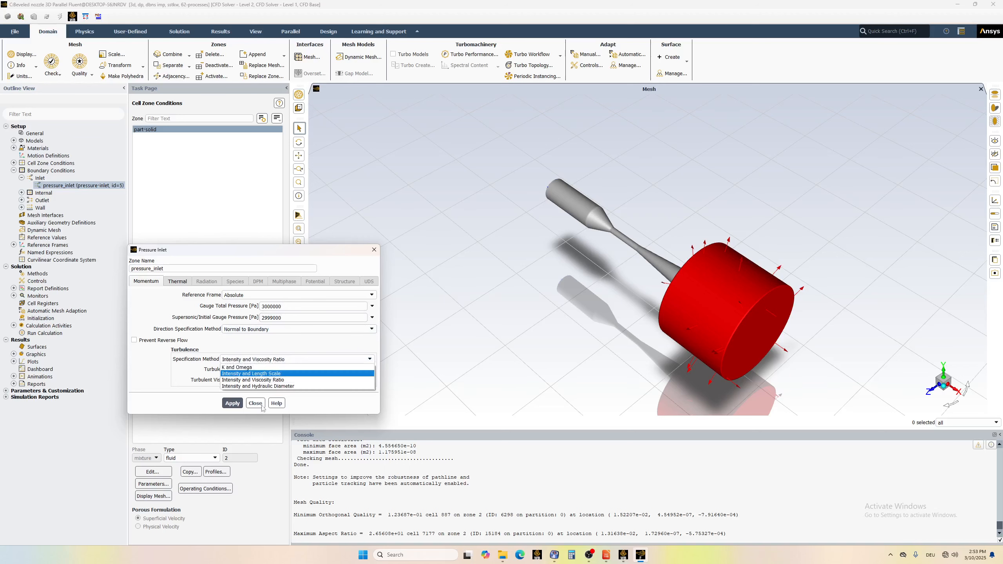
left_click(264, 388)
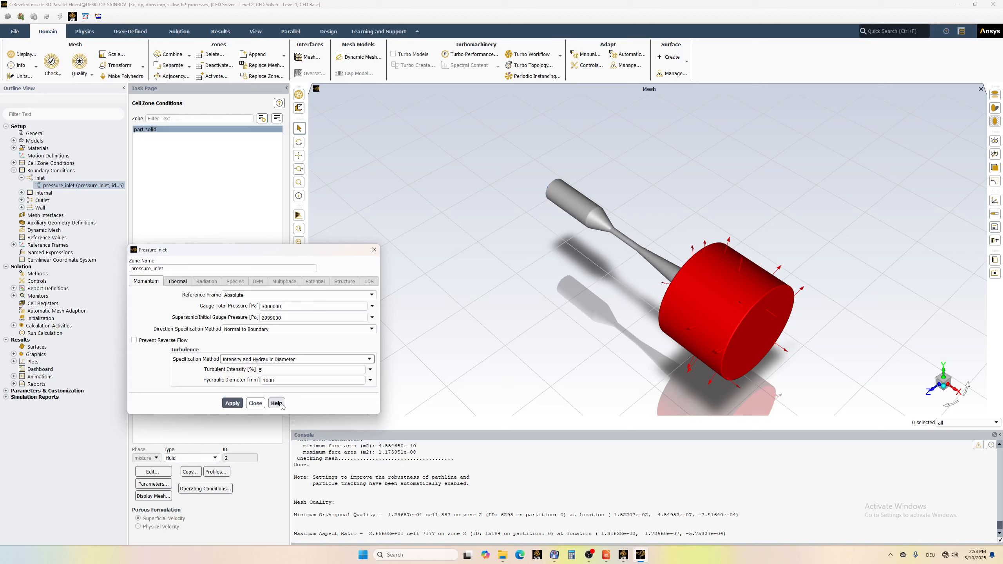
left_click_drag(268, 370, 241, 374)
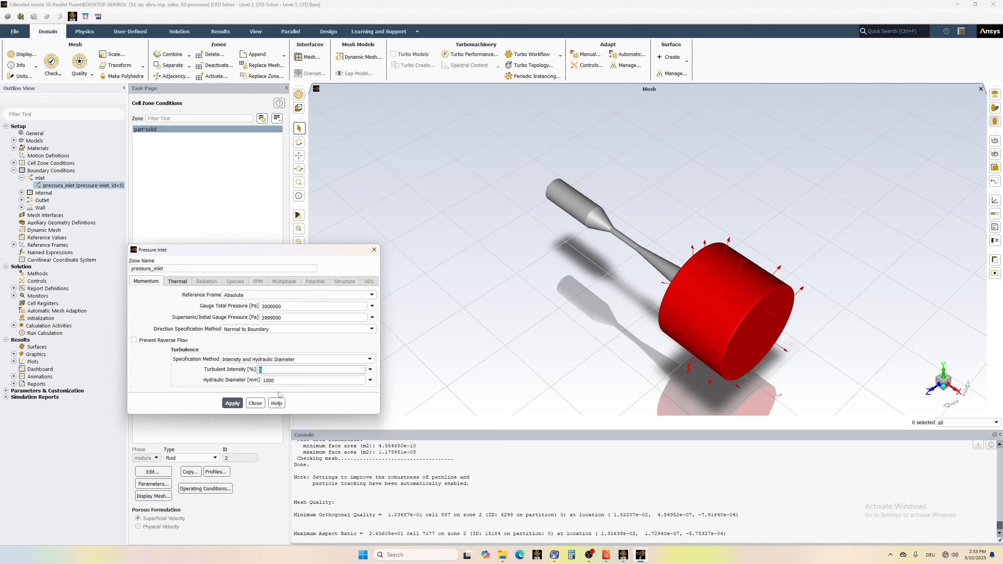
double_click(298, 380)
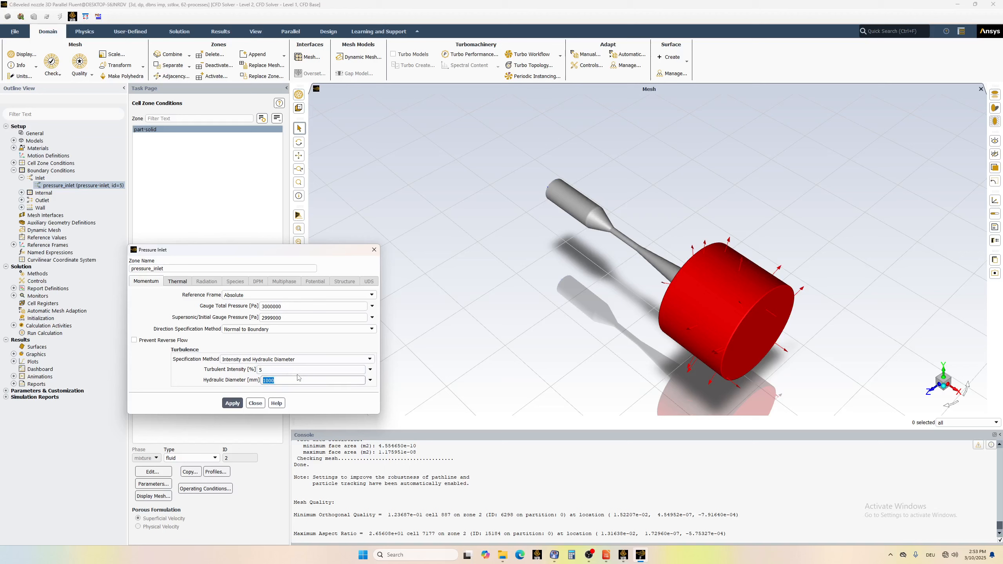
type("1")
left_click(234, 404)
Check the total temperature in pressure_inlet's thermal settings, apply them and close the inlet boundary condition.
left_click(177, 281)
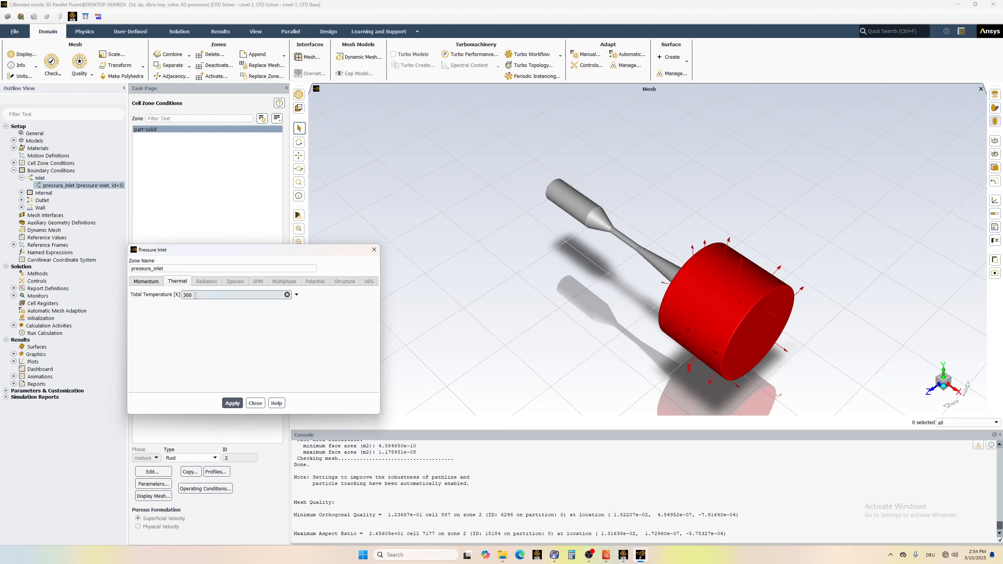
left_click(233, 406)
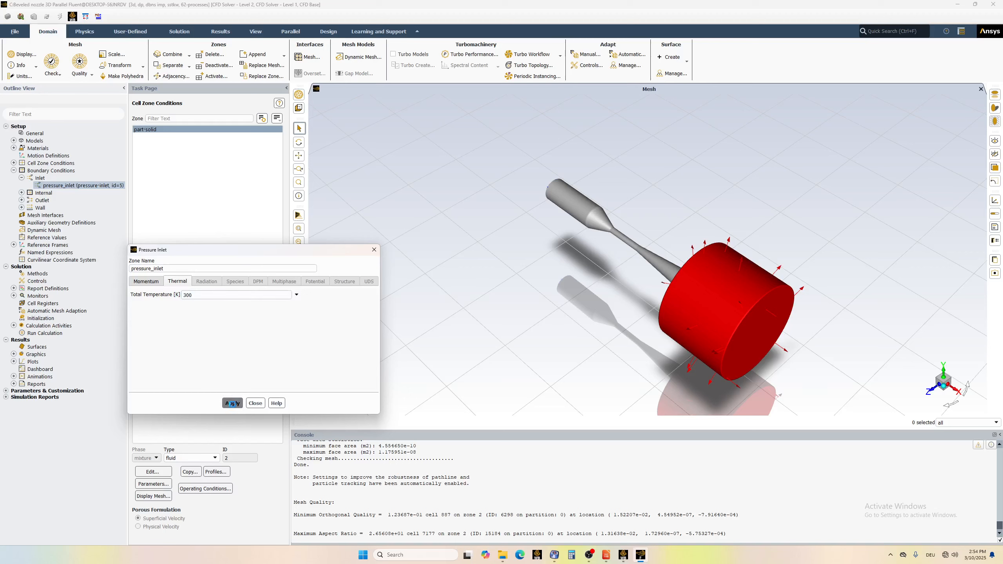
left_click(255, 404)
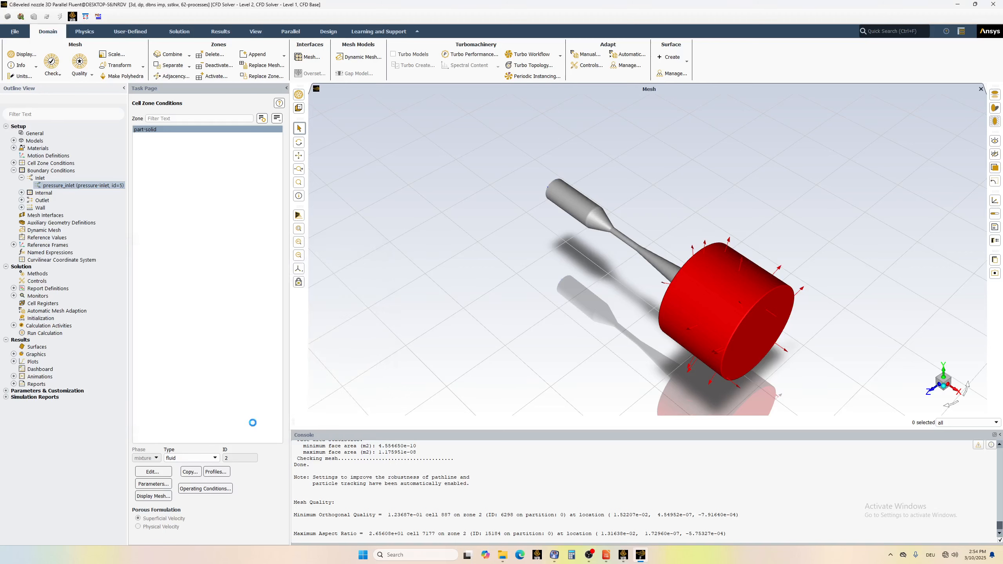
Set pressure_outlet's gauge pressure to 0.001 Pa and its backflow turbulence to Intensity and Hydraulic Diameter with a 2 mm diameter.
double_click(42, 200)
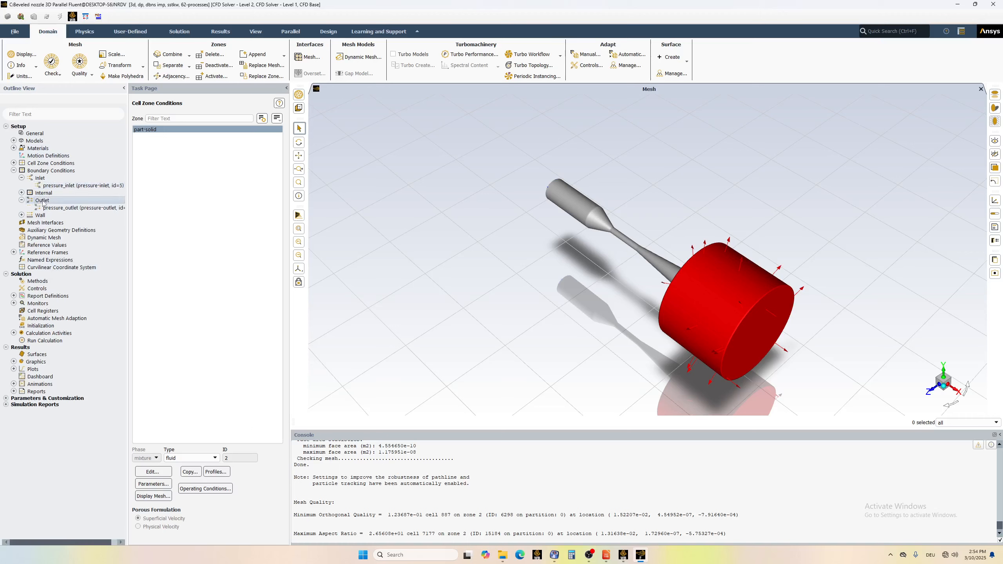
double_click(73, 208)
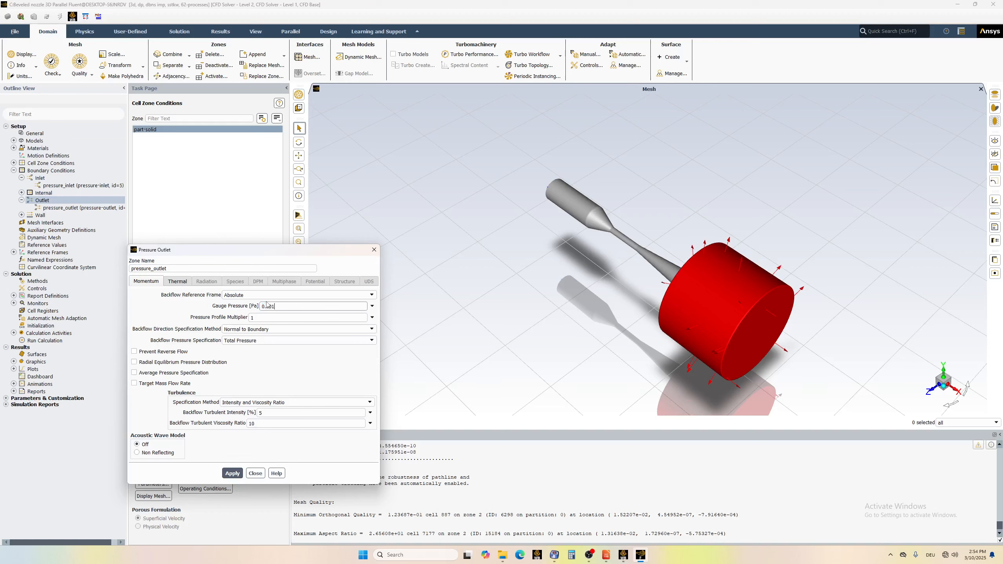
left_click(266, 403)
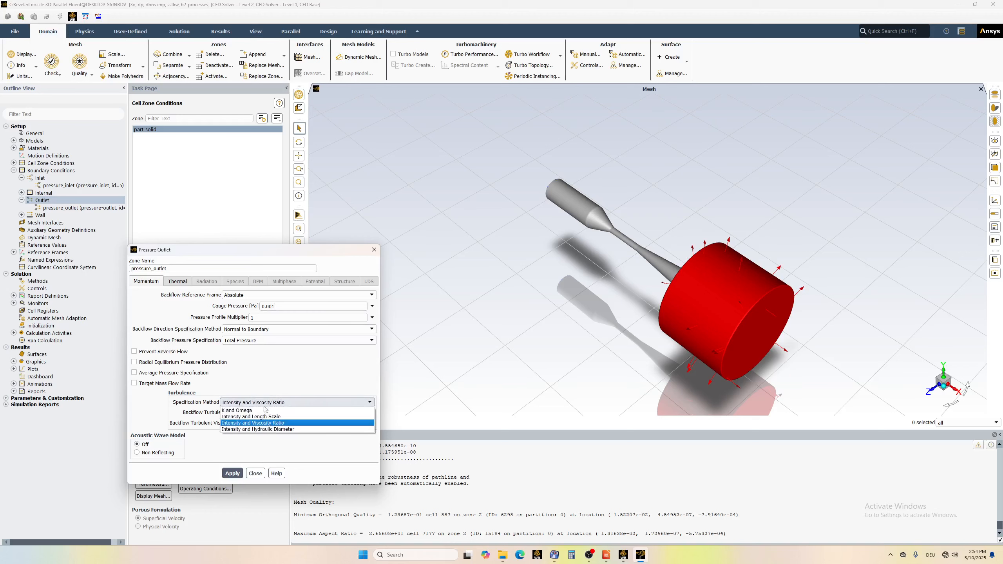
left_click(260, 429)
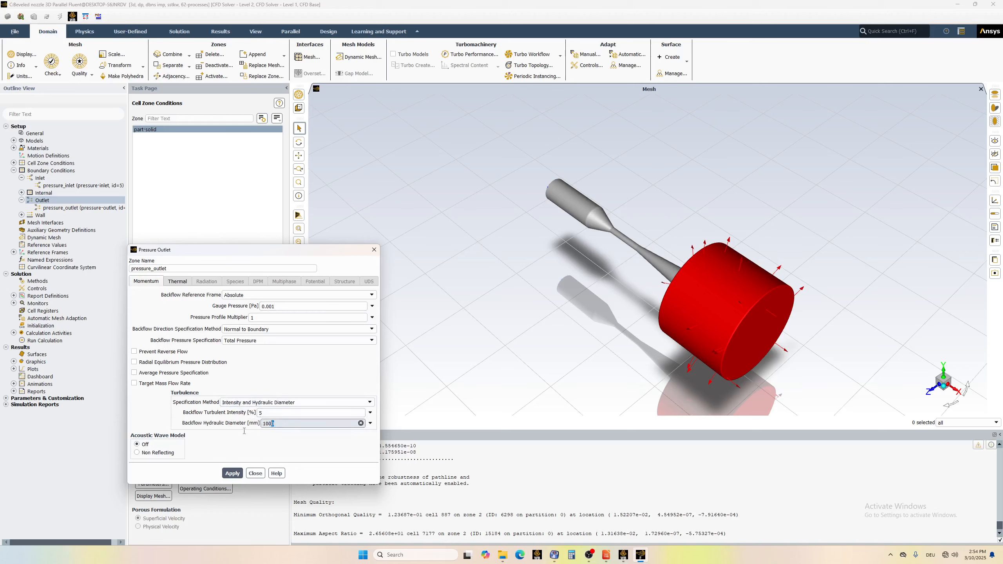
double_click(270, 423)
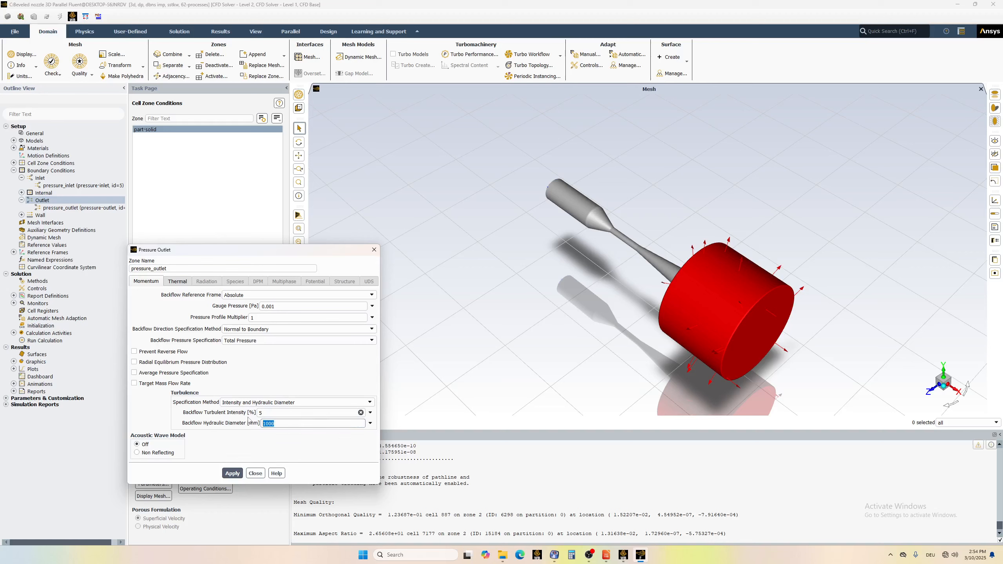
type("2")
left_click(232, 473)
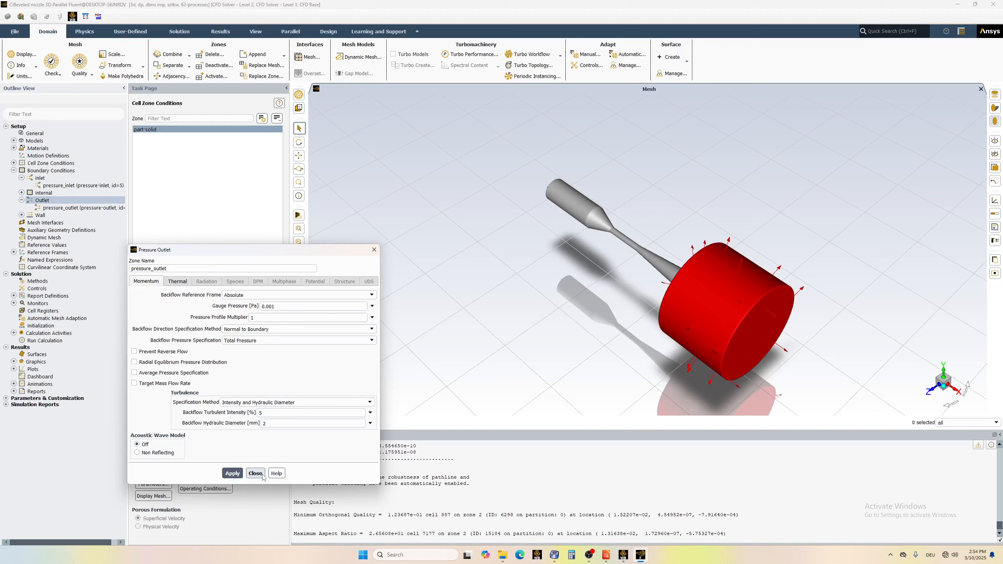
left_click(256, 473)
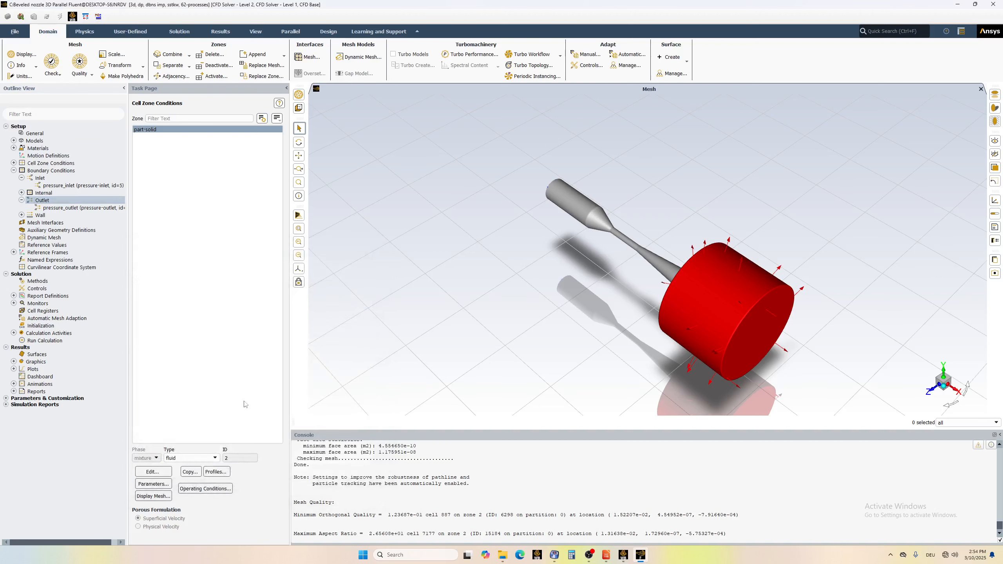
Review the momentum and thermal conditions of the wall boundary without changing them.
left_click(21, 215)
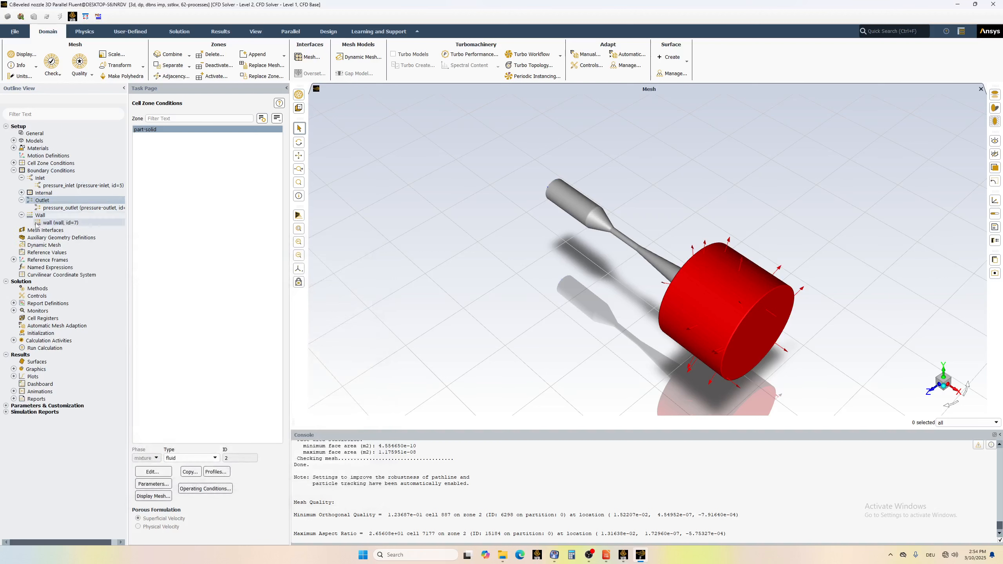
left_click(57, 224)
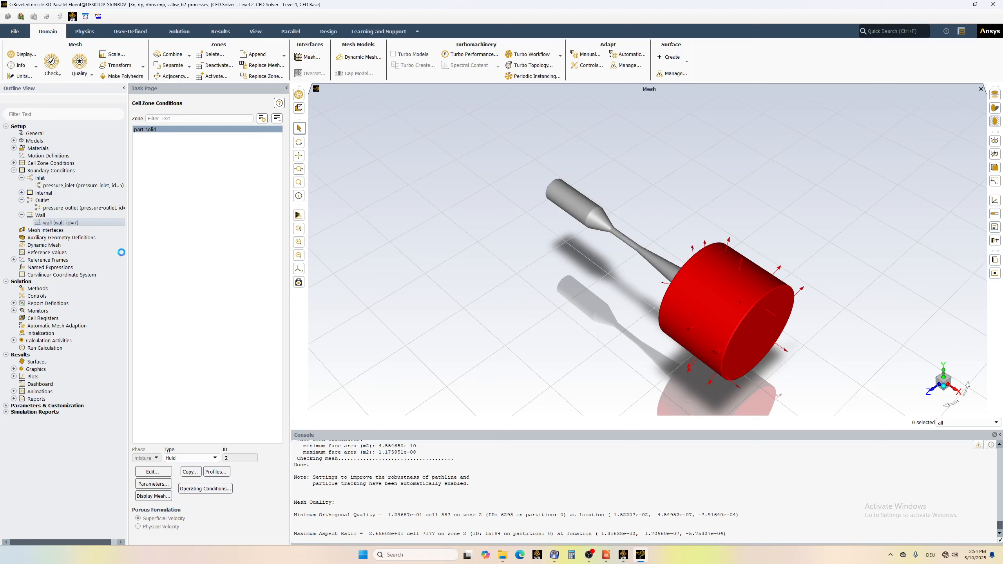
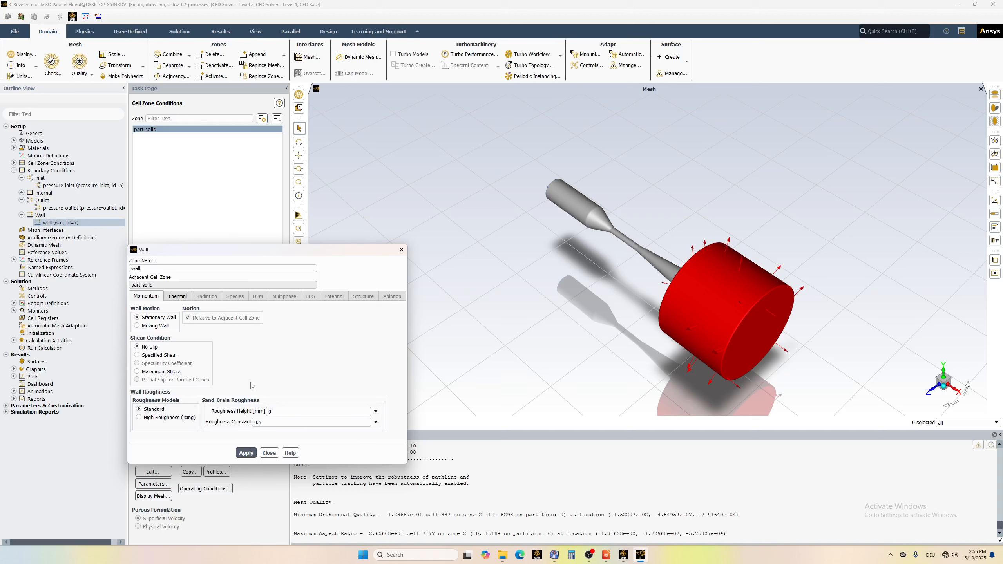
left_click(181, 297)
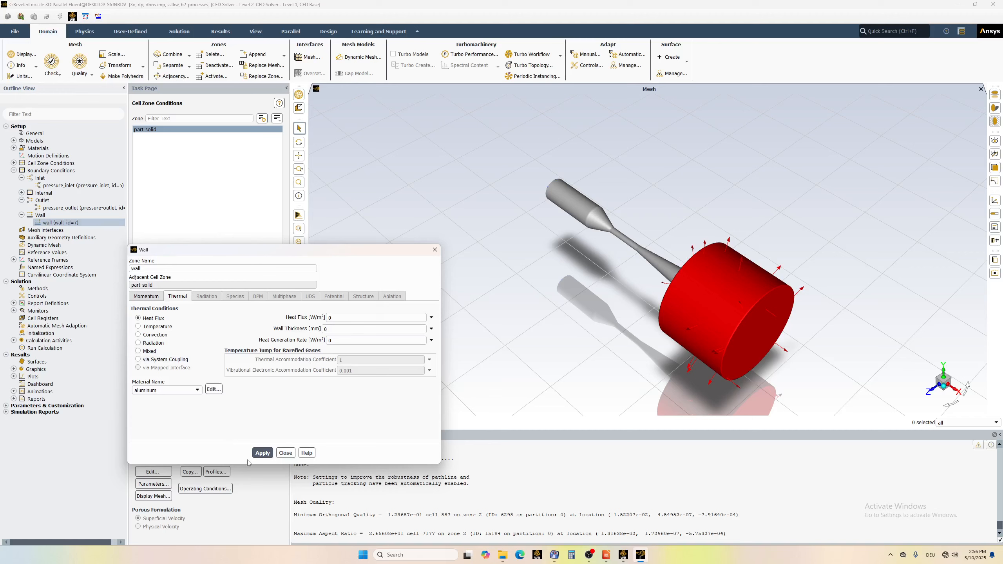
left_click(286, 453)
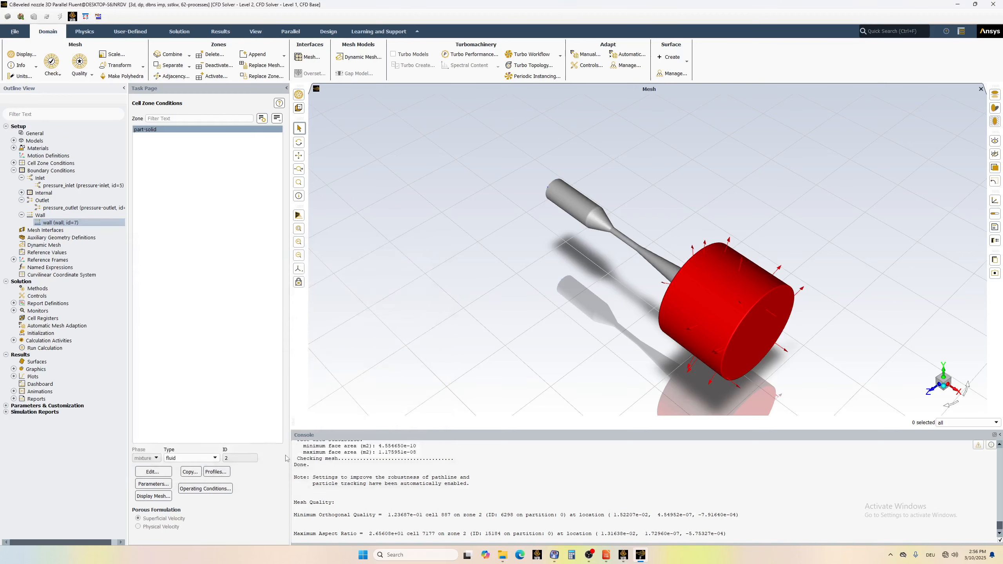
left_click(13, 170)
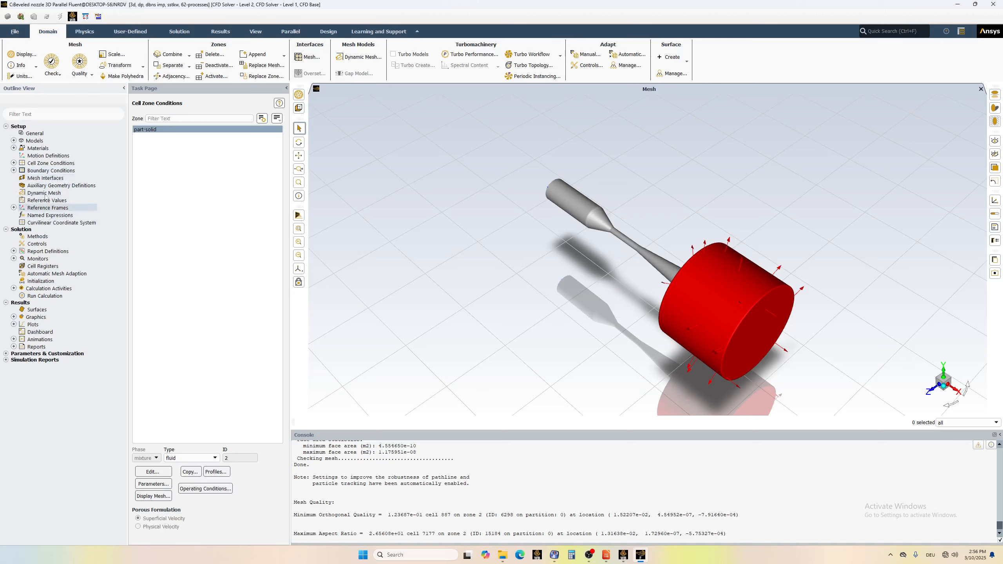
Review the solution methods, including the flow discretization schemes, and the Courant number and under-relaxation factors.
left_click(35, 236)
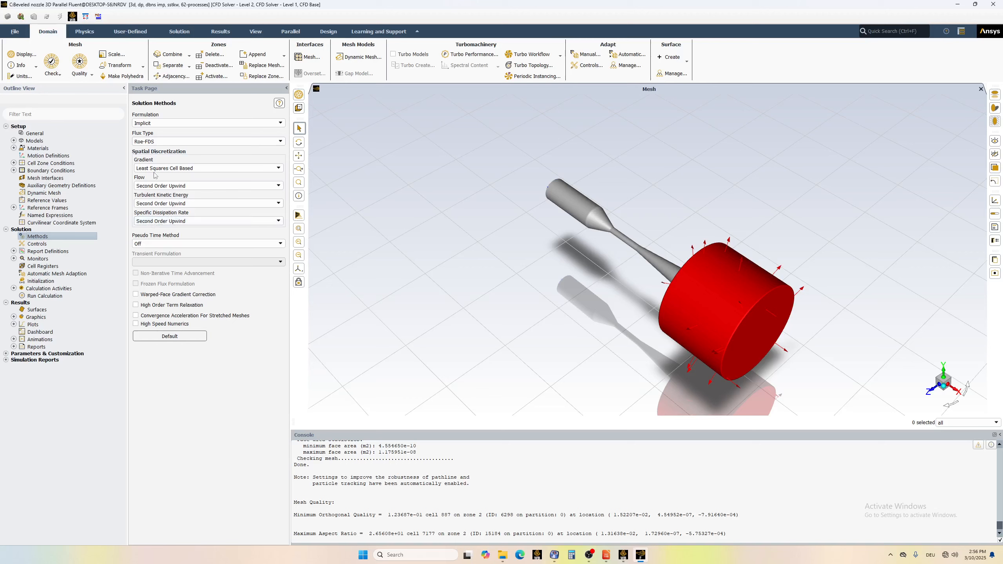
left_click(167, 187)
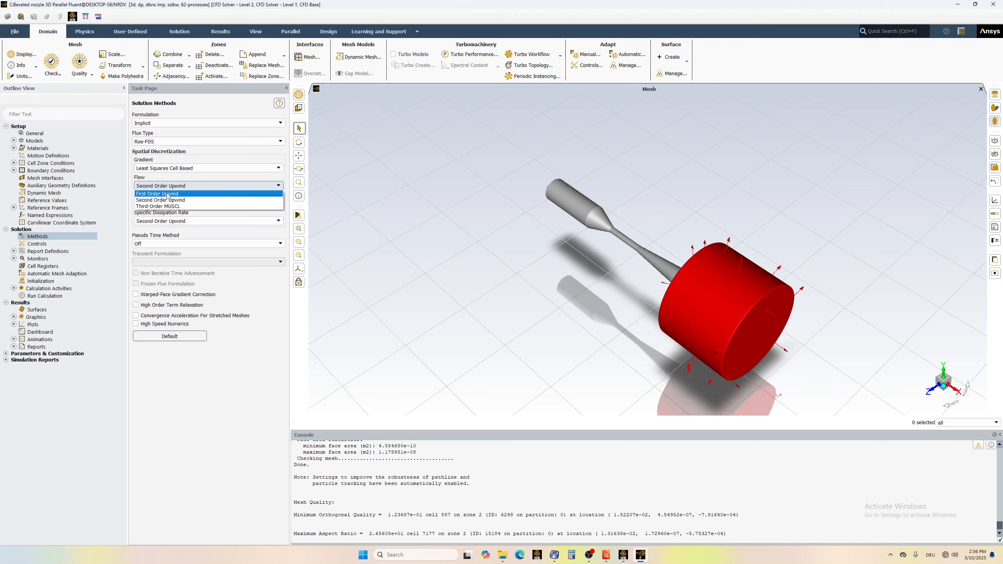
left_click(167, 188)
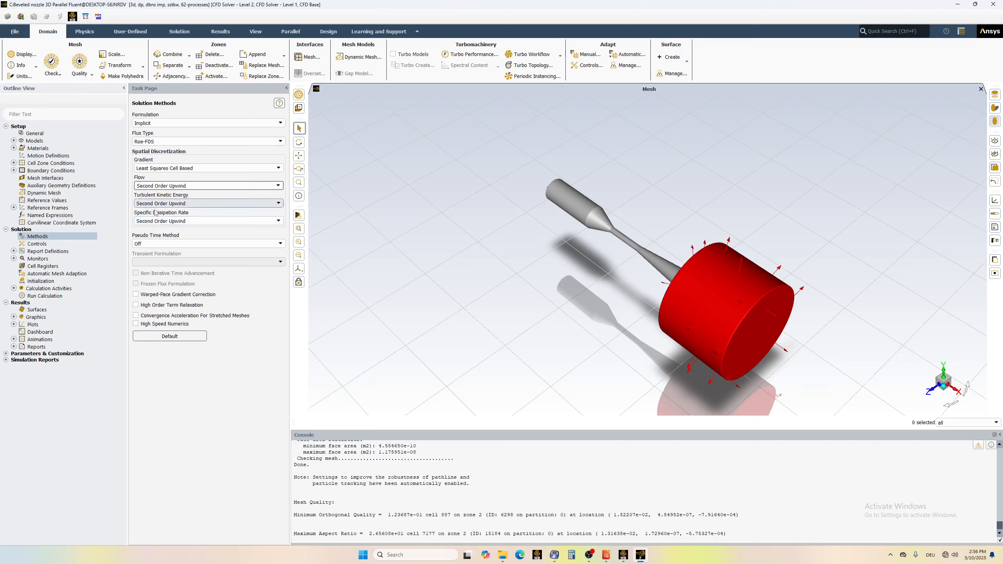
left_click(43, 245)
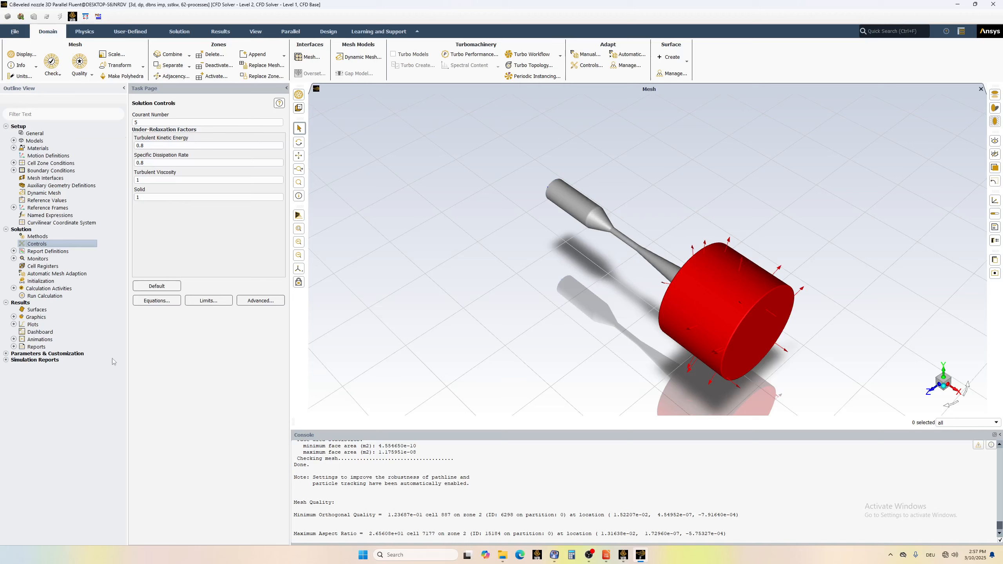
Set the residual monitors' absolute convergence criteria for continuity and the x-, y- and z-velocity to 0.00001.
left_click(34, 260)
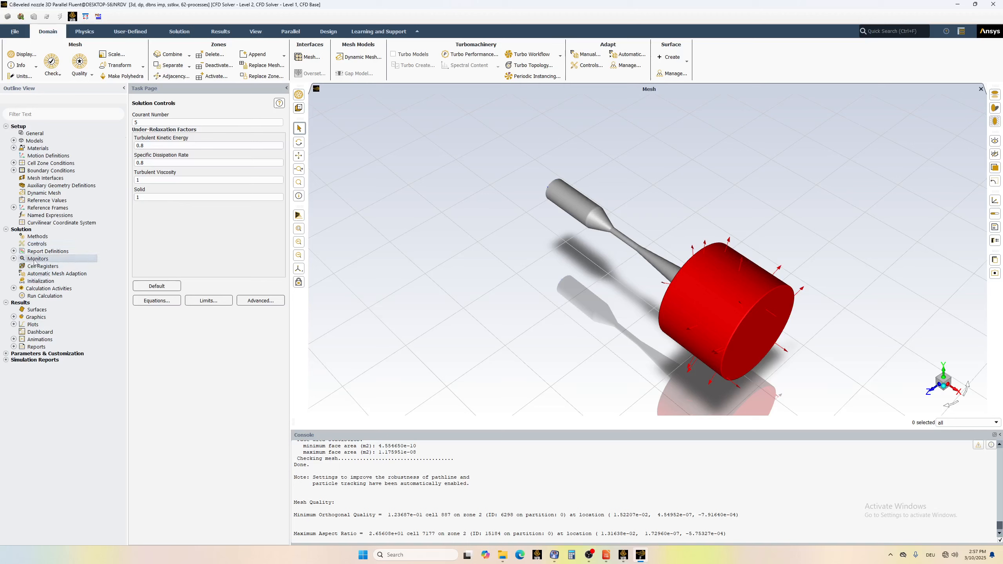
double_click(34, 261)
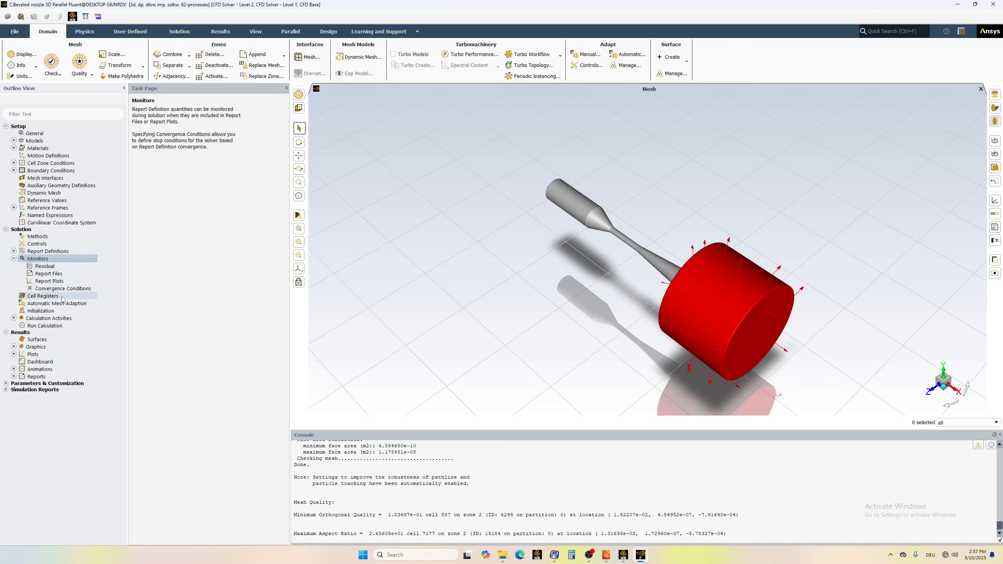
double_click(49, 266)
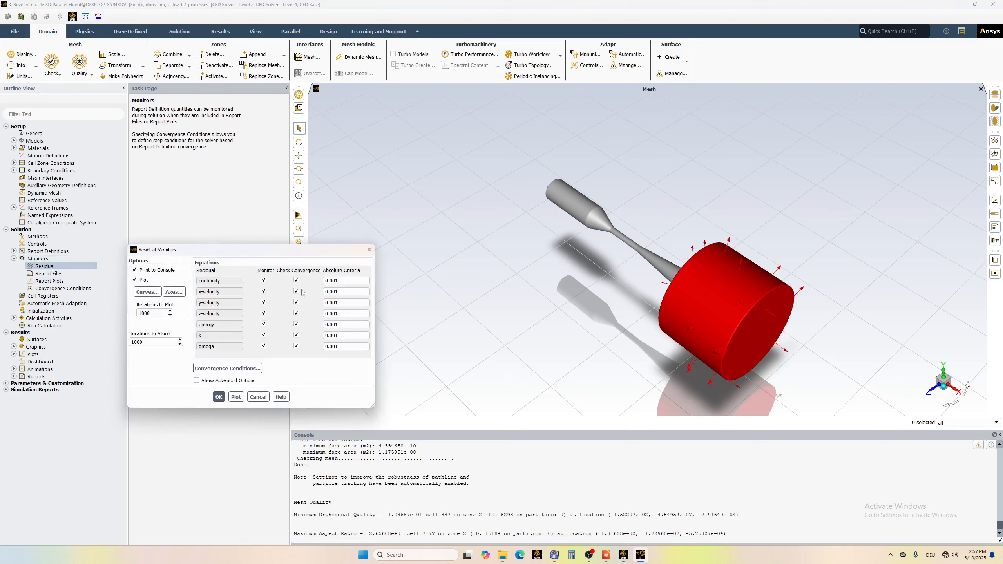
left_click(335, 281)
type("00")
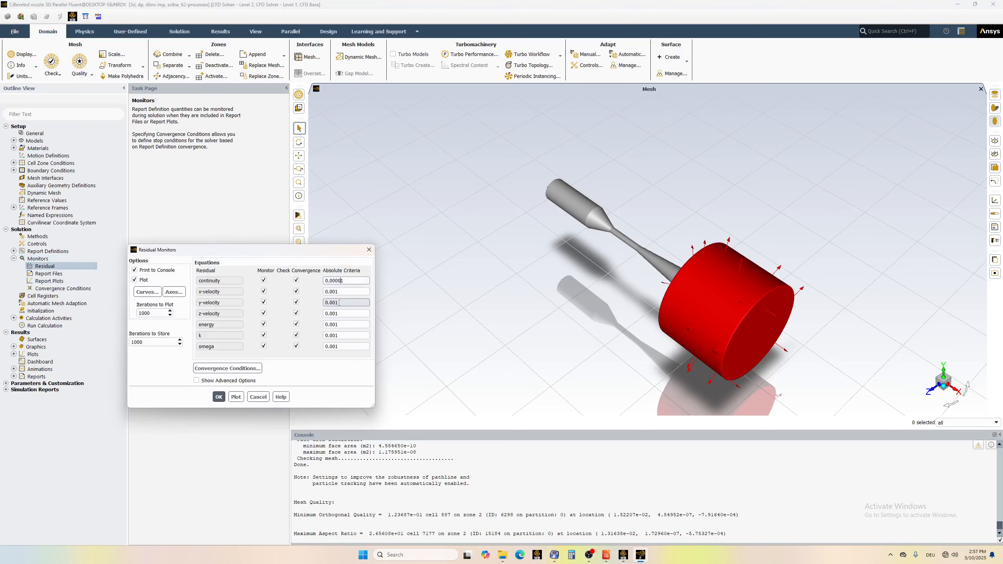
left_click(335, 292)
type("00")
left_click(336, 303)
type("00")
left_click(334, 314)
type("00")
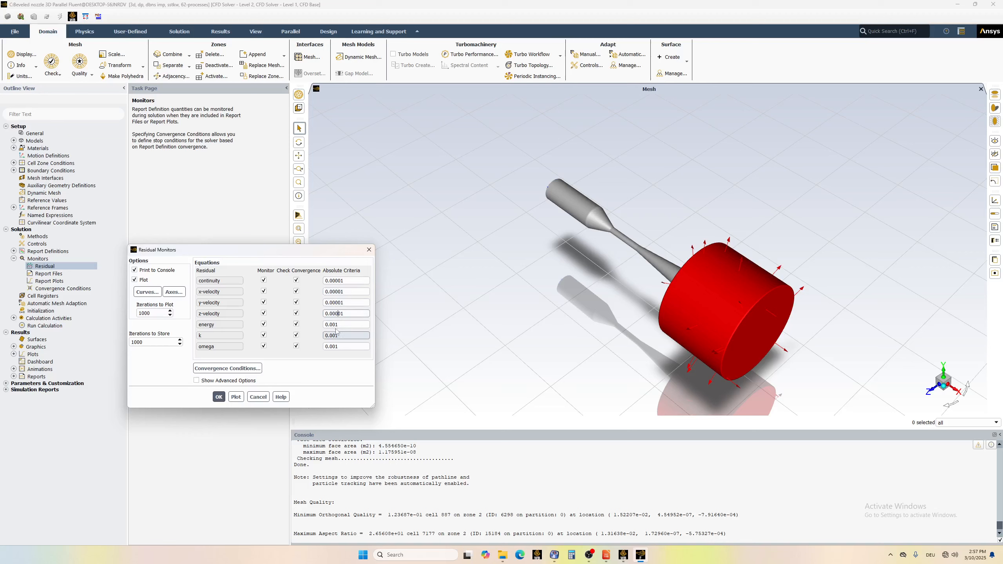
Set the absolute convergence criteria for energy, k and omega to 0.00001 and apply the residual settings.
left_click(335, 325)
type("00")
left_click(335, 334)
type("00")
left_click(335, 346)
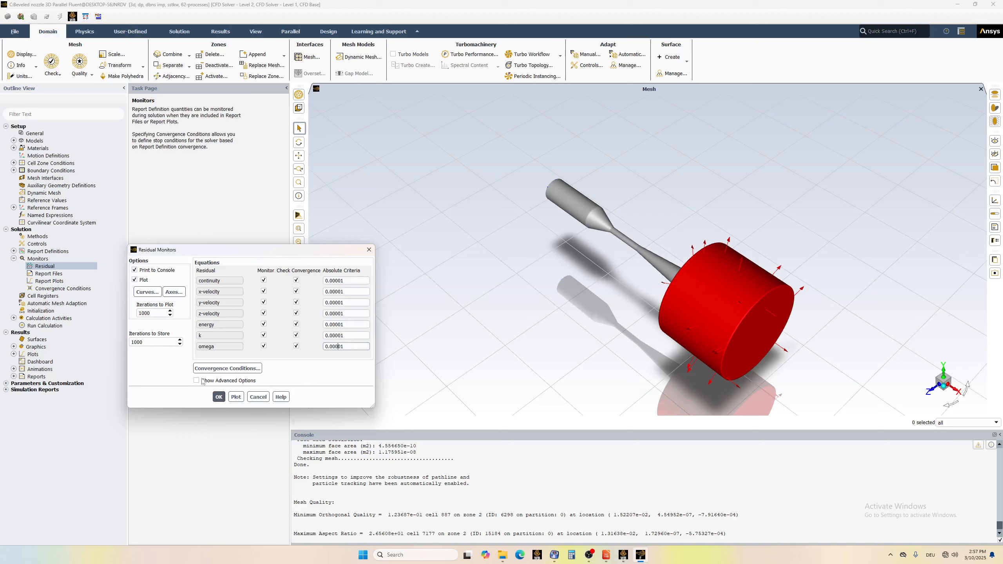
left_click(218, 397)
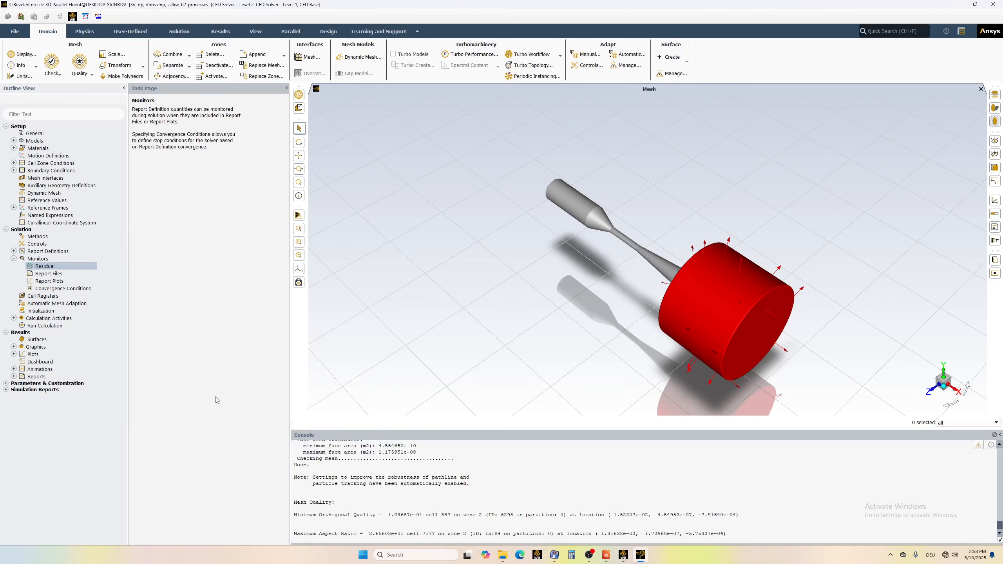
For a new report plot, create a Facet Maximum surface report of Density on pressure_outlet.
double_click(48, 274)
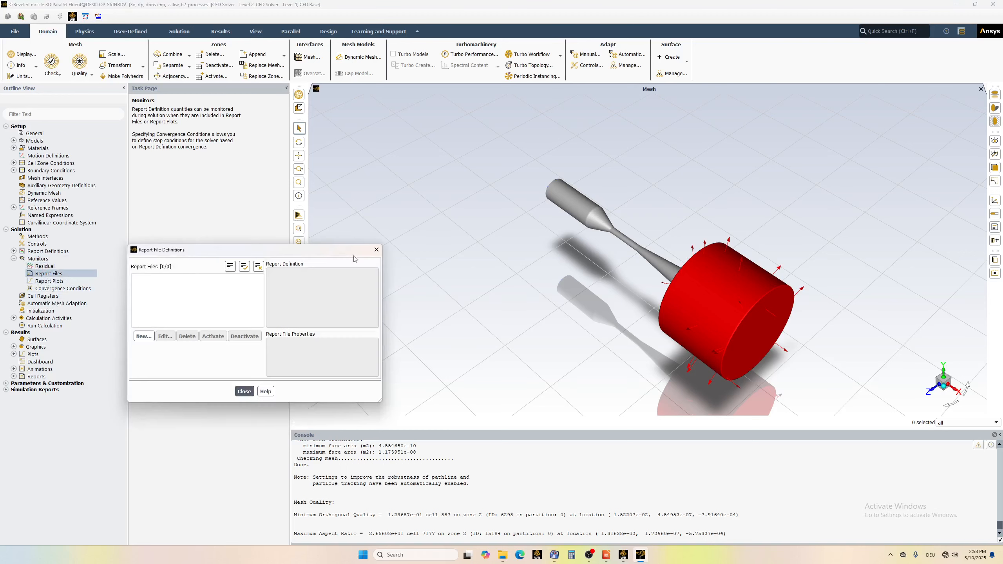
left_click(377, 249)
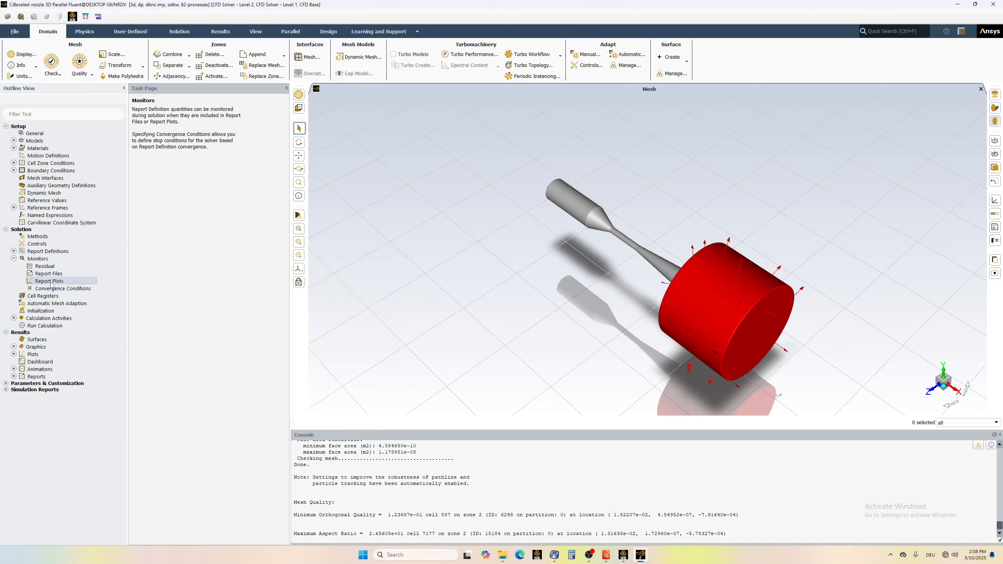
double_click(49, 281)
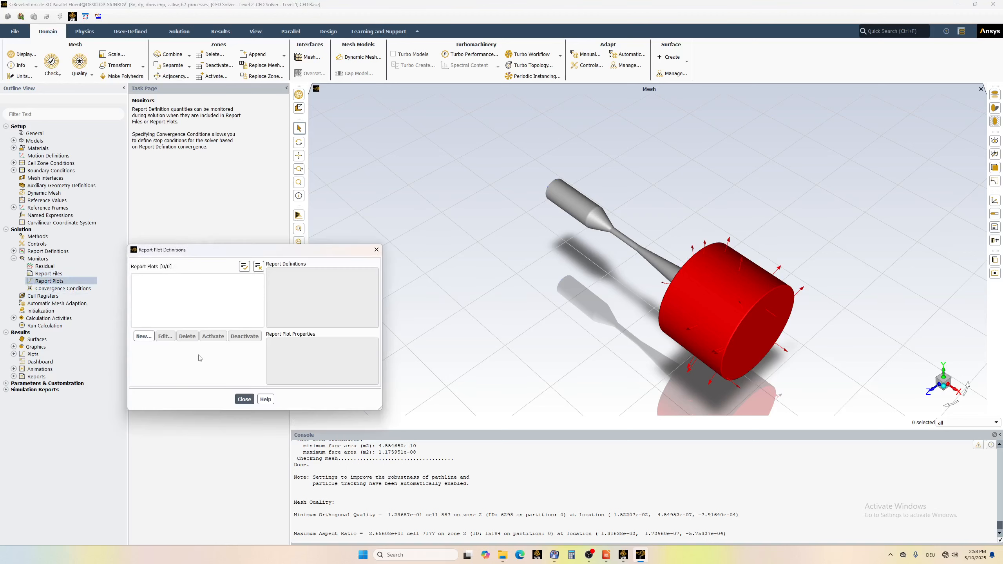
left_click(144, 336)
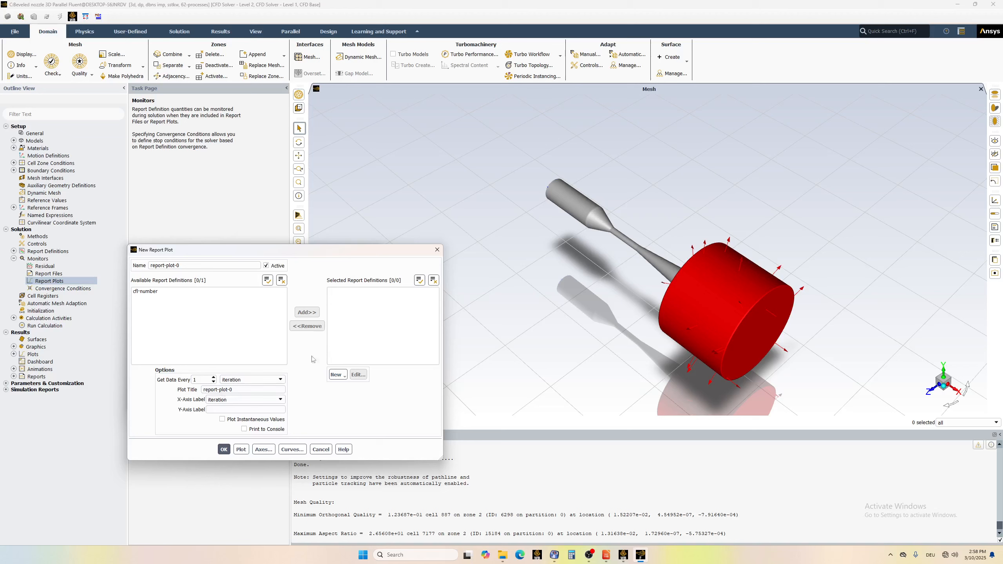
left_click(337, 375)
mouse_move(360, 390)
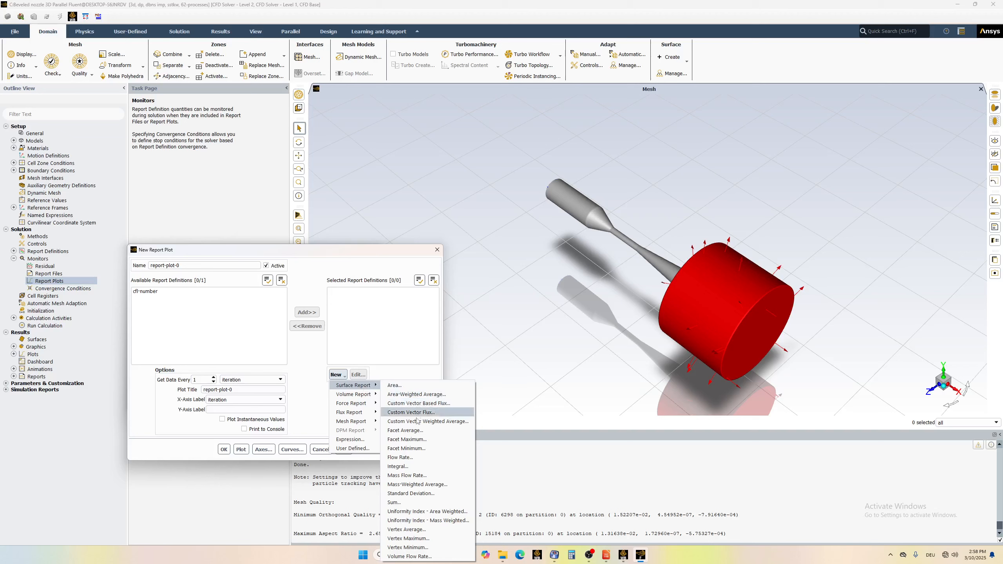
left_click(413, 441)
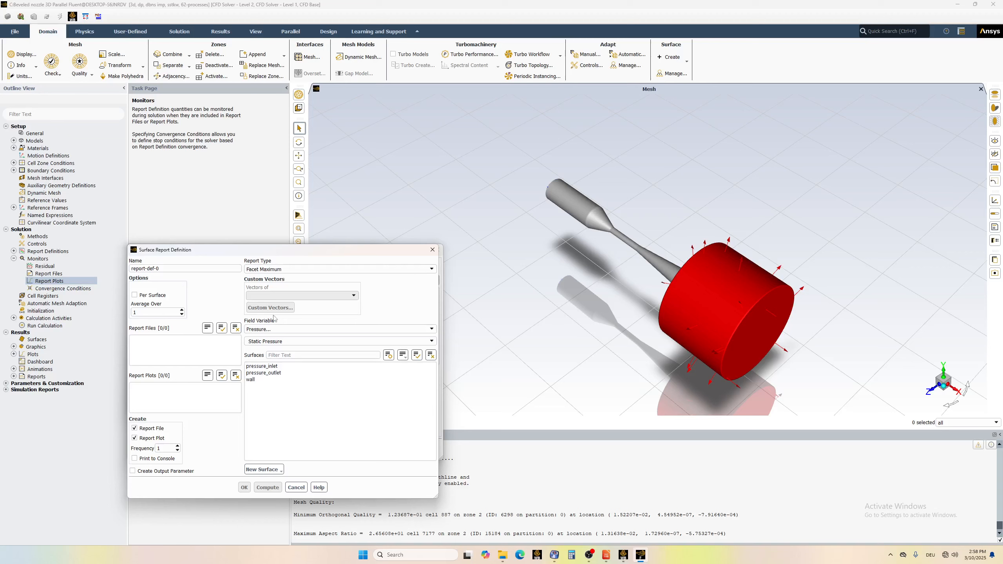
left_click(263, 329)
left_click(258, 351)
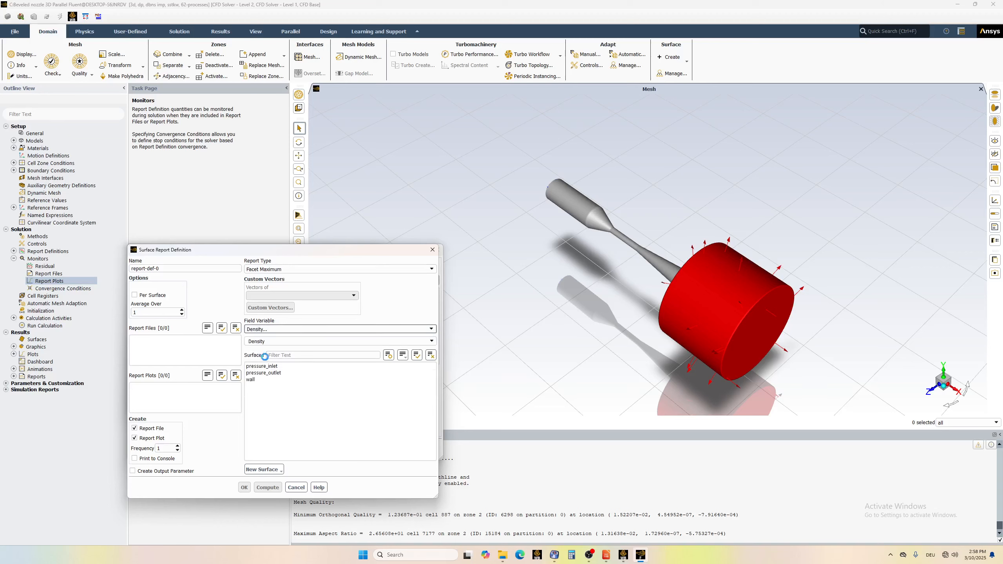
left_click(275, 373)
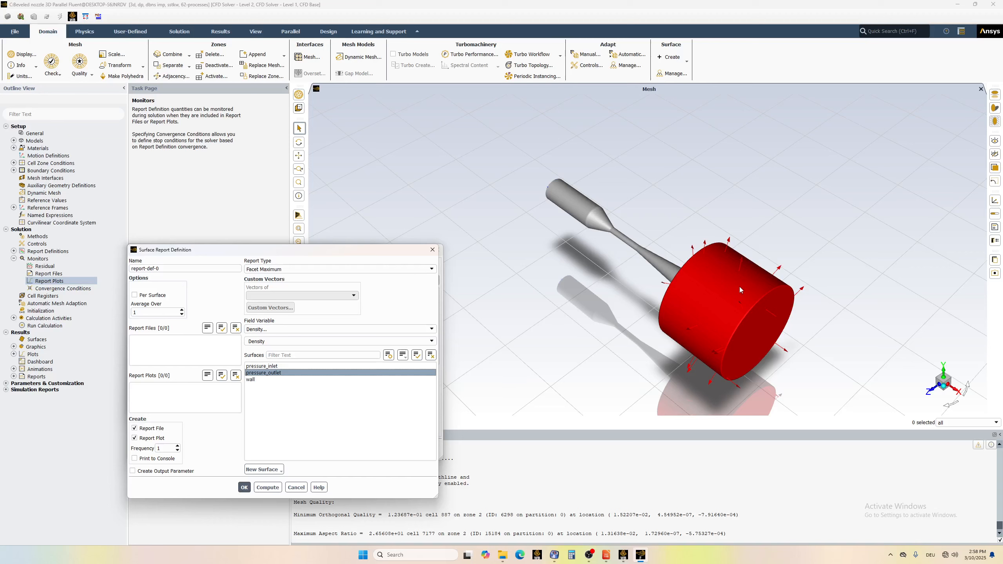
left_click(272, 373)
left_click(264, 373)
left_click(244, 488)
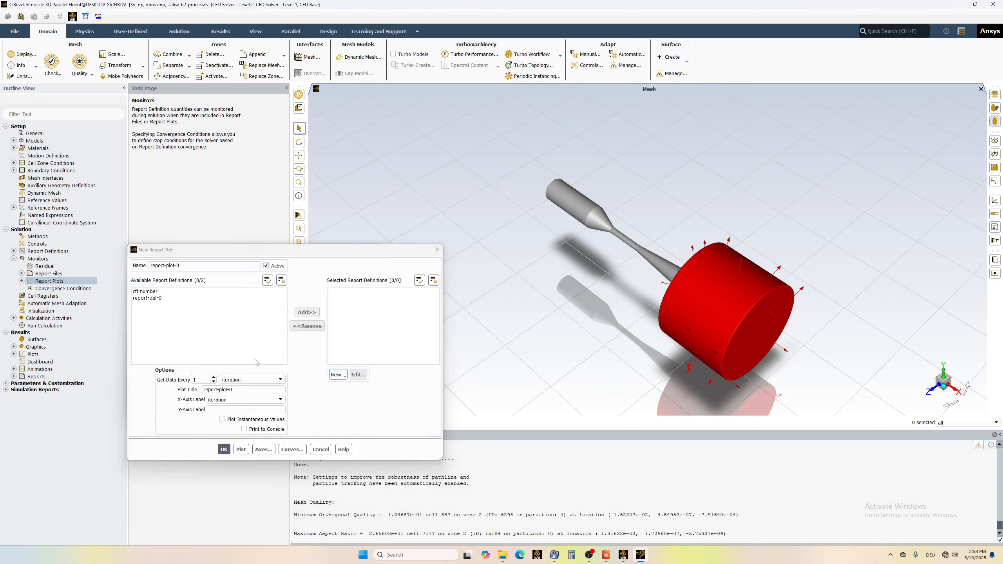
Add report-def-0 to the new report plot, save the plot and close the report plot definitions.
left_click(148, 298)
left_click(308, 313)
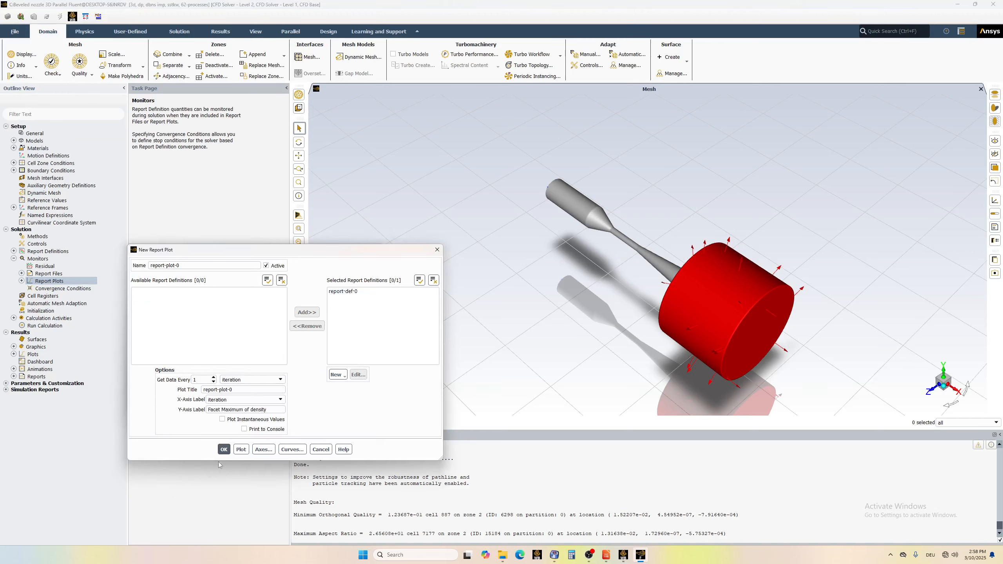
left_click(224, 451)
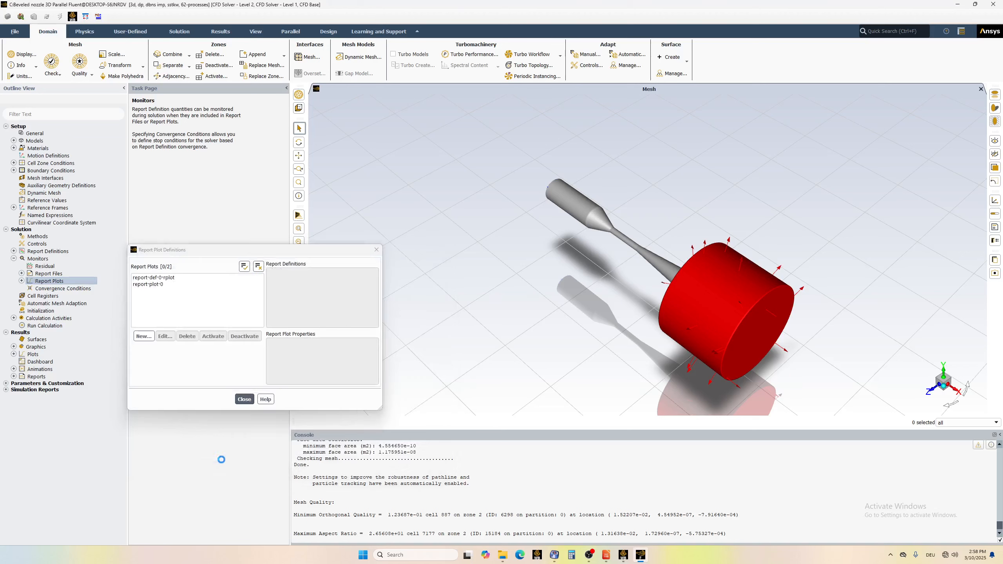
left_click(244, 399)
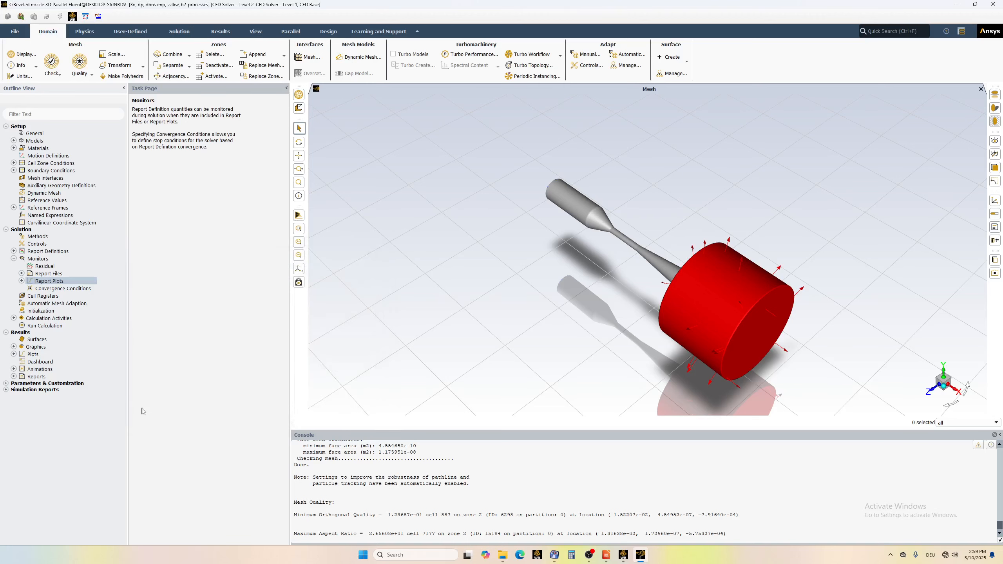
Initialize the flow solution with the Hybrid Initialization method.
left_click(39, 311)
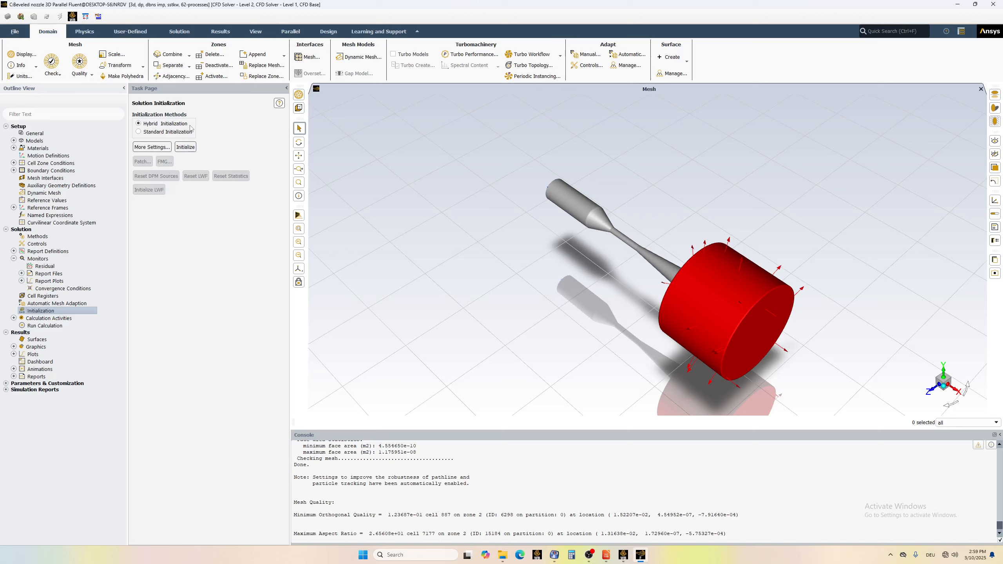
left_click(186, 147)
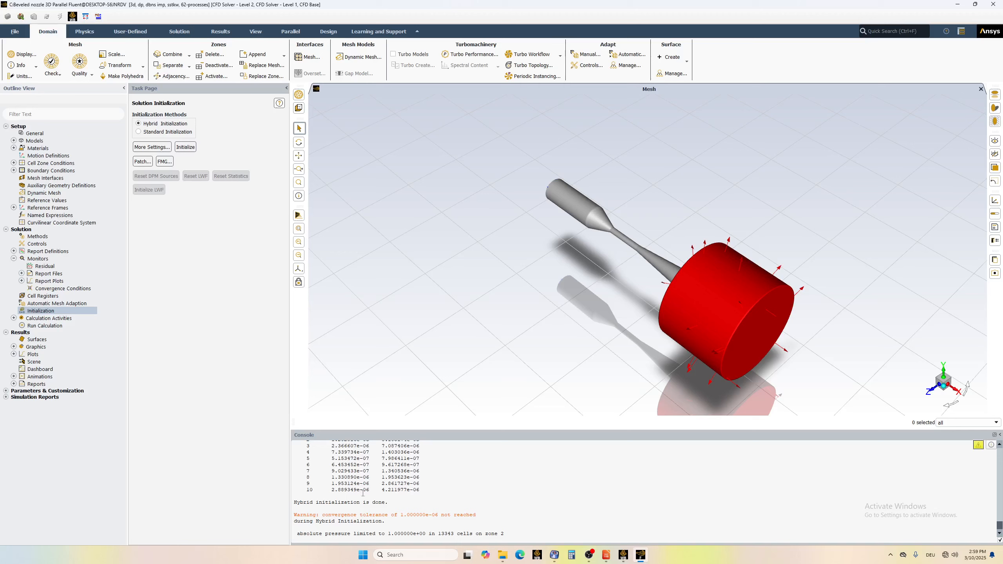
left_click(426, 515)
Configure autosave to write the data file every 1000 iterations, saving associated case files only if modified.
double_click(39, 320)
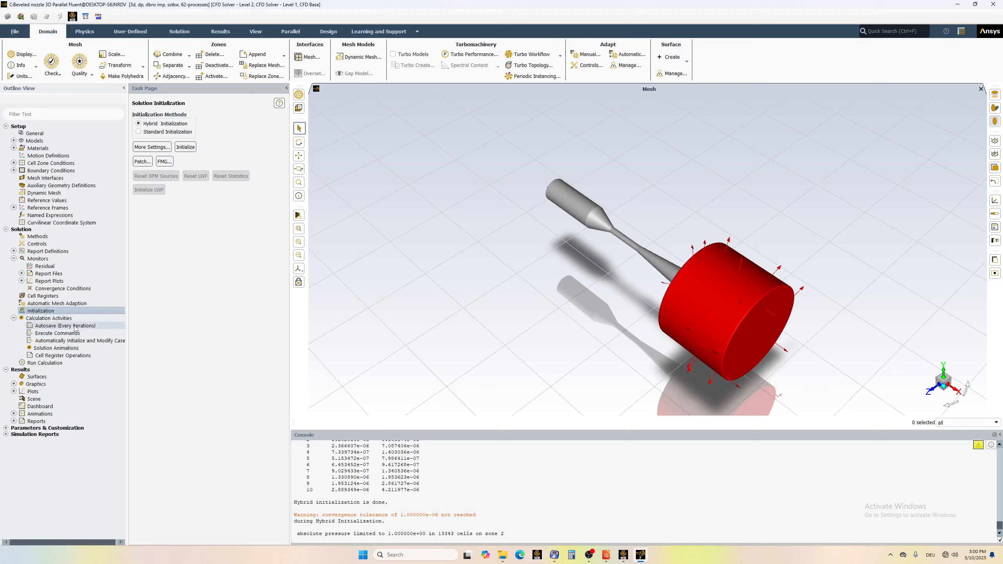
double_click(41, 320)
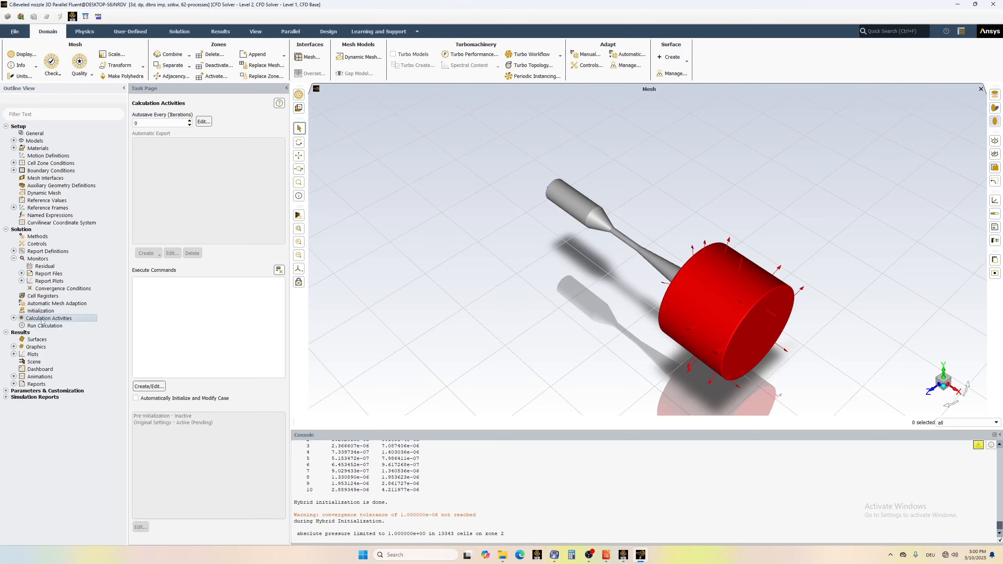
left_click_drag(146, 124, 95, 136)
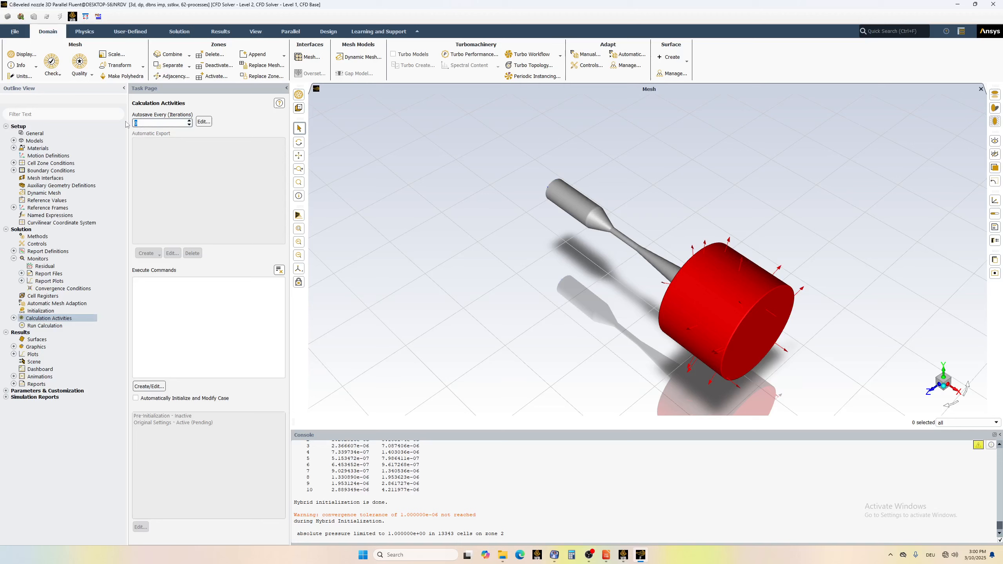
type("1000")
left_click(203, 122)
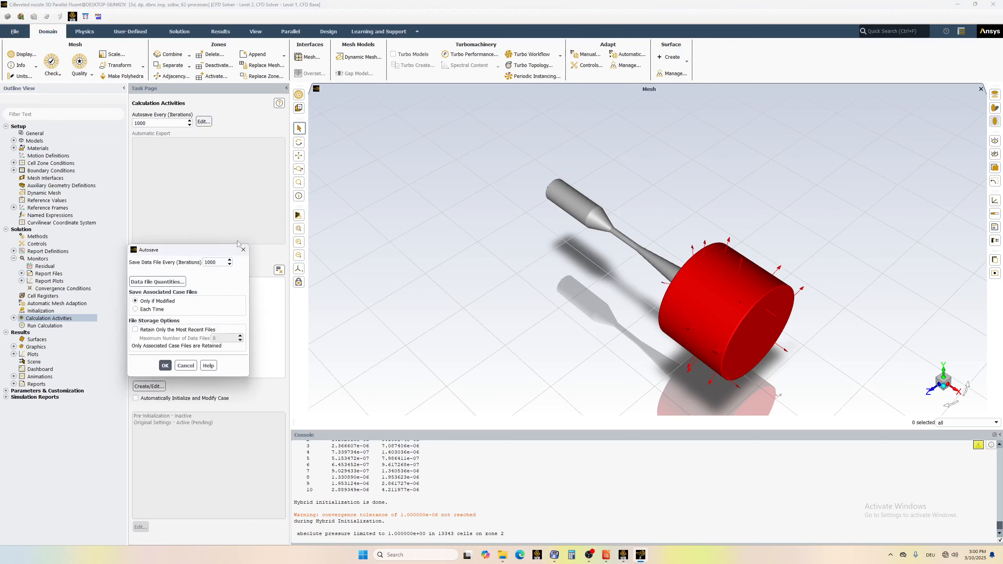
left_click(165, 365)
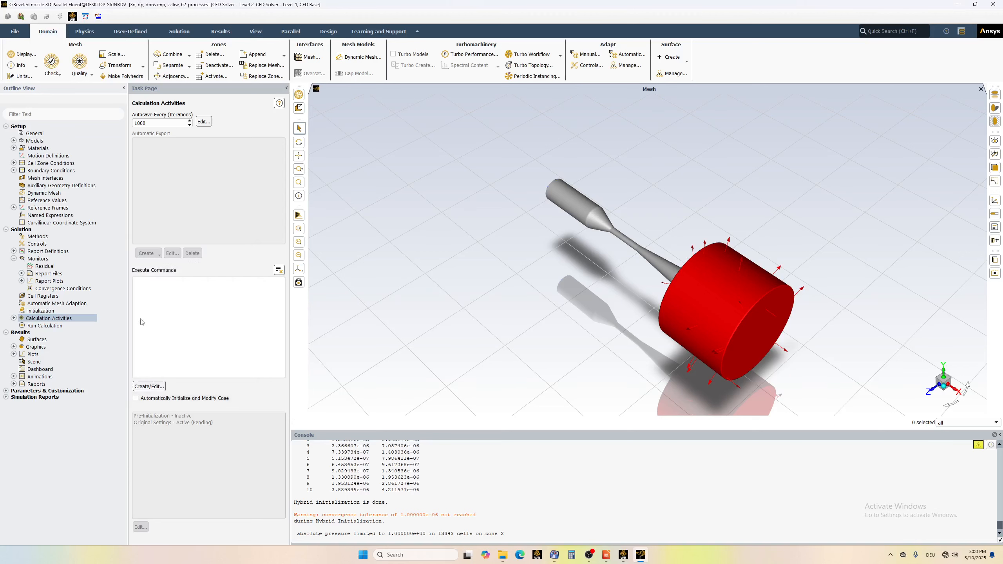
Run the case check for the calculation and set the number of iterations to 1000000.
left_click(47, 328)
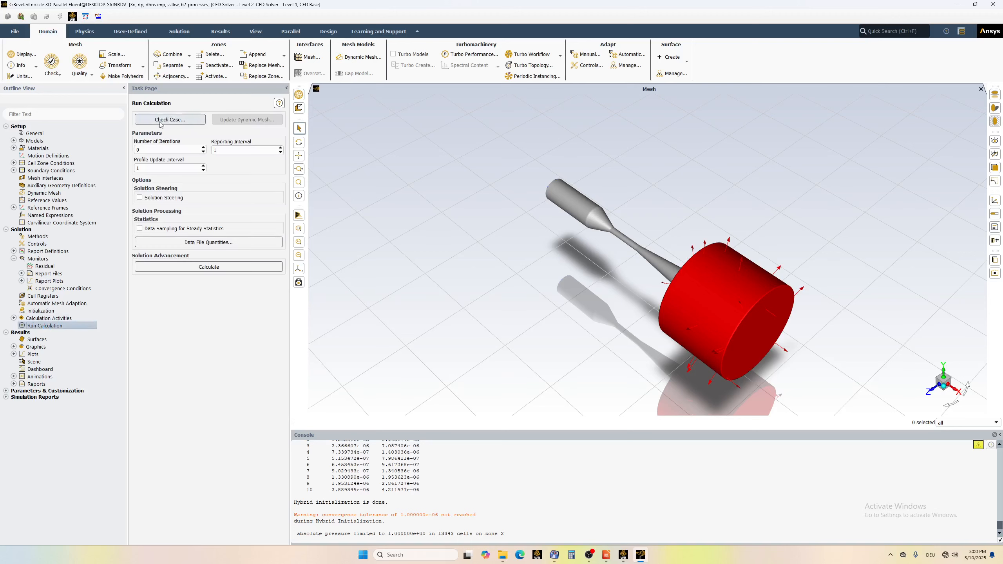
left_click(162, 120)
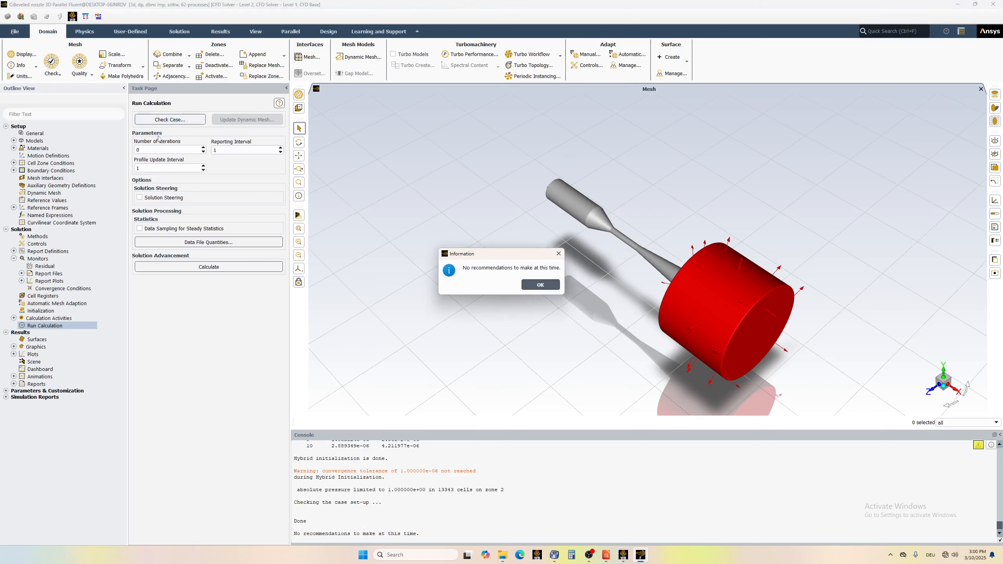
left_click(540, 284)
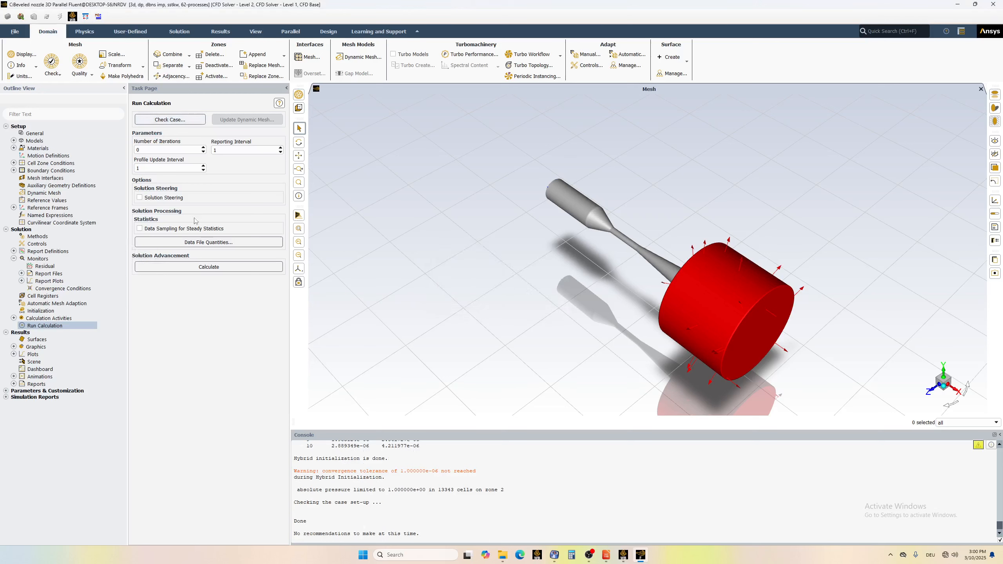
double_click(158, 149)
type("1000000")
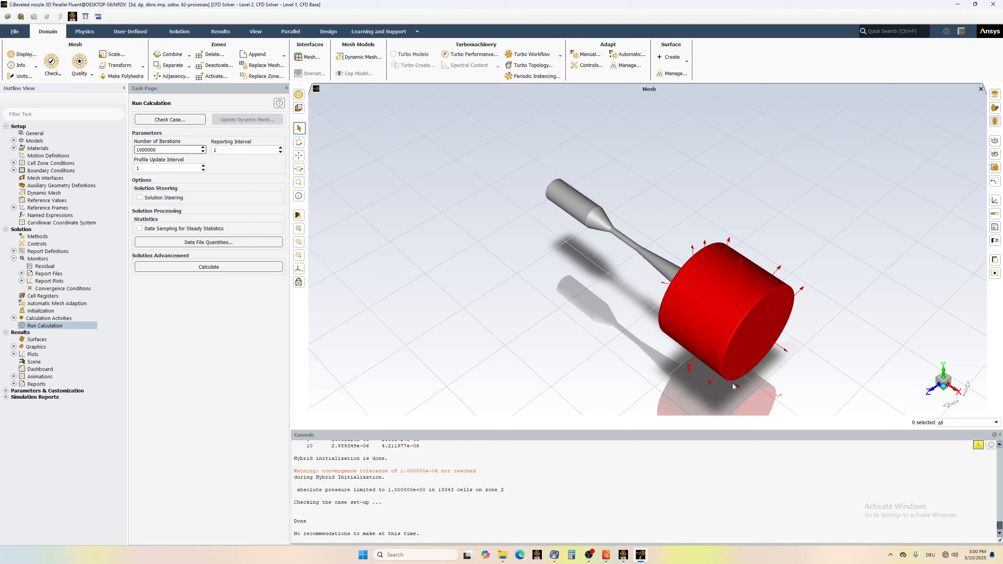
Open the Solution XY Plot setup and start a new Line/Rake surface from it.
double_click(27, 356)
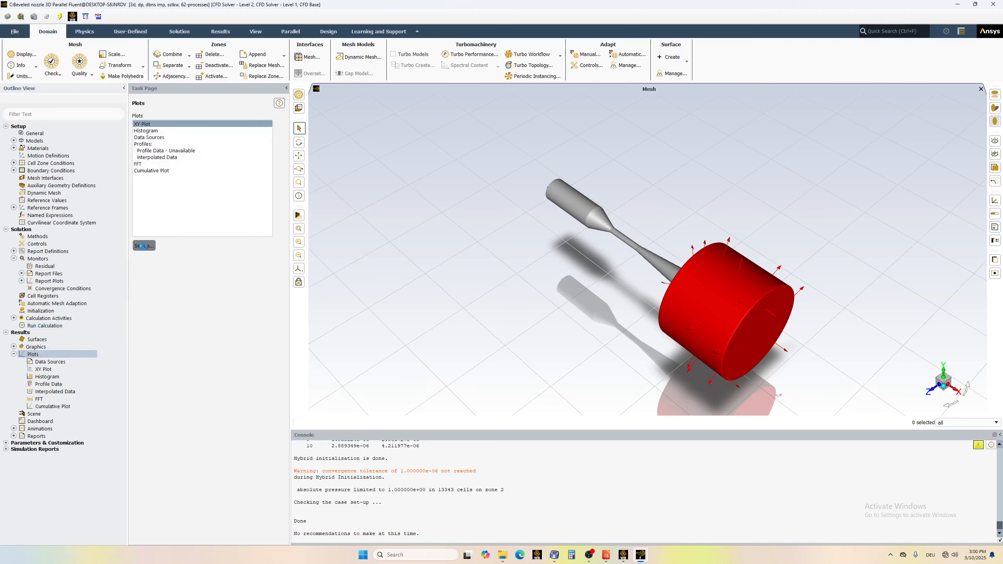
left_click(144, 244)
left_click(297, 271)
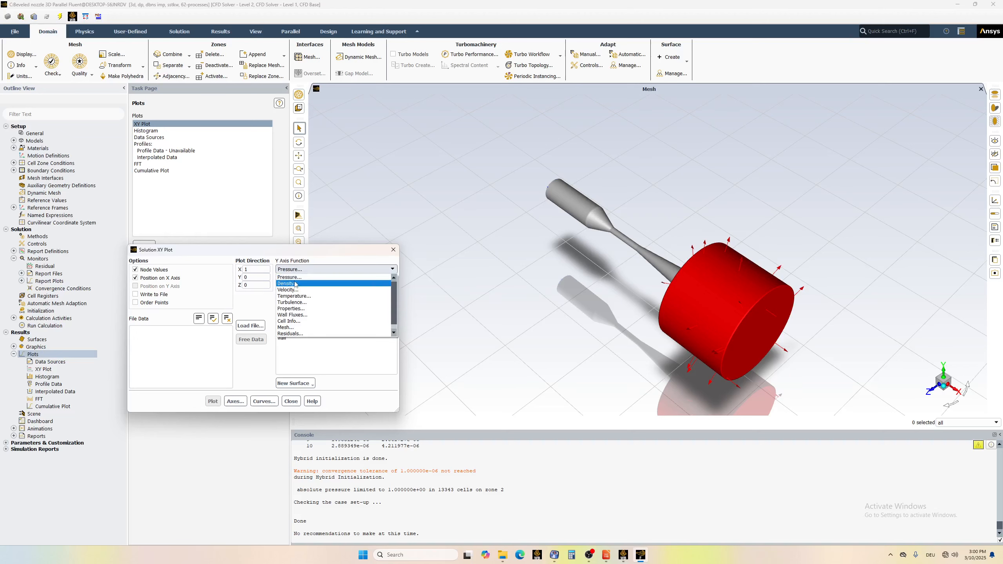
left_click(297, 270)
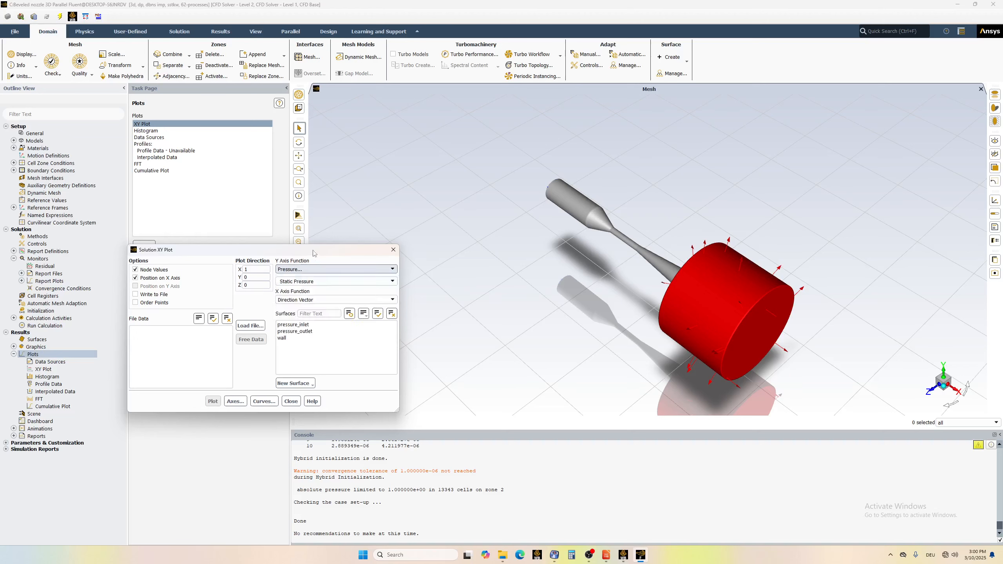
left_click(302, 383)
left_click(296, 403)
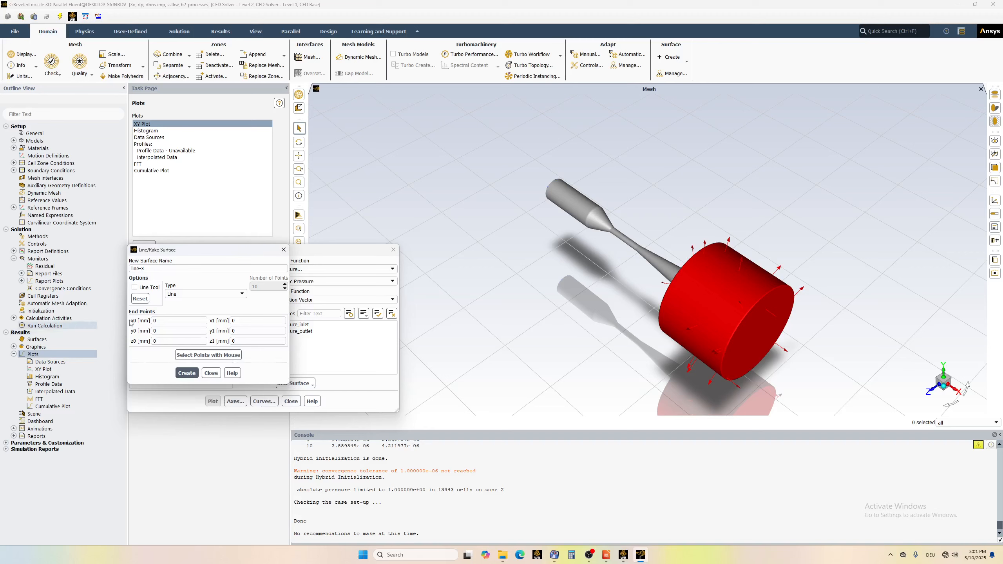
Set the x coordinates of both line end points, x0 and x1, to 18.196 mm.
double_click(165, 322)
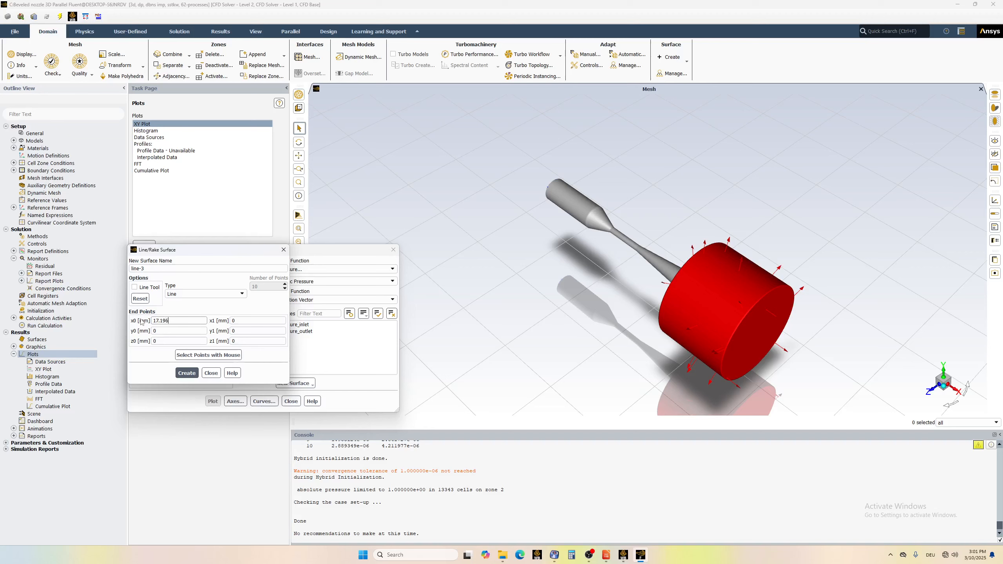
type("17.196")
left_click(236, 321)
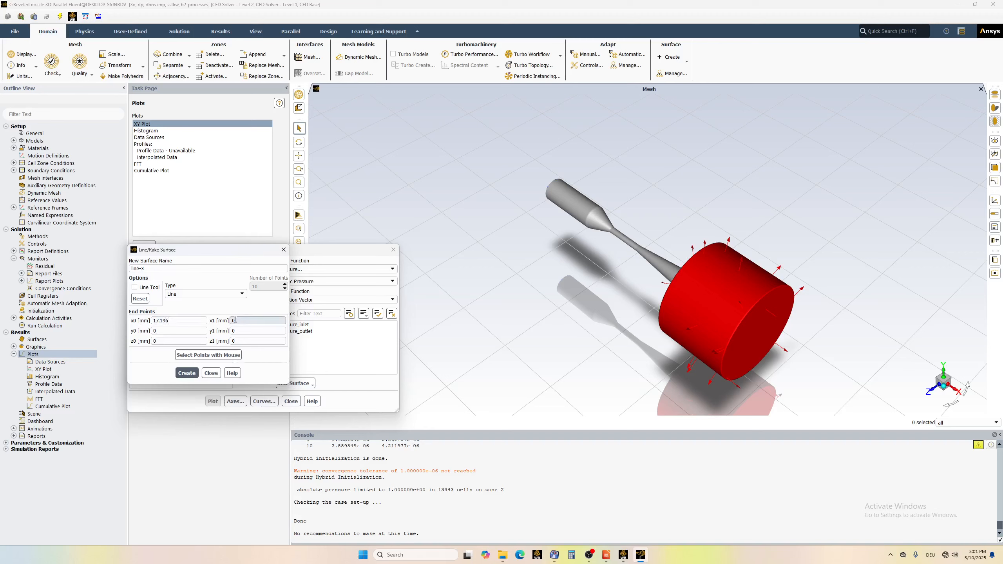
left_click(159, 320)
key("BackSpace")
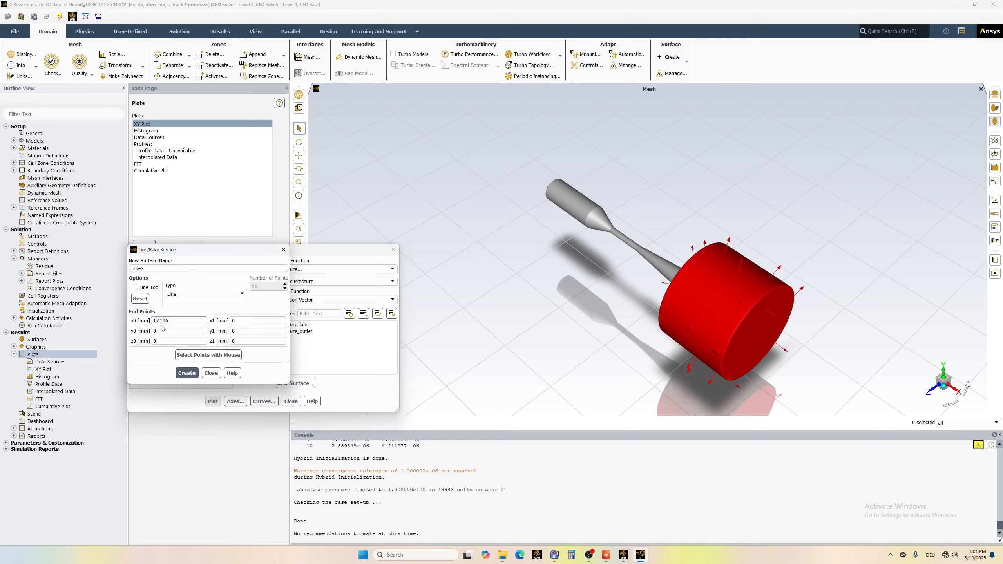
type("8")
left_click(237, 320)
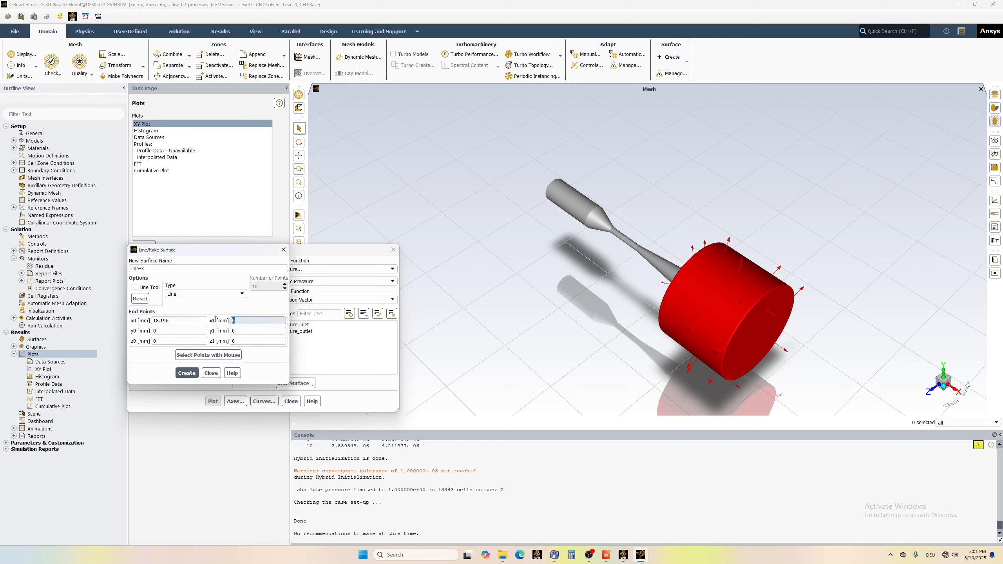
type("18.196")
Set y0 to -4 mm and y1 to 4 mm, name the line surface x1 and create it.
left_click(166, 331)
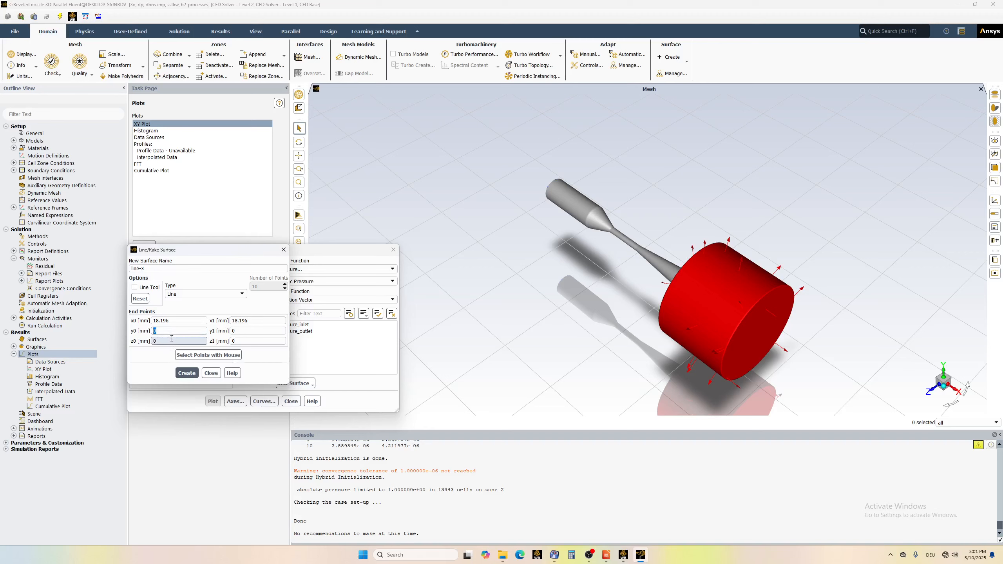
type("-4")
left_click(252, 330)
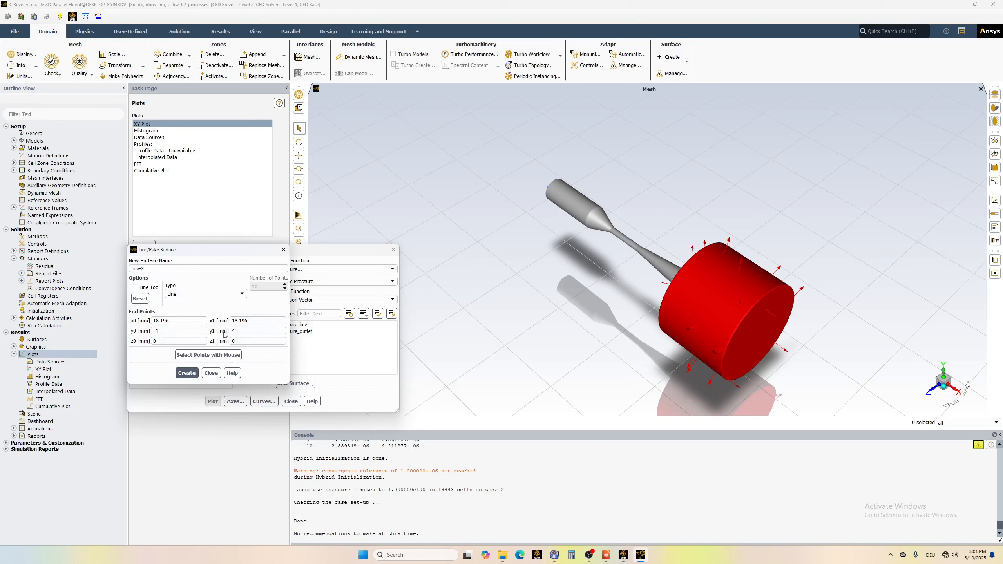
left_click_drag(153, 270, 107, 274)
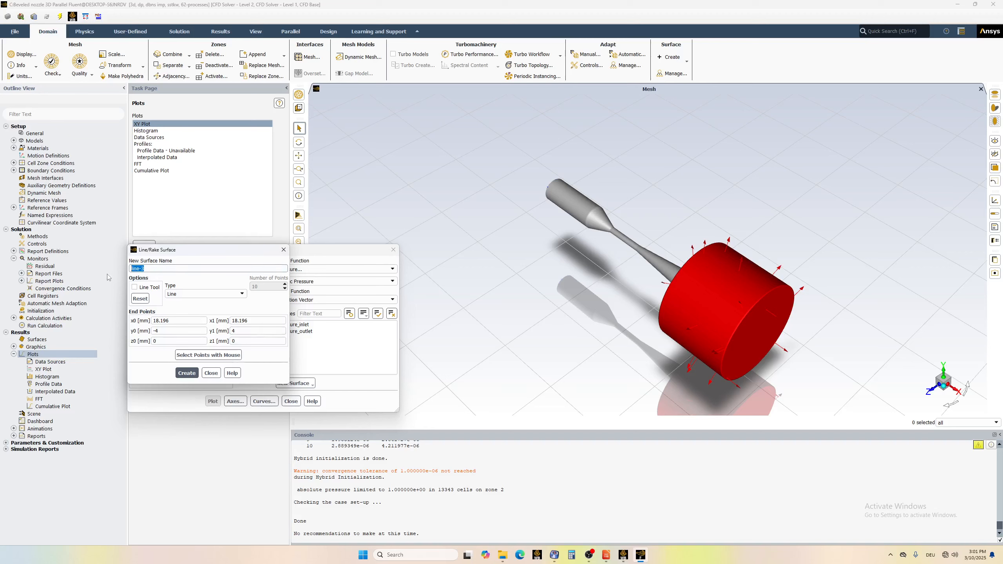
type("x1")
left_click(188, 379)
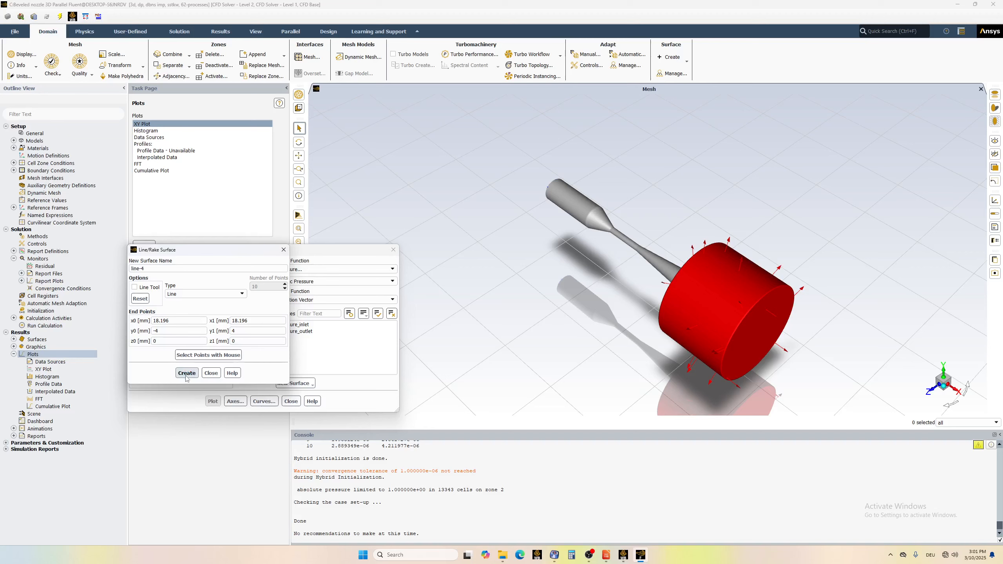
Create a second line surface named x2 with x0 and x1 set to 19.196 mm.
left_click(159, 321)
key("BackSpace")
type("3")
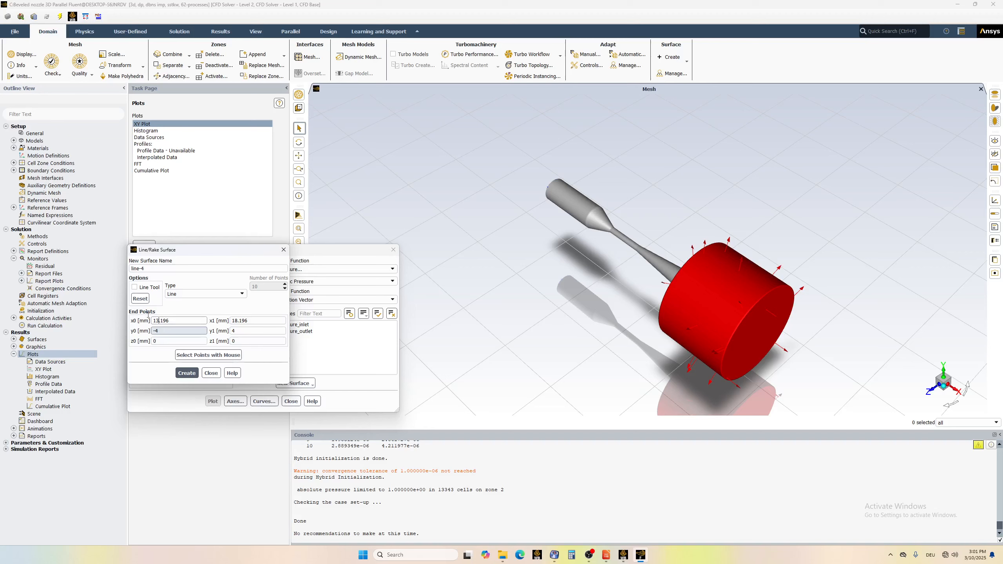
left_click(236, 322)
key("BackSpace")
type("9")
left_click(160, 322)
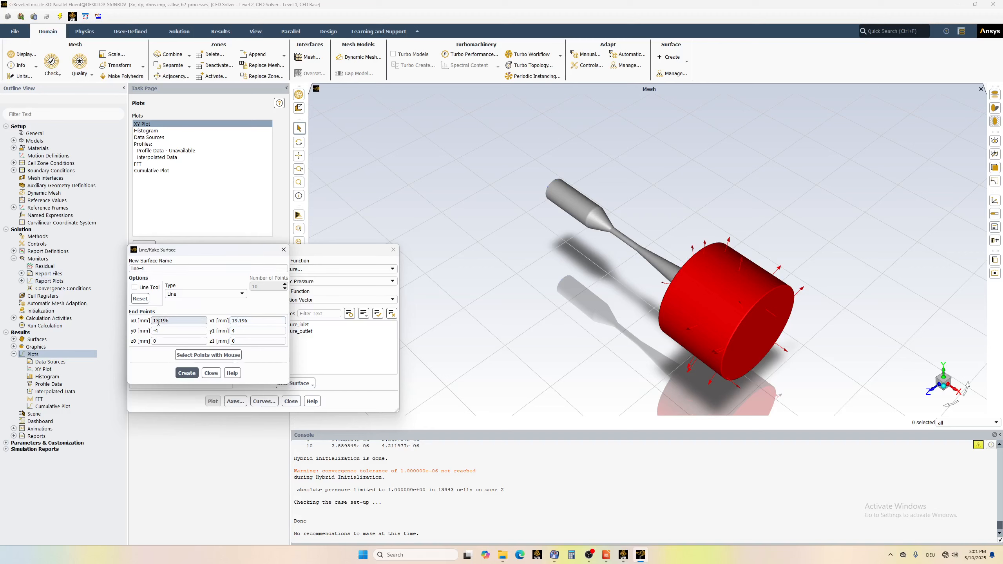
key("BackSpace")
type("9")
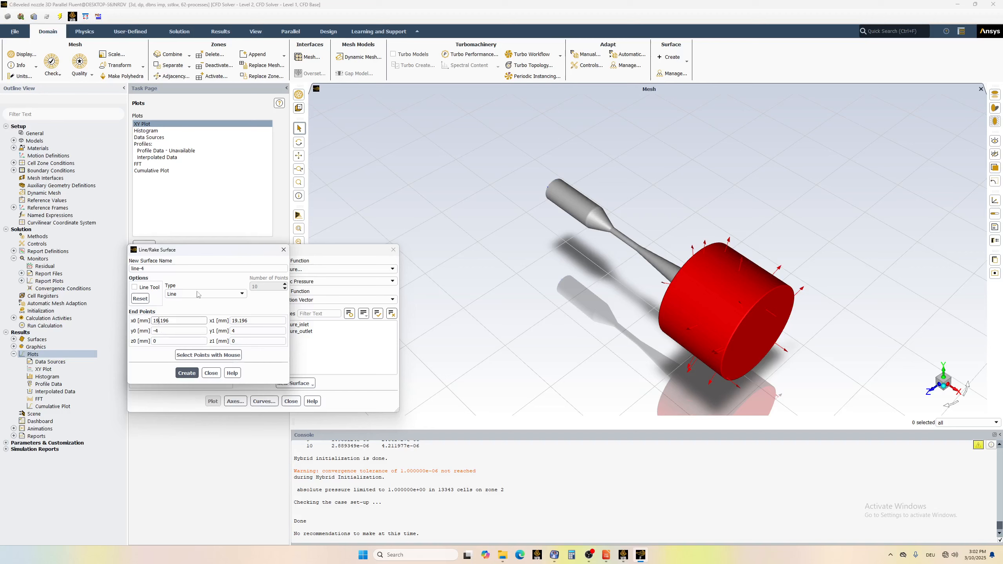
triple_click(161, 271)
type("x2")
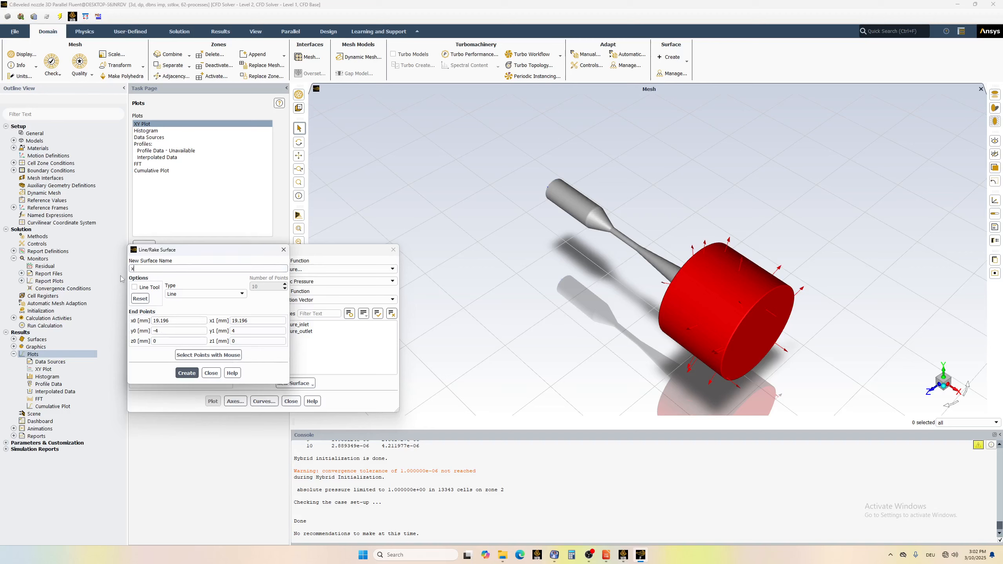
left_click(190, 375)
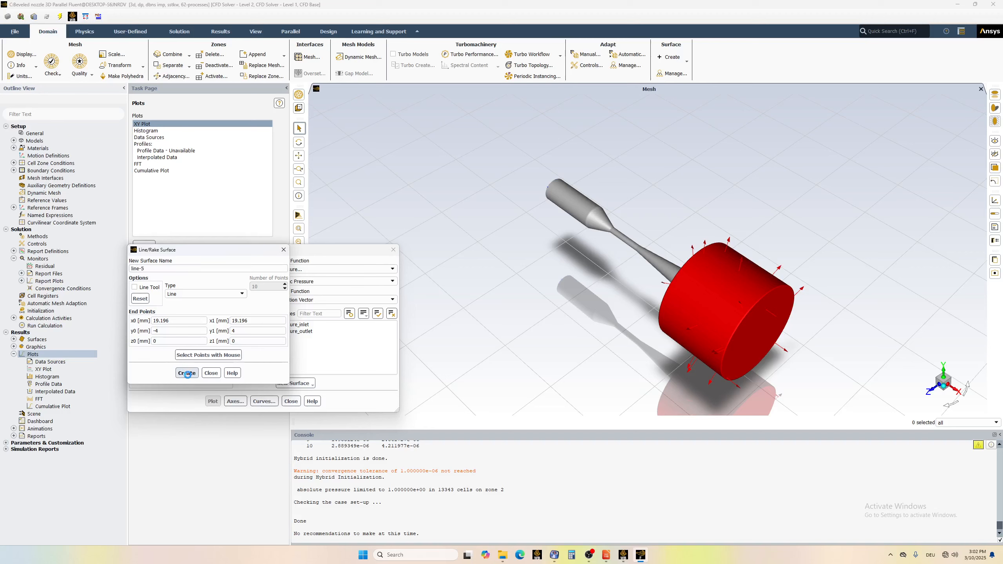
Create a third line surface named x3 with x0 and x1 set to 20.196 mm, and close the line surface dialog.
triple_click(145, 270)
type("x3")
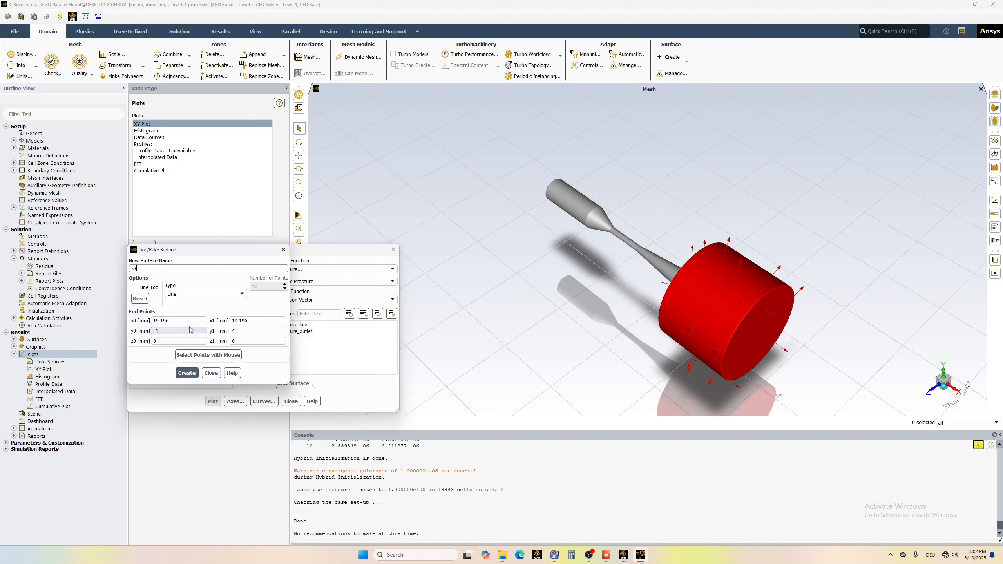
left_click(160, 322)
key("BackSpace")
key("BackSpace")
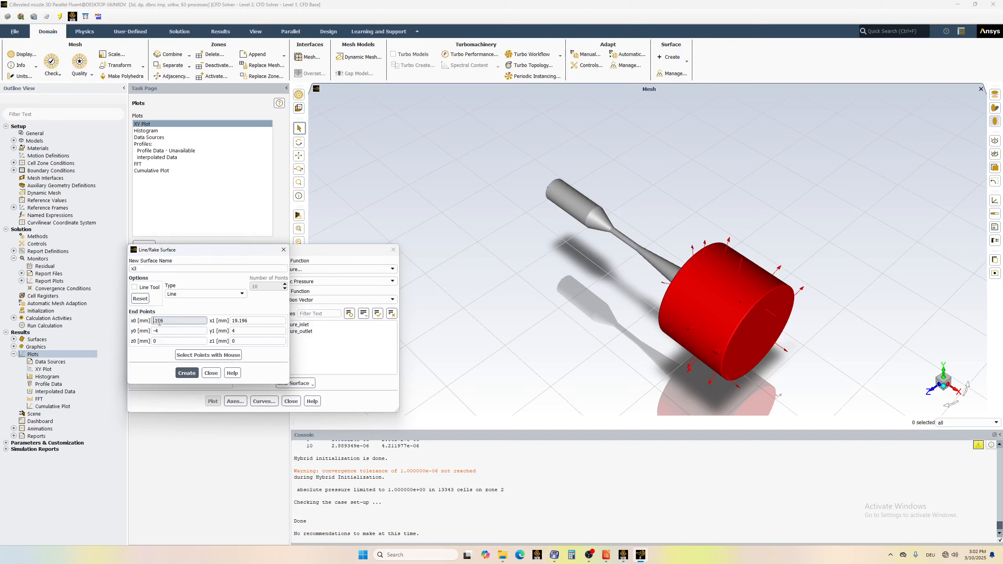
type("20")
left_click(234, 321)
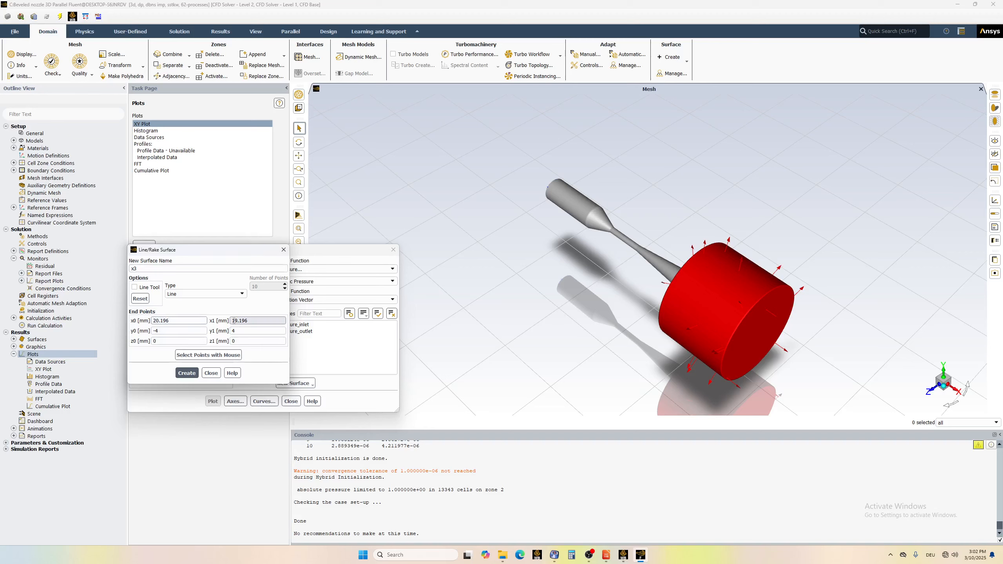
key("BackSpace")
key("BackSpace")
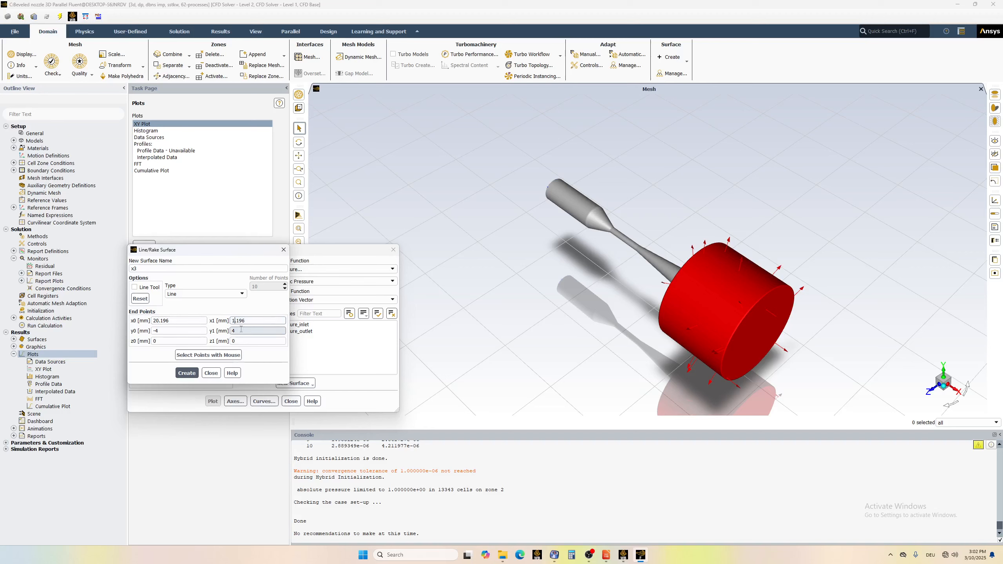
type("20")
left_click(187, 373)
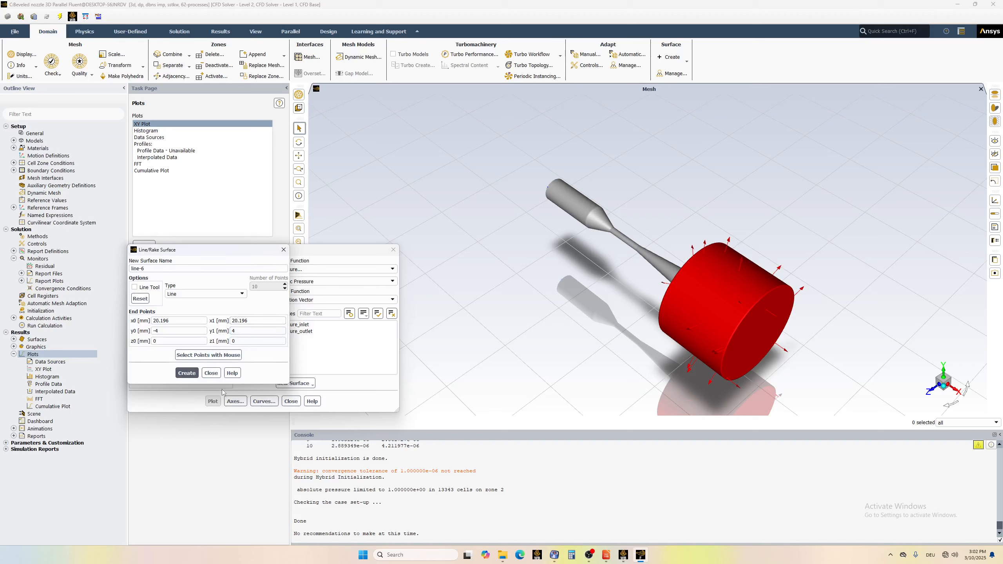
left_click(212, 373)
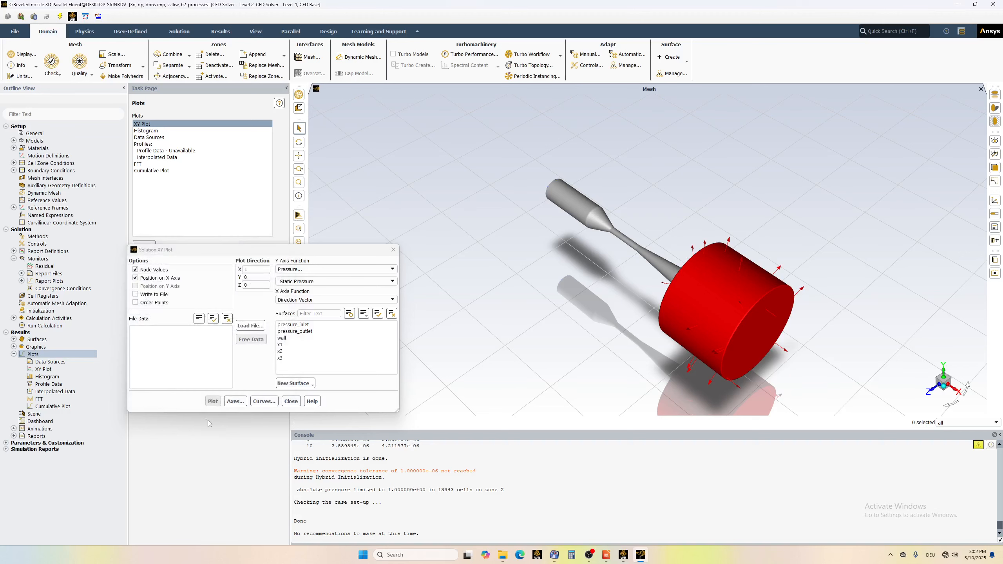
Plot Density as the Y axis function on the line surfaces x1, x2 and x3.
left_click(308, 351)
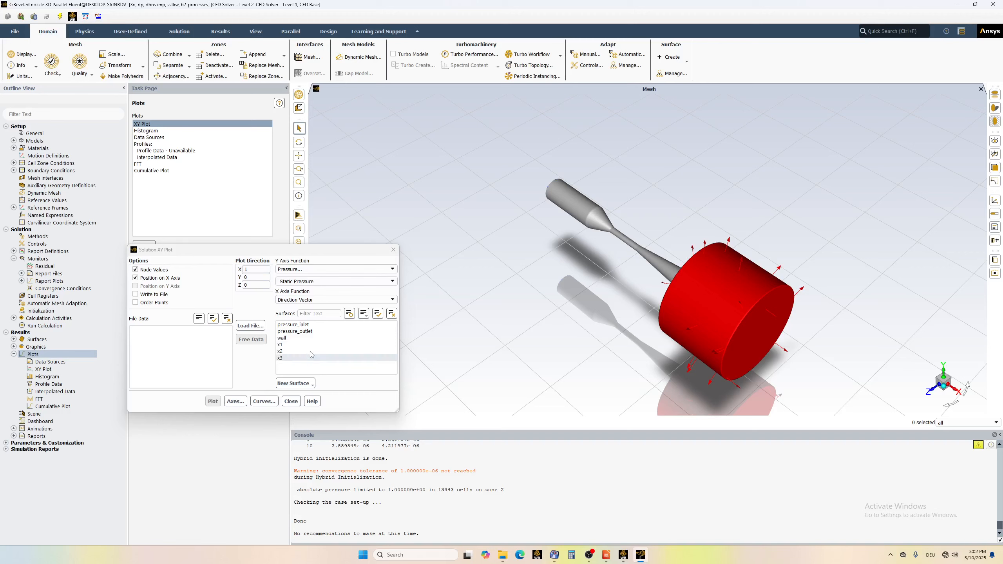
left_click(281, 345)
left_click(286, 358)
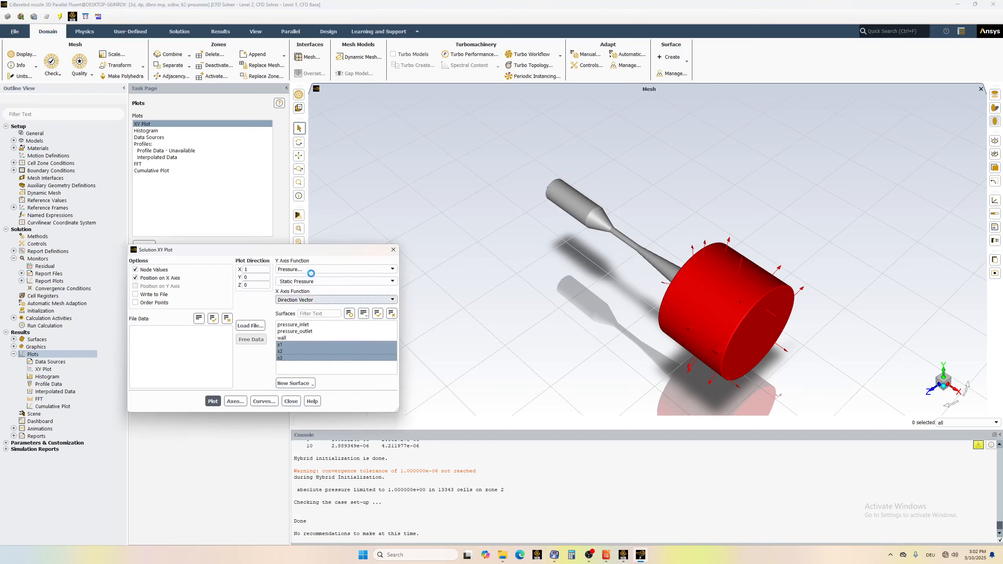
left_click(316, 270)
left_click(294, 284)
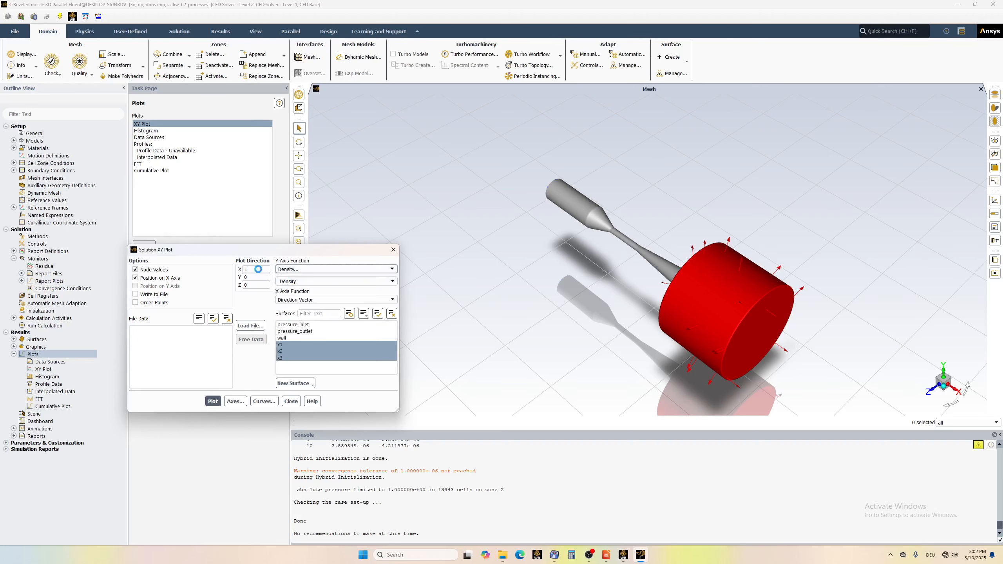
left_click(213, 401)
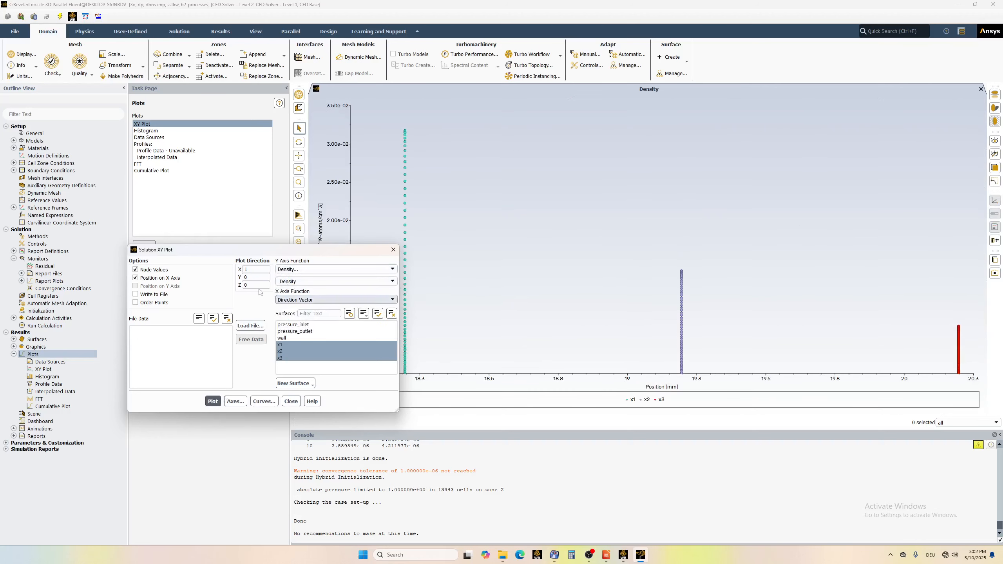
Set the plot direction to X 0, Y 1 and replot the density profiles of the three lines.
double_click(257, 278)
type("1")
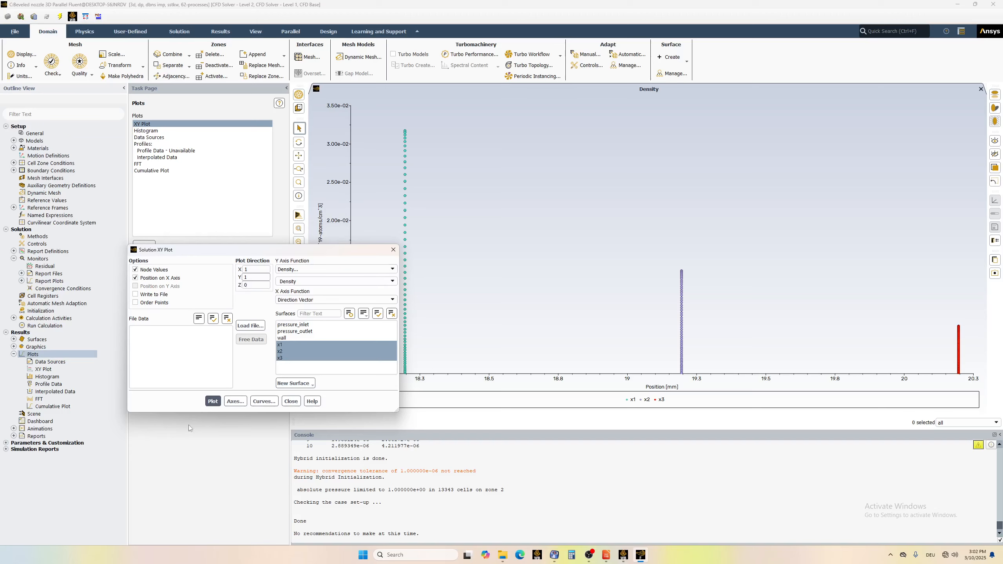
left_click(213, 401)
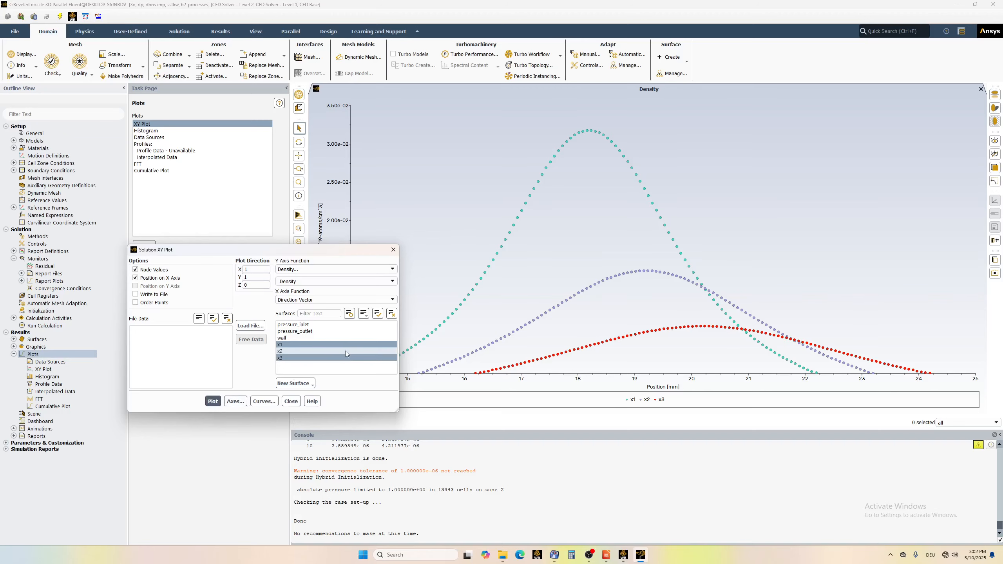
double_click(253, 270)
type("0")
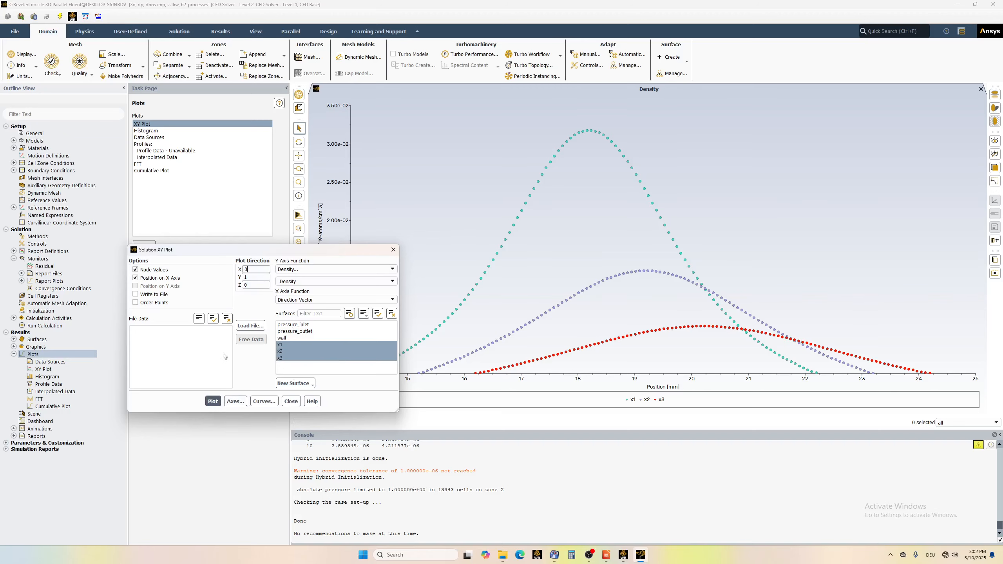
left_click(213, 401)
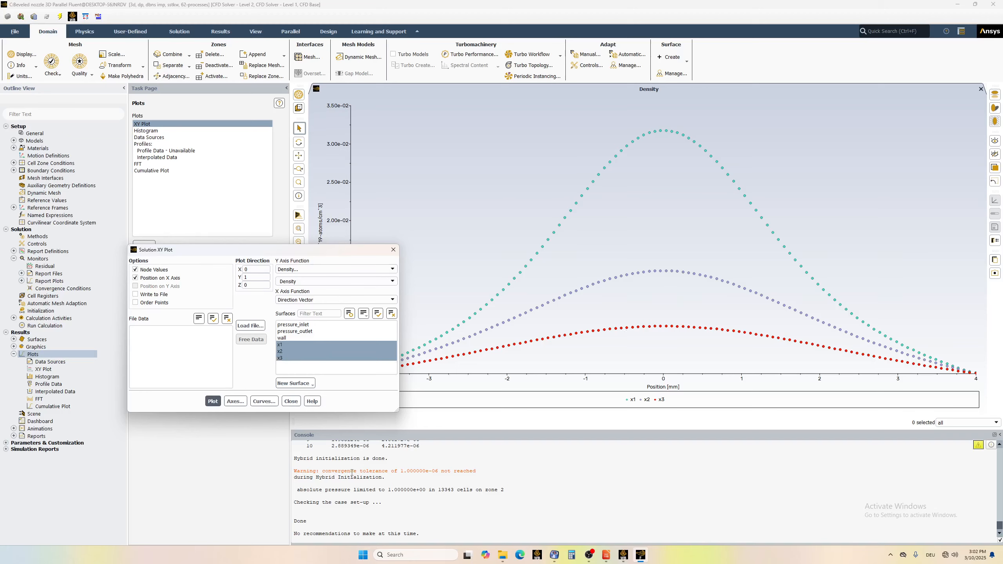
scroll(352, 472, "up", 4)
mouse_move(758, 248)
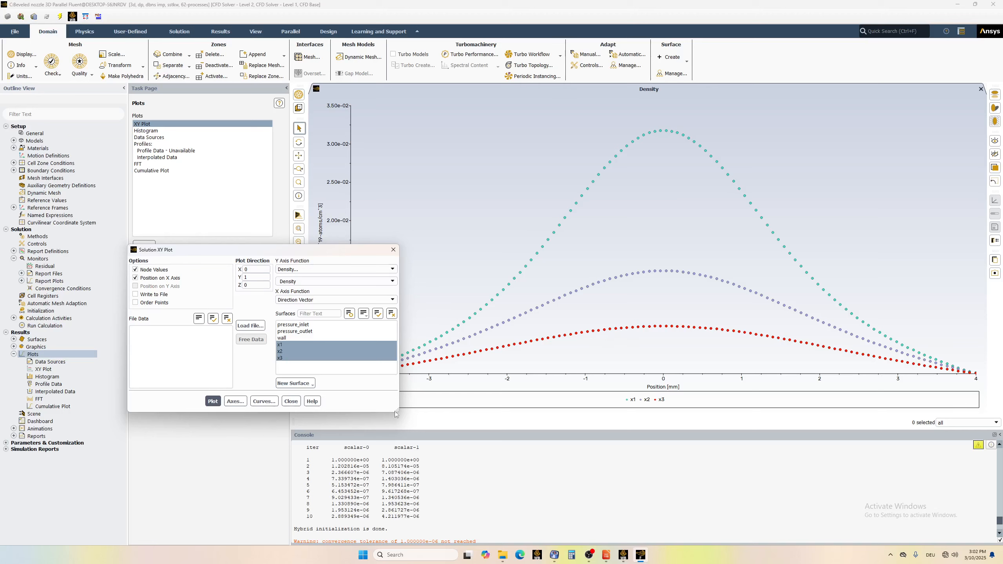
Close the XY plot setup, start the calculation with 1000000 iterations and display the Scaled Residuals plot.
left_click(291, 402)
left_click(43, 326)
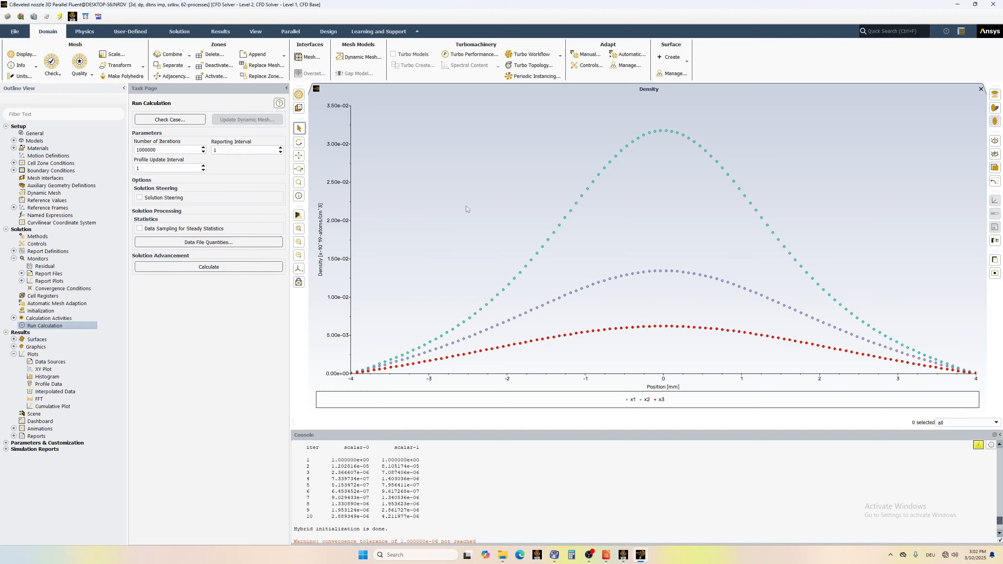
left_click(205, 268)
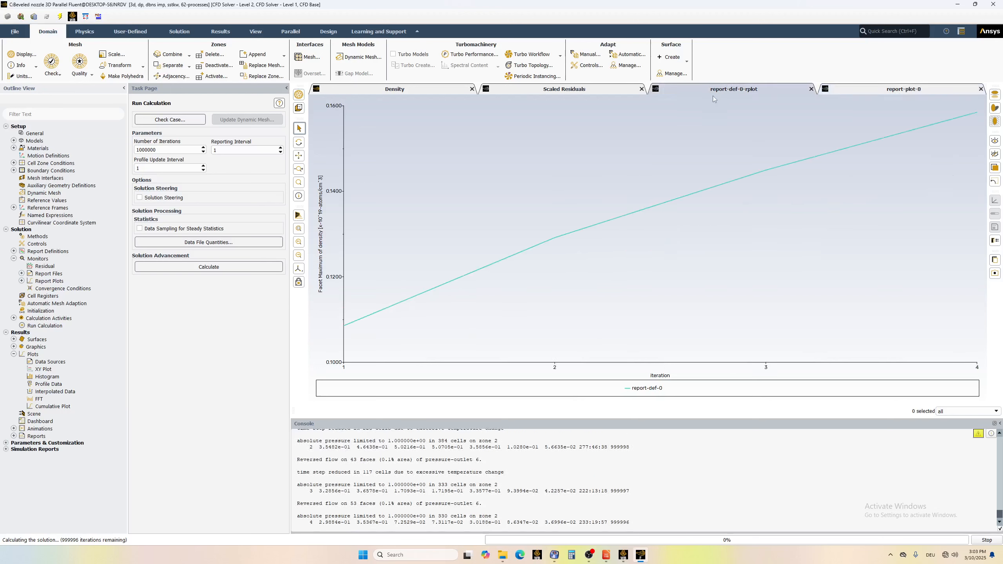
left_click(577, 96)
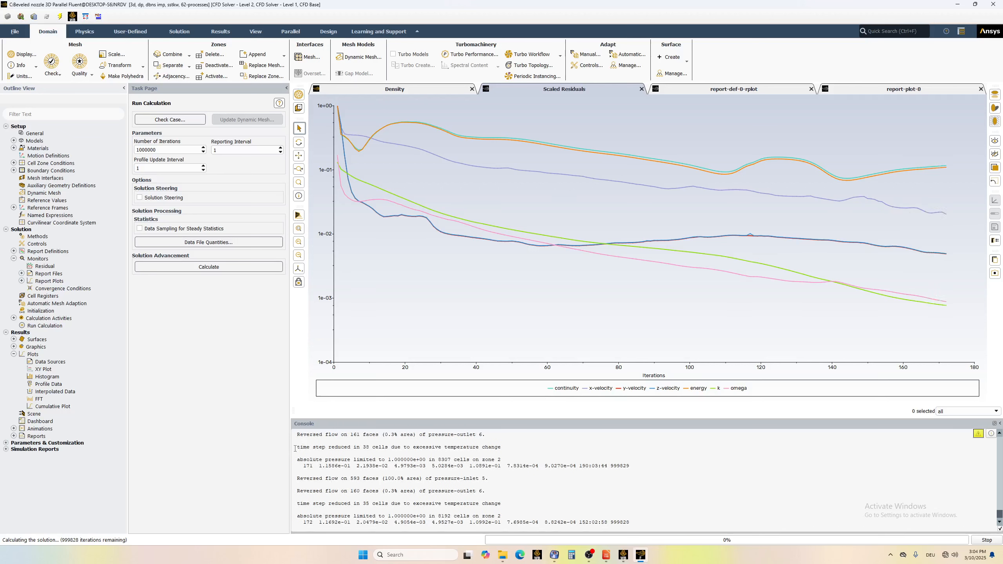
Stop the running calculation and dismiss the completion notice.
left_click_drag(300, 446, 418, 445)
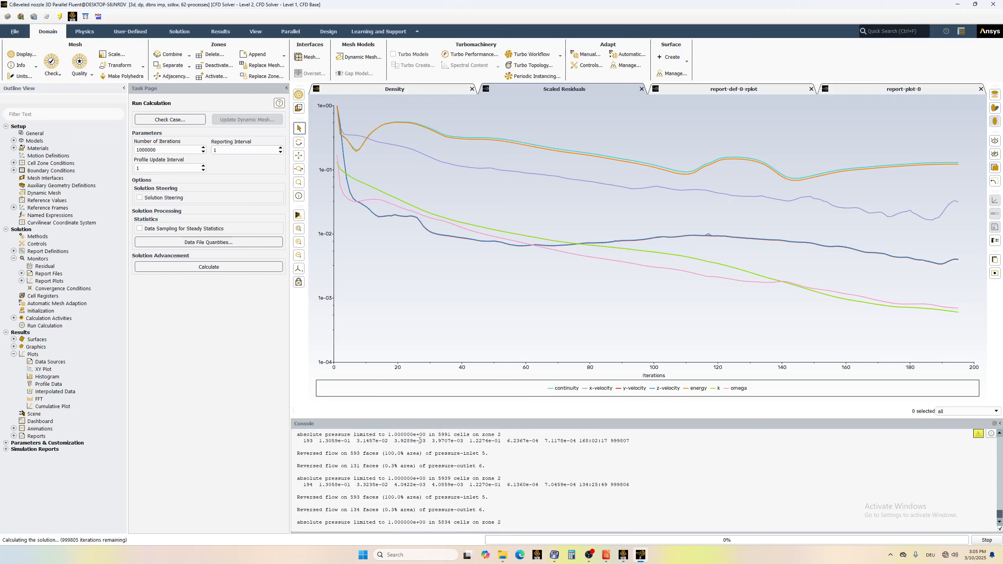
mouse_move(383, 189)
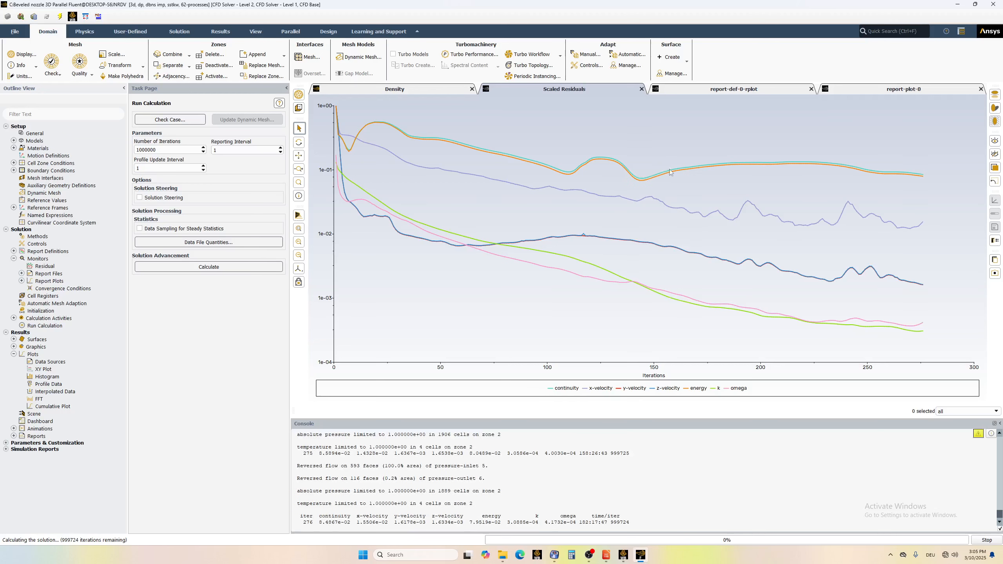
left_click(986, 541)
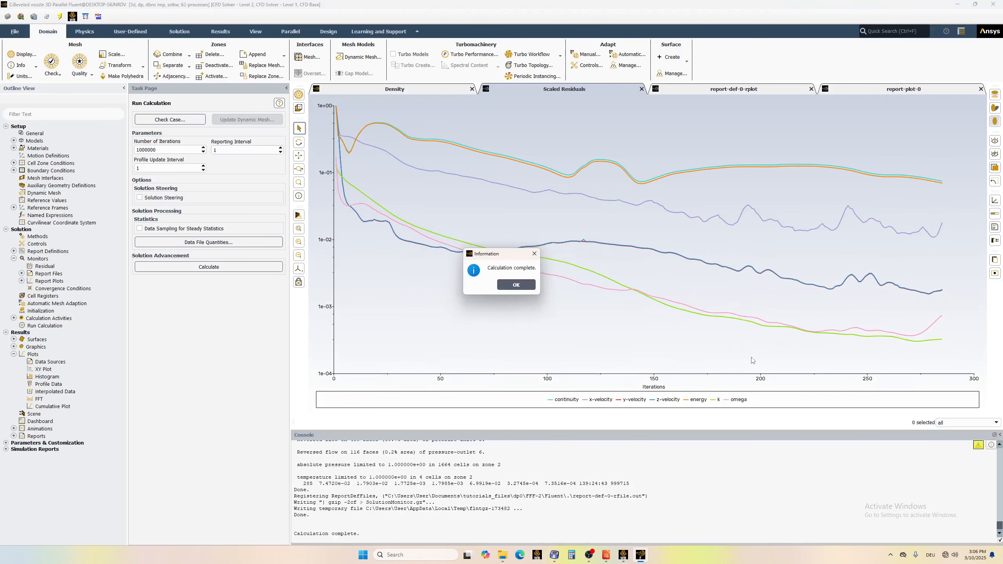
left_click(516, 284)
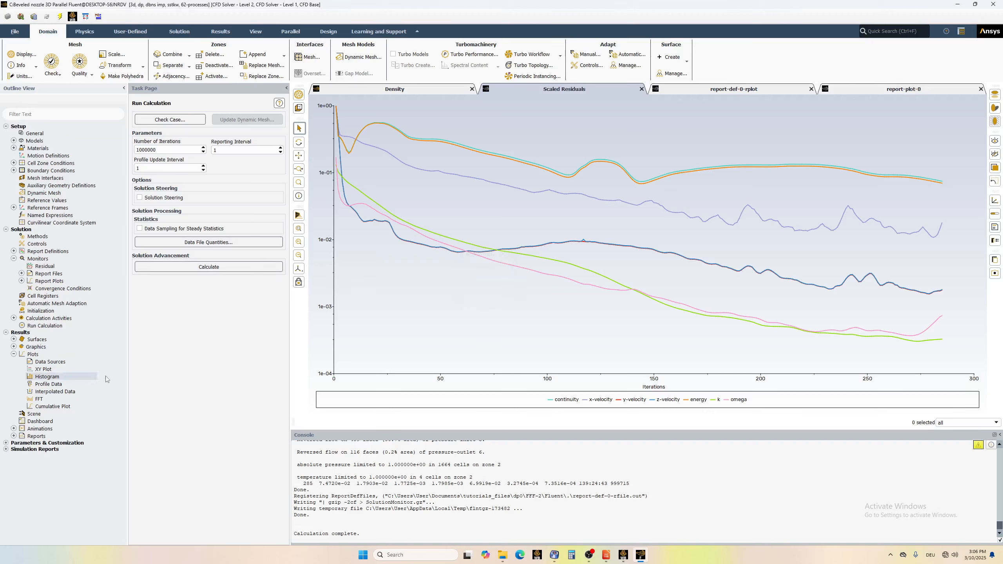
Replot Density along the line surfaces x1, x2 and x3, examine the profiles near their peaks, and close the XY plot setup.
double_click(46, 355)
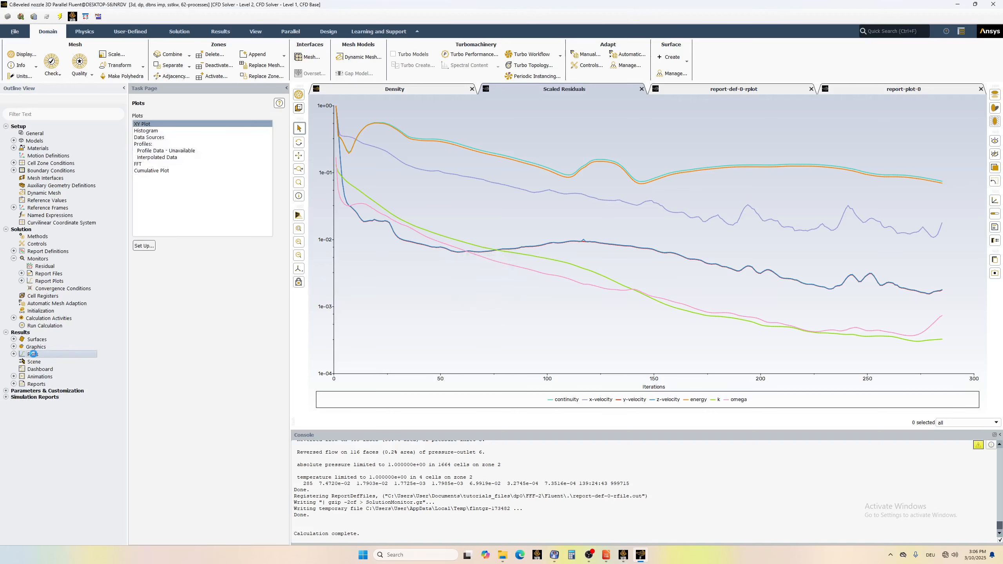
left_click(144, 246)
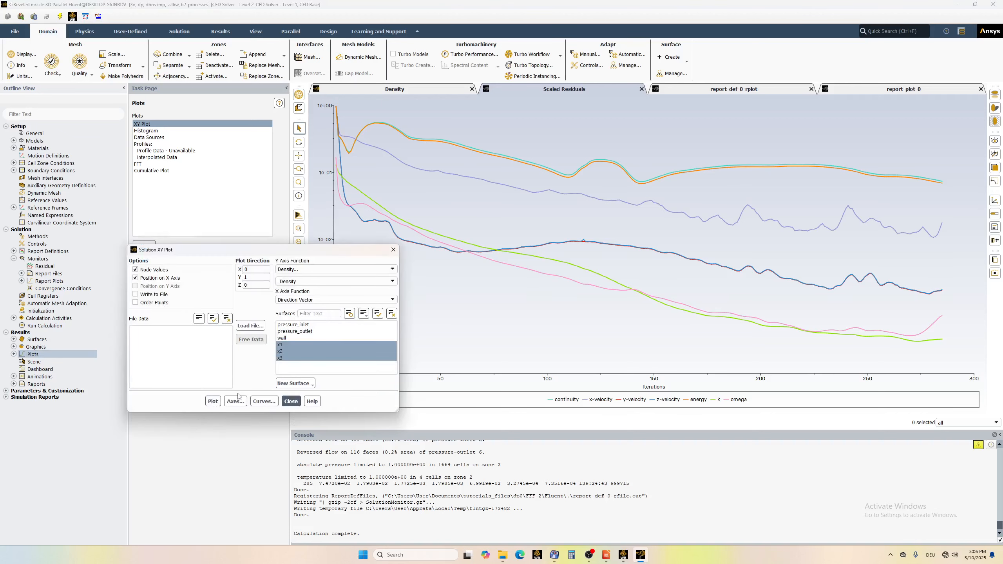
left_click(213, 402)
mouse_move(606, 262)
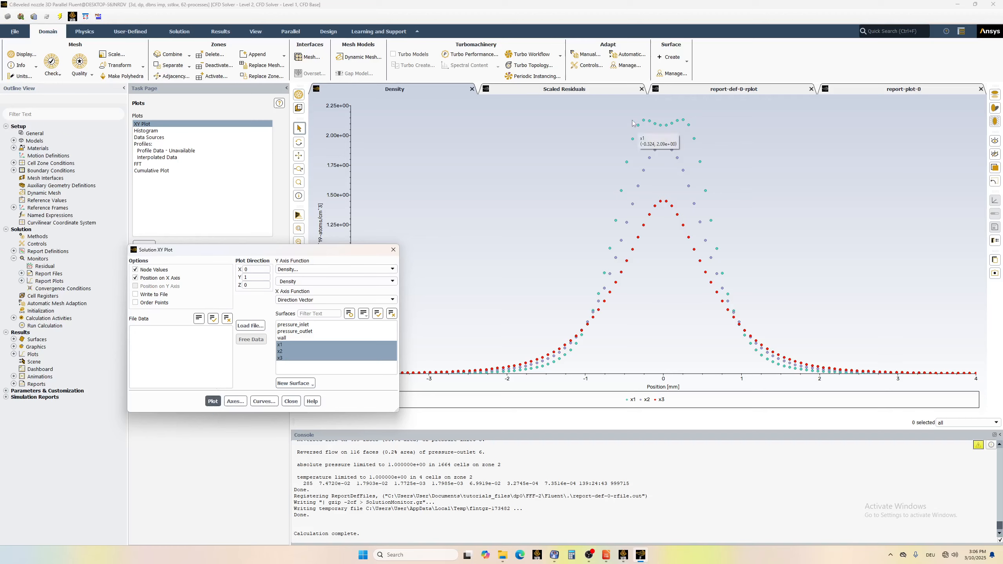
left_click_drag(366, 254, 316, 189)
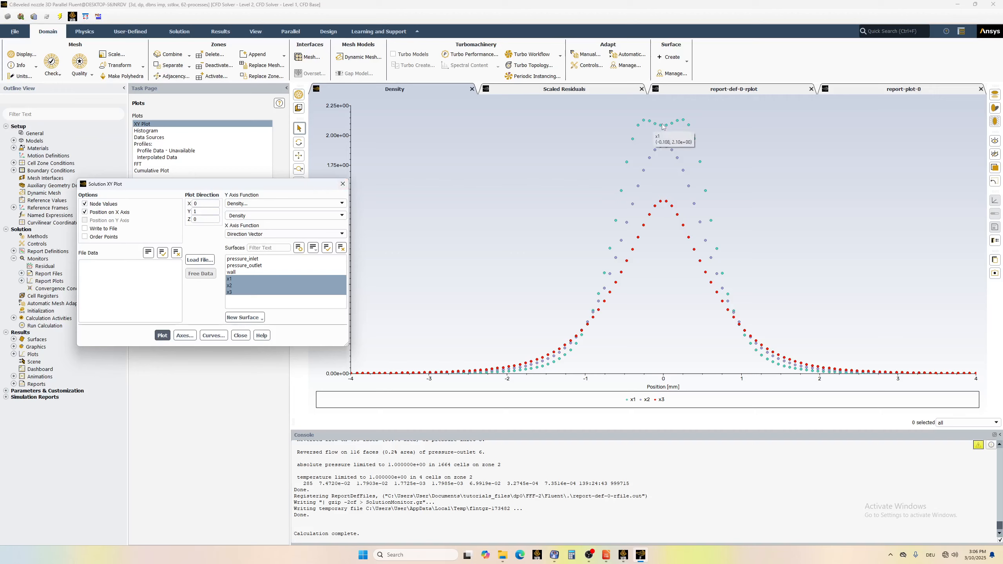
mouse_move(654, 127)
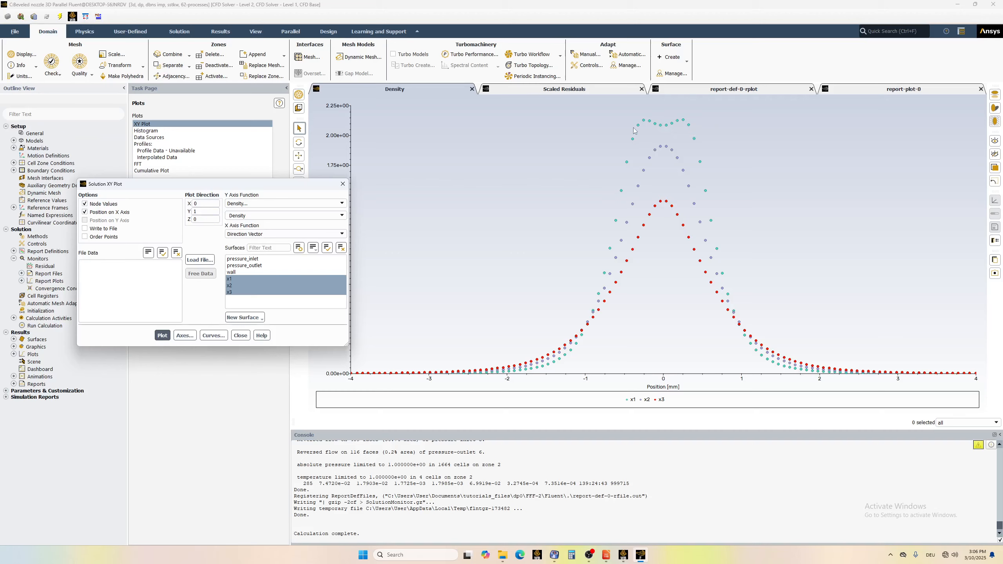
mouse_move(673, 125)
left_click(240, 336)
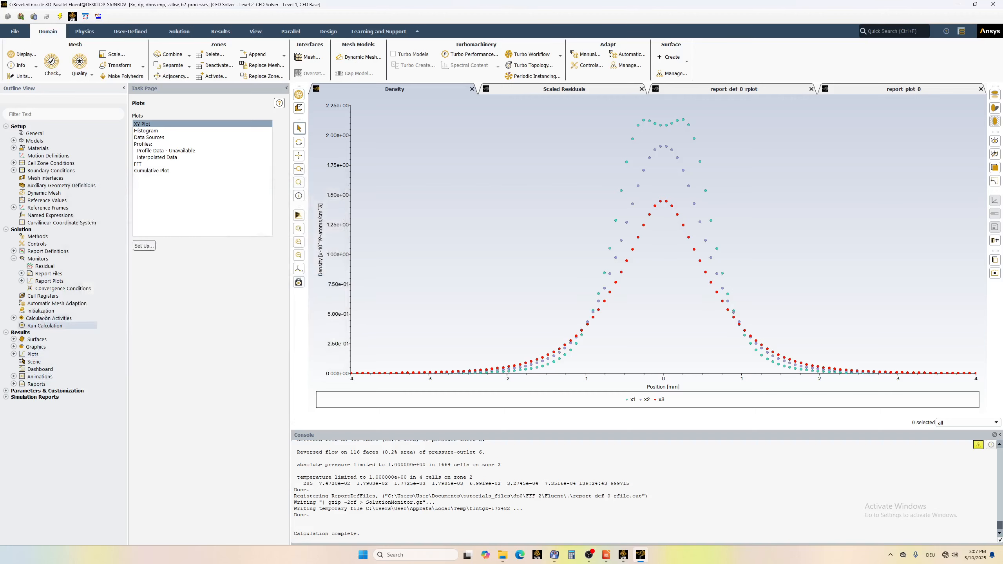
Open the setup of a new contour plot from the Graphics results.
left_click(13, 346)
double_click(35, 347)
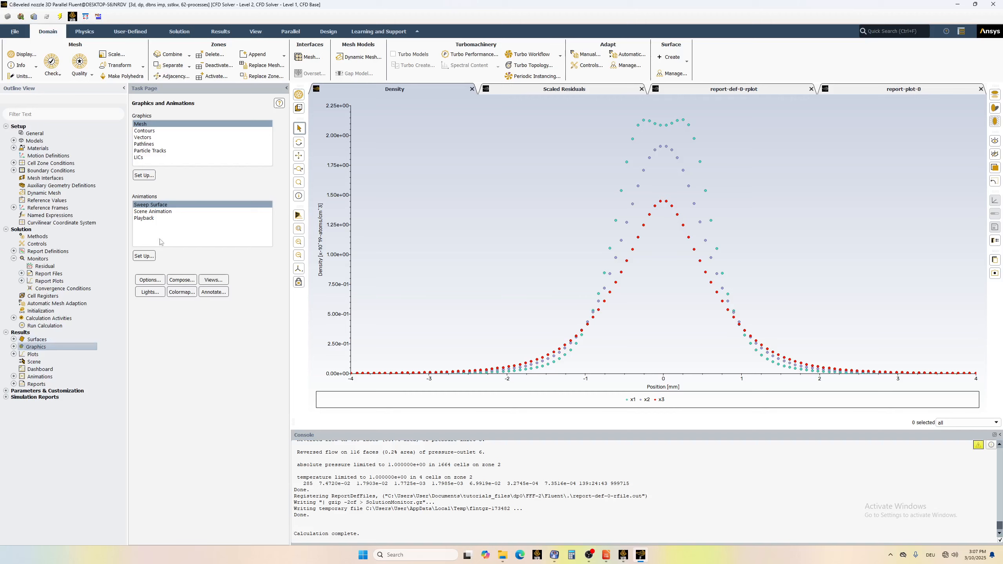
left_click(146, 131)
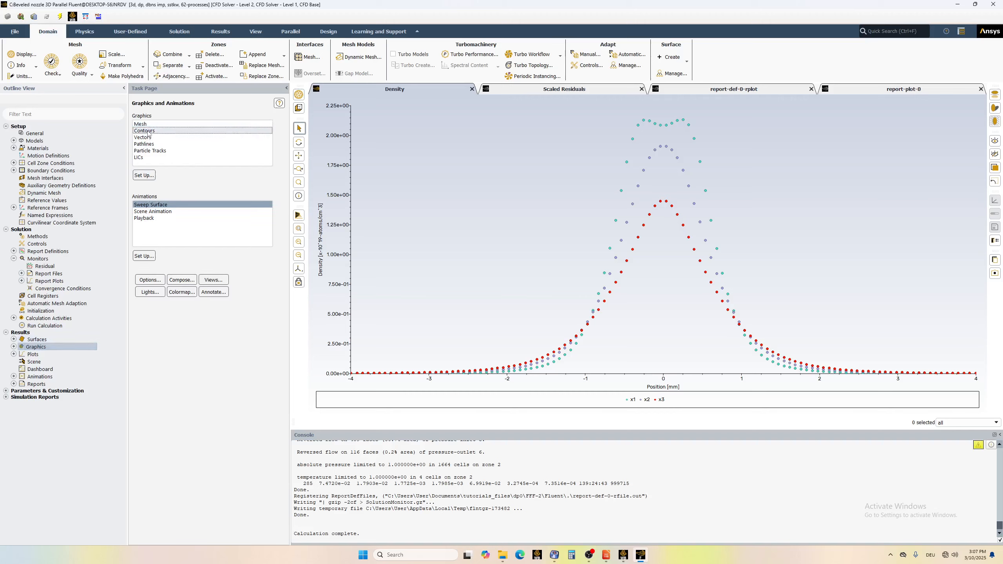
left_click(144, 175)
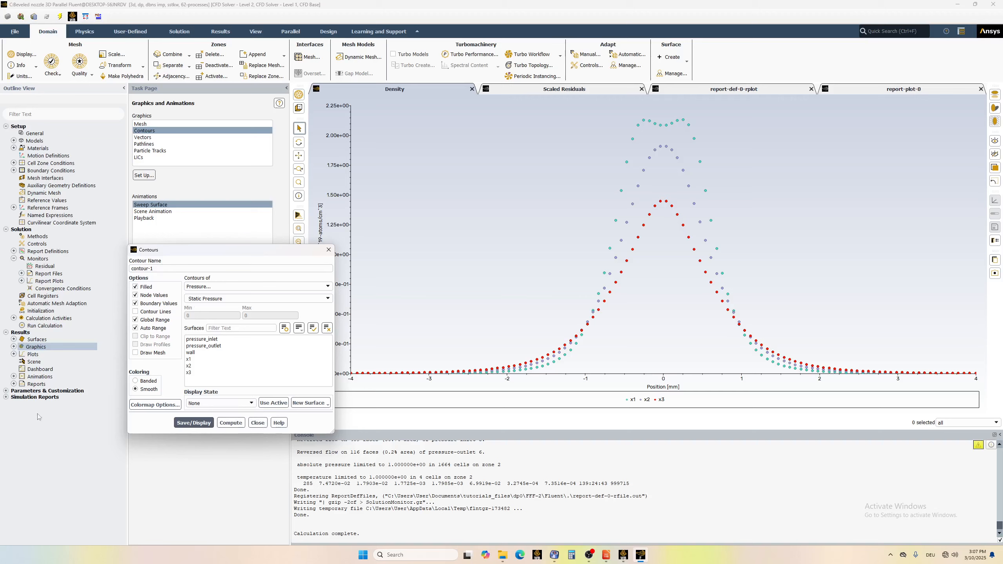
From the XY plot setup, create an iso-surface of constant Mesh X-Coordinate with iso-value 0.
left_click(36, 356)
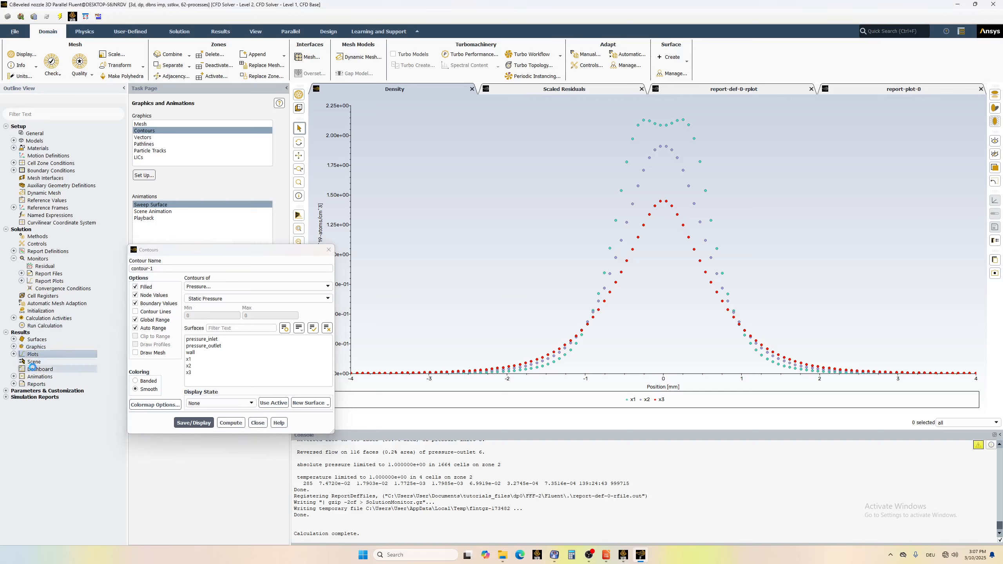
double_click(35, 356)
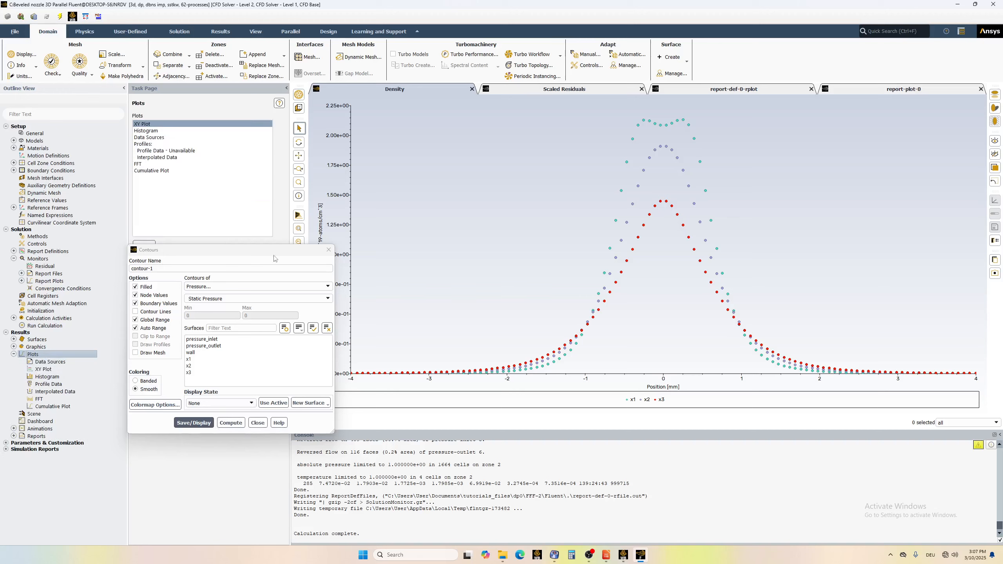
left_click_drag(243, 255, 539, 133)
left_click(149, 249)
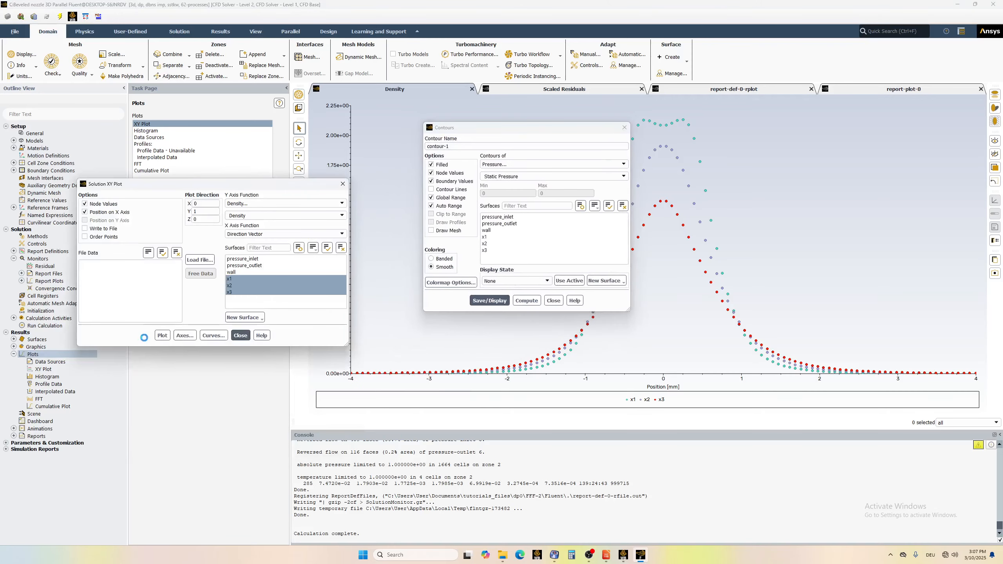
left_click(256, 318)
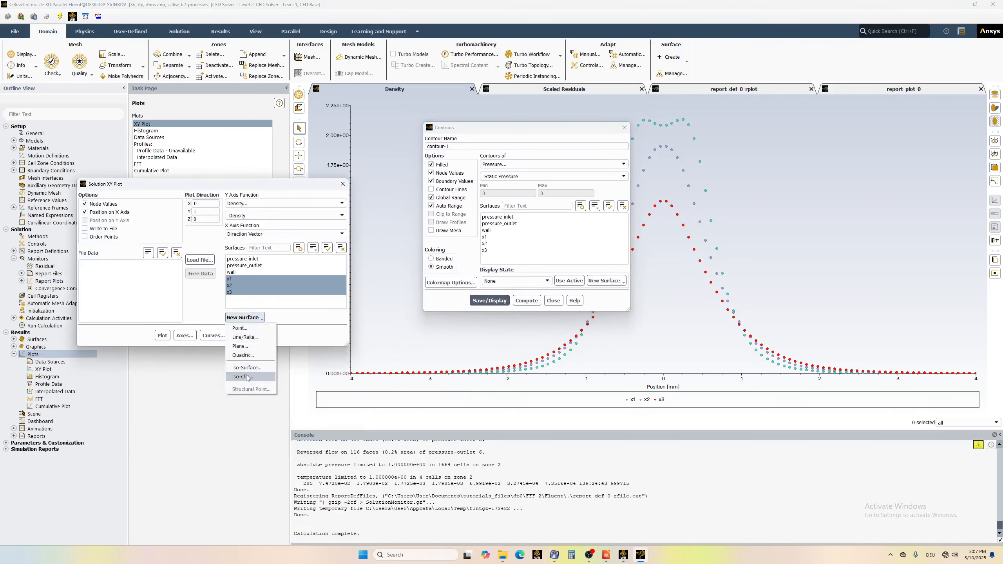
left_click(247, 368)
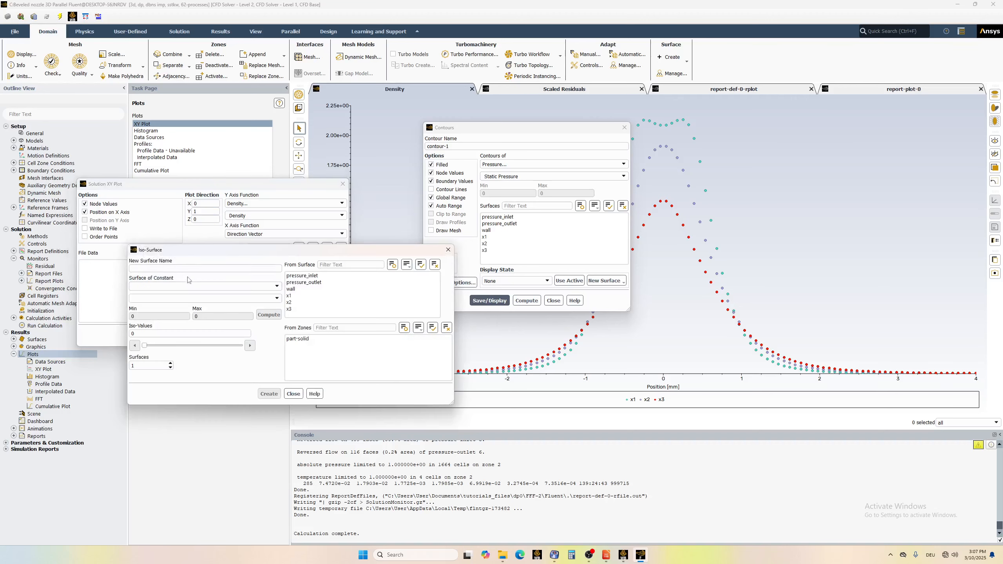
left_click(168, 291)
left_click(200, 344)
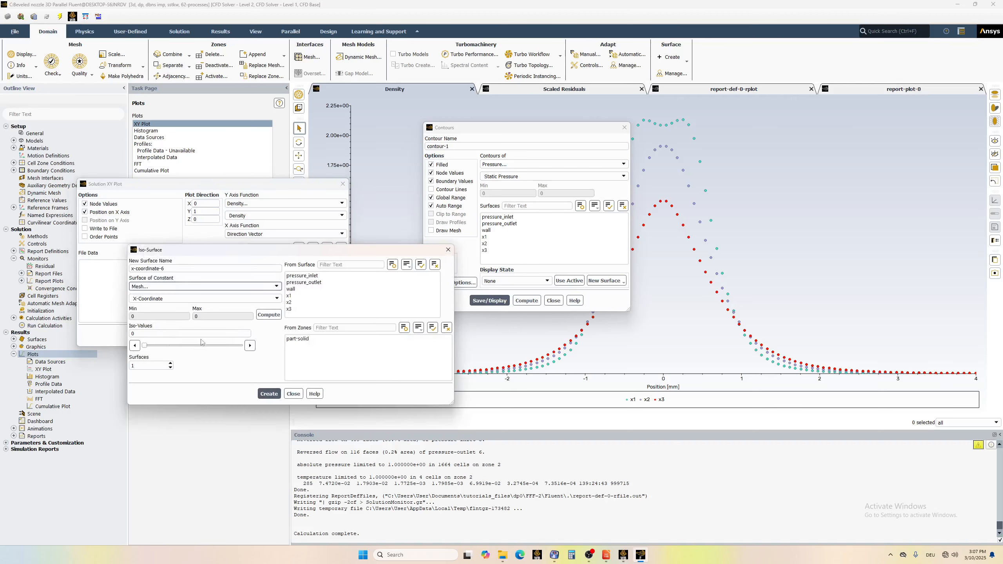
left_click(269, 394)
left_click(270, 394)
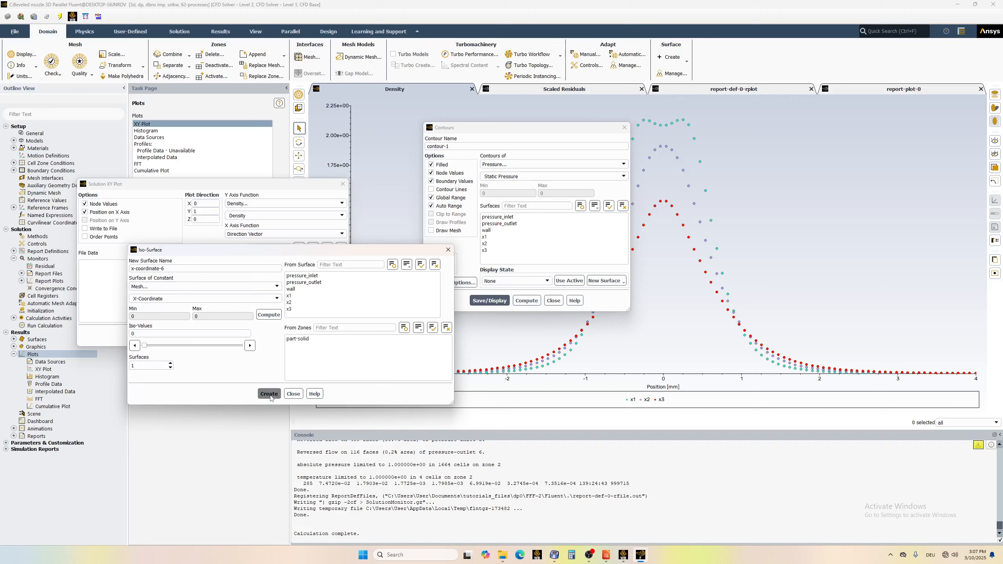
Create iso-surfaces of constant Y-Coordinate and Z-Coordinate, each with iso-value 0, and close the Iso-Surface dialog.
left_click(278, 299)
left_click(171, 314)
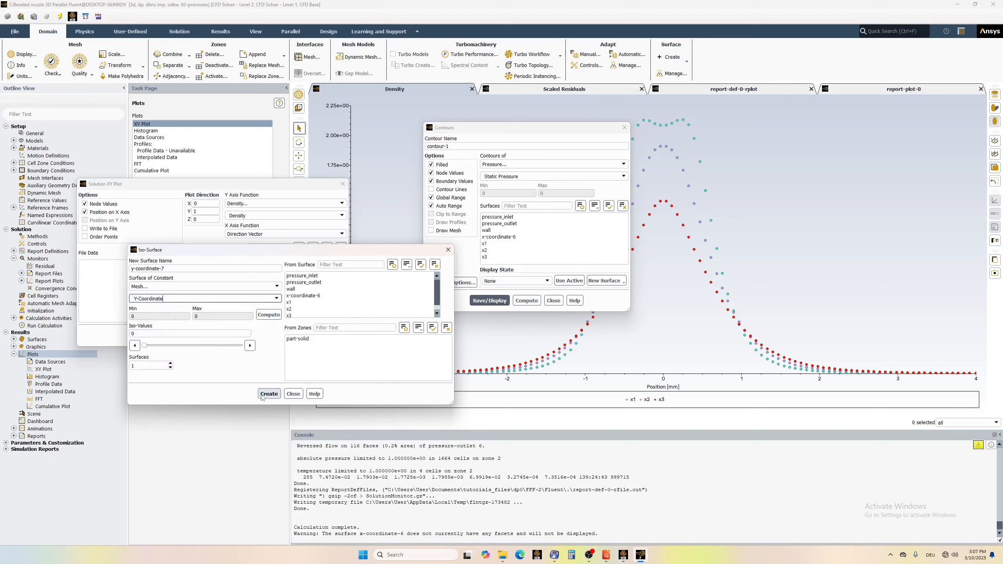
left_click(270, 394)
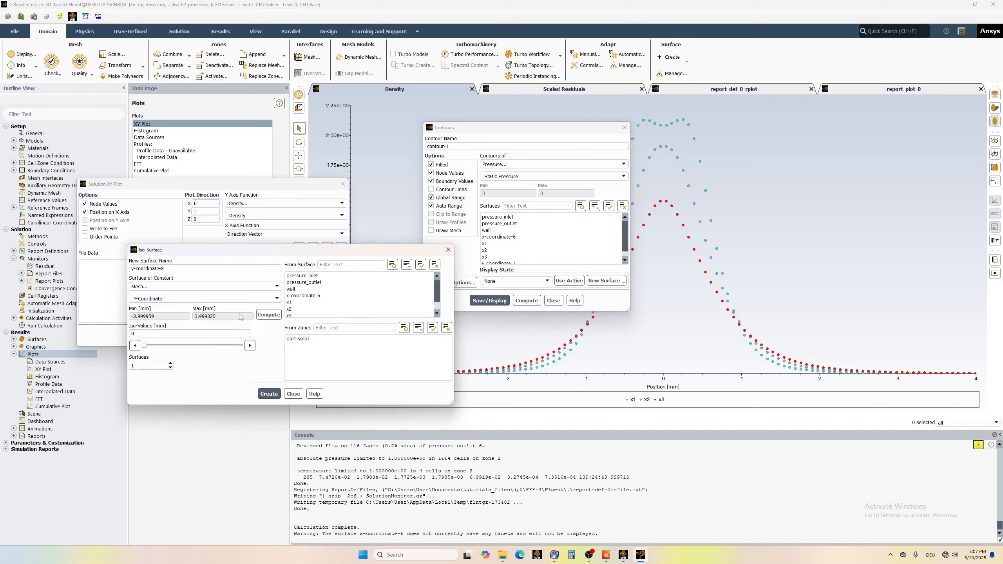
left_click(279, 299)
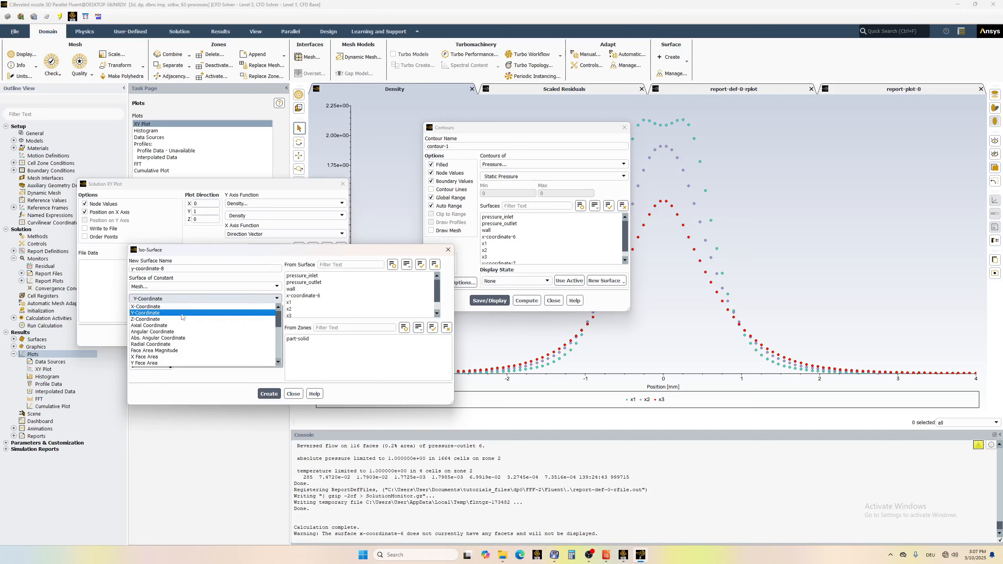
left_click(170, 320)
left_click(270, 394)
left_click(293, 394)
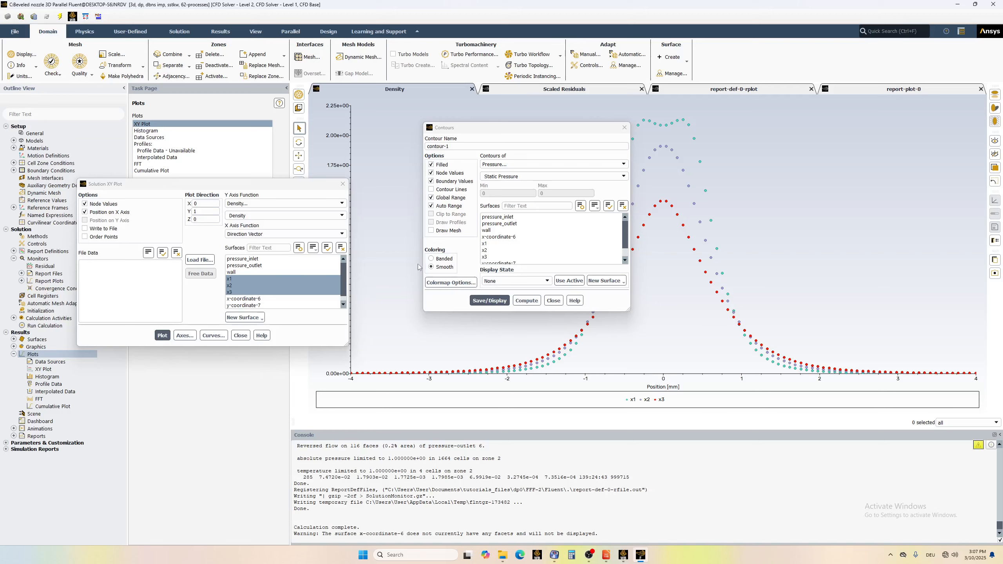
Set contour-1 to show Density and display it on the X-coordinate iso-surface.
left_click_drag(513, 132, 270, 133)
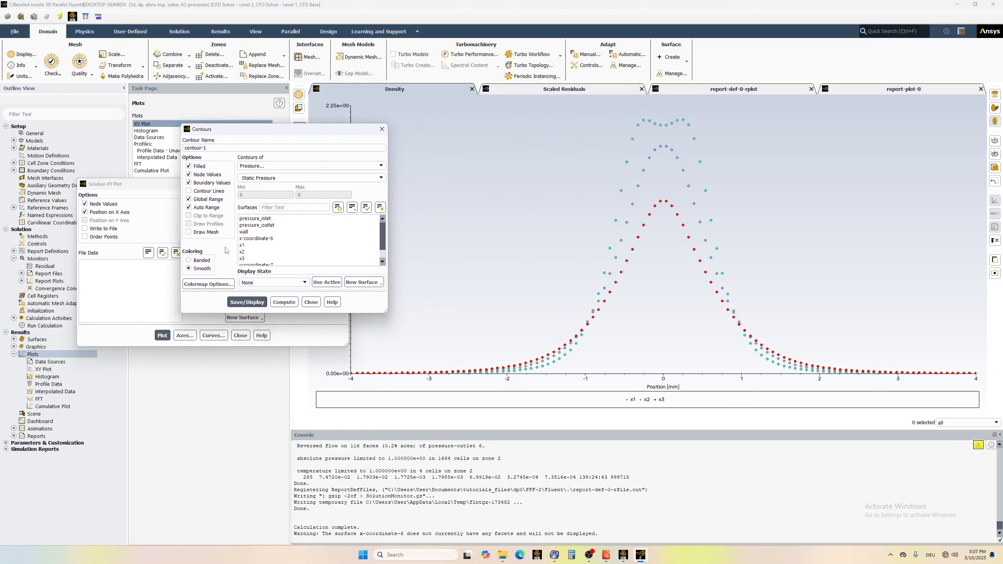
scroll(272, 253, "down", 2)
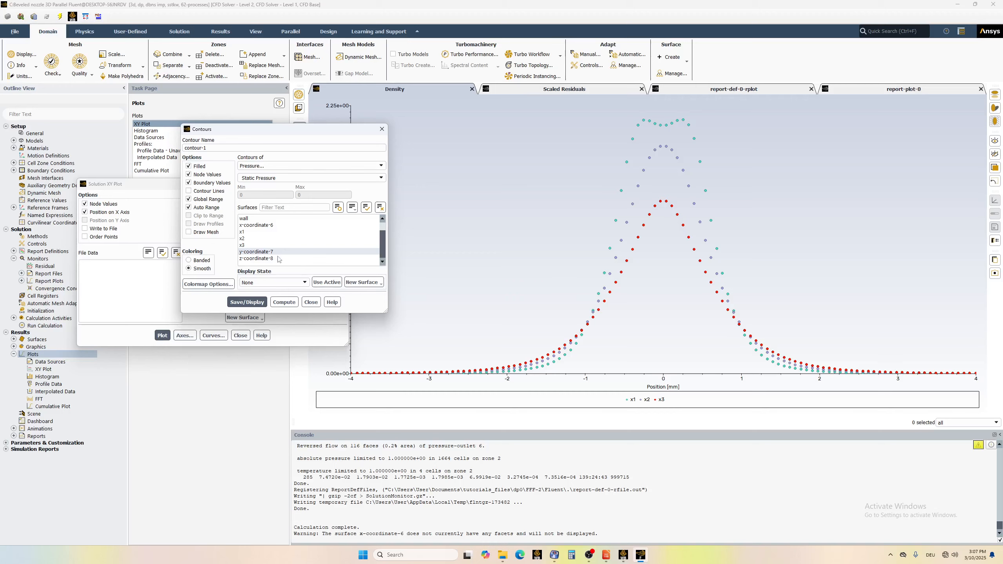
left_click(256, 225)
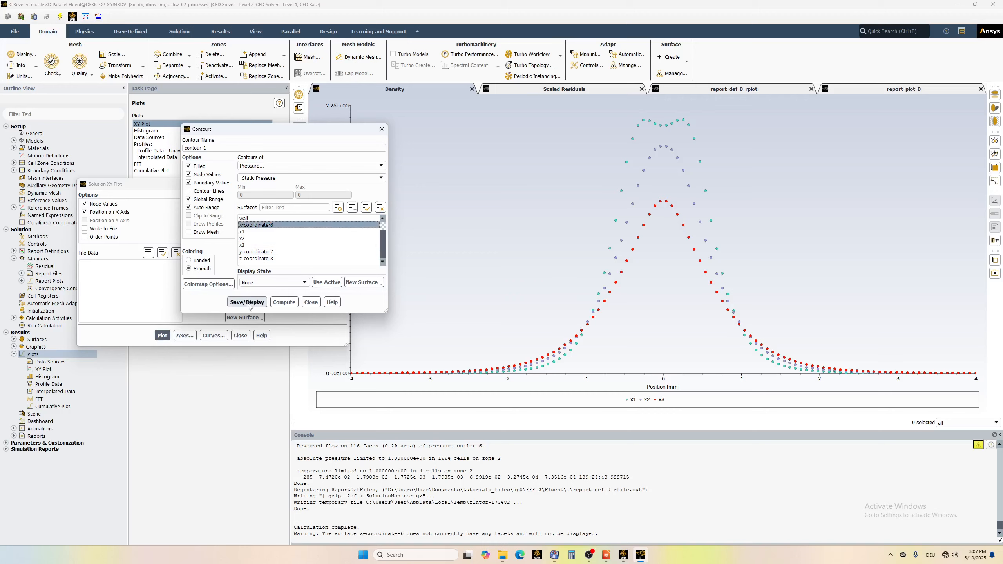
left_click(284, 166)
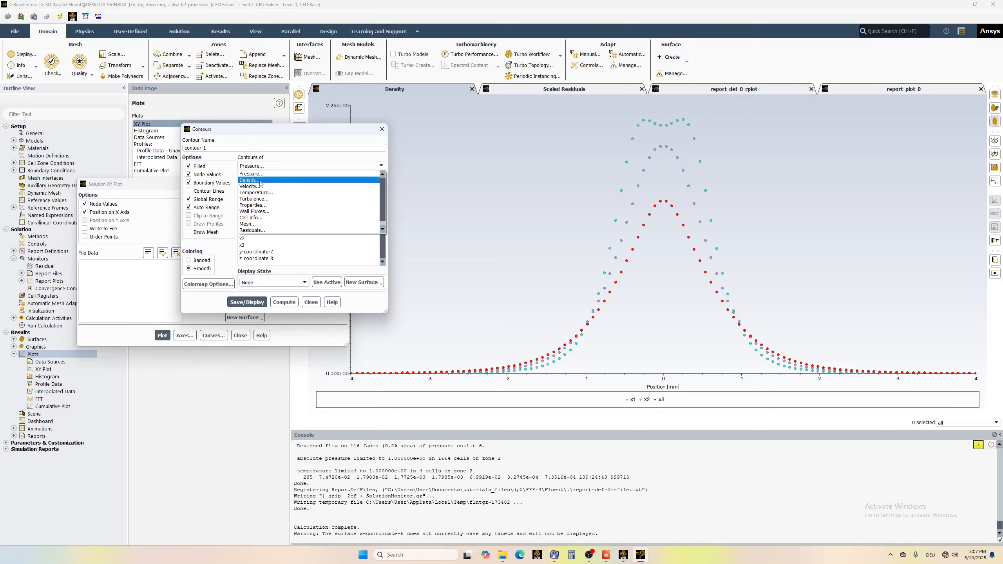
left_click(261, 185)
left_click(259, 303)
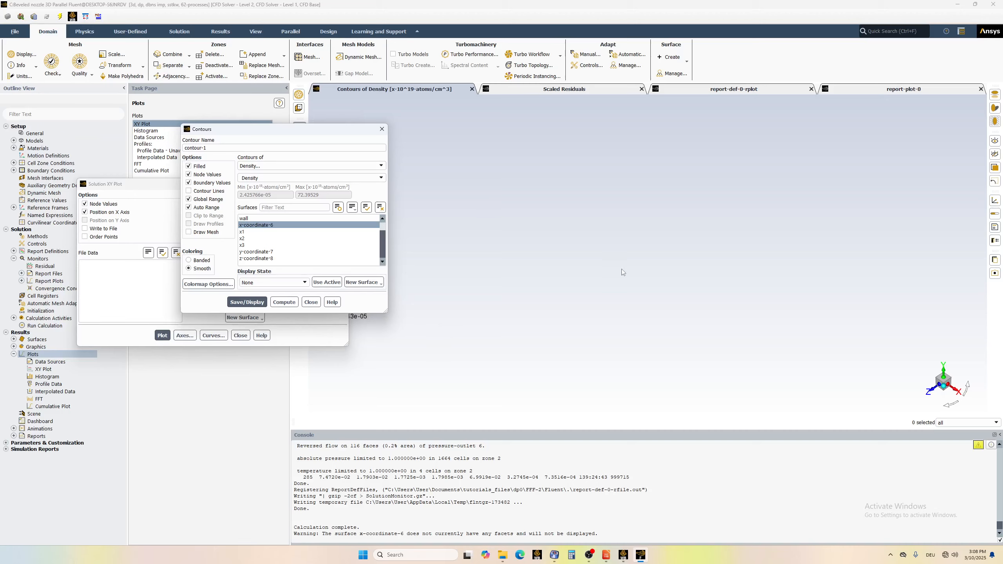
Switch contour-1 to the Y-coordinate iso-surface only and display the density contours along the nozzle.
left_click(263, 252)
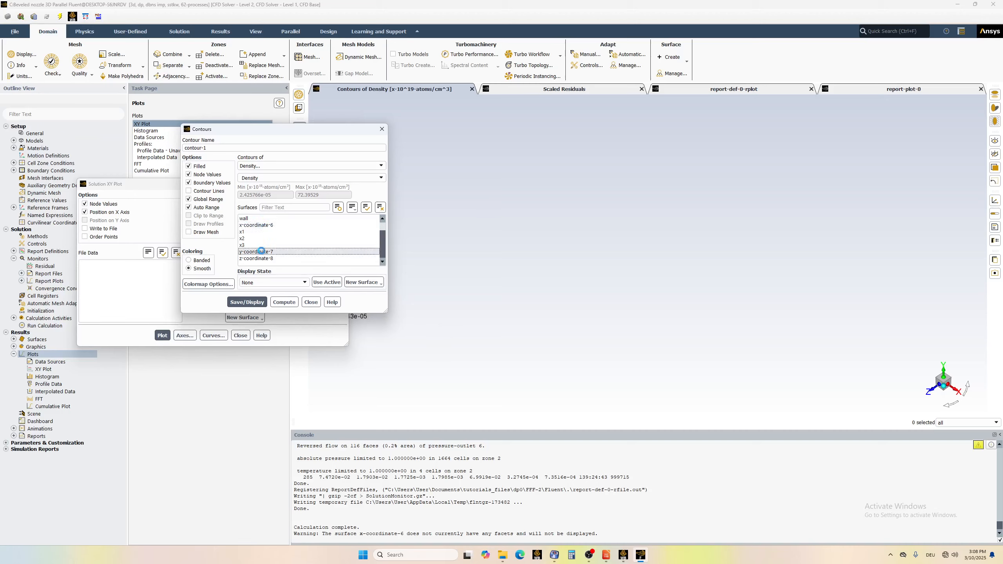
left_click(247, 302)
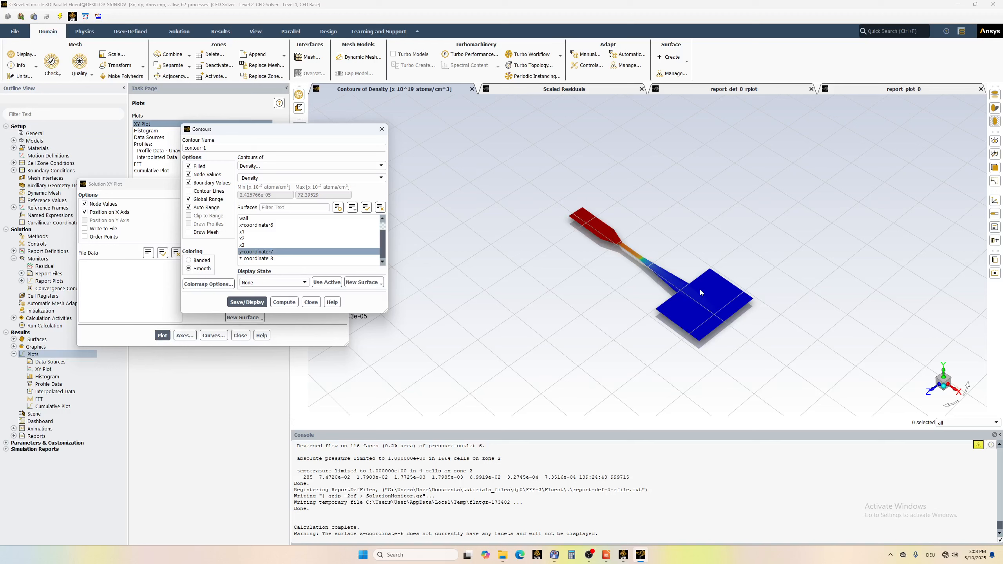
right_click(532, 276)
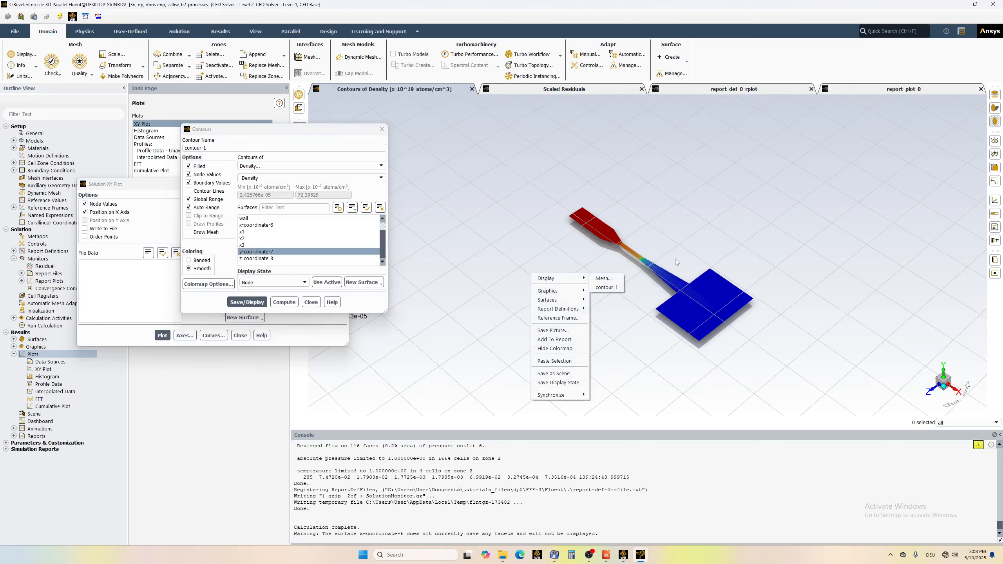
mouse_move(564, 282)
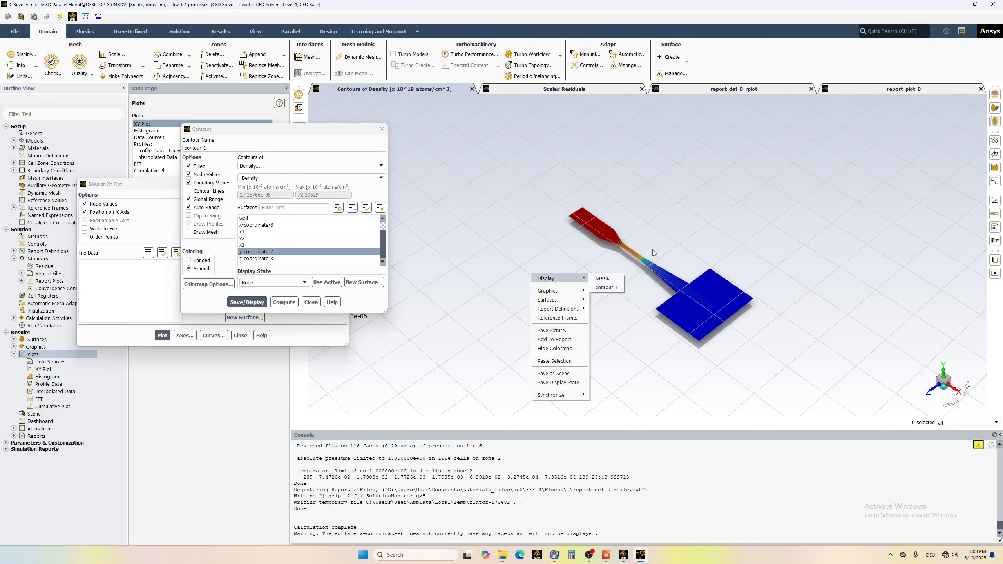
left_click(698, 228)
scroll(650, 279, "up", 4)
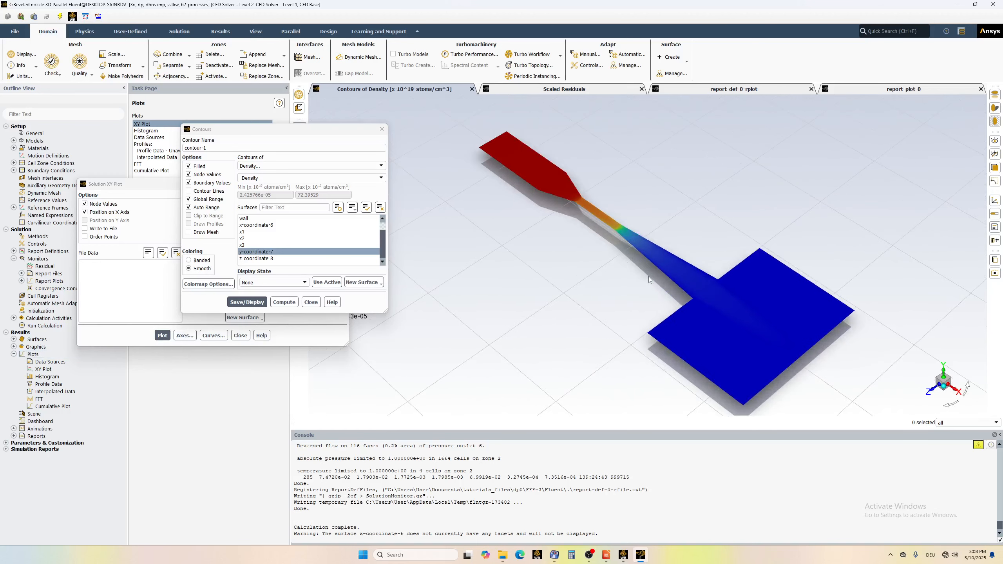
scroll(650, 277, "up", 2)
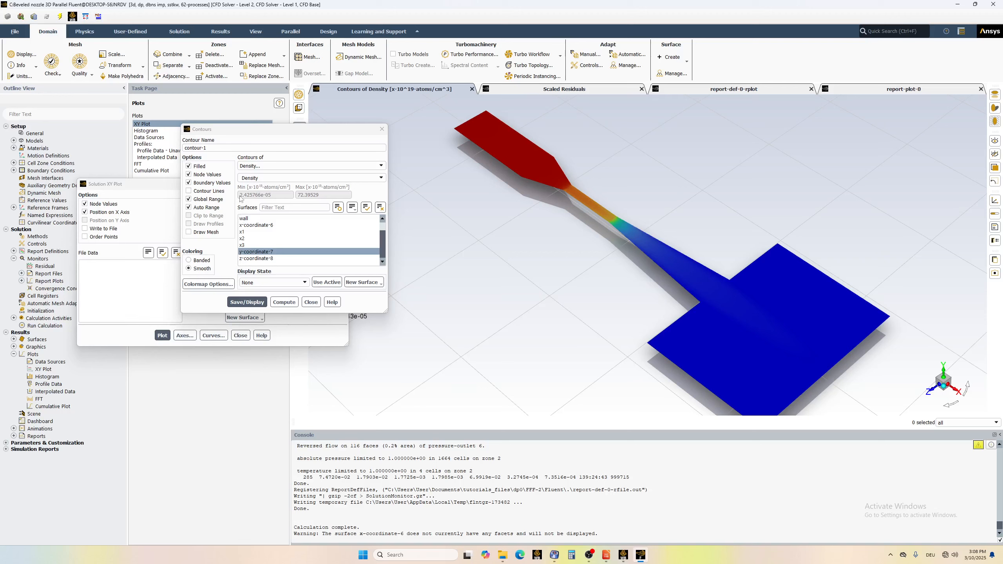
Give contour-1's density colormap a log scale and a size of 20, and close the contour and XY plot setups.
left_click(208, 283)
left_click(237, 306)
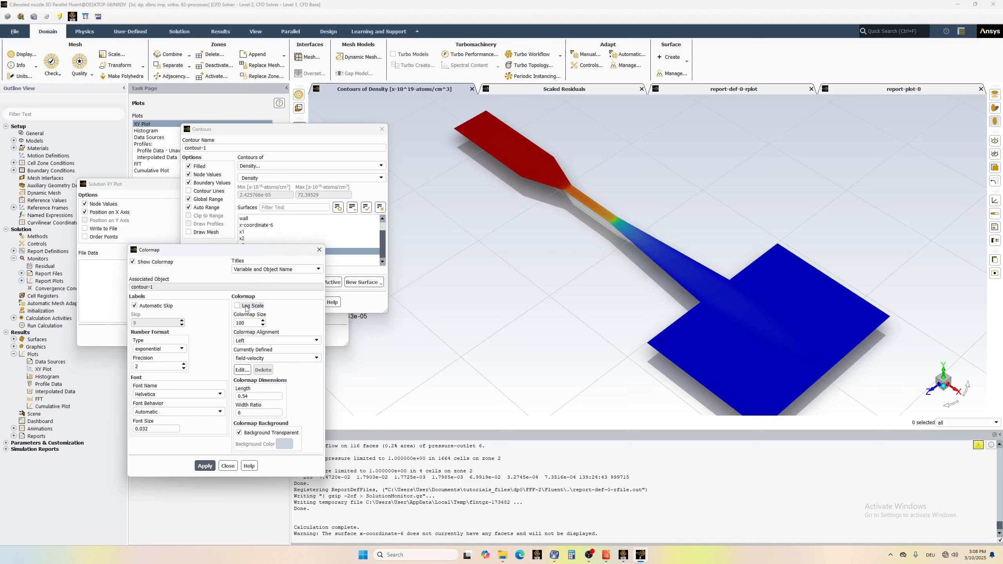
left_click(240, 323)
type("20")
left_click(205, 466)
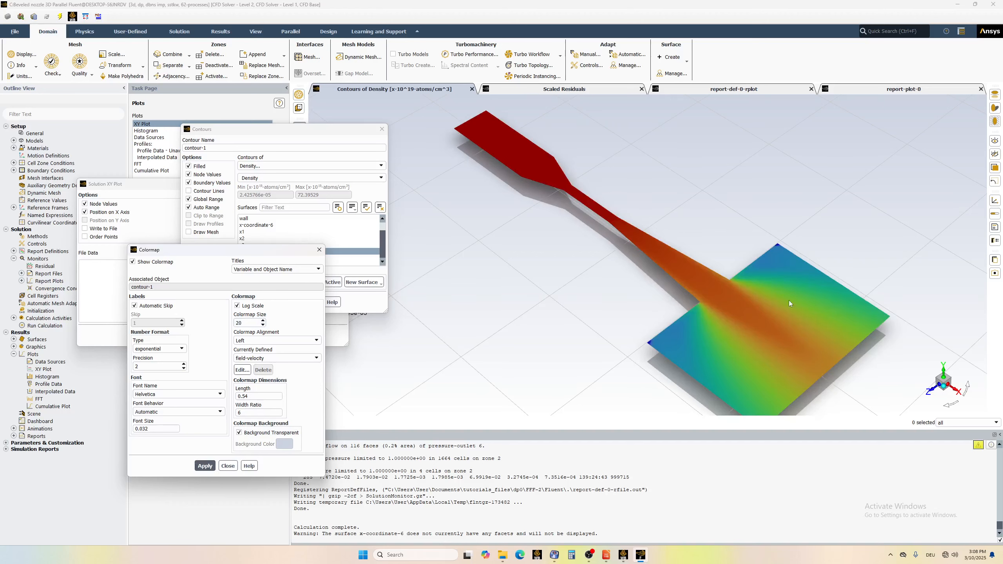
left_click(229, 466)
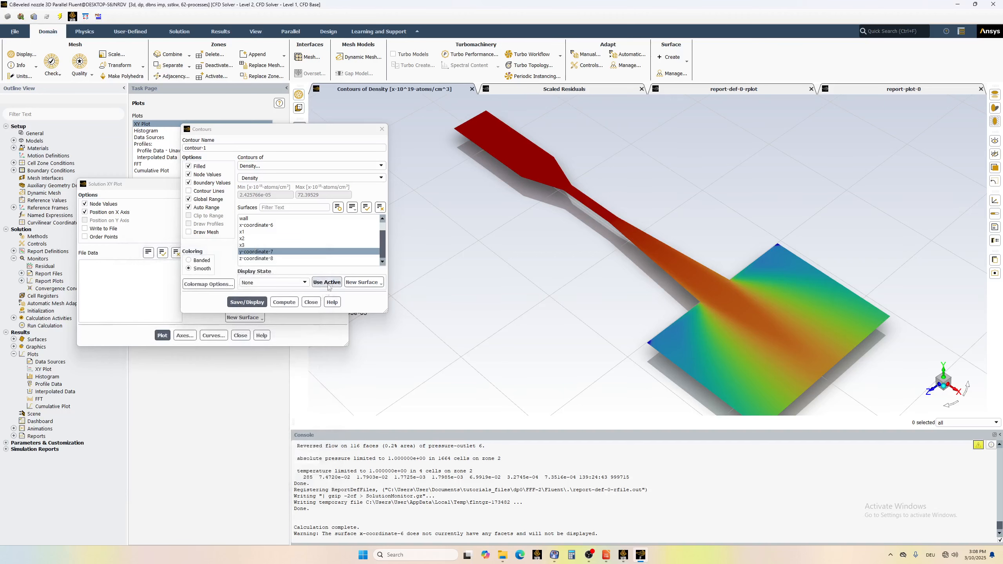
left_click(310, 301)
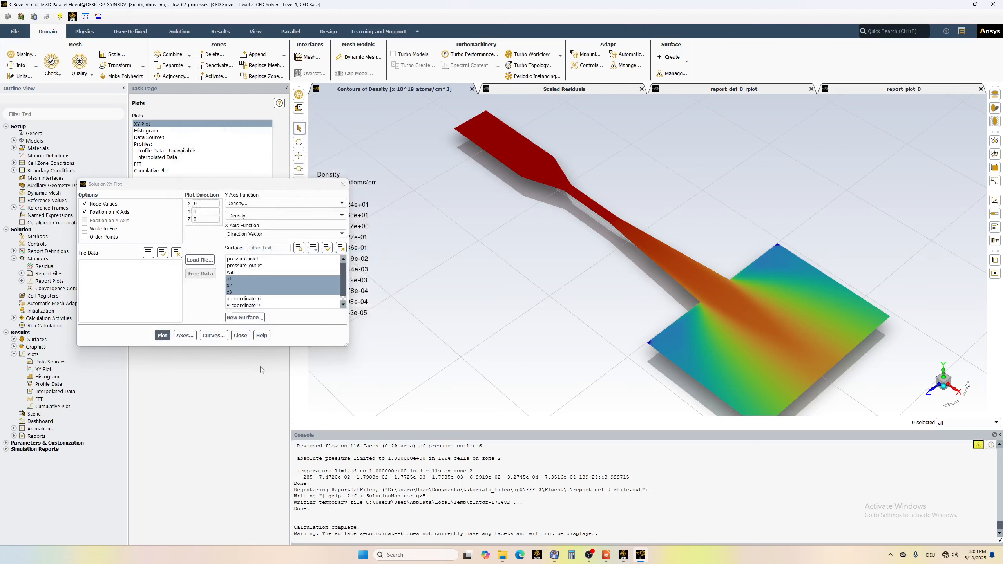
left_click(241, 336)
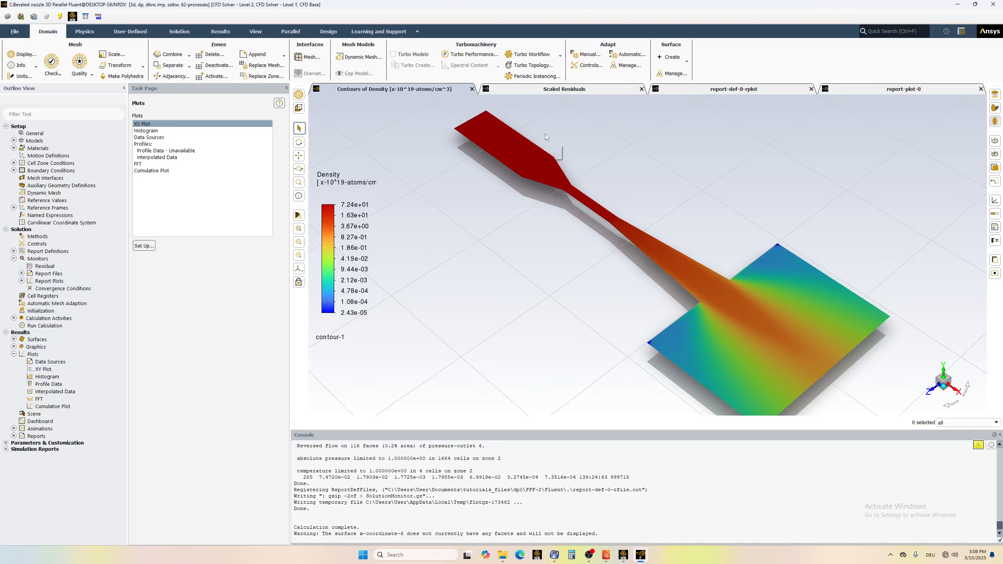
Review the scaled residuals and the report-plot-0 density curve to judge convergence.
left_click(591, 89)
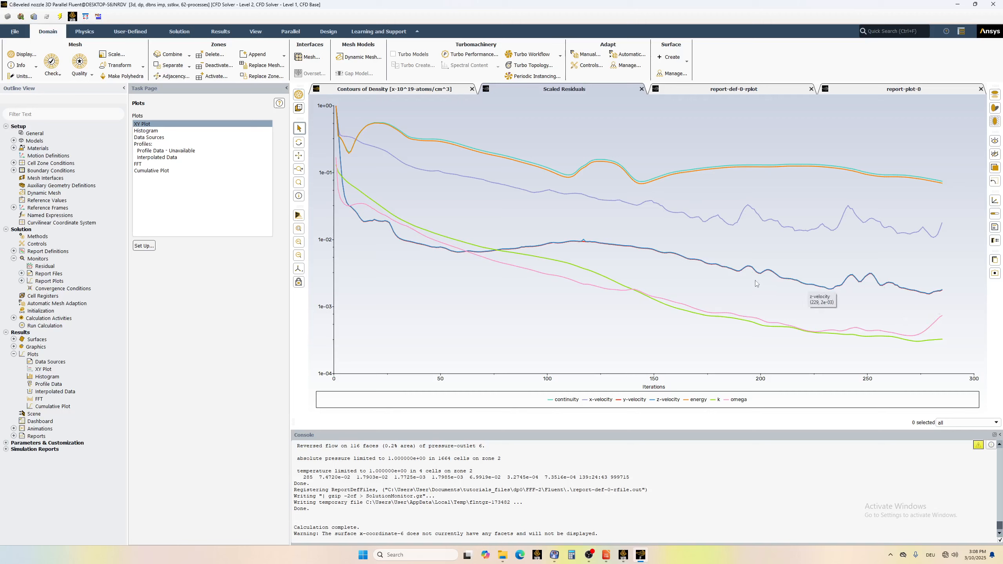
left_click(892, 92)
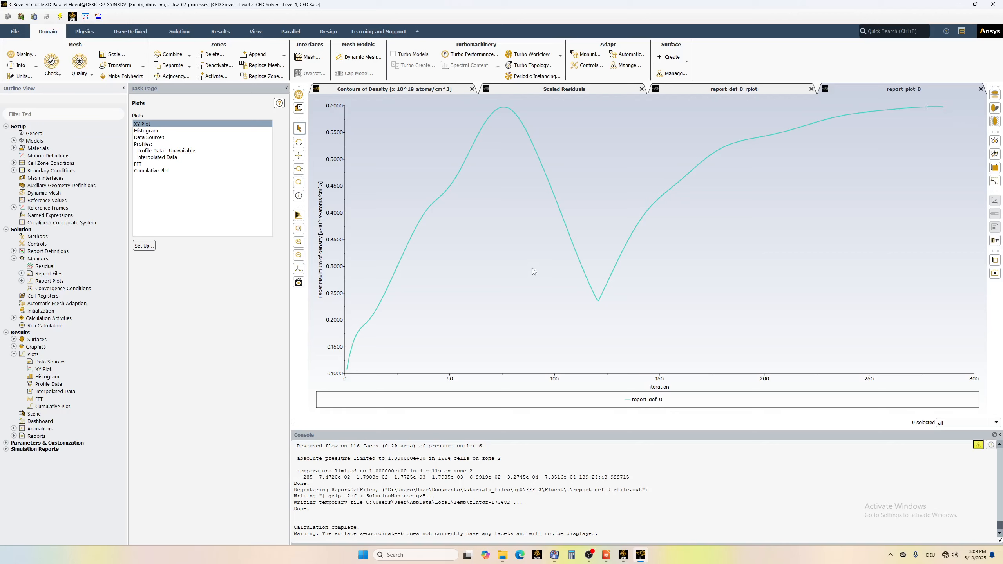
Compute a flux report of mass flow rate for pressure_inlet and pressure_outlet, and close the report dialog.
double_click(37, 435)
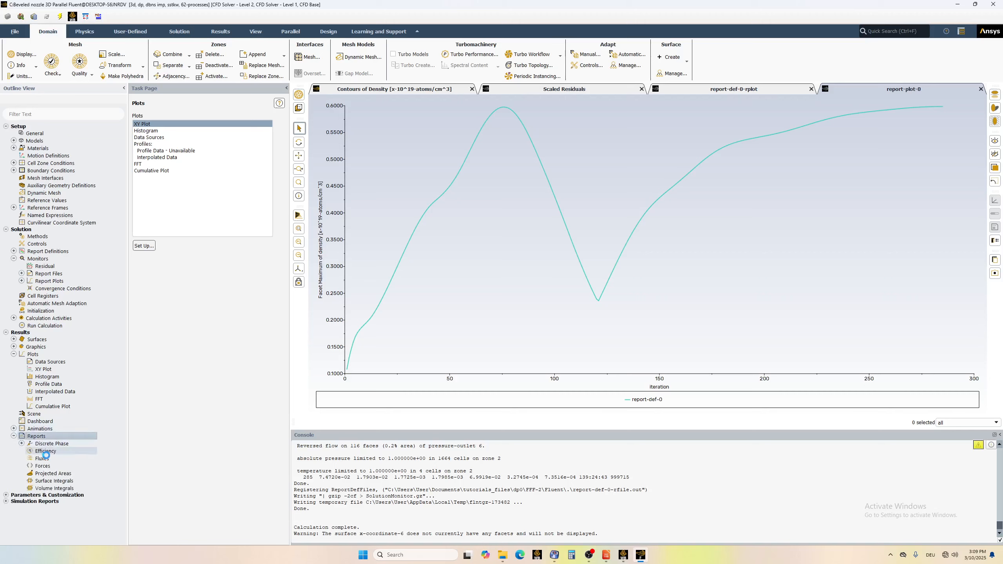
left_click(144, 246)
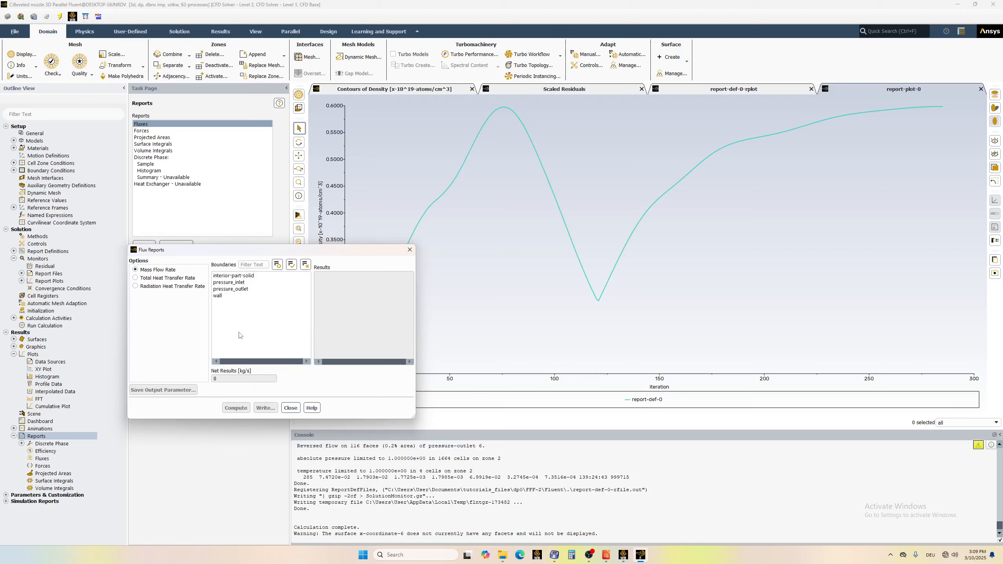
left_click(234, 282)
left_click(244, 289)
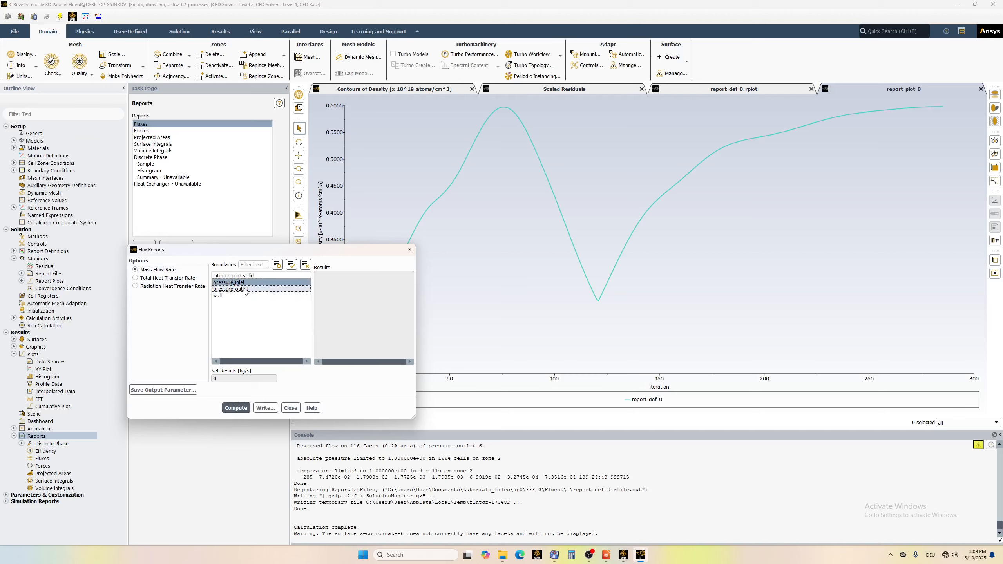
left_click(241, 407)
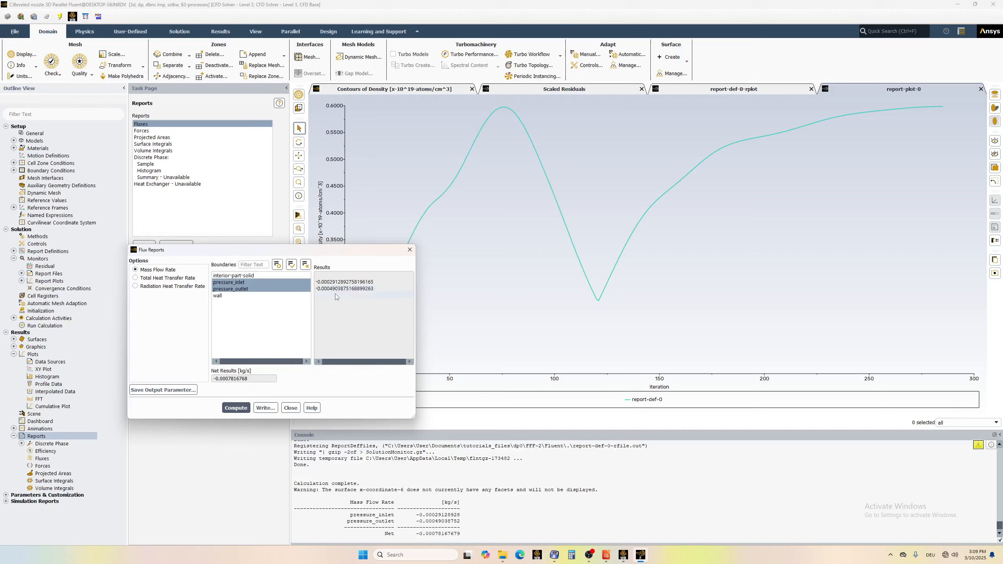
left_click(291, 408)
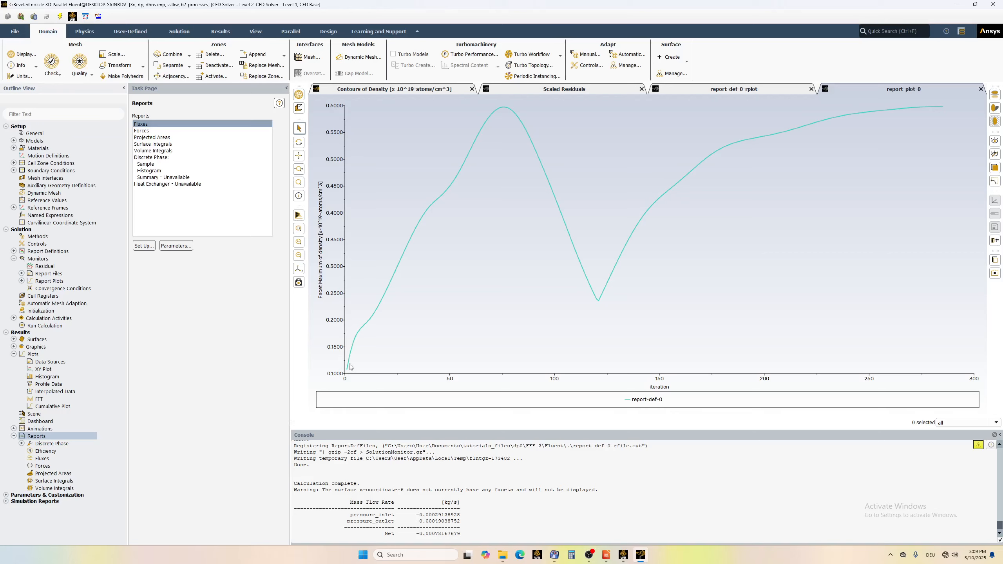
mouse_move(345, 367)
mouse_move(577, 256)
mouse_move(579, 206)
left_click(234, 30)
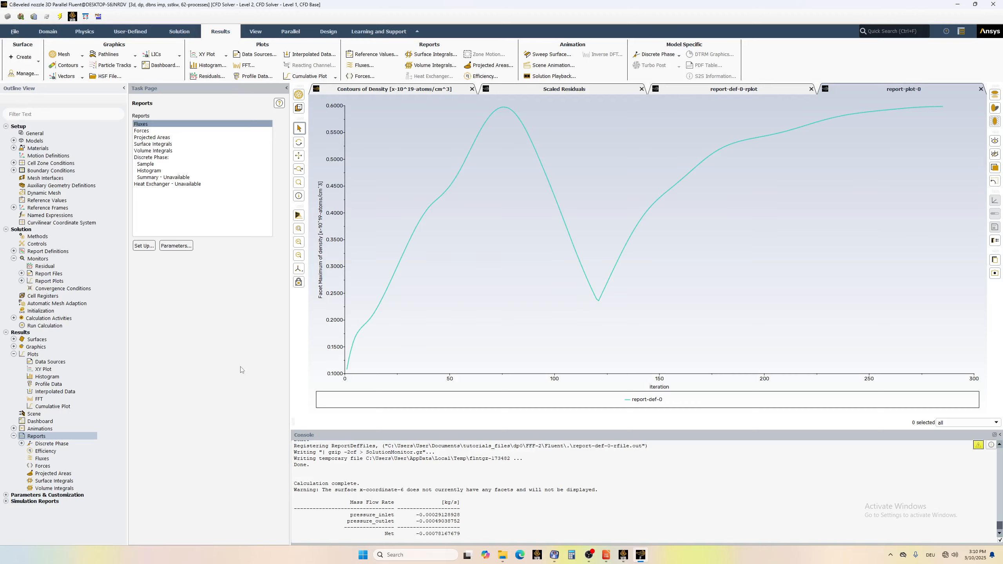
Switch to Workbench to locate the Results cell of the Beveled nozzle 3D system, and return to Fluent.
left_click(623, 555)
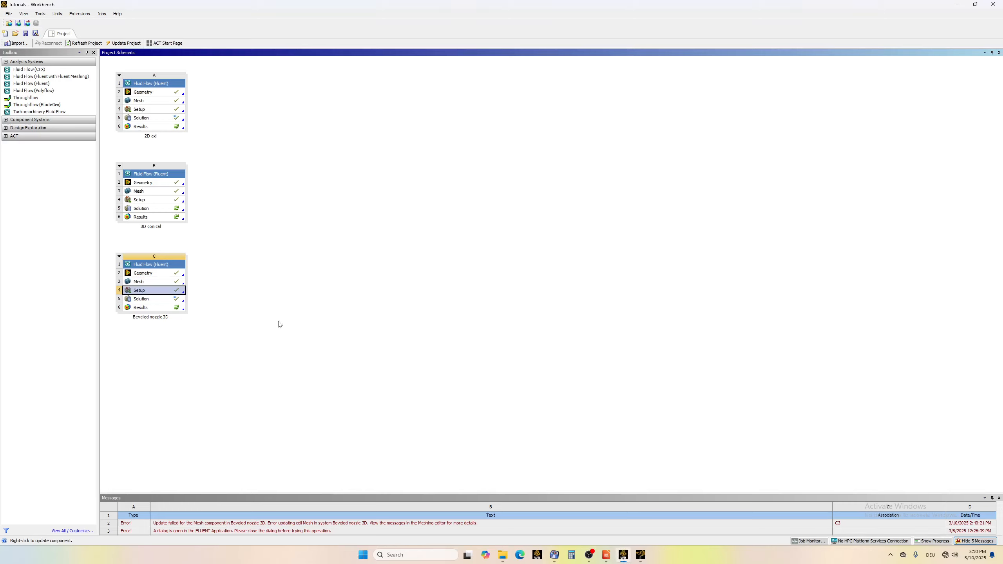
left_click(156, 310)
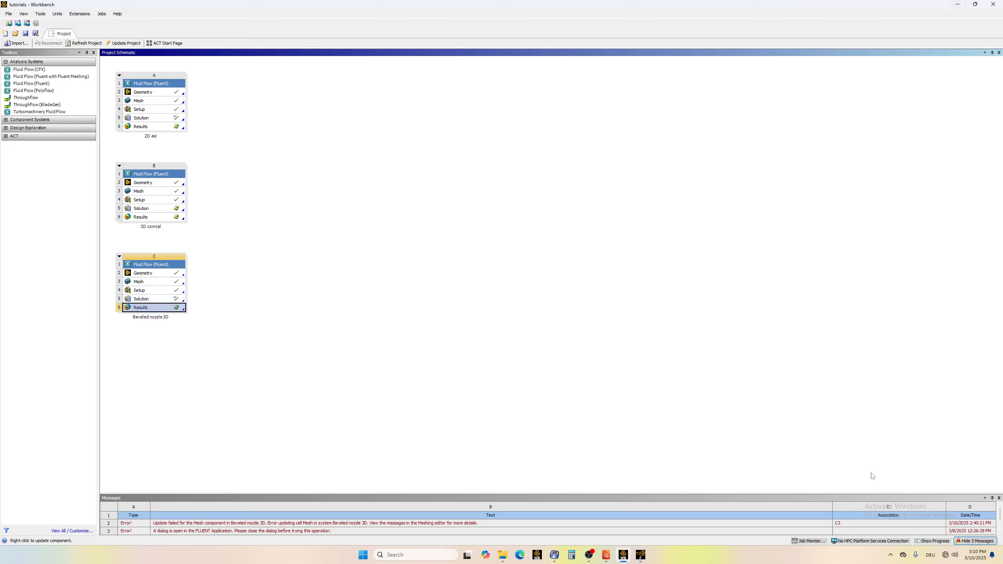
left_click(642, 558)
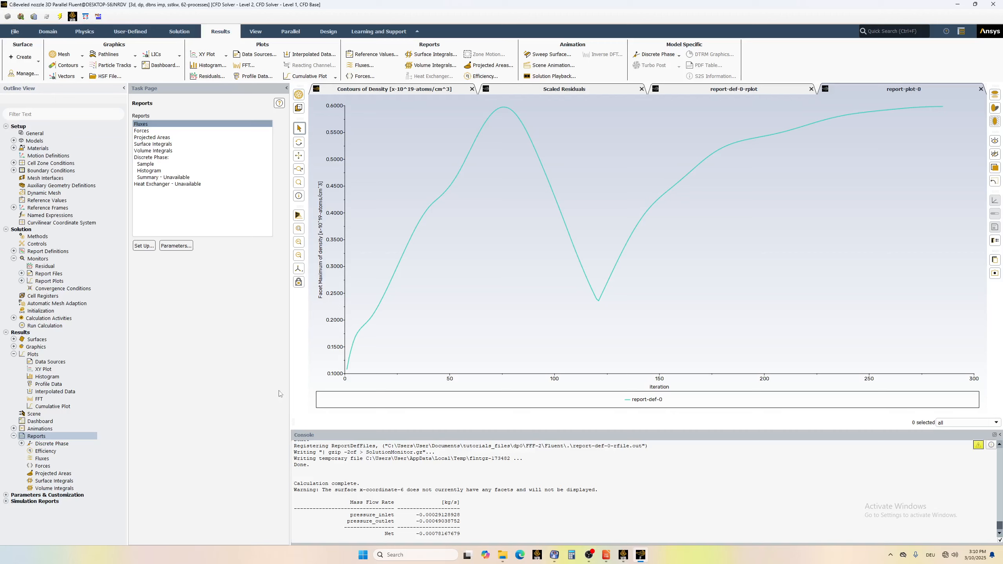
Prepare a CGNS solution data export of Density for the part-solid cell zone, and cancel it without writing a file.
left_click(14, 32)
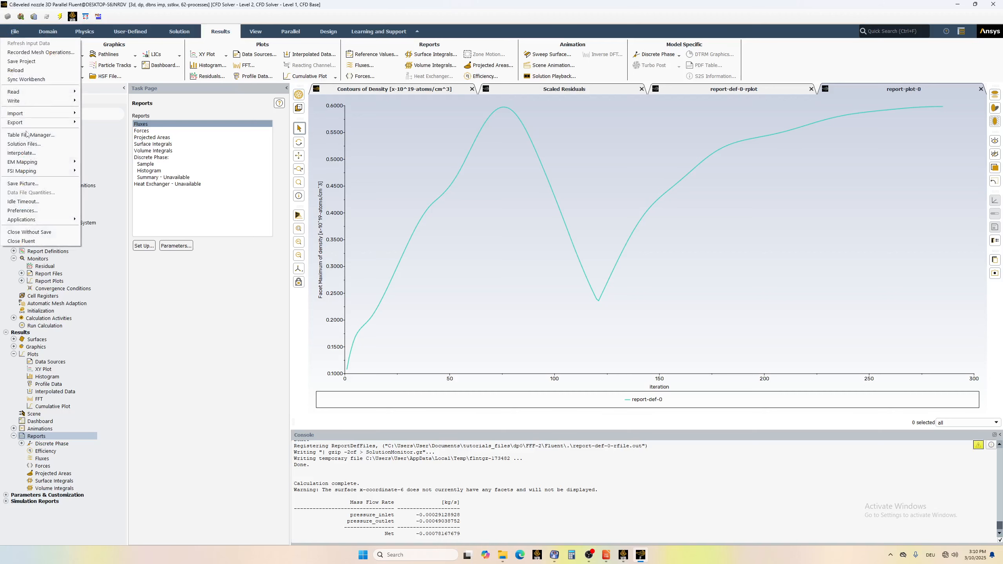
mouse_move(36, 117)
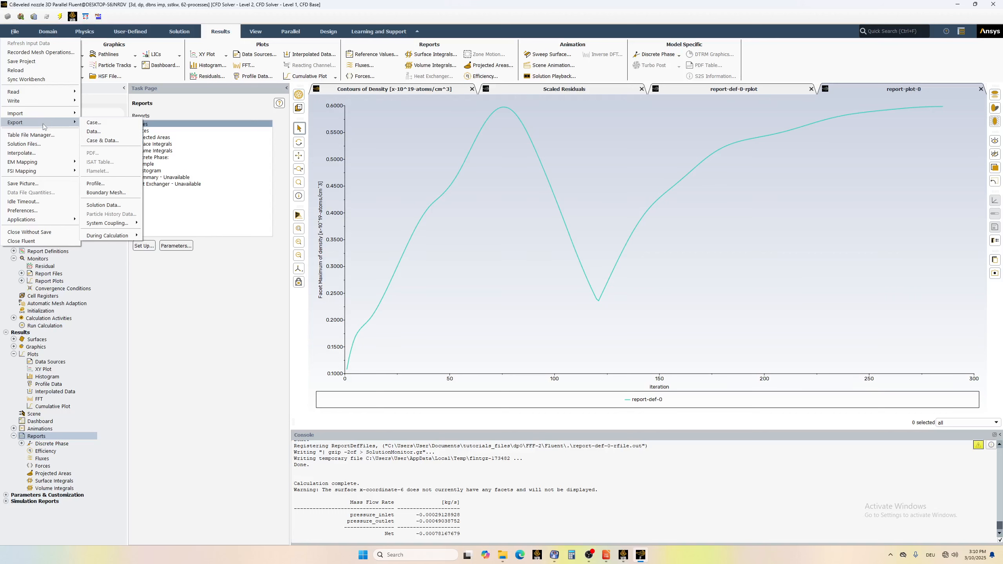
left_click(123, 206)
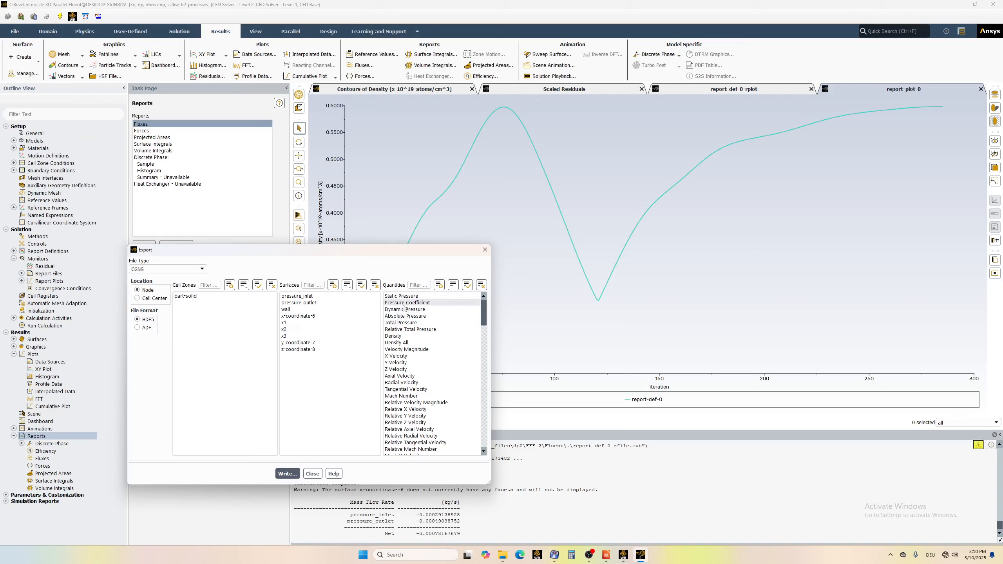
left_click(403, 337)
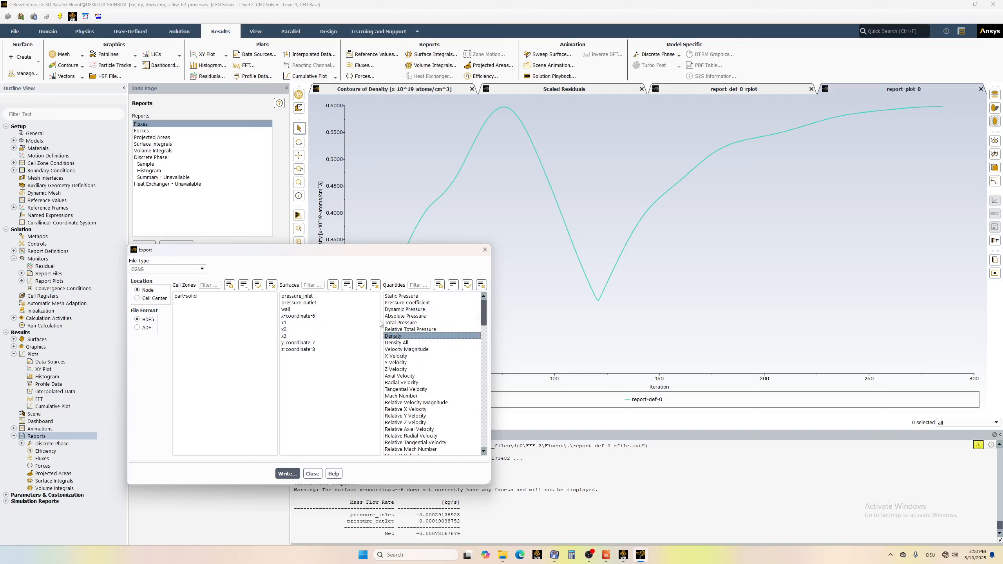
left_click(185, 297)
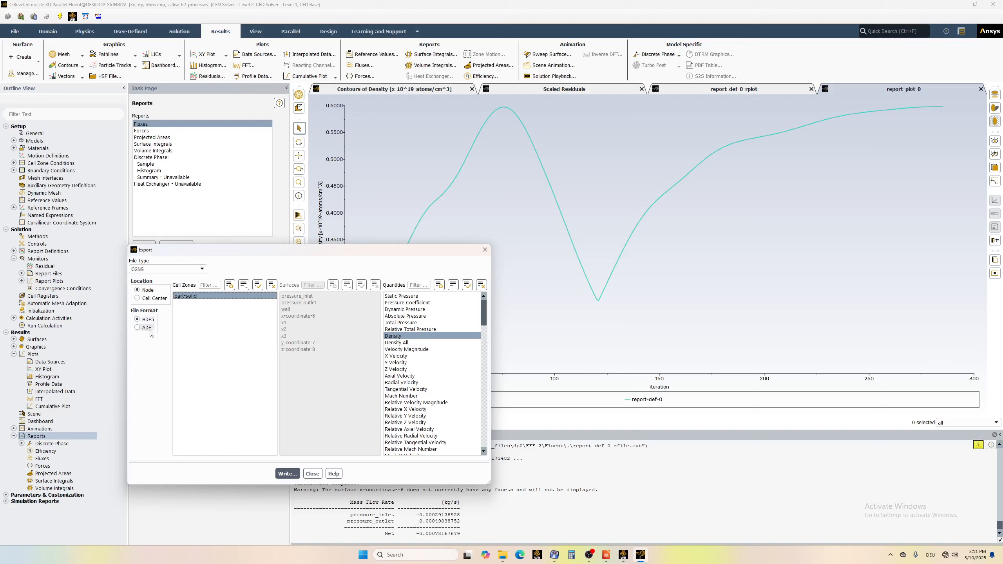
left_click(283, 476)
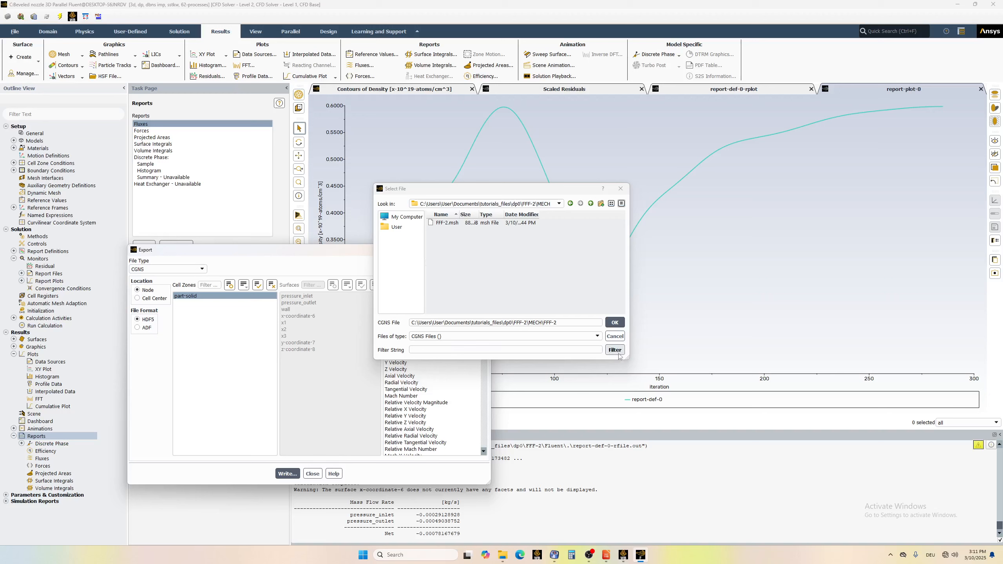
left_click(615, 337)
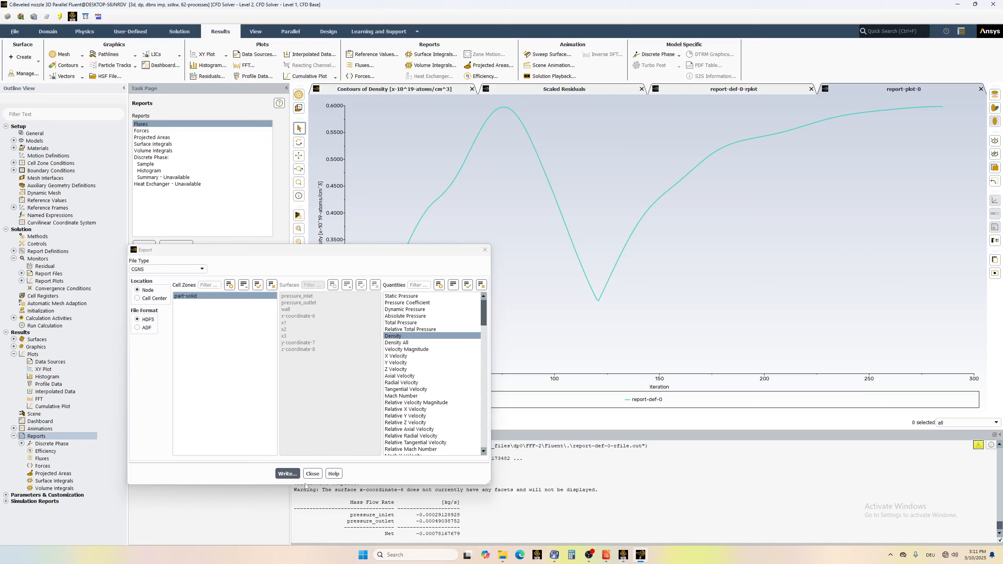
left_click(313, 473)
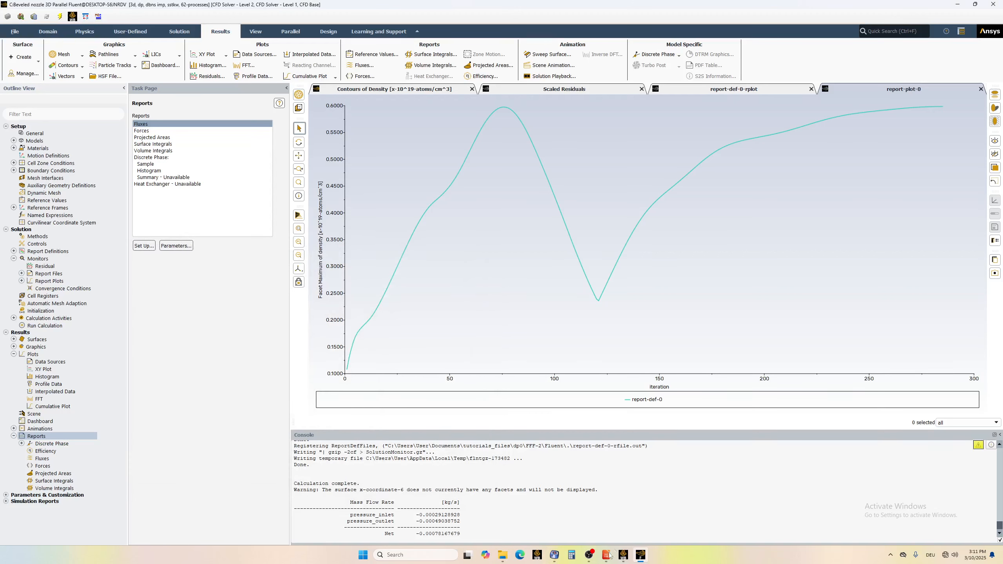
Switch to Workbench, open the Results of the Beveled nozzle 3D system in CFD-Post, and close the post-processor.
left_click(624, 555)
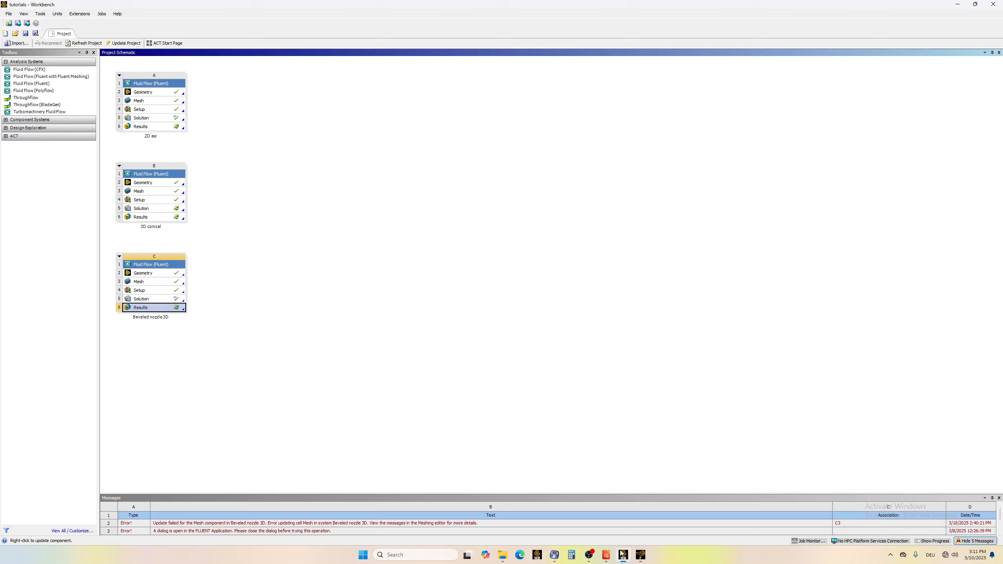
double_click(148, 308)
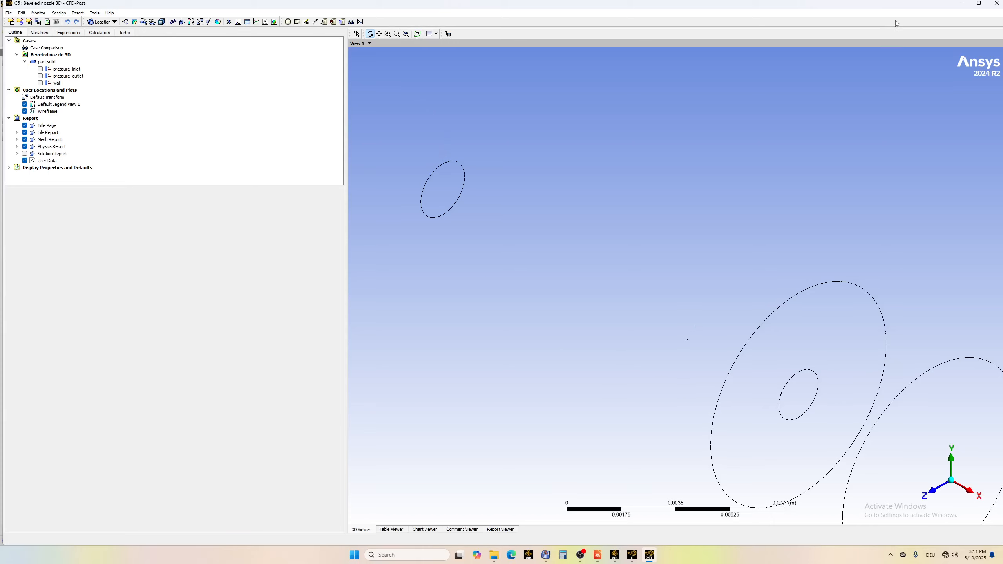
left_click(1002, 4)
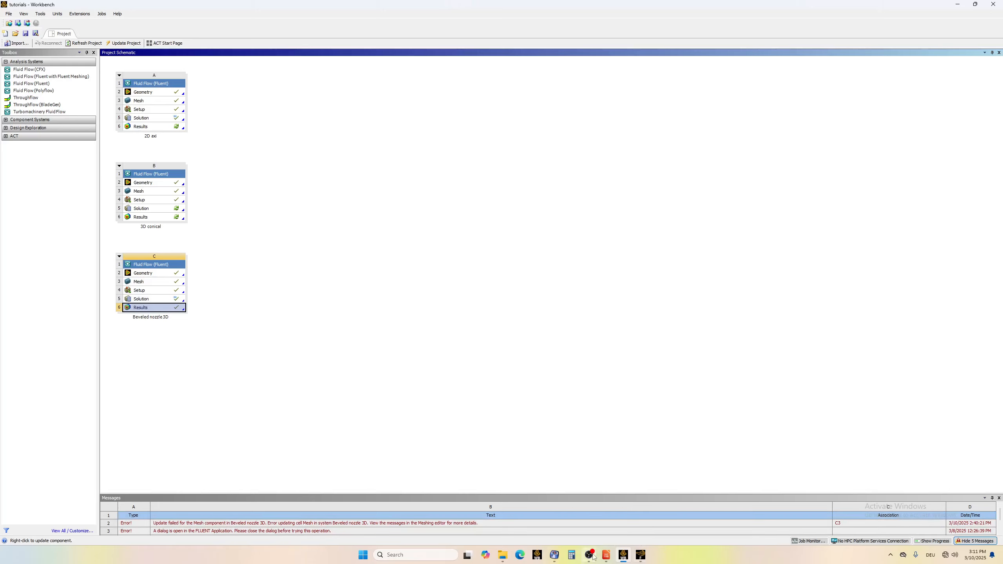
mouse_move(592, 563)
left_click(591, 559)
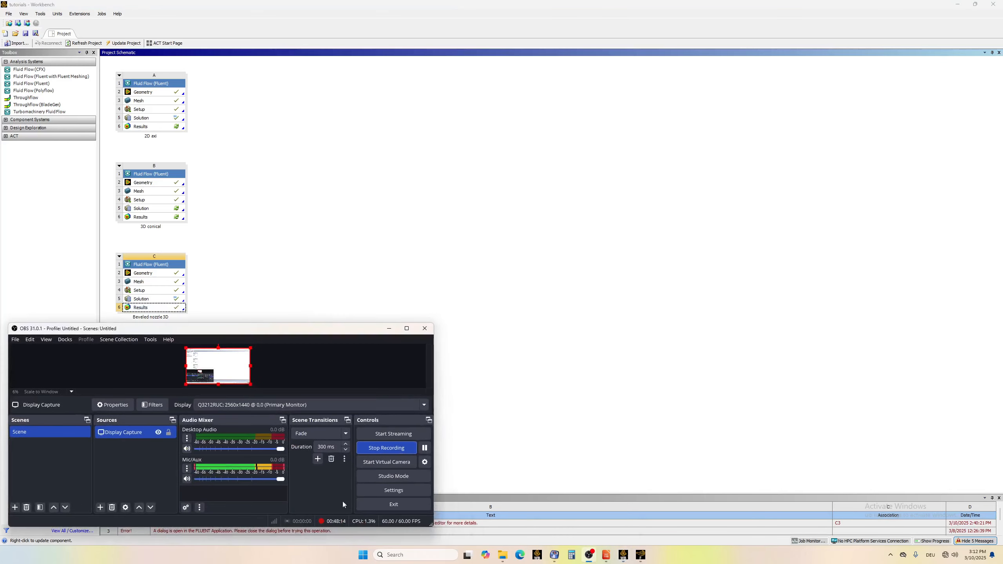